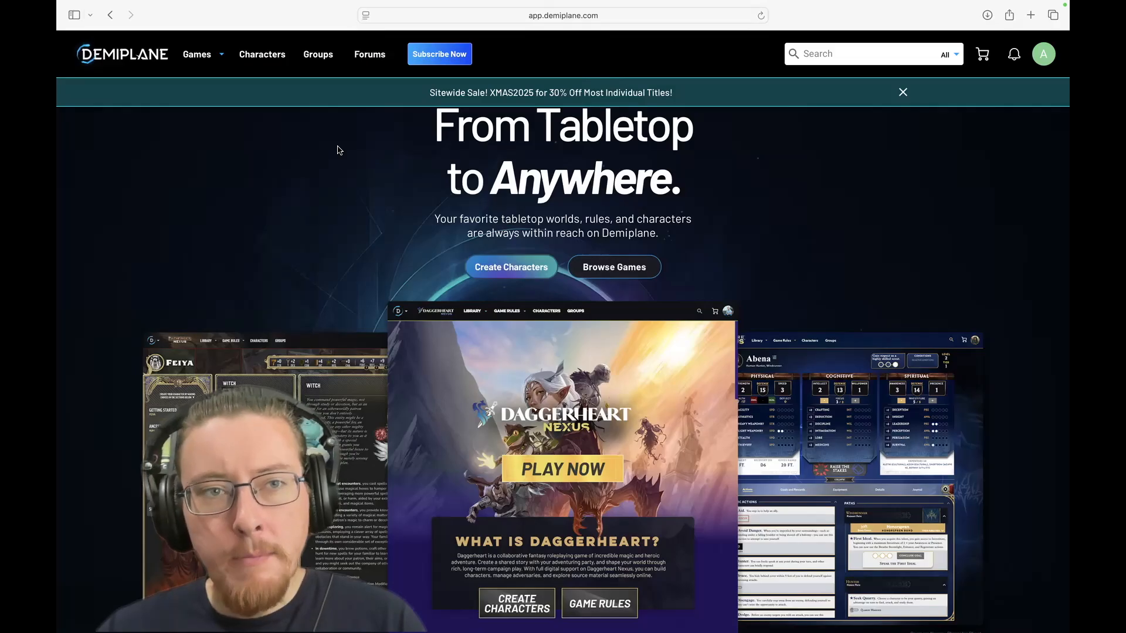
Step: Start creating a new character for the Cosmere game from the My Characters page
{"action": "left_click", "coordinate": [265, 55]}
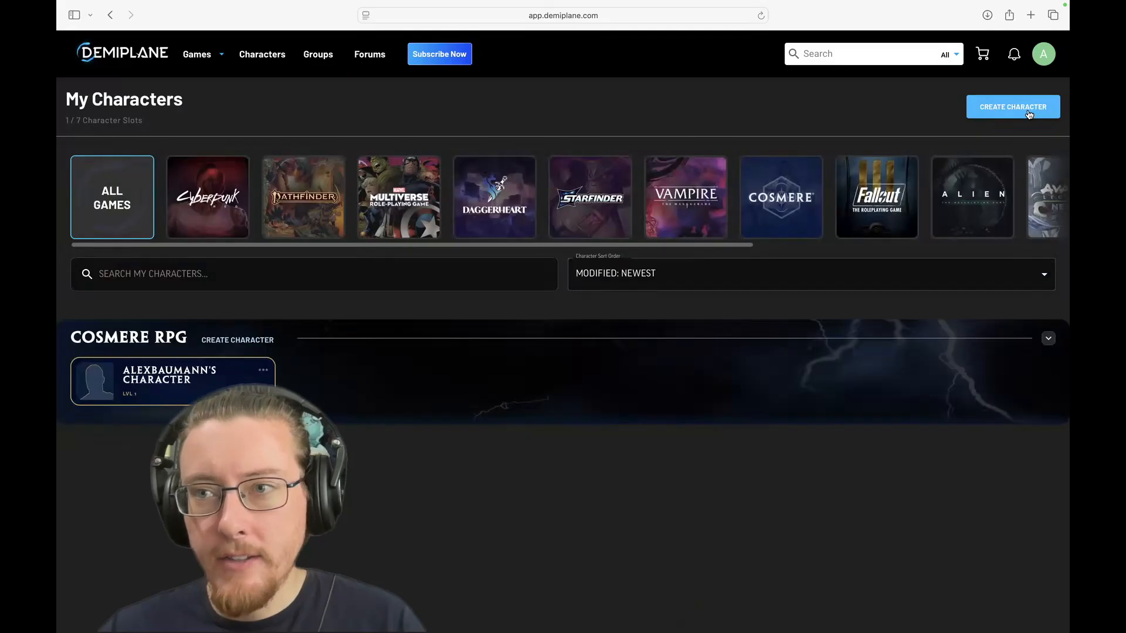
{"action": "left_click", "coordinate": [1029, 115]}
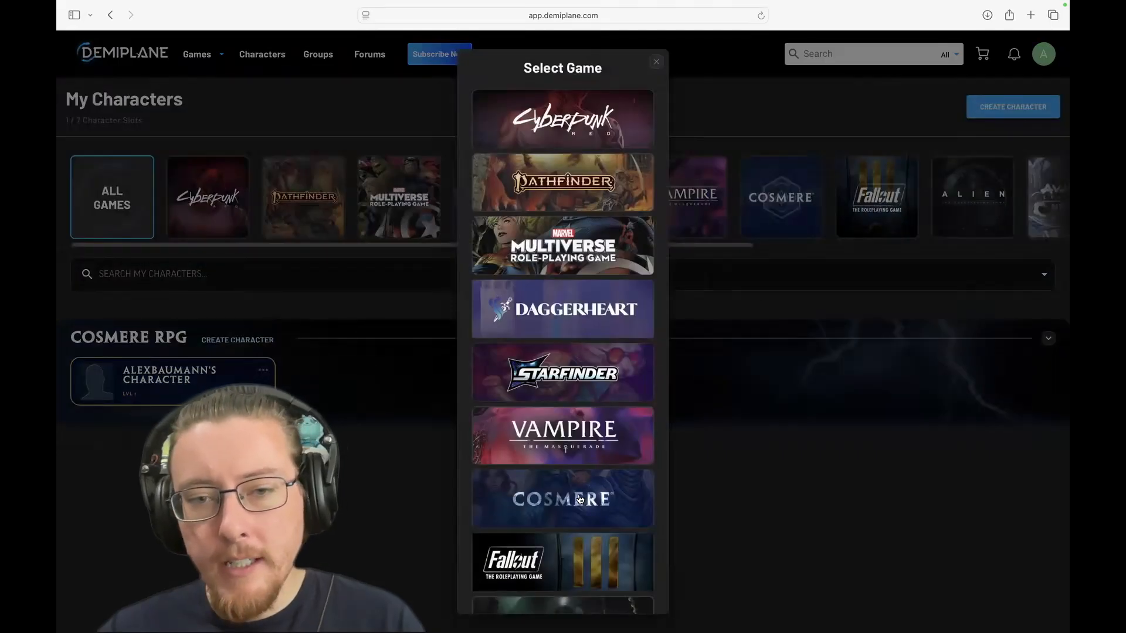
{"action": "left_click", "coordinate": [548, 509]}
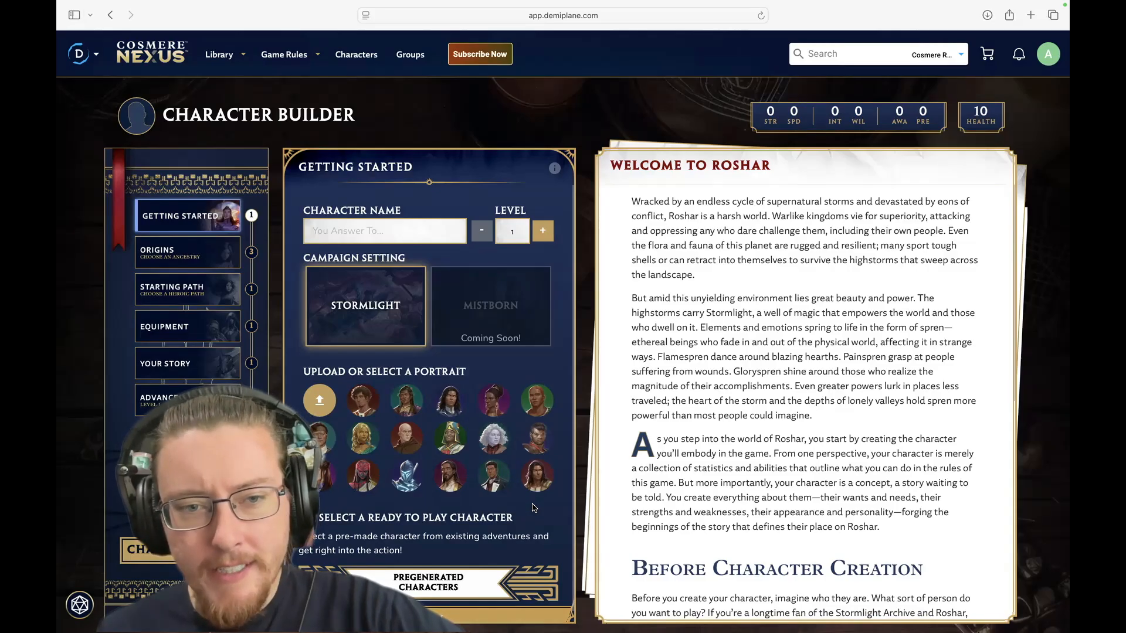
Step: Look over the Getting Started options and read the Welcome to Roshar introduction through Collaborating on a Story
{"action": "scroll", "coordinate": [527, 509], "scroll_direction": "down", "scroll_amount": 1}
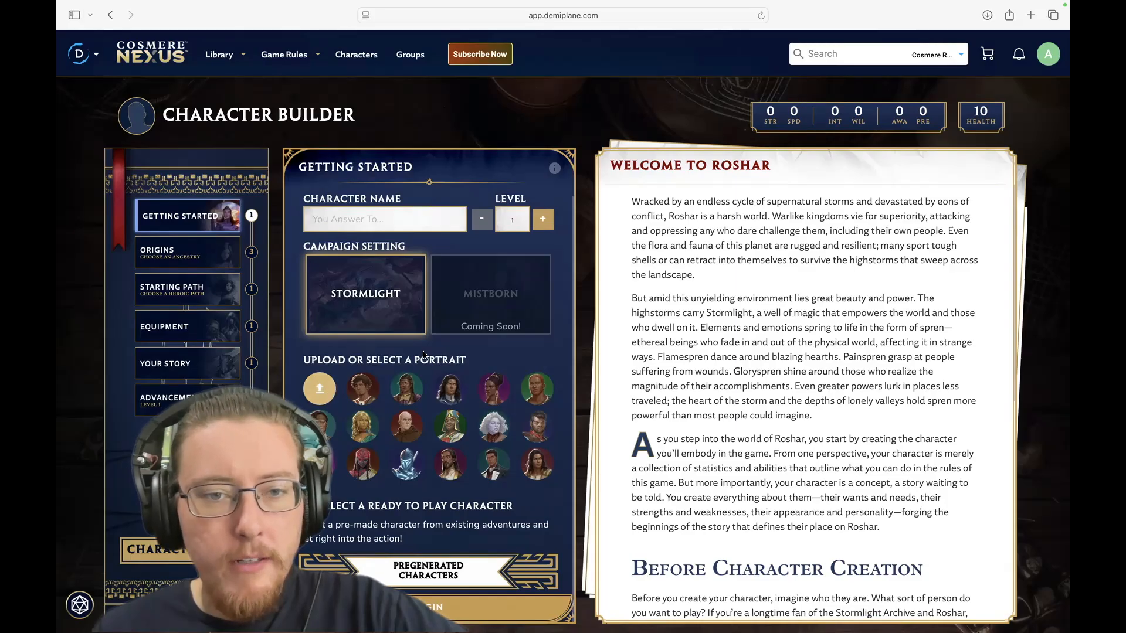
{"action": "scroll", "coordinate": [437, 358], "scroll_direction": "up", "scroll_amount": 1}
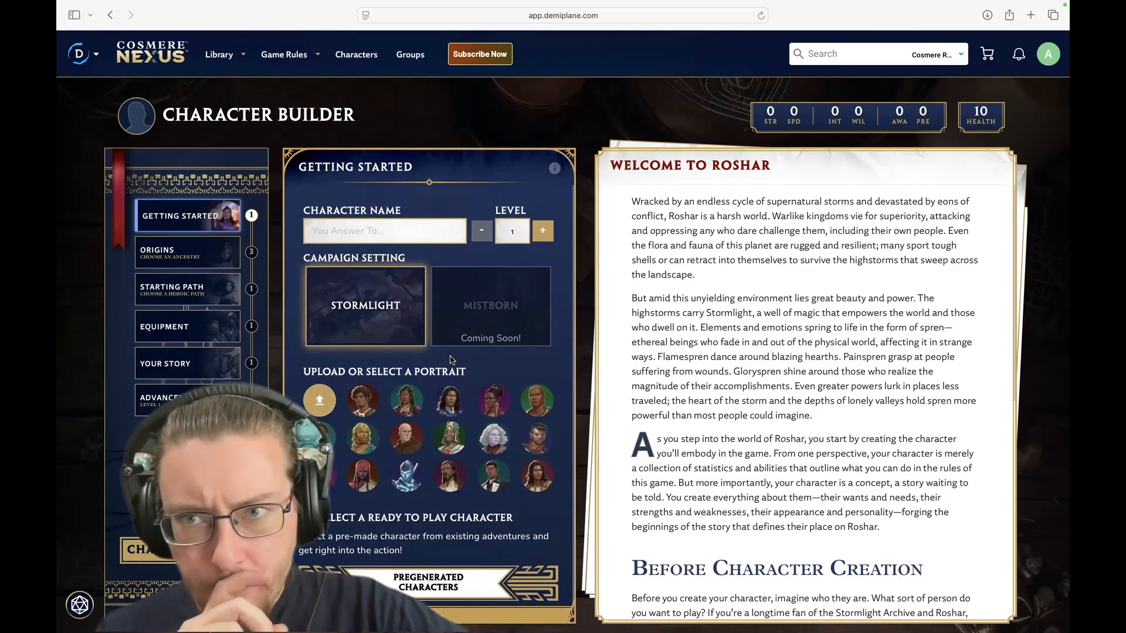
{"action": "scroll", "coordinate": [798, 301], "scroll_direction": "down", "scroll_amount": 10}
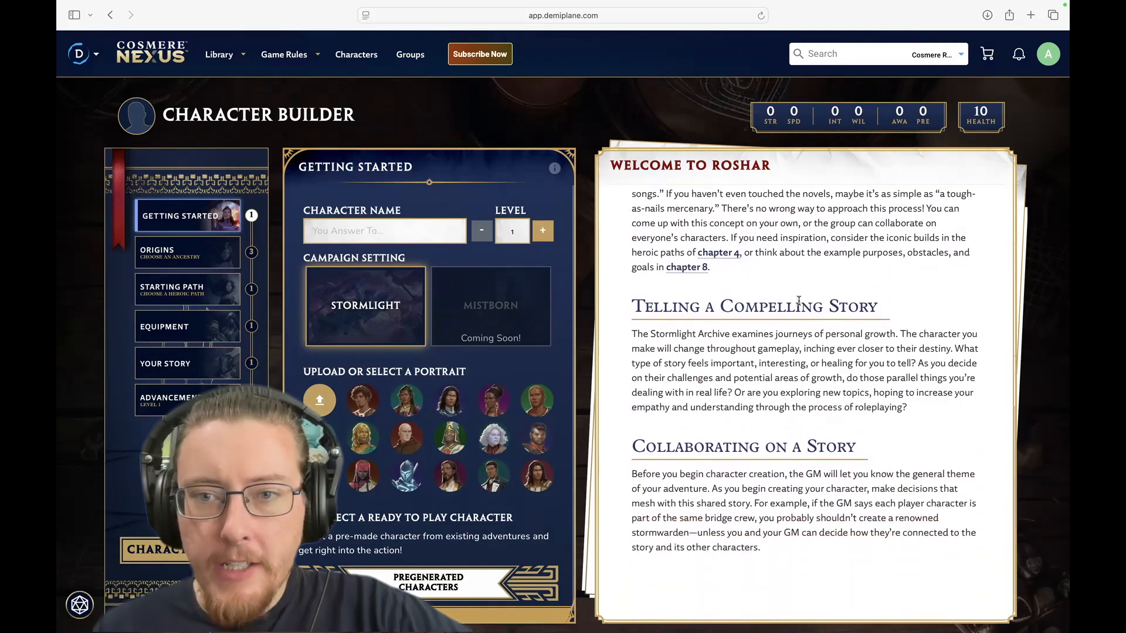
{"action": "scroll", "coordinate": [798, 300], "scroll_direction": "up", "scroll_amount": 3}
{"action": "scroll", "coordinate": [799, 300], "scroll_direction": "down", "scroll_amount": 3}
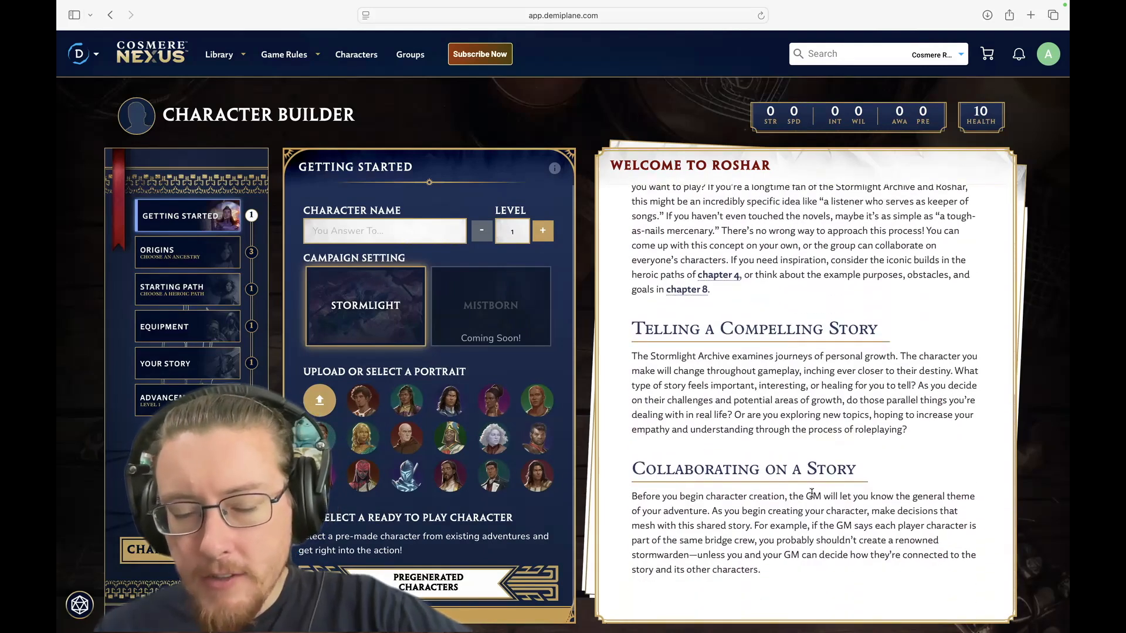
{"action": "scroll", "coordinate": [812, 494], "scroll_direction": "down", "scroll_amount": 1}
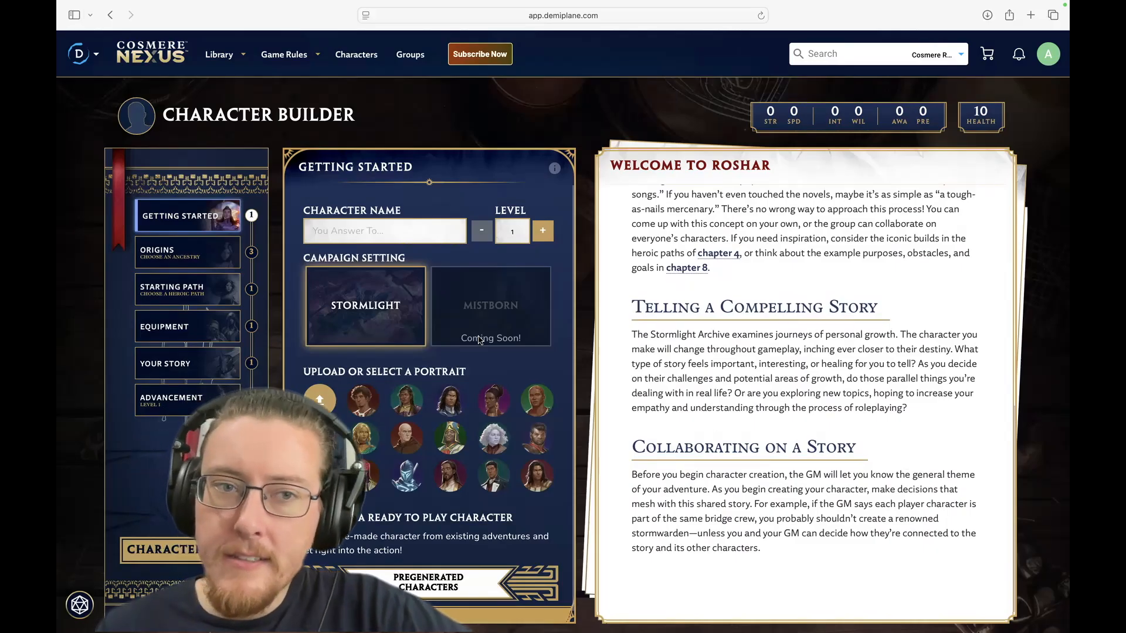
Step: Look through the heroic starting paths from Agent to Warrior and return to the Getting Started section
{"action": "left_click", "coordinate": [209, 292]}
{"action": "scroll", "coordinate": [467, 342], "scroll_direction": "down", "scroll_amount": 2}
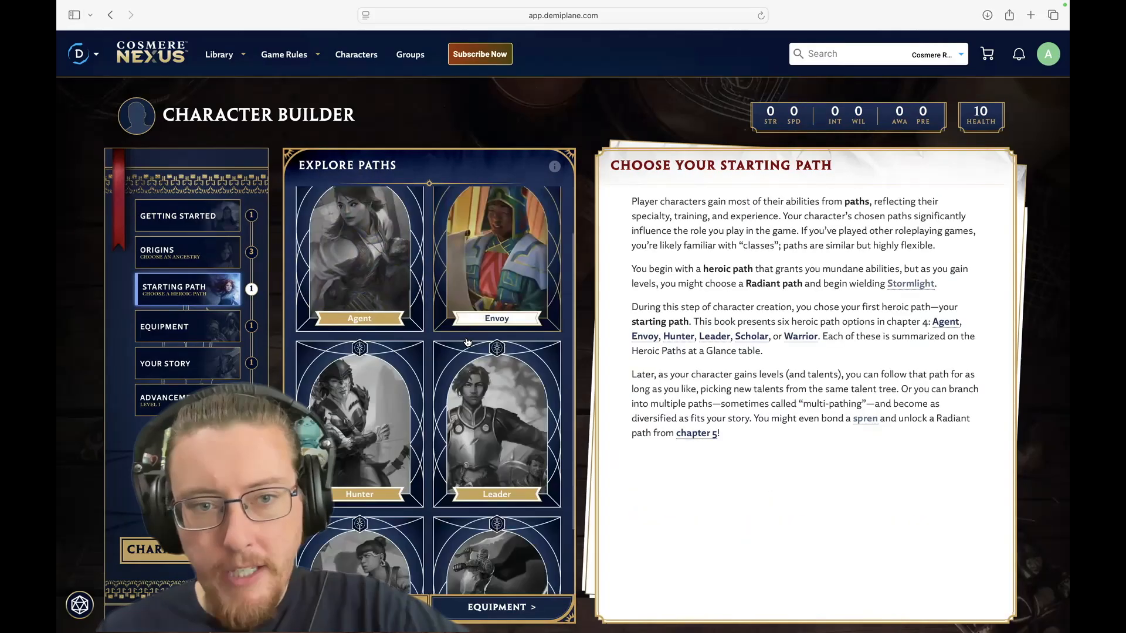
{"action": "scroll", "coordinate": [427, 511], "scroll_direction": "down", "scroll_amount": 2}
{"action": "scroll", "coordinate": [427, 511], "scroll_direction": "up", "scroll_amount": 1}
{"action": "scroll", "coordinate": [426, 511], "scroll_direction": "down", "scroll_amount": 1}
{"action": "left_click", "coordinate": [378, 497]}
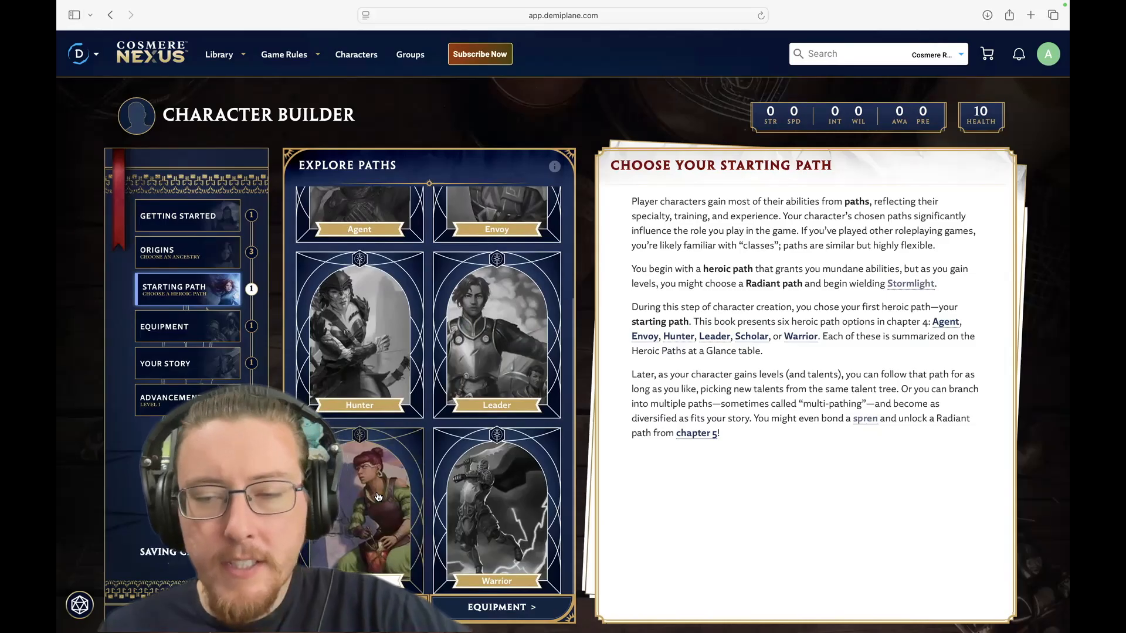
{"action": "scroll", "coordinate": [377, 440], "scroll_direction": "up", "scroll_amount": 4}
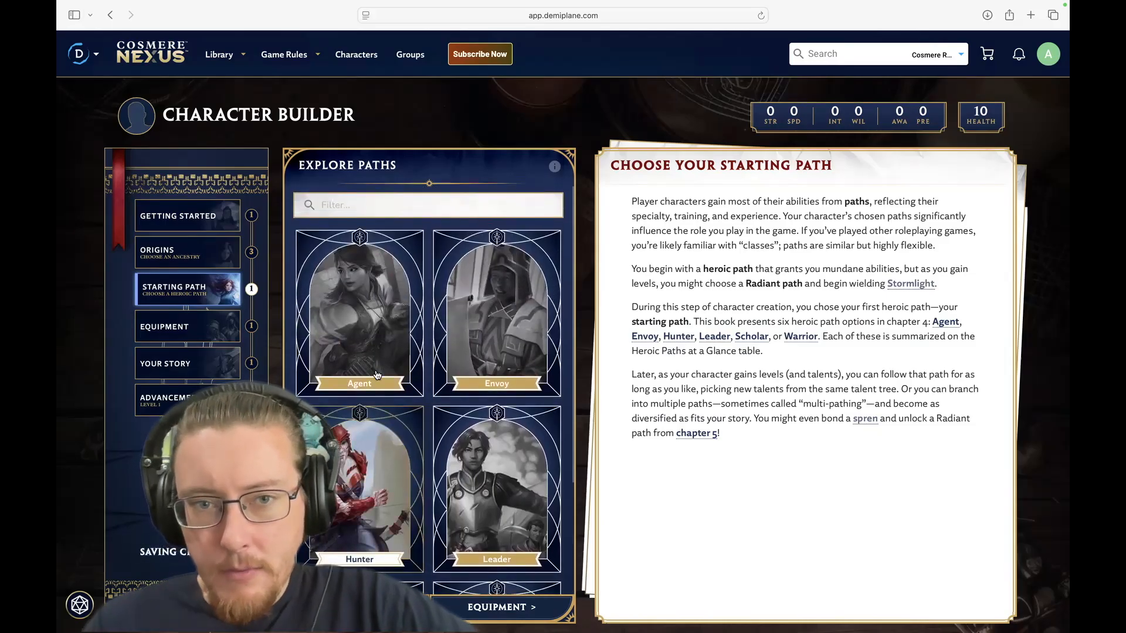
{"action": "left_click", "coordinate": [377, 376]}
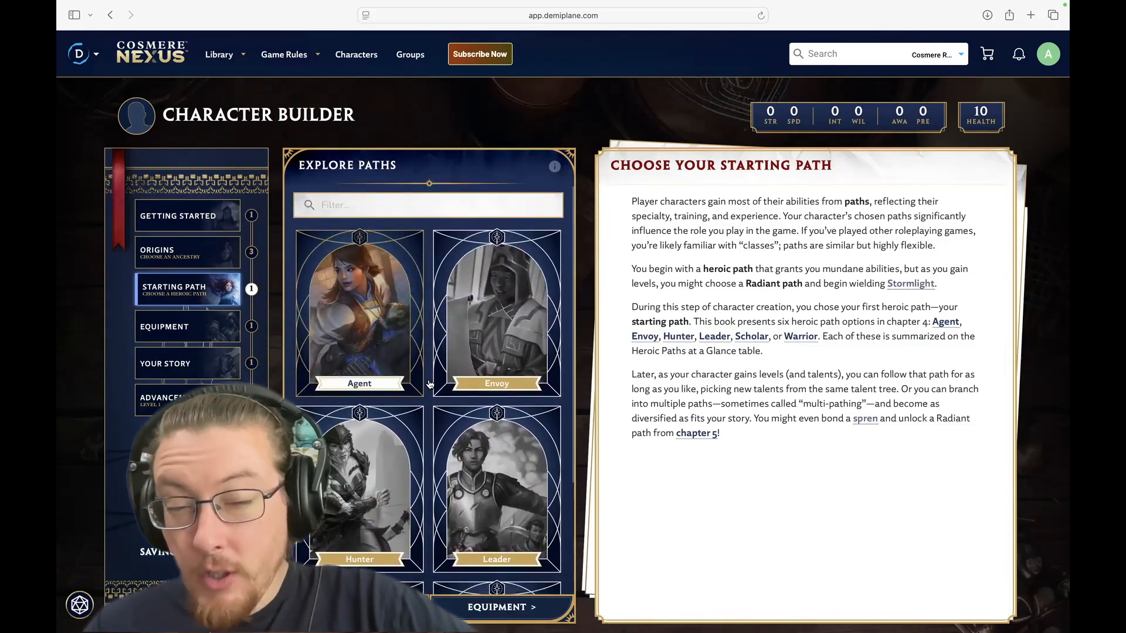
{"action": "left_click", "coordinate": [202, 216]}
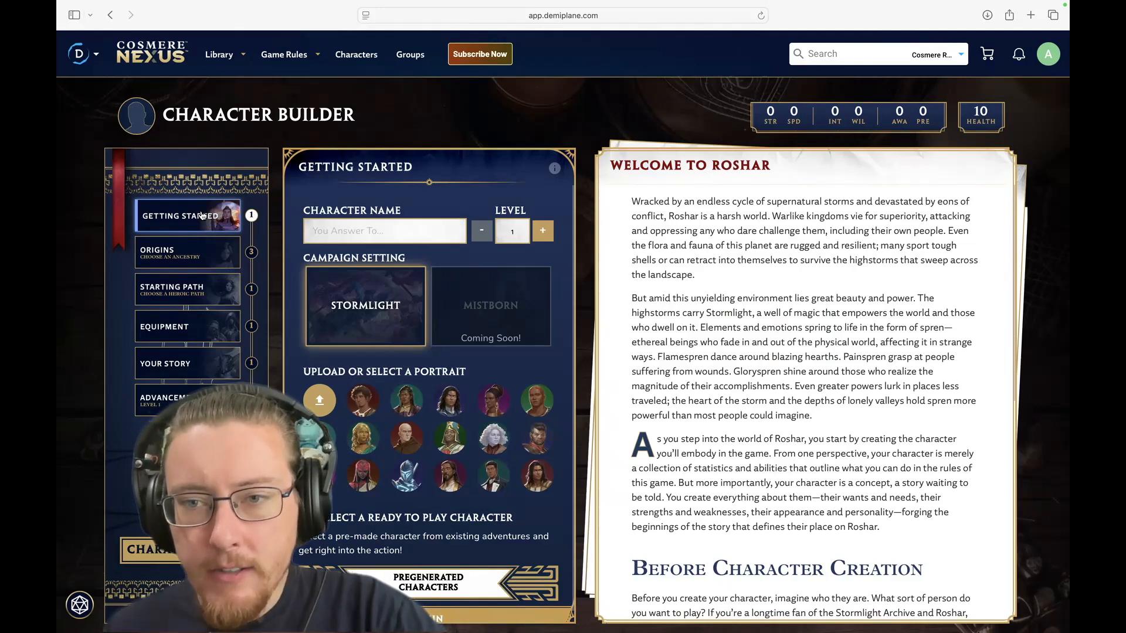
{"action": "left_click", "coordinate": [200, 296]}
{"action": "scroll", "coordinate": [431, 412], "scroll_direction": "down", "scroll_amount": 5}
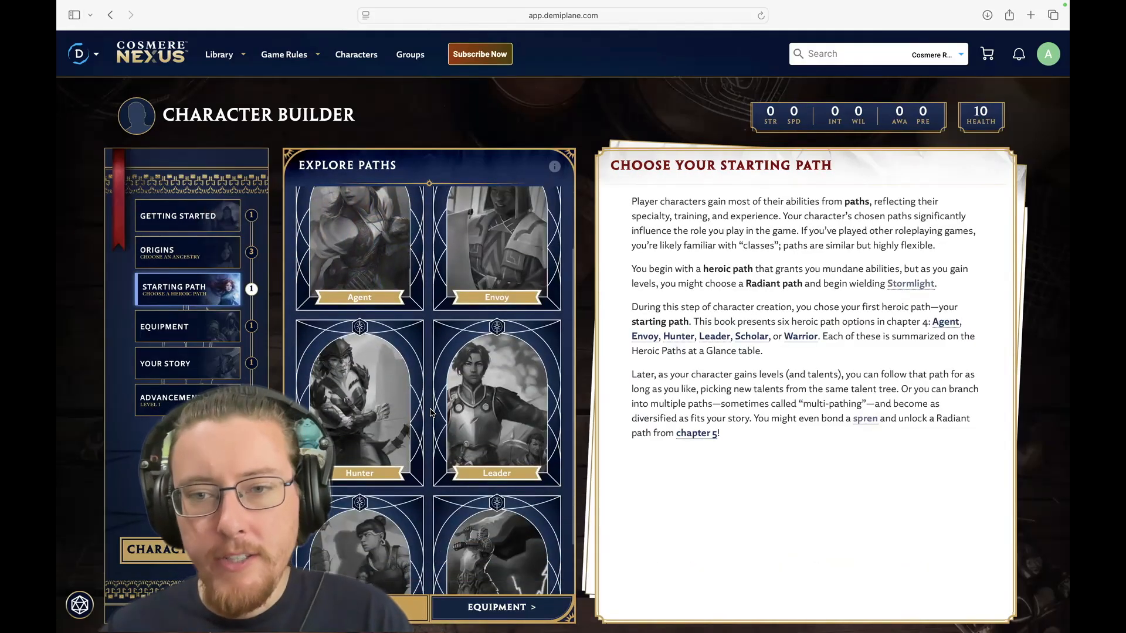
{"action": "left_click", "coordinate": [191, 222]}
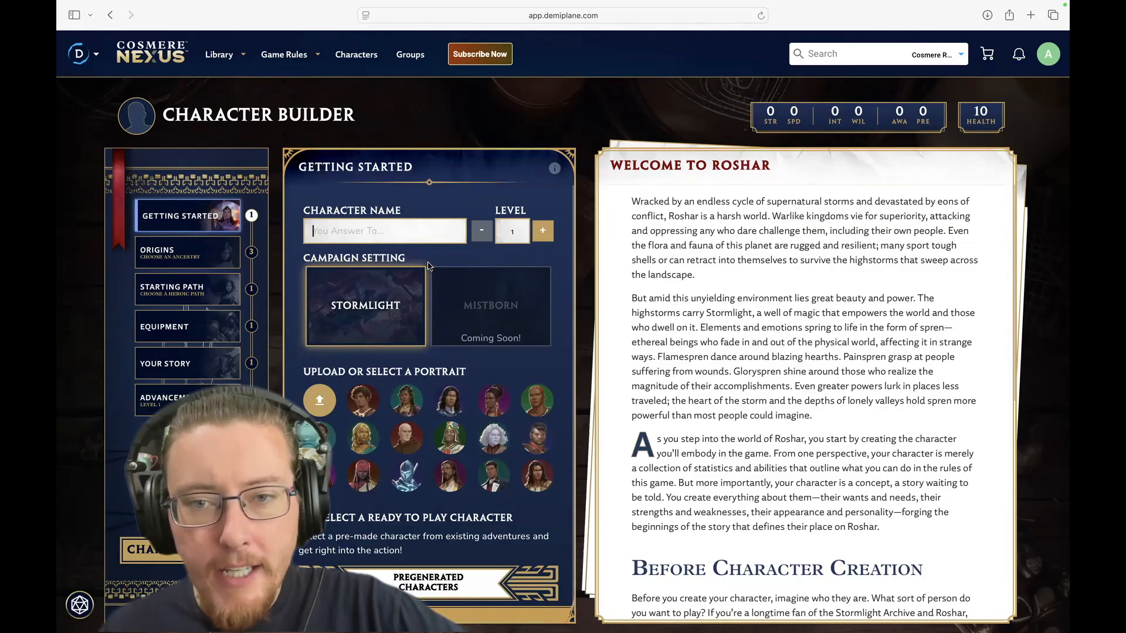
Step: Set the character's ancestry to Human in the Origins section
{"action": "left_click", "coordinate": [182, 264]}
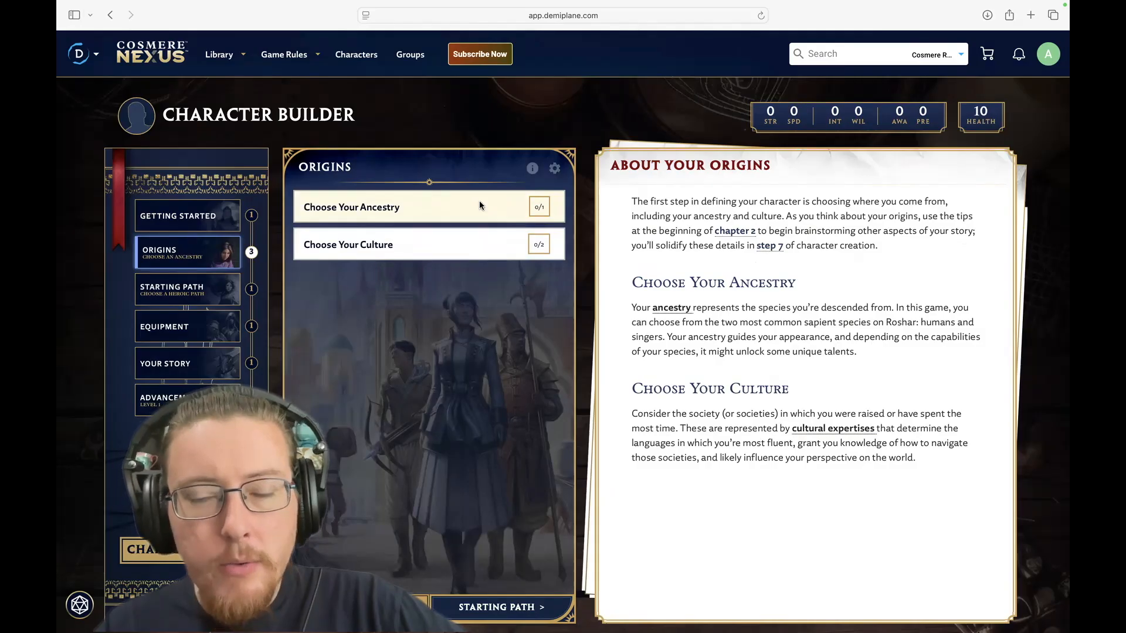
{"action": "left_click", "coordinate": [481, 206]}
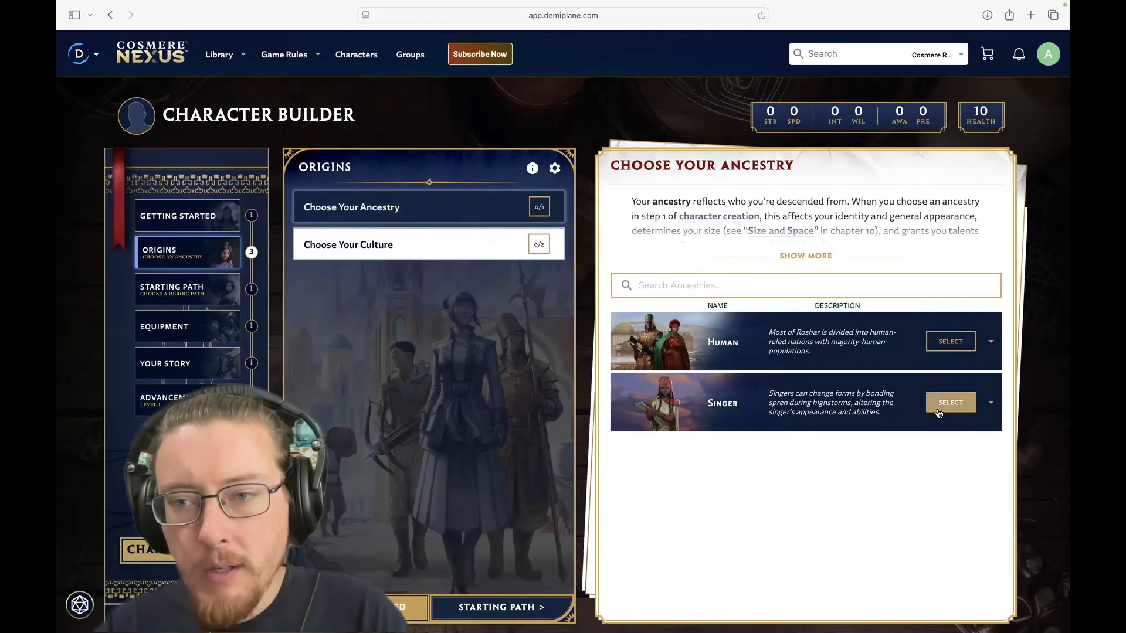
{"action": "left_click", "coordinate": [950, 350]}
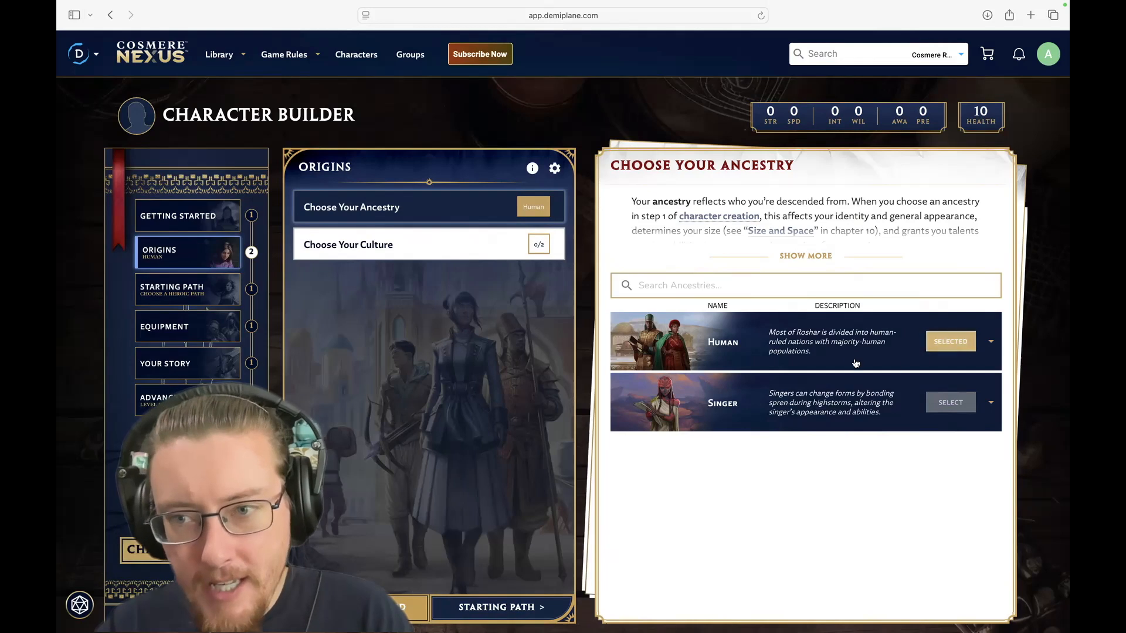
Step: Open the culture choice, look through the available cultures and read the Wayfarer description and expertise
{"action": "left_click", "coordinate": [481, 243]}
{"action": "scroll", "coordinate": [818, 389], "scroll_direction": "down", "scroll_amount": 10}
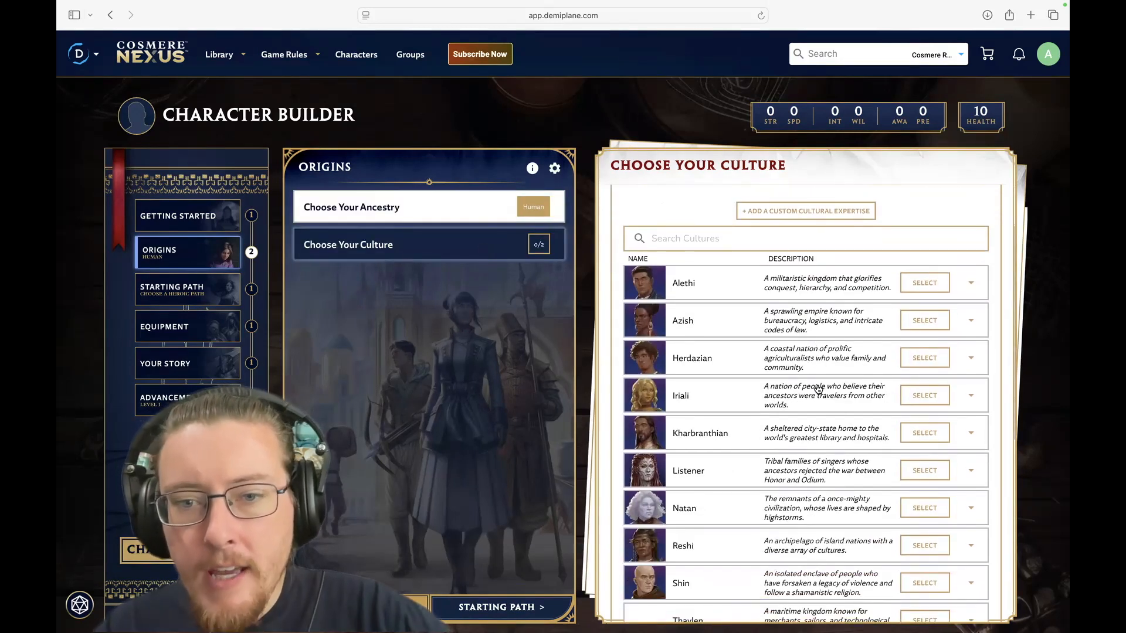
{"action": "scroll", "coordinate": [818, 389], "scroll_direction": "up", "scroll_amount": 4}
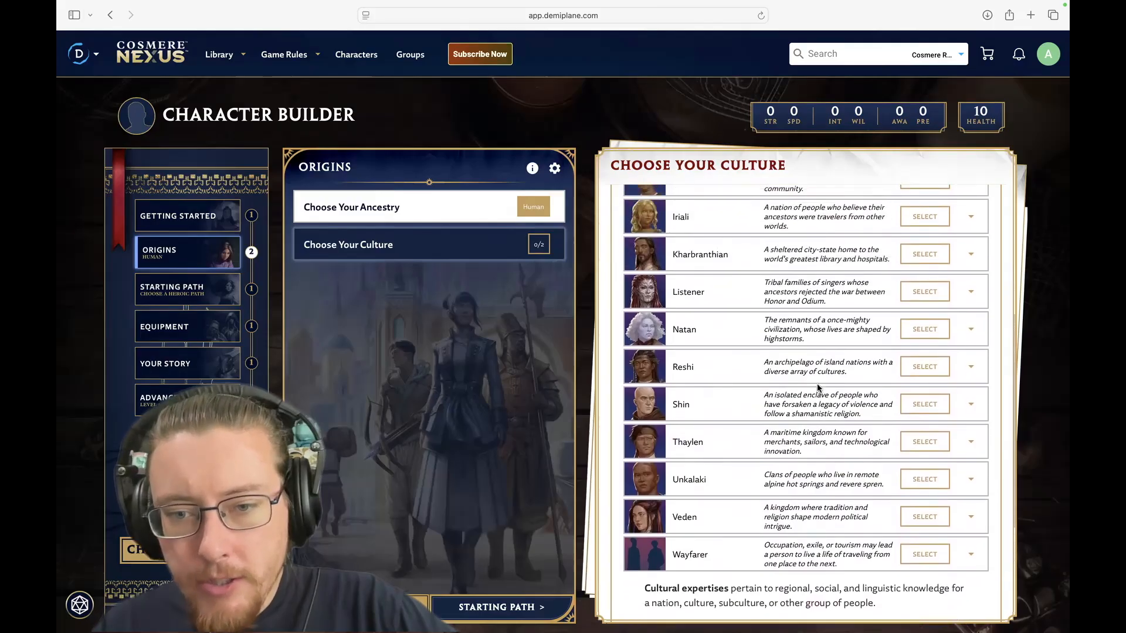
{"action": "scroll", "coordinate": [817, 389], "scroll_direction": "up", "scroll_amount": 2}
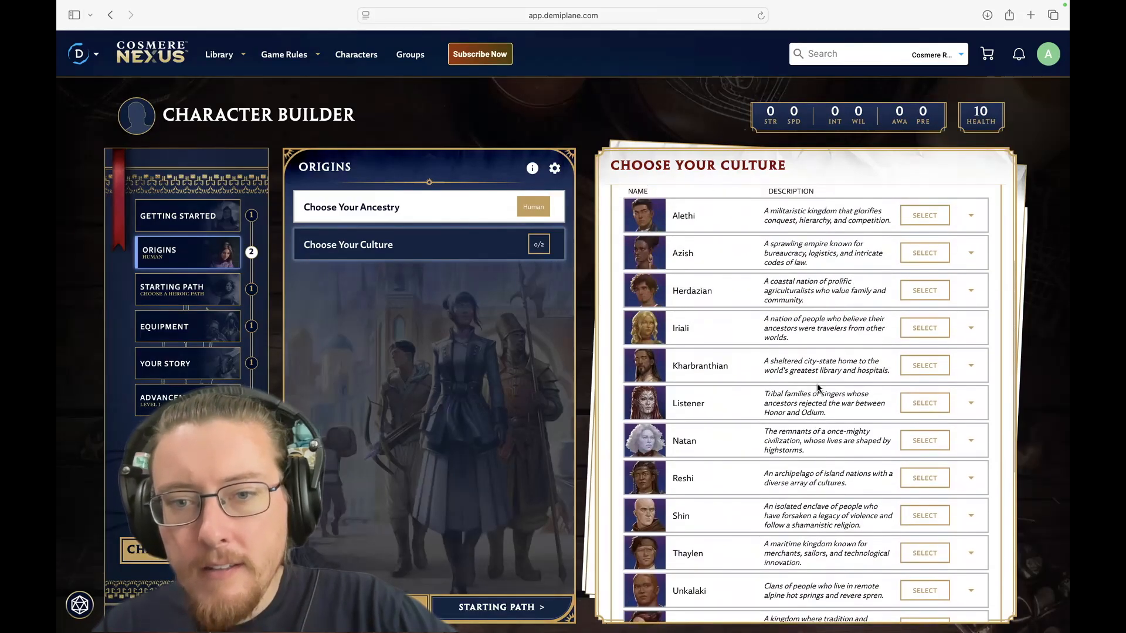
{"action": "scroll", "coordinate": [817, 389], "scroll_direction": "down", "scroll_amount": 3}
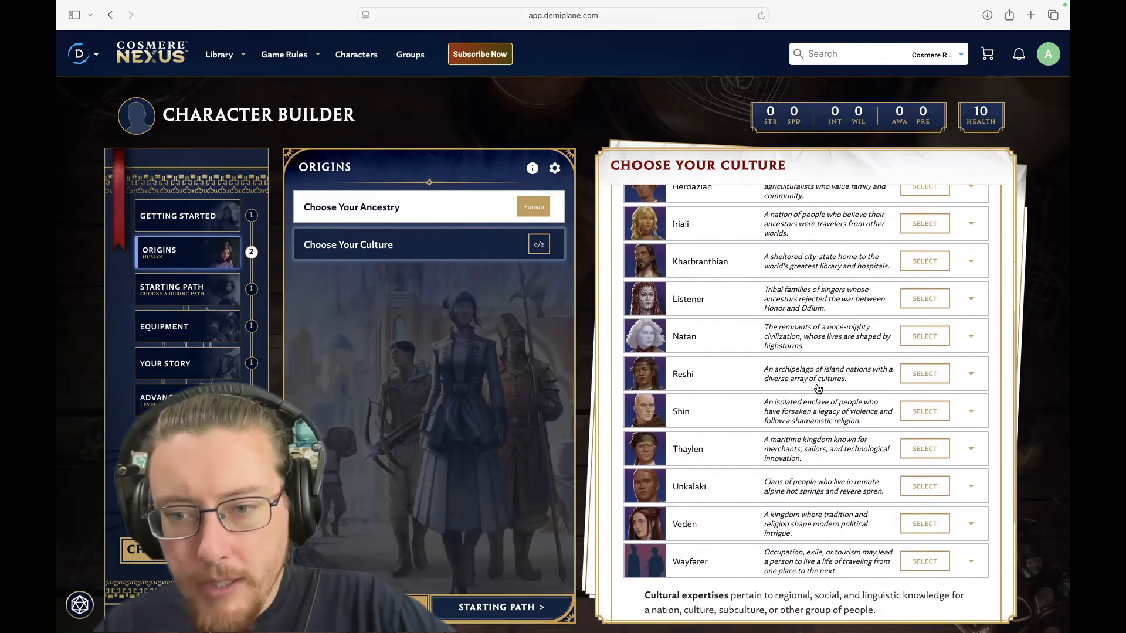
{"action": "left_click", "coordinate": [823, 589]}
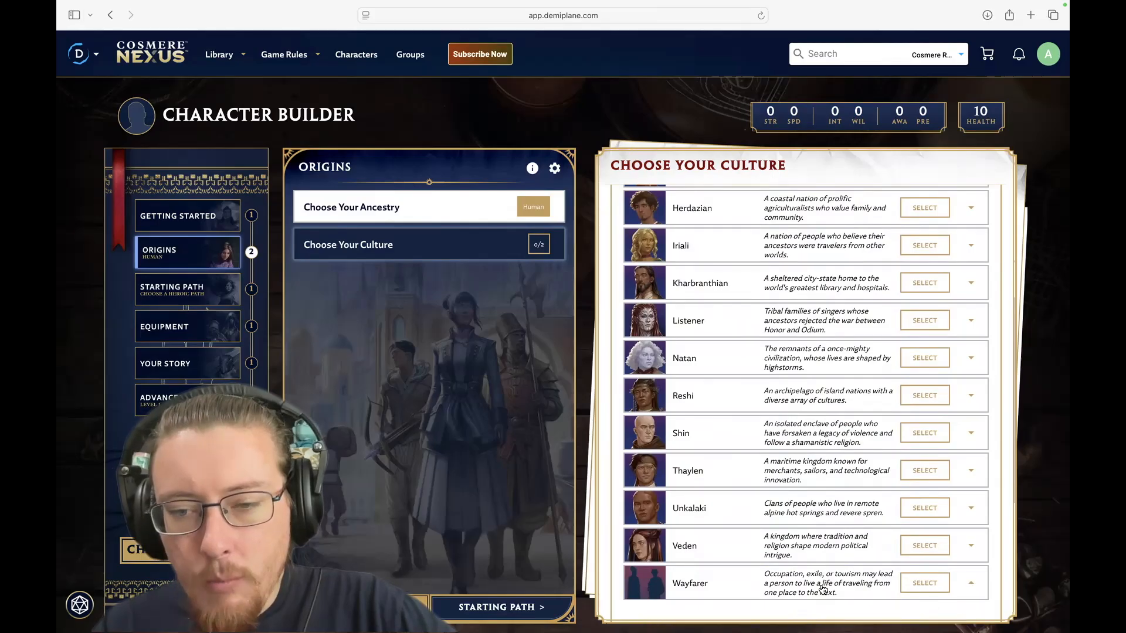
{"action": "scroll", "coordinate": [821, 584], "scroll_direction": "down", "scroll_amount": 5}
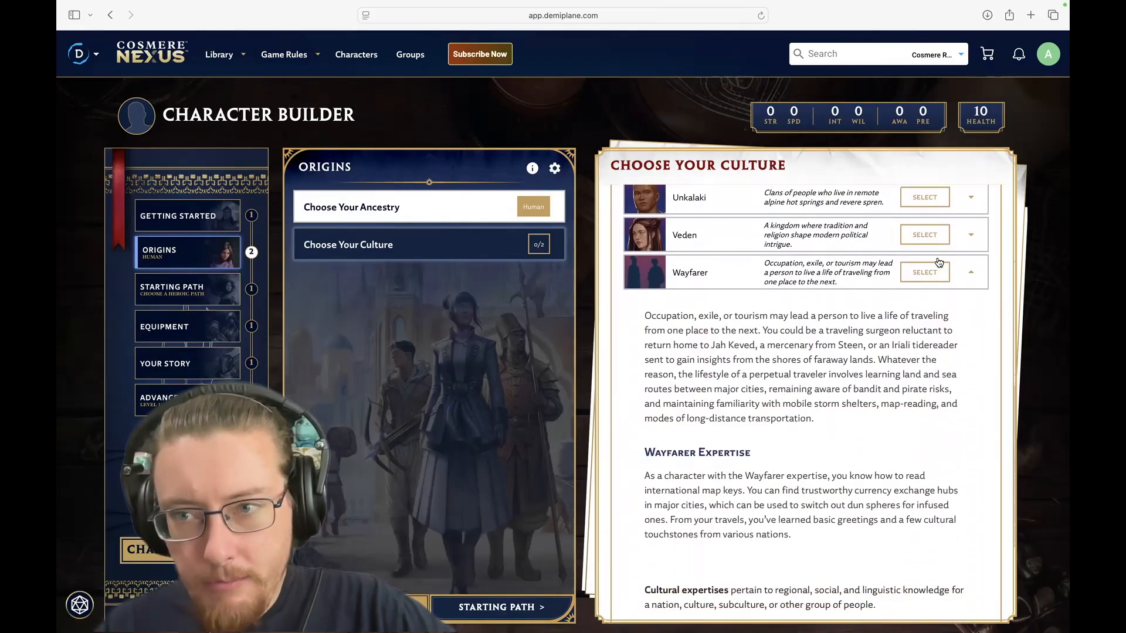
{"action": "left_click", "coordinate": [970, 272]}
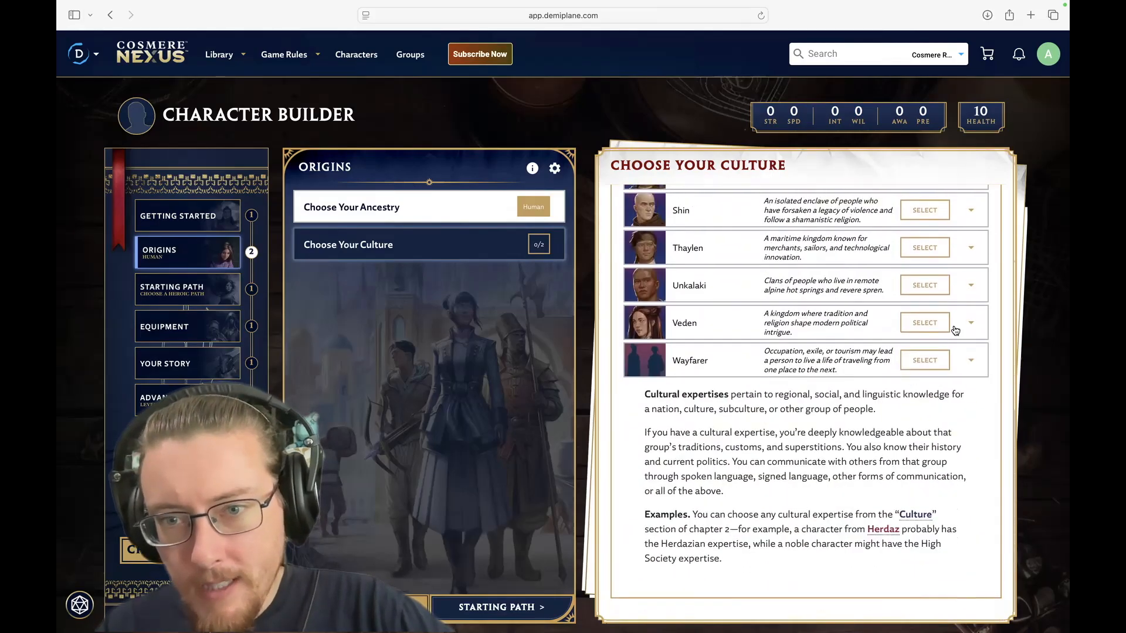
{"action": "left_click", "coordinate": [970, 361]}
{"action": "scroll", "coordinate": [970, 364], "scroll_direction": "down", "scroll_amount": 5}
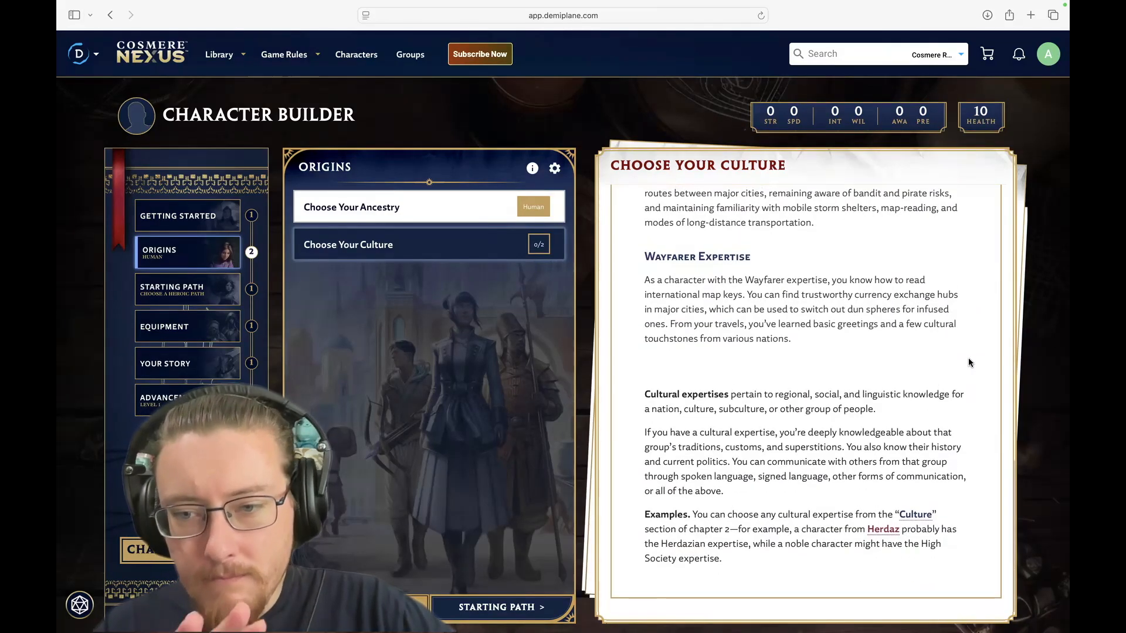
{"action": "scroll", "coordinate": [969, 361], "scroll_direction": "up", "scroll_amount": 5}
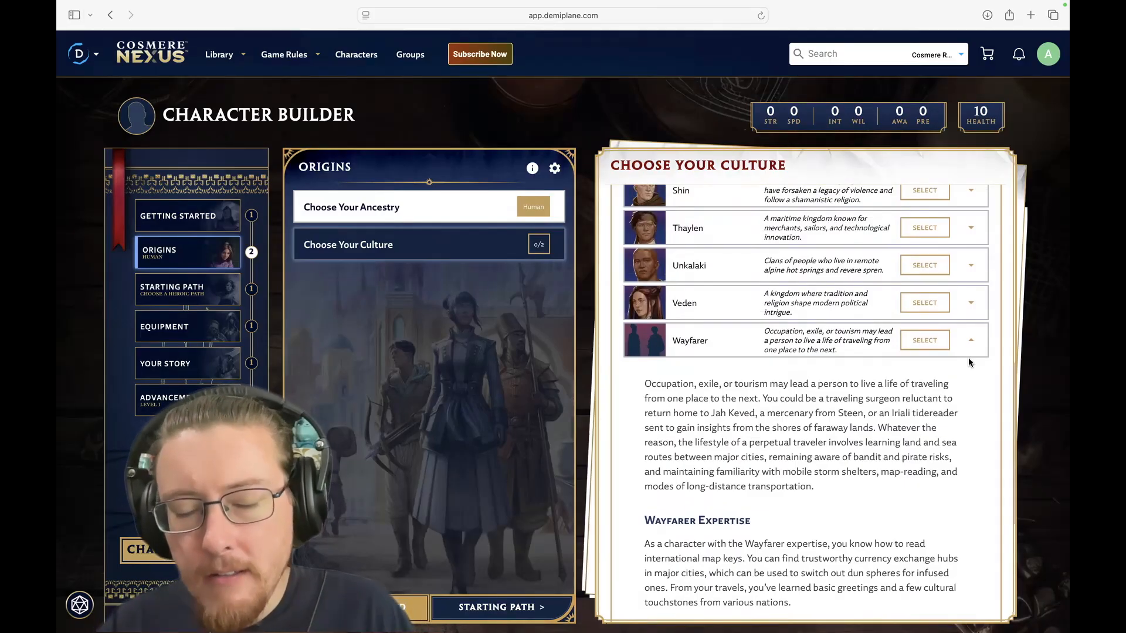
{"action": "scroll", "coordinate": [969, 362], "scroll_direction": "up", "scroll_amount": 2}
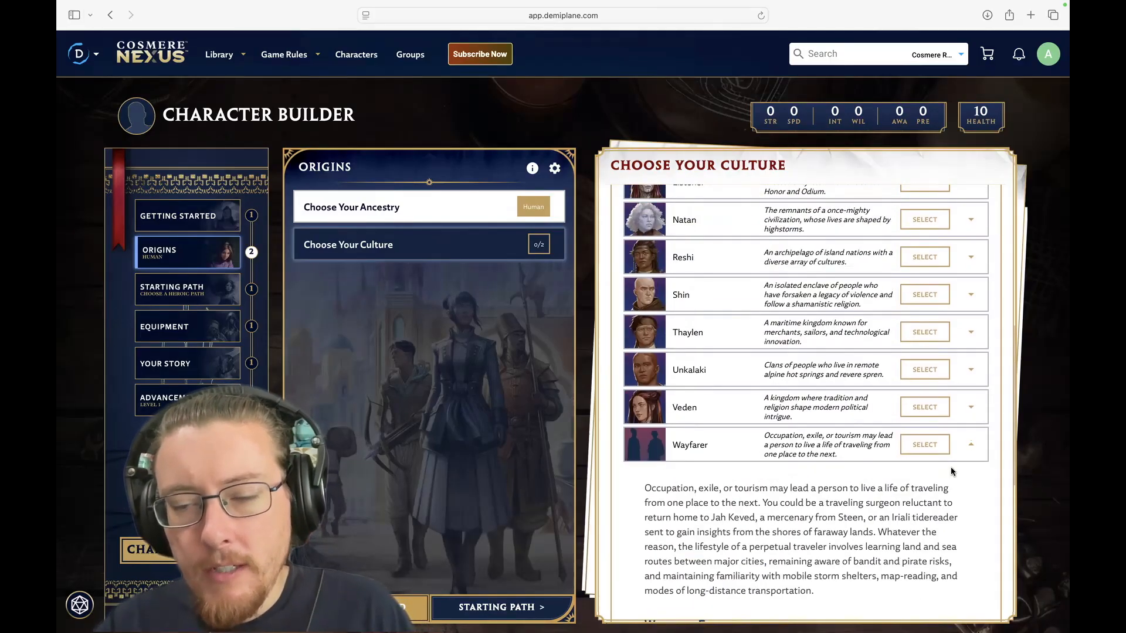
Step: Expand the Herdazian culture and read its description, names and expertise
{"action": "scroll", "coordinate": [980, 493], "scroll_direction": "up", "scroll_amount": 4}
{"action": "scroll", "coordinate": [981, 495], "scroll_direction": "up", "scroll_amount": 1}
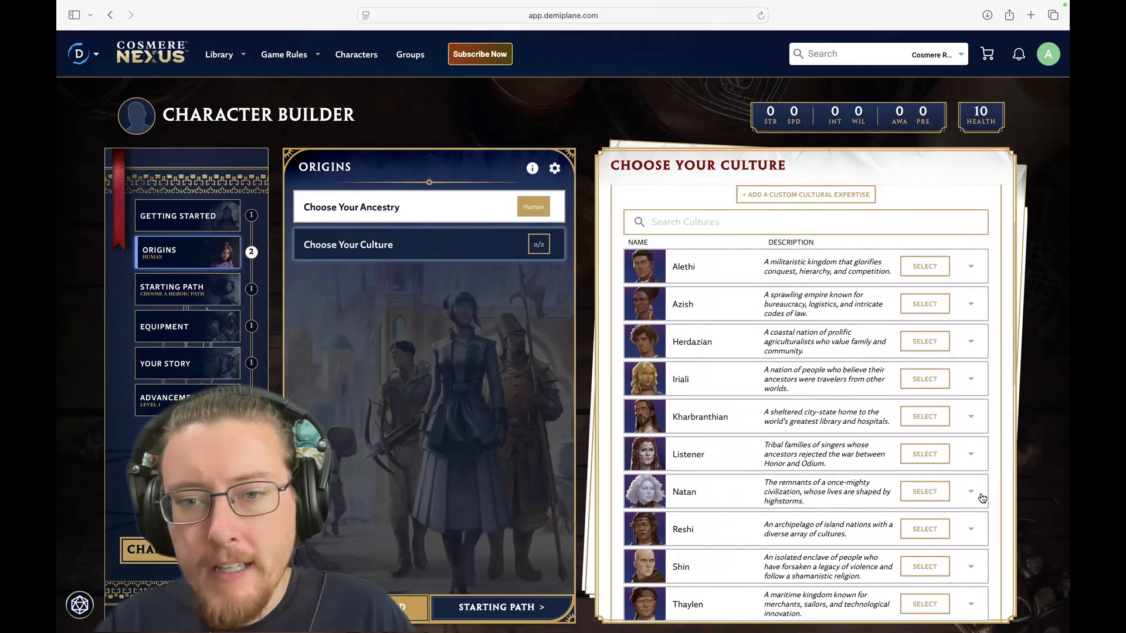
{"action": "left_click", "coordinate": [777, 347]}
{"action": "scroll", "coordinate": [778, 345], "scroll_direction": "down", "scroll_amount": 3}
{"action": "scroll", "coordinate": [778, 345], "scroll_direction": "down", "scroll_amount": 4}
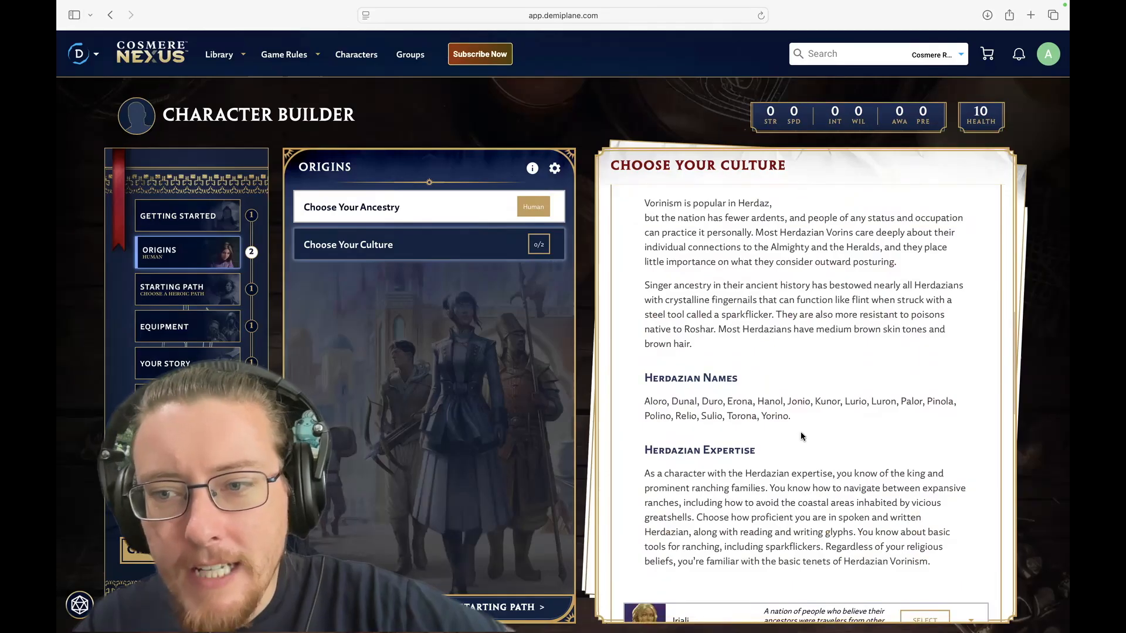
{"action": "triple_click", "coordinate": [793, 418]}
{"action": "left_click", "coordinate": [830, 428]}
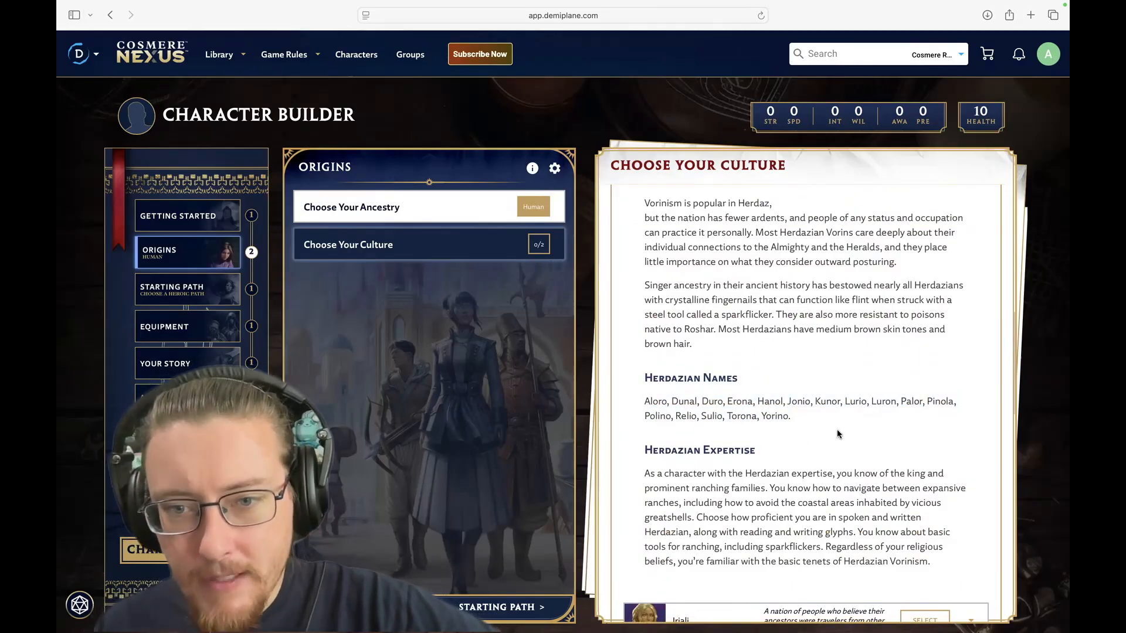
Step: Expand the Alethi culture and read its description, names and expertise
{"action": "scroll", "coordinate": [837, 434], "scroll_direction": "up", "scroll_amount": 10}
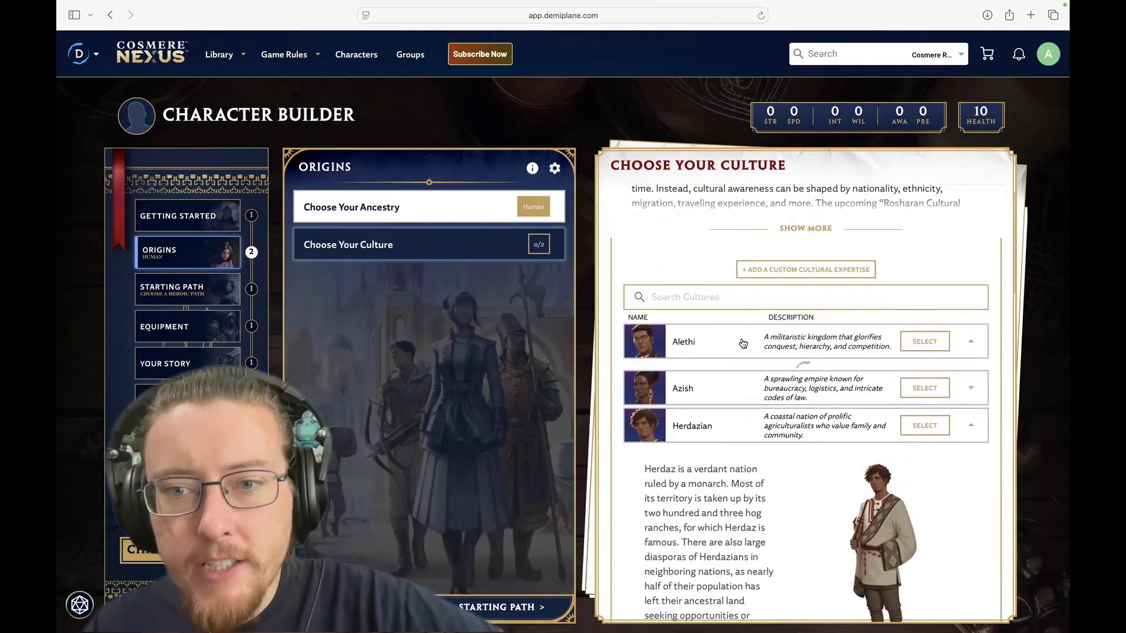
{"action": "scroll", "coordinate": [742, 343], "scroll_direction": "down", "scroll_amount": 8}
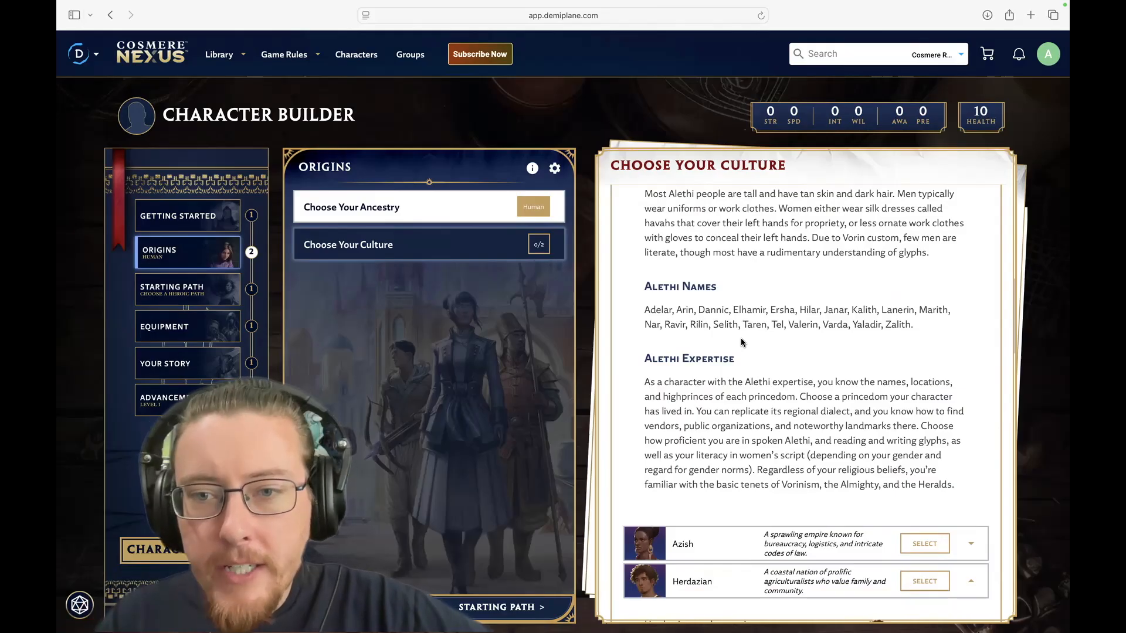
{"action": "scroll", "coordinate": [773, 369], "scroll_direction": "up", "scroll_amount": 3}
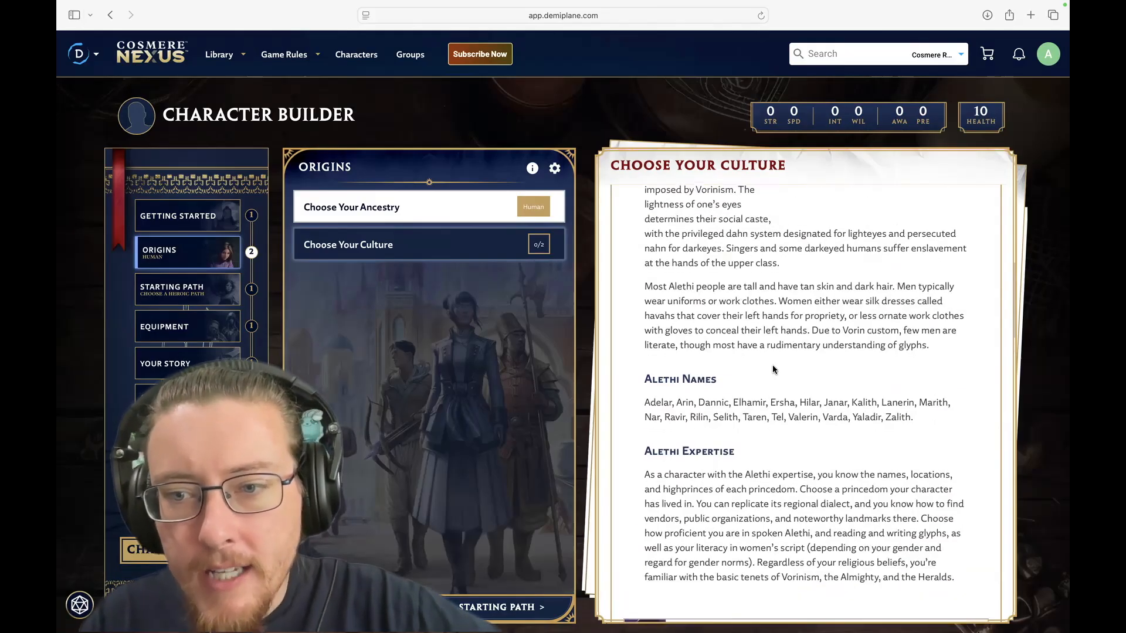
{"action": "scroll", "coordinate": [773, 369], "scroll_direction": "down", "scroll_amount": 3}
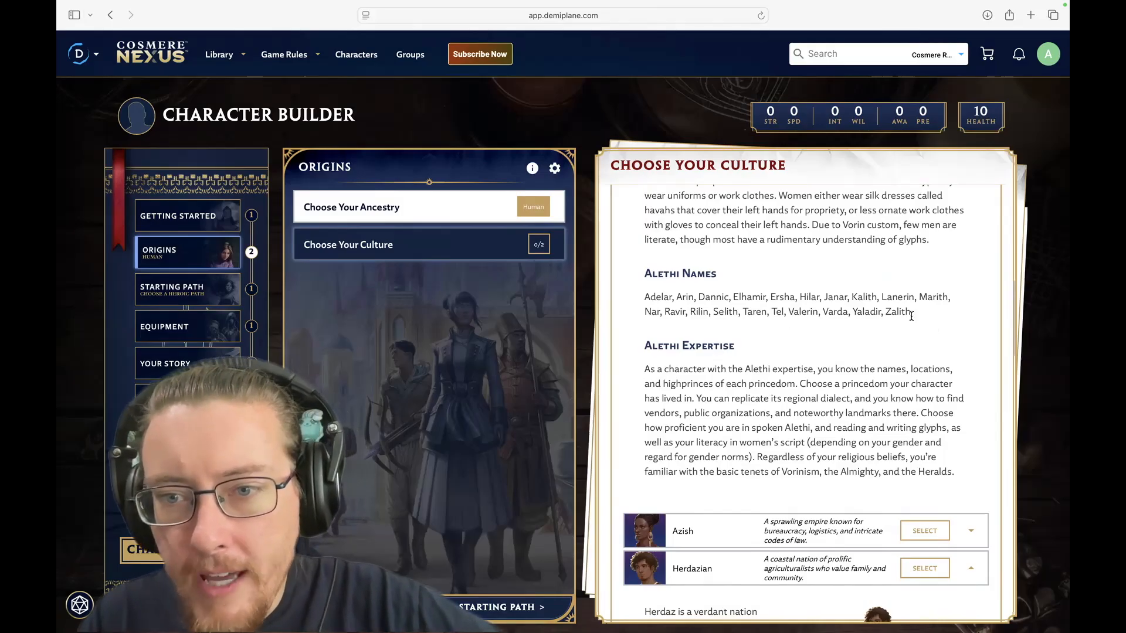
Step: Name the character Valerin, taken from the Alethi names, and choose the portrait of the dark-haired man in a dark coat with white lapels
{"action": "left_click_drag", "start_coordinate": [786, 313], "coordinate": [764, 311]}
{"action": "left_click", "coordinate": [773, 324]}
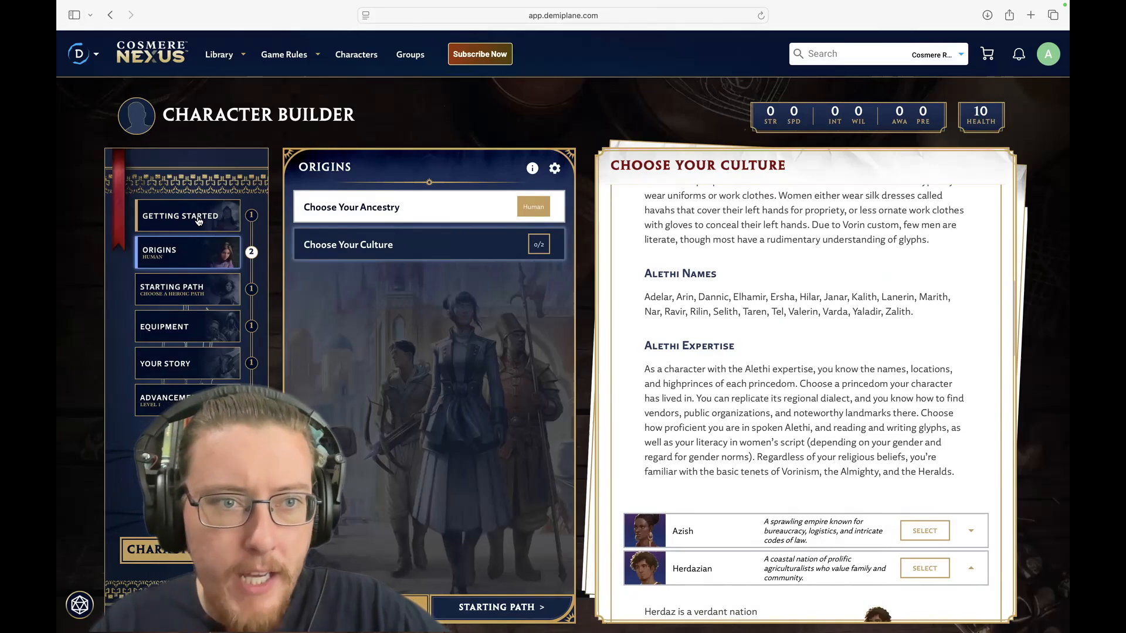
{"action": "left_click", "coordinate": [179, 225]}
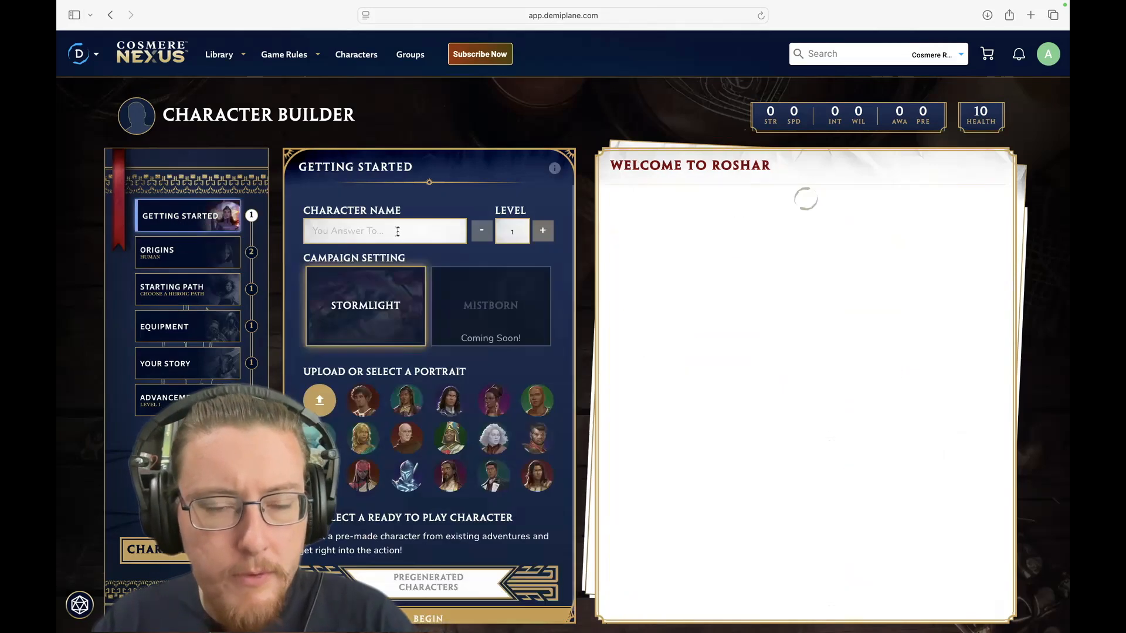
{"action": "type", "text": "Valerin"}
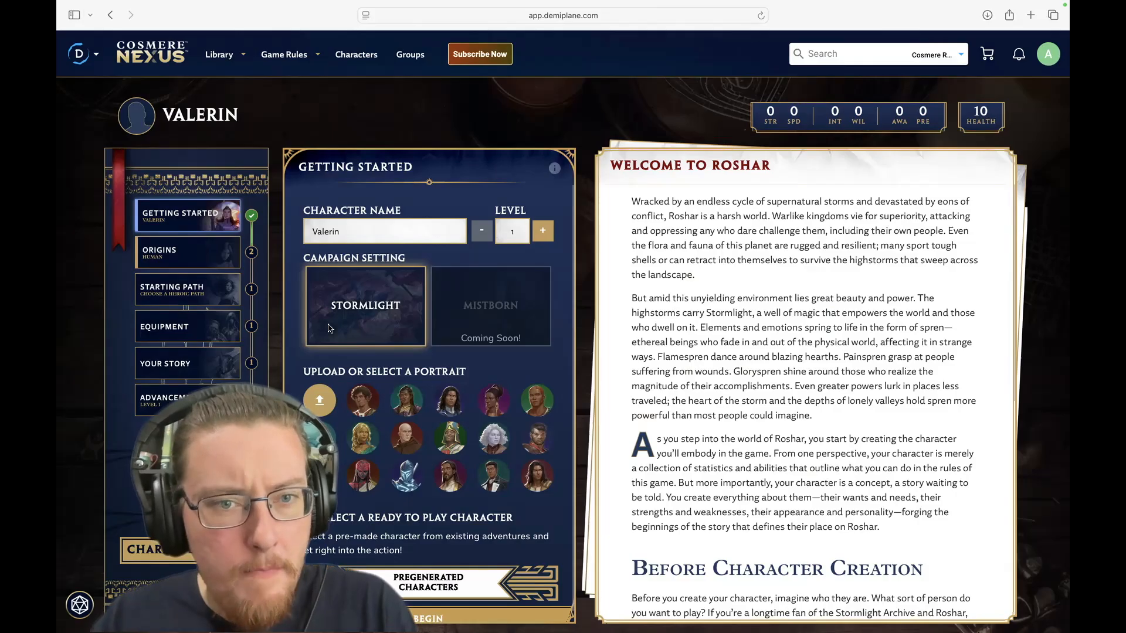
{"action": "scroll", "coordinate": [449, 440], "scroll_direction": "down", "scroll_amount": 1}
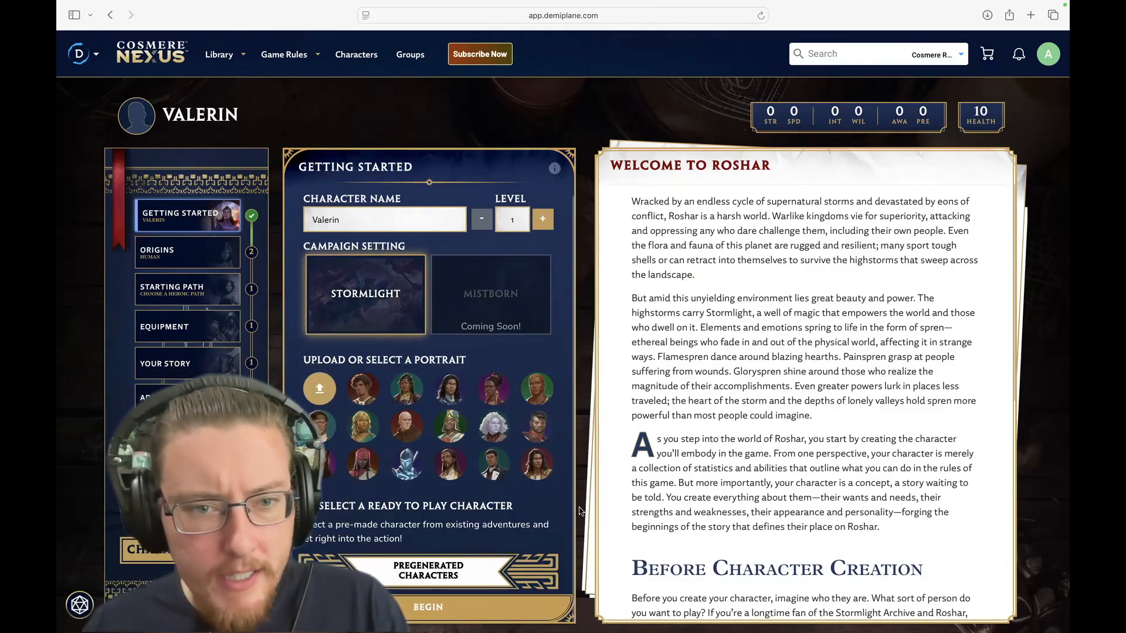
{"action": "left_click", "coordinate": [495, 465]}
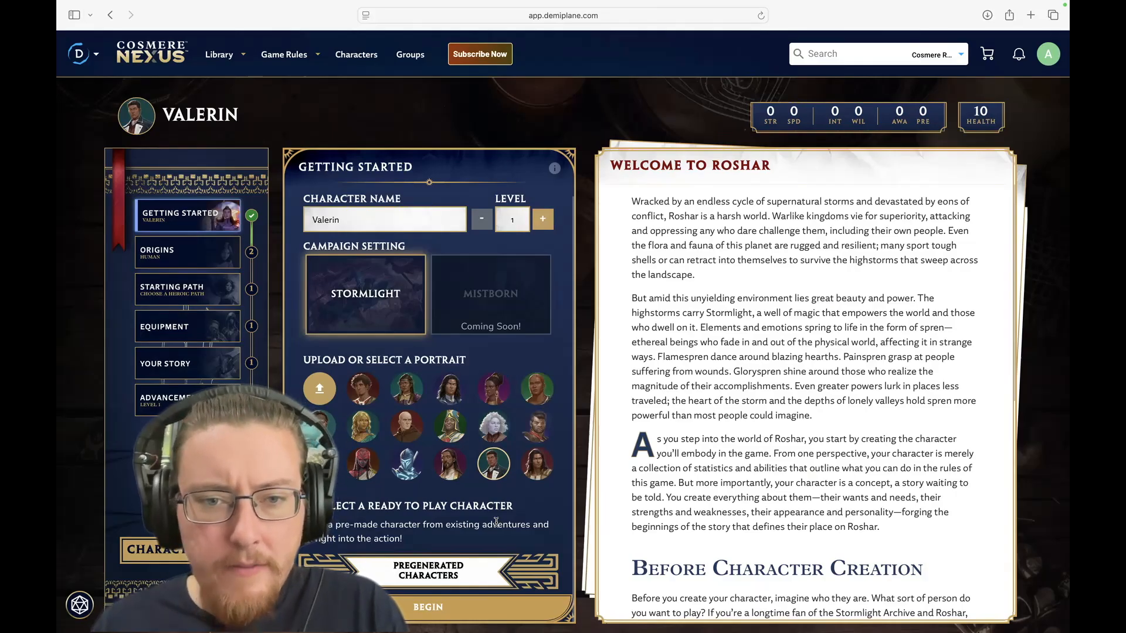
Step: Return to the culture choice in Origins, expand Alethi and select it as the character's first culture
{"action": "left_click", "coordinate": [217, 259]}
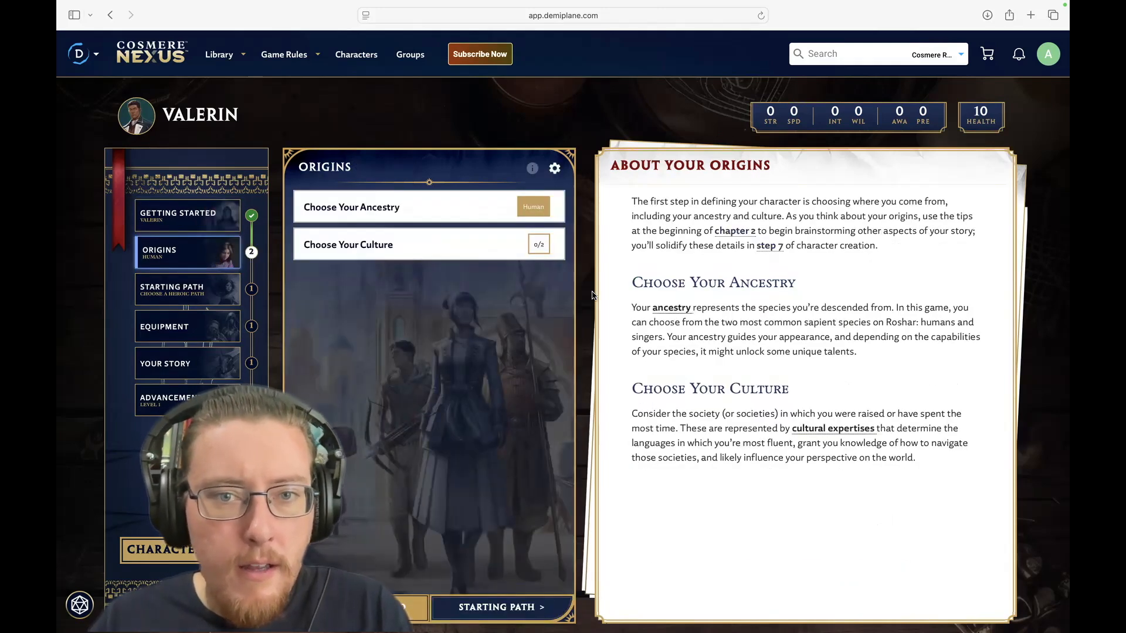
{"action": "left_click", "coordinate": [486, 246]}
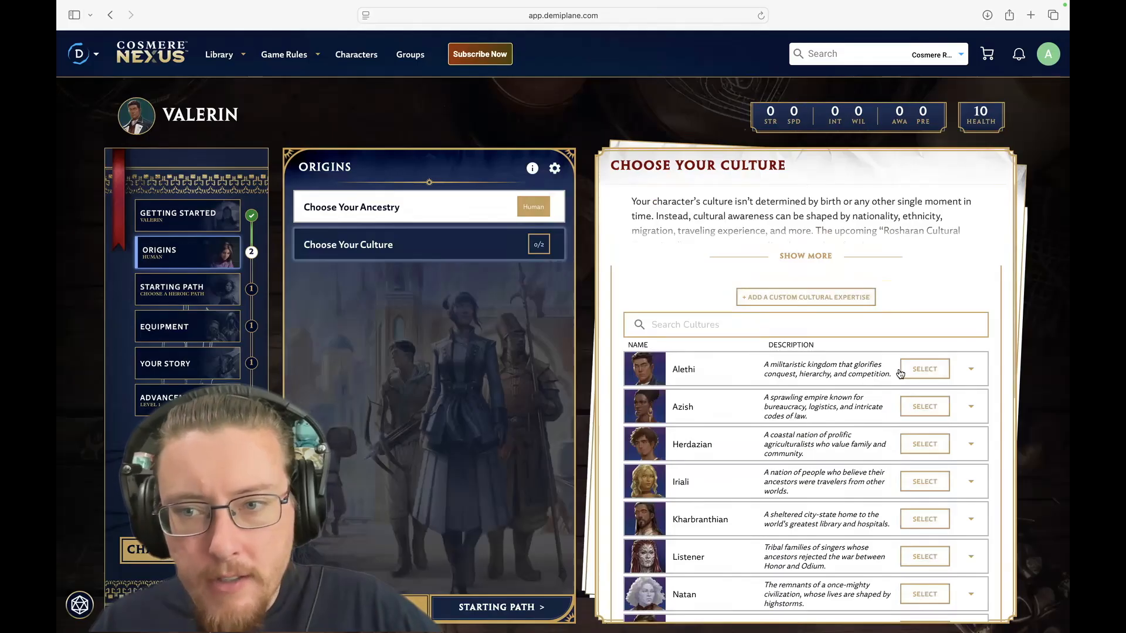
{"action": "left_click", "coordinate": [961, 379]}
{"action": "left_click", "coordinate": [932, 368]}
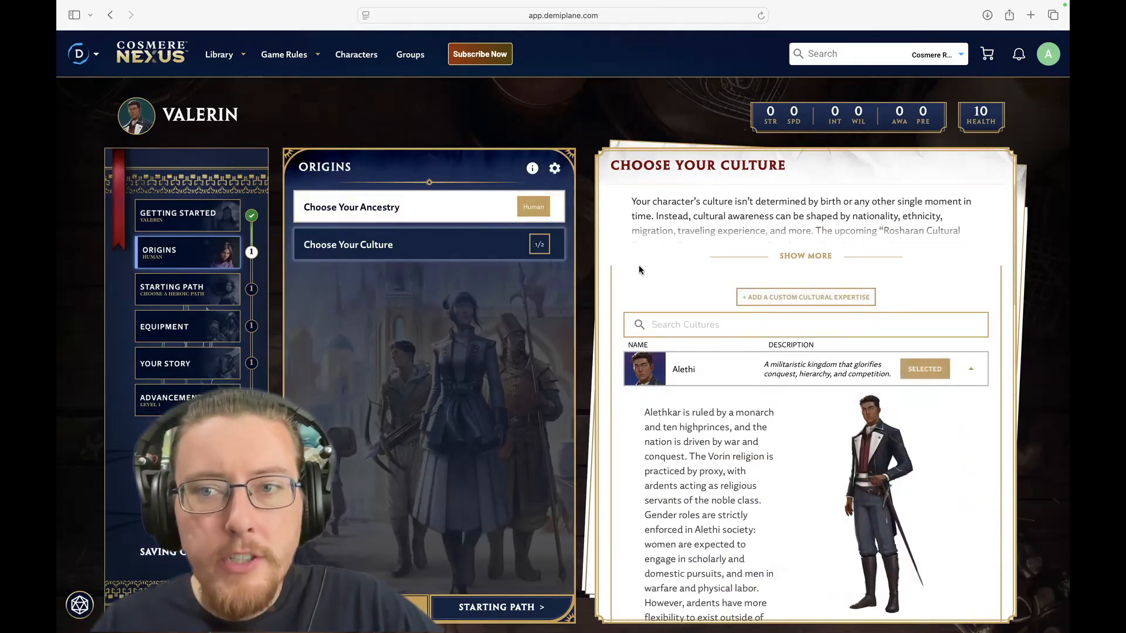
Step: Review the Alethi description, names and expertise, and look through the remaining cultures for a second choice
{"action": "scroll", "coordinate": [787, 256], "scroll_direction": "down", "scroll_amount": 2}
{"action": "scroll", "coordinate": [788, 256], "scroll_direction": "up", "scroll_amount": 2}
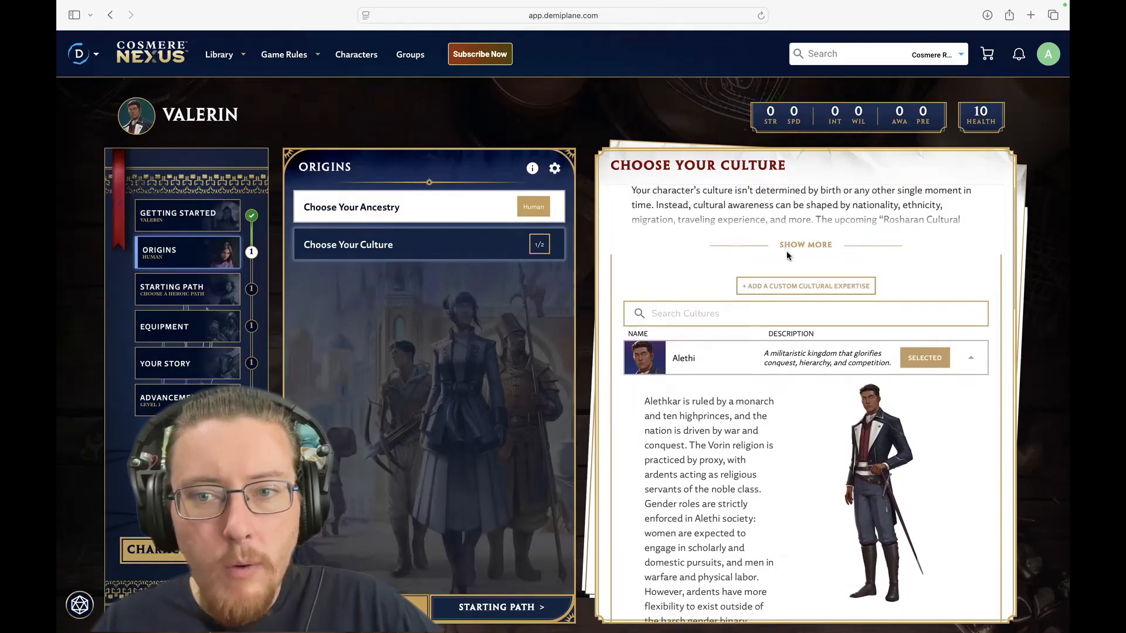
{"action": "scroll", "coordinate": [786, 251], "scroll_direction": "down", "scroll_amount": 4}
{"action": "scroll", "coordinate": [786, 251], "scroll_direction": "up", "scroll_amount": 2}
{"action": "scroll", "coordinate": [787, 250], "scroll_direction": "down", "scroll_amount": 4}
{"action": "scroll", "coordinate": [787, 250], "scroll_direction": "down", "scroll_amount": 4}
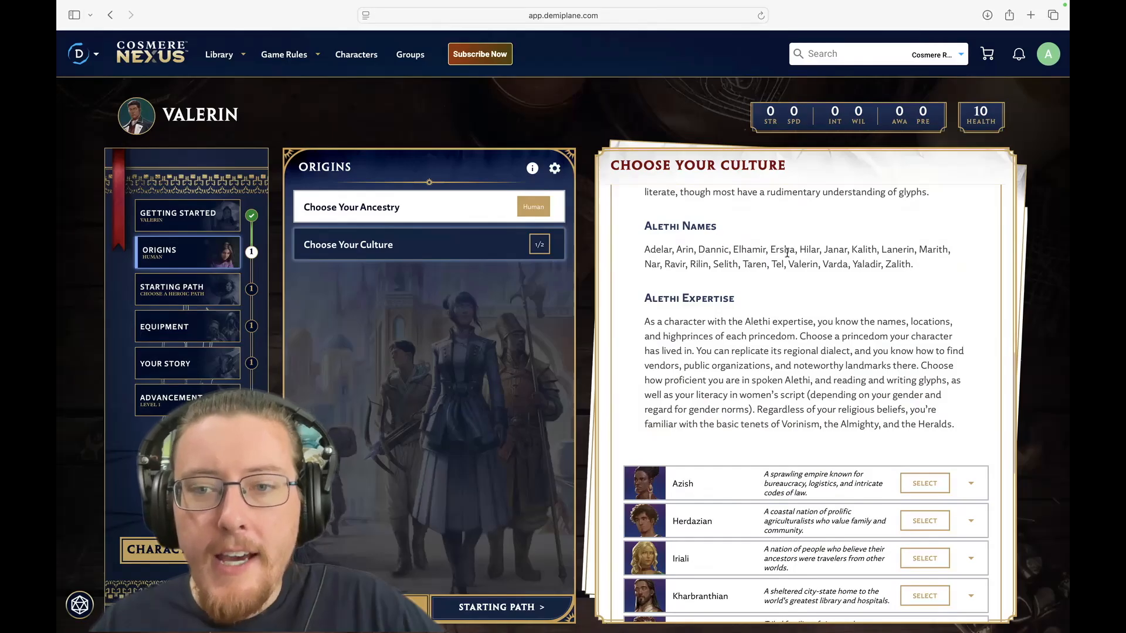
{"action": "scroll", "coordinate": [795, 381], "scroll_direction": "down", "scroll_amount": 5}
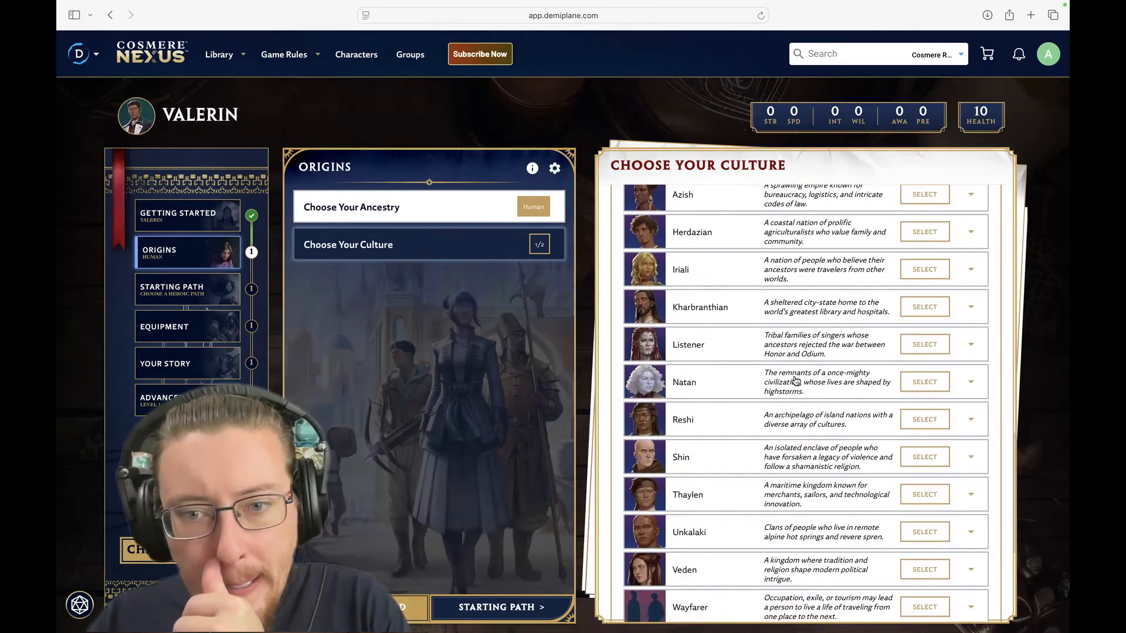
{"action": "scroll", "coordinate": [796, 381], "scroll_direction": "down", "scroll_amount": 2}
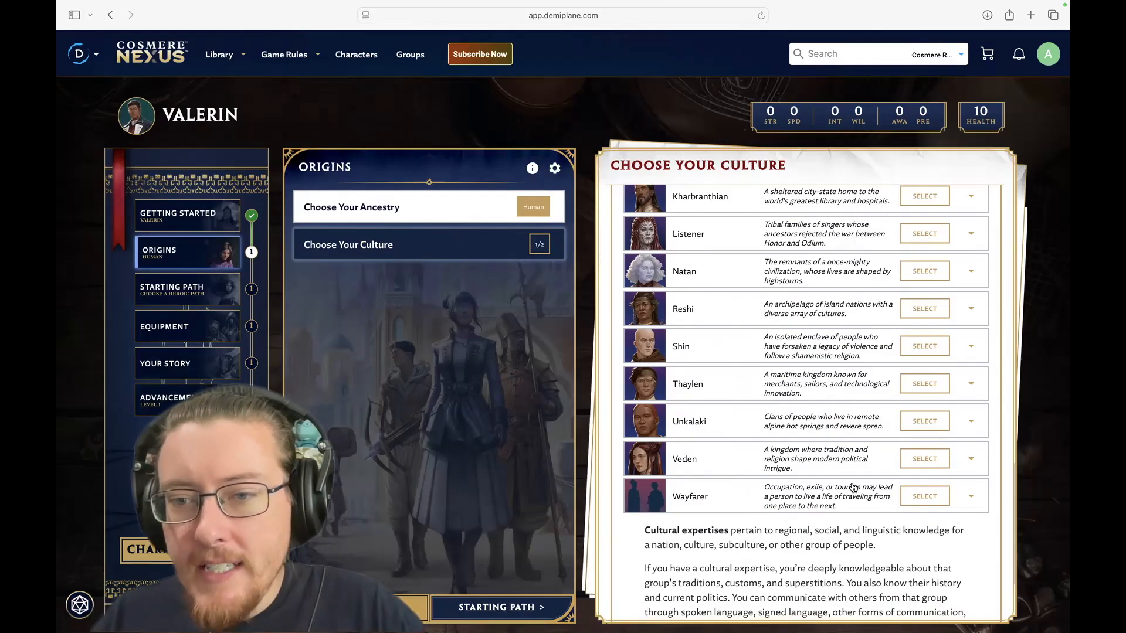
Step: Expand the Veden culture and read its description, relations with Alethkar, names and expertise
{"action": "left_click", "coordinate": [857, 461]}
{"action": "scroll", "coordinate": [856, 457], "scroll_direction": "down", "scroll_amount": 3}
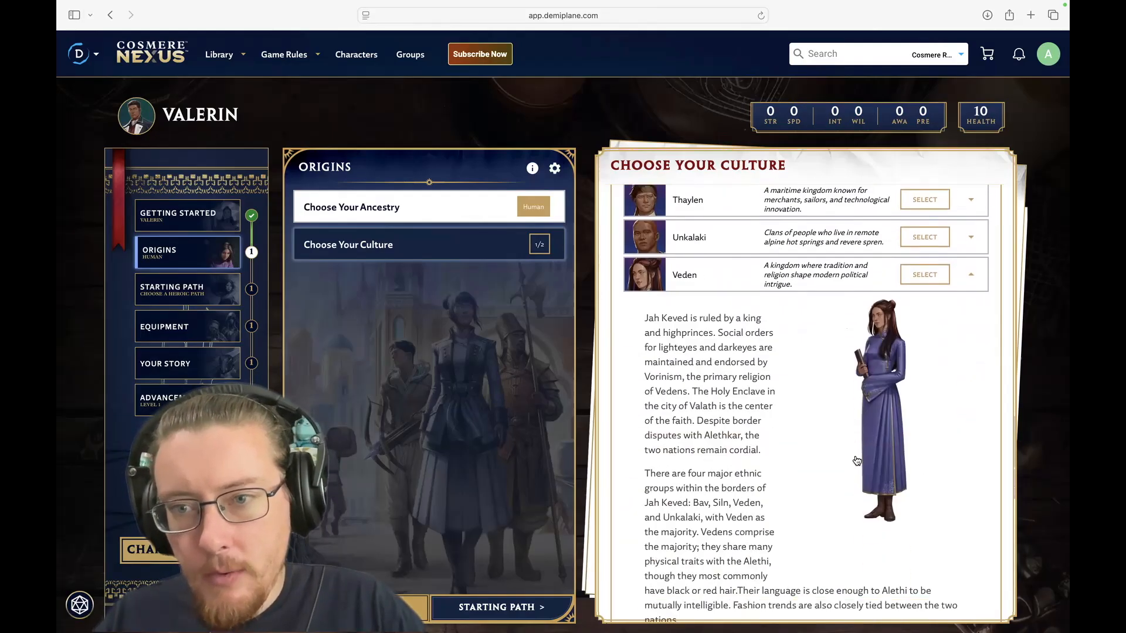
{"action": "scroll", "coordinate": [856, 455], "scroll_direction": "down", "scroll_amount": 5}
{"action": "scroll", "coordinate": [856, 455], "scroll_direction": "down", "scroll_amount": 3}
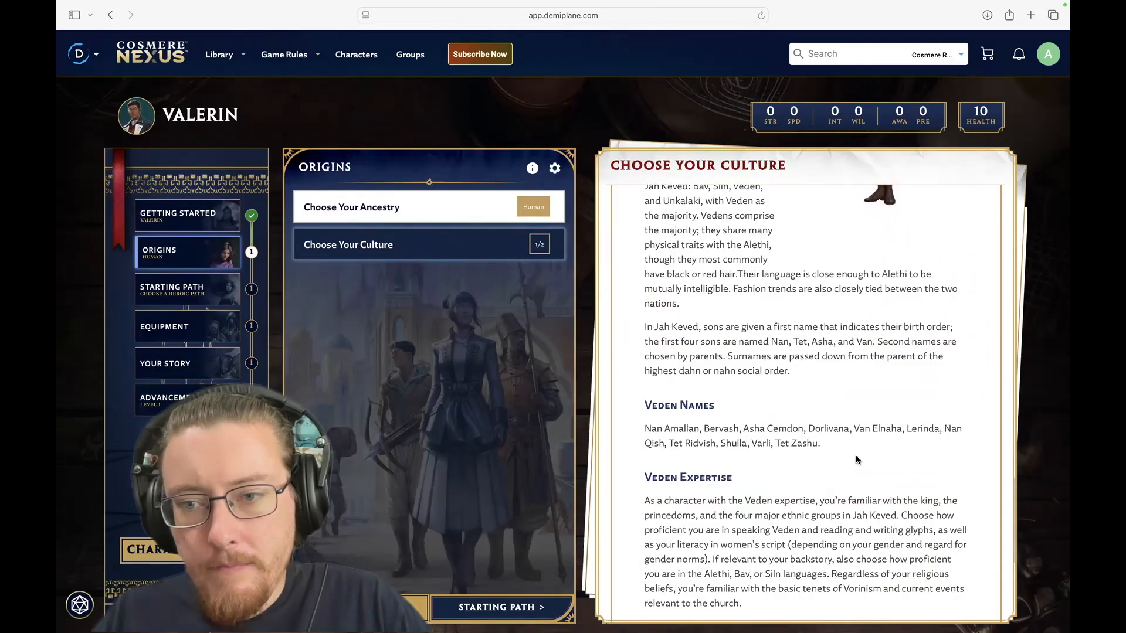
{"action": "scroll", "coordinate": [856, 455], "scroll_direction": "down", "scroll_amount": 5}
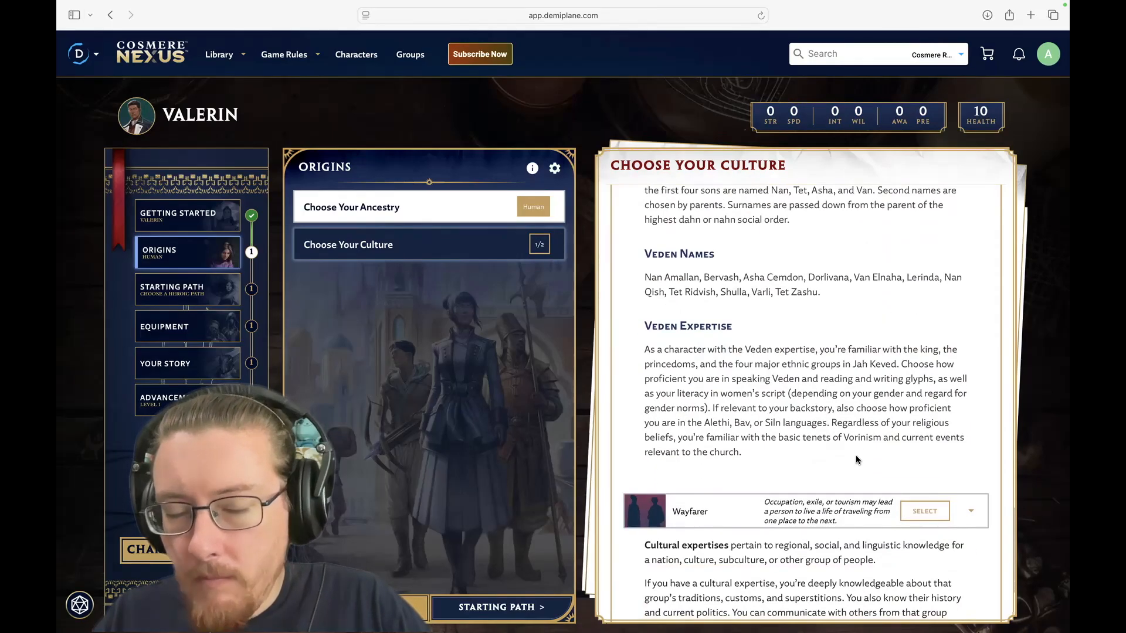
{"action": "scroll", "coordinate": [856, 455], "scroll_direction": "up", "scroll_amount": 7}
{"action": "scroll", "coordinate": [856, 460], "scroll_direction": "up", "scroll_amount": 3}
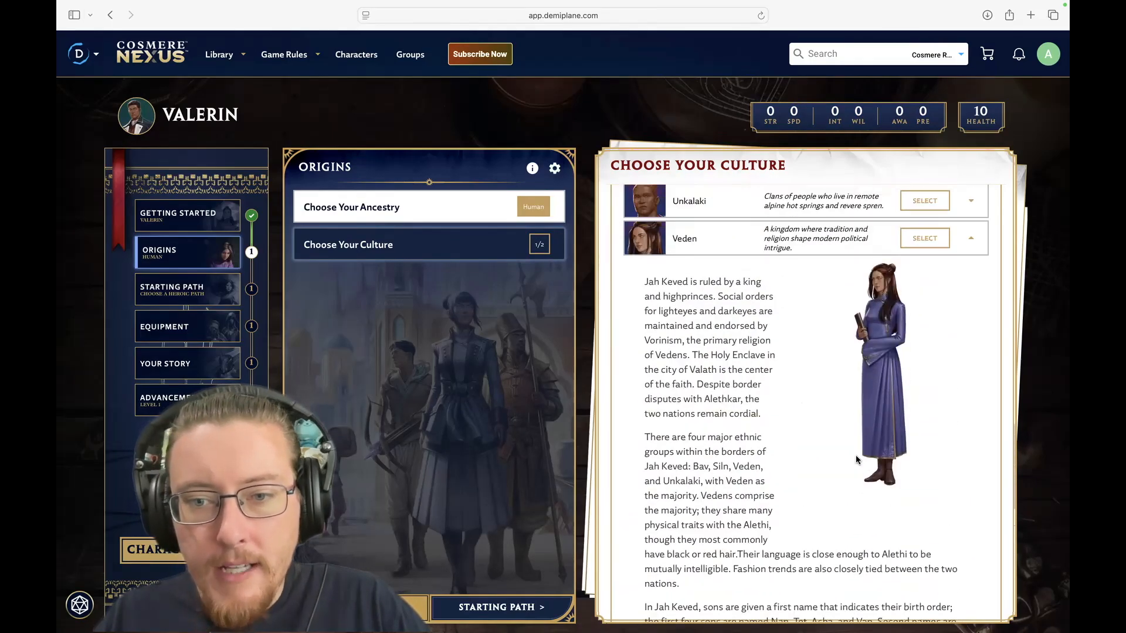
{"action": "scroll", "coordinate": [856, 459], "scroll_direction": "down", "scroll_amount": 10}
{"action": "scroll", "coordinate": [856, 457], "scroll_direction": "up", "scroll_amount": 3}
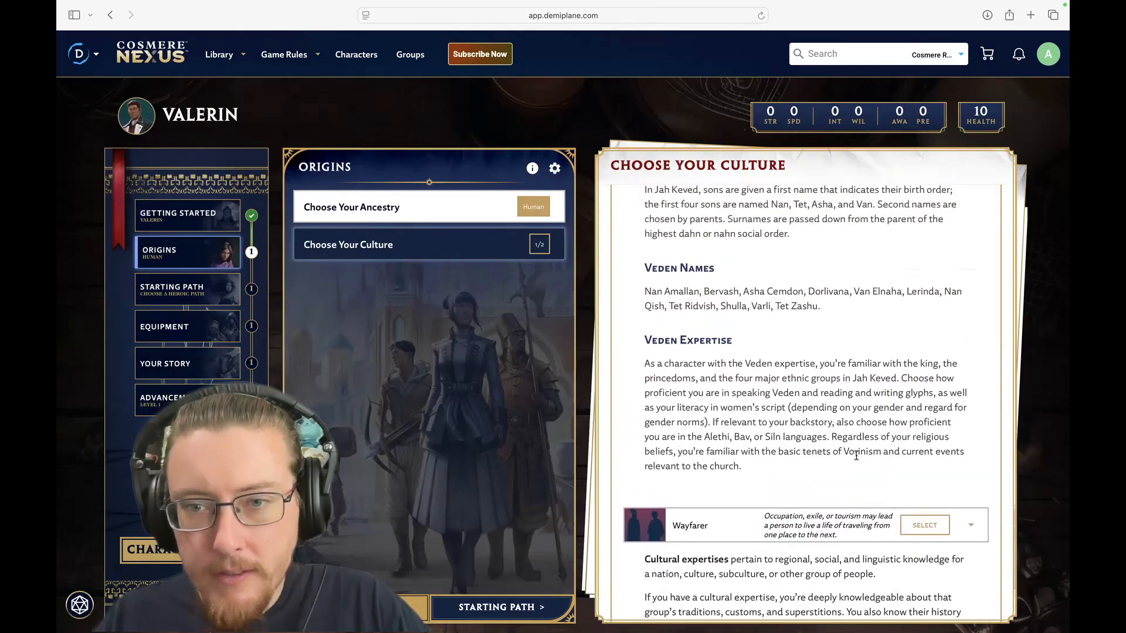
{"action": "scroll", "coordinate": [856, 456], "scroll_direction": "up", "scroll_amount": 7}
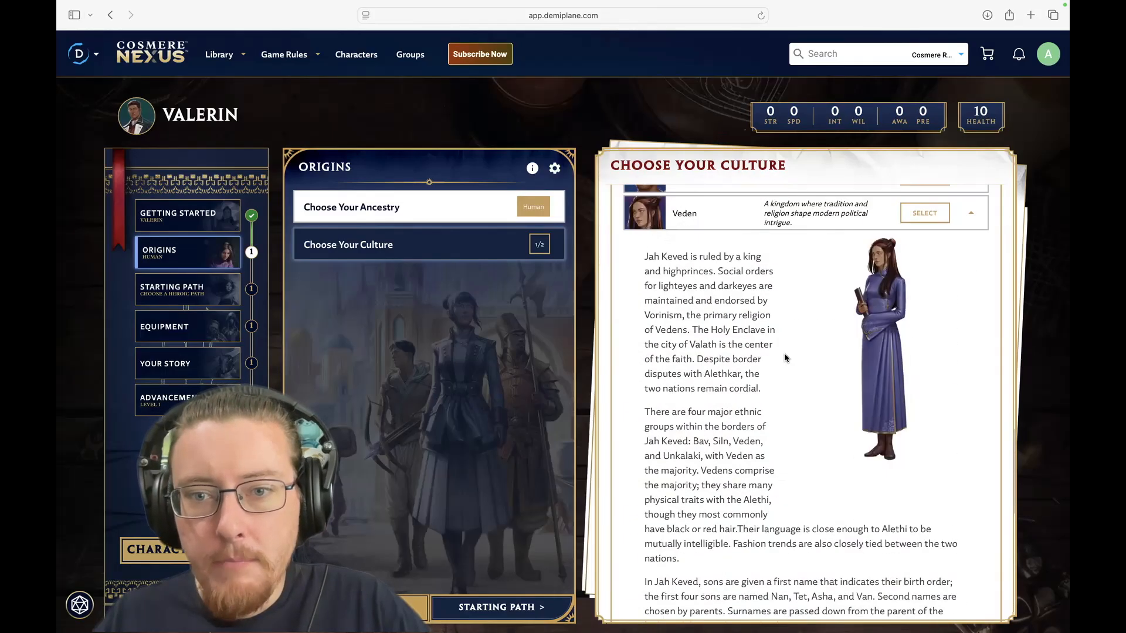
{"action": "scroll", "coordinate": [783, 353], "scroll_direction": "down", "scroll_amount": 1}
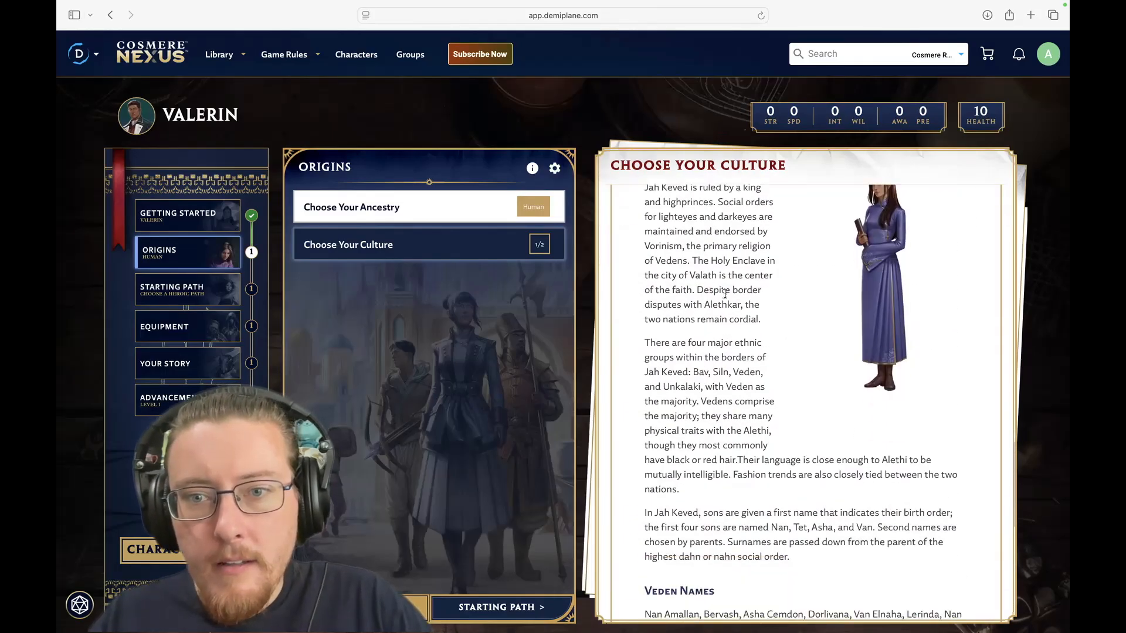
{"action": "left_click_drag", "start_coordinate": [761, 319], "coordinate": [697, 289]}
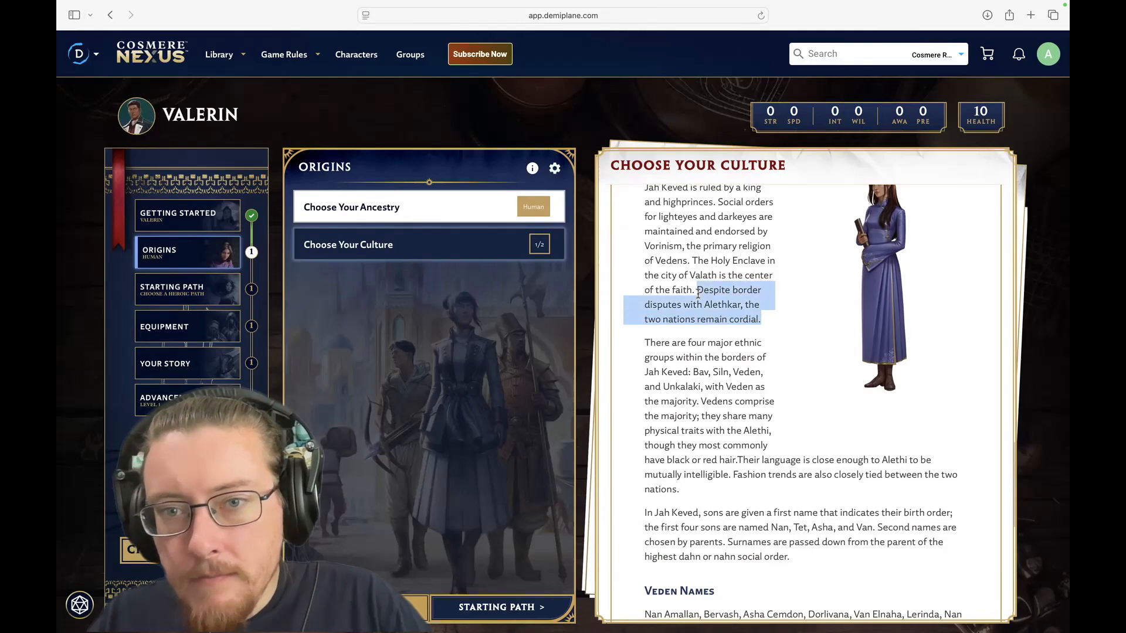
{"action": "left_click", "coordinate": [773, 360]}
{"action": "scroll", "coordinate": [772, 360], "scroll_direction": "up", "scroll_amount": 2}
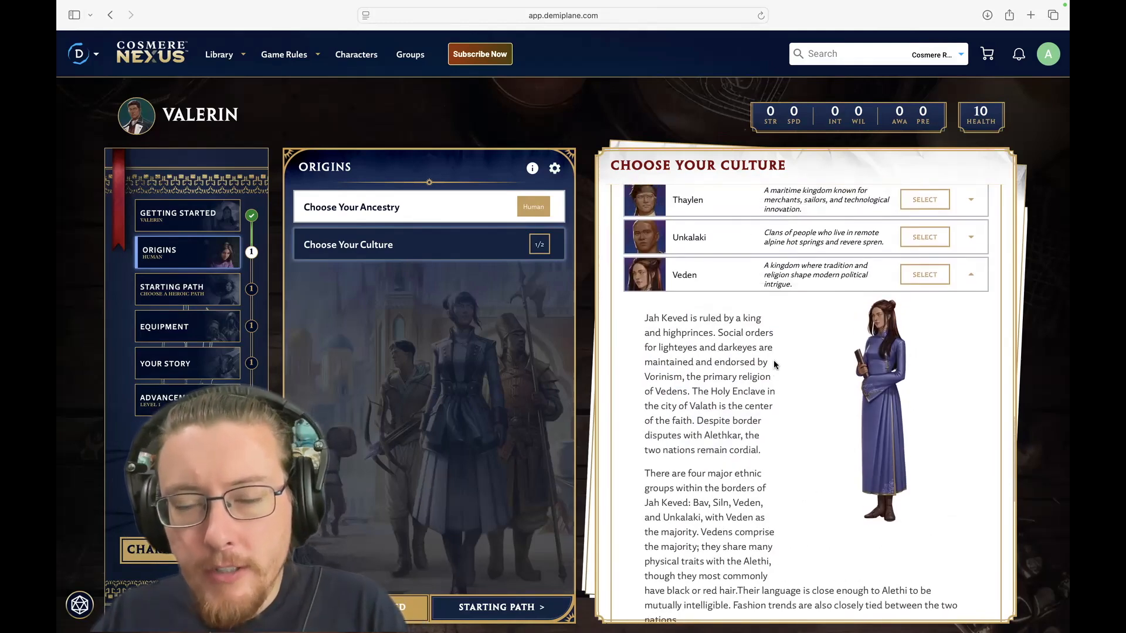
Step: Look back through the other cultures in the list to compare them with Veden
{"action": "scroll", "coordinate": [772, 360], "scroll_direction": "up", "scroll_amount": 4}
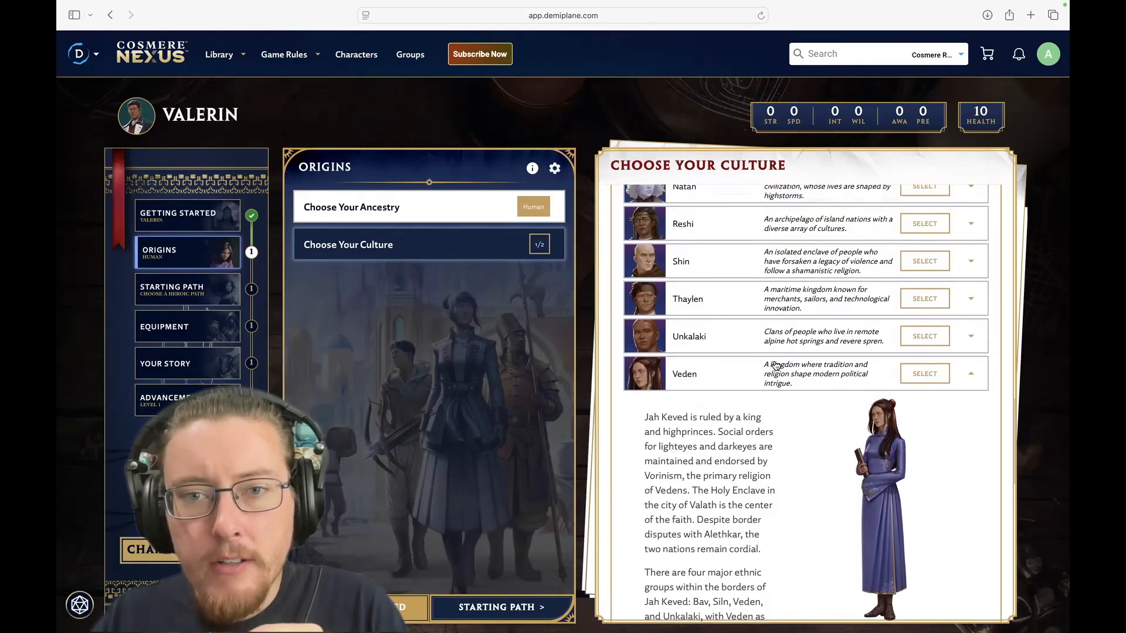
{"action": "scroll", "coordinate": [775, 365], "scroll_direction": "up", "scroll_amount": 2}
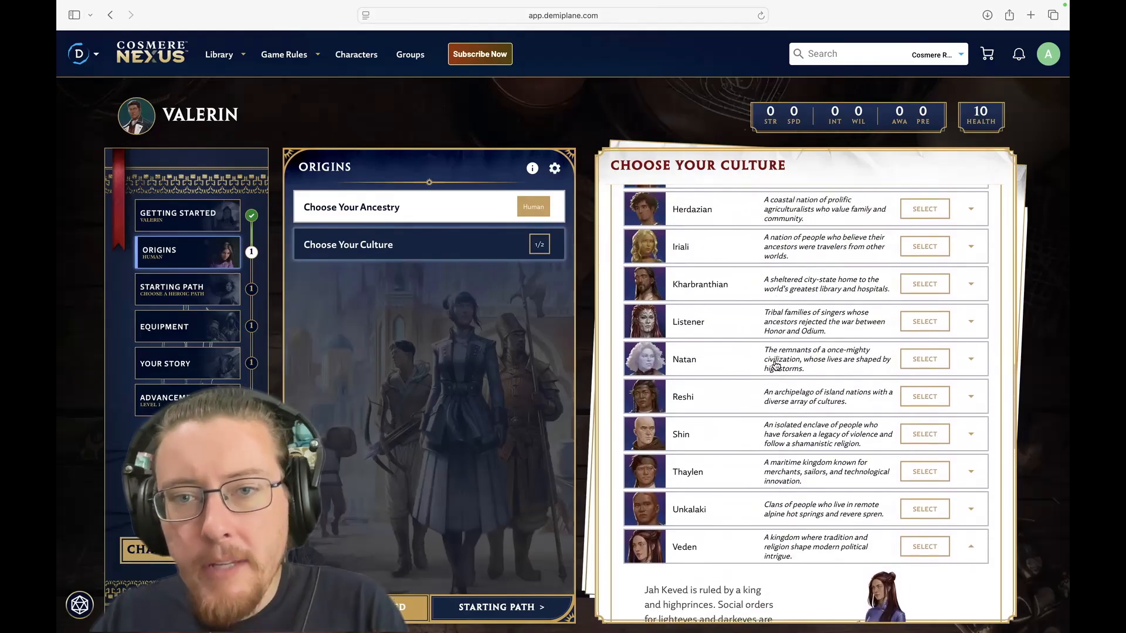
{"action": "scroll", "coordinate": [775, 365], "scroll_direction": "up", "scroll_amount": 2}
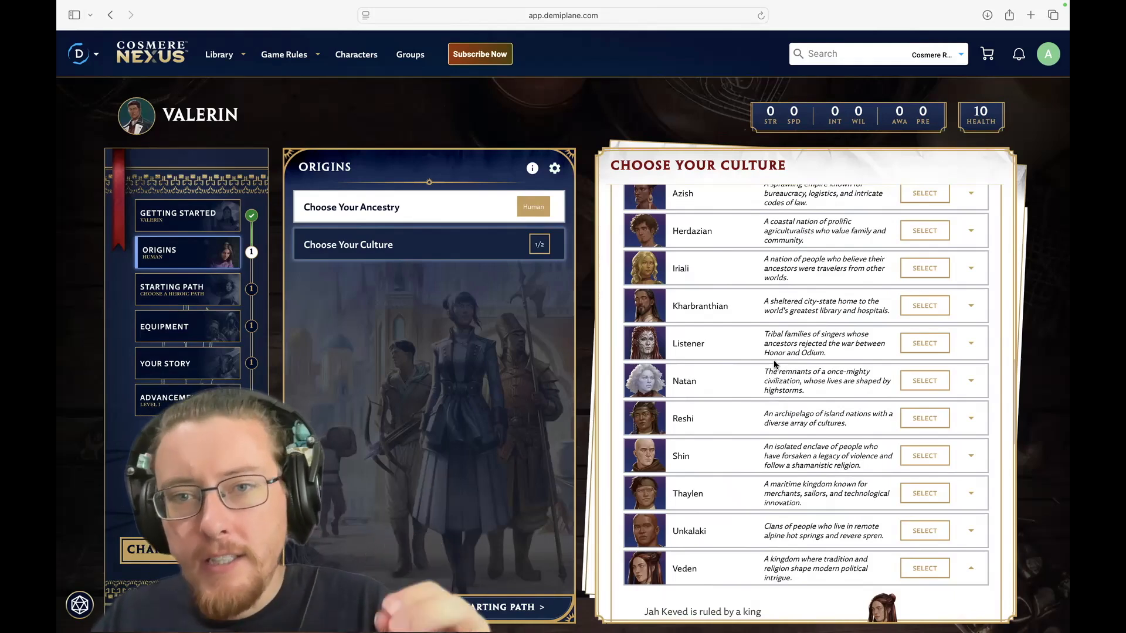
{"action": "scroll", "coordinate": [774, 364], "scroll_direction": "down", "scroll_amount": 3}
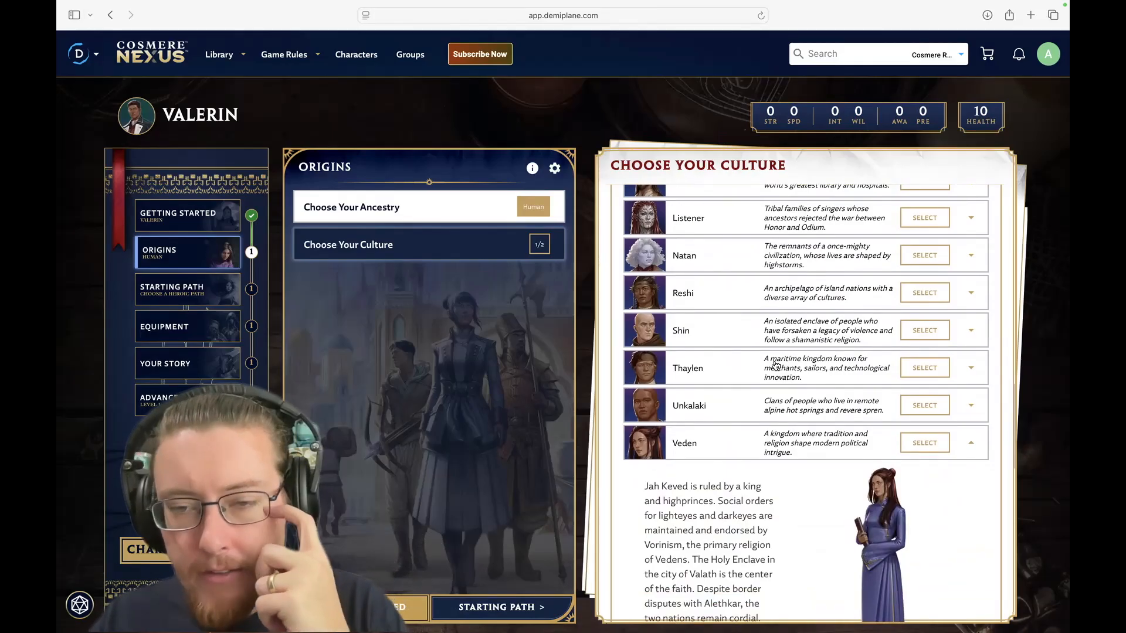
{"action": "scroll", "coordinate": [774, 365], "scroll_direction": "down", "scroll_amount": 8}
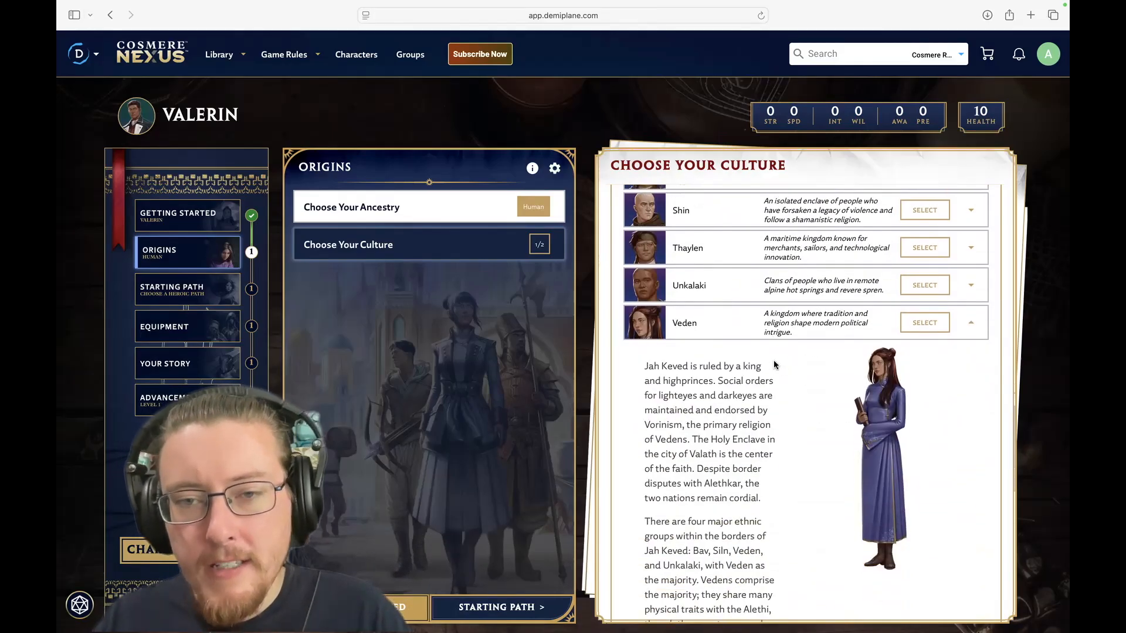
{"action": "scroll", "coordinate": [774, 365], "scroll_direction": "up", "scroll_amount": 12}
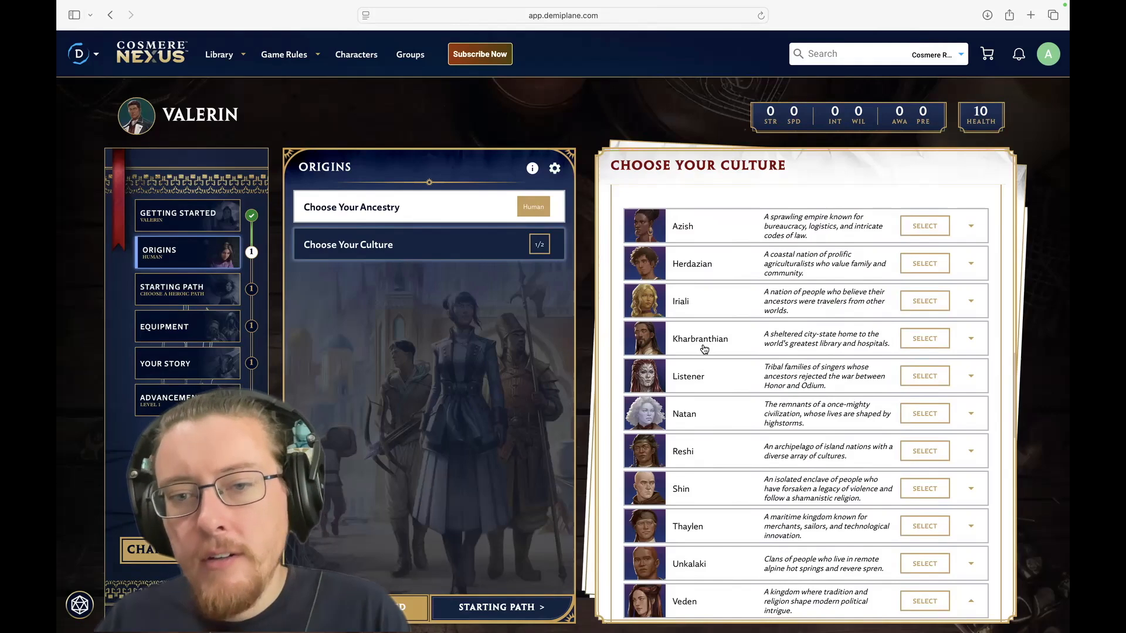
{"action": "scroll", "coordinate": [704, 349], "scroll_direction": "up", "scroll_amount": 3}
{"action": "scroll", "coordinate": [705, 349], "scroll_direction": "down", "scroll_amount": 8}
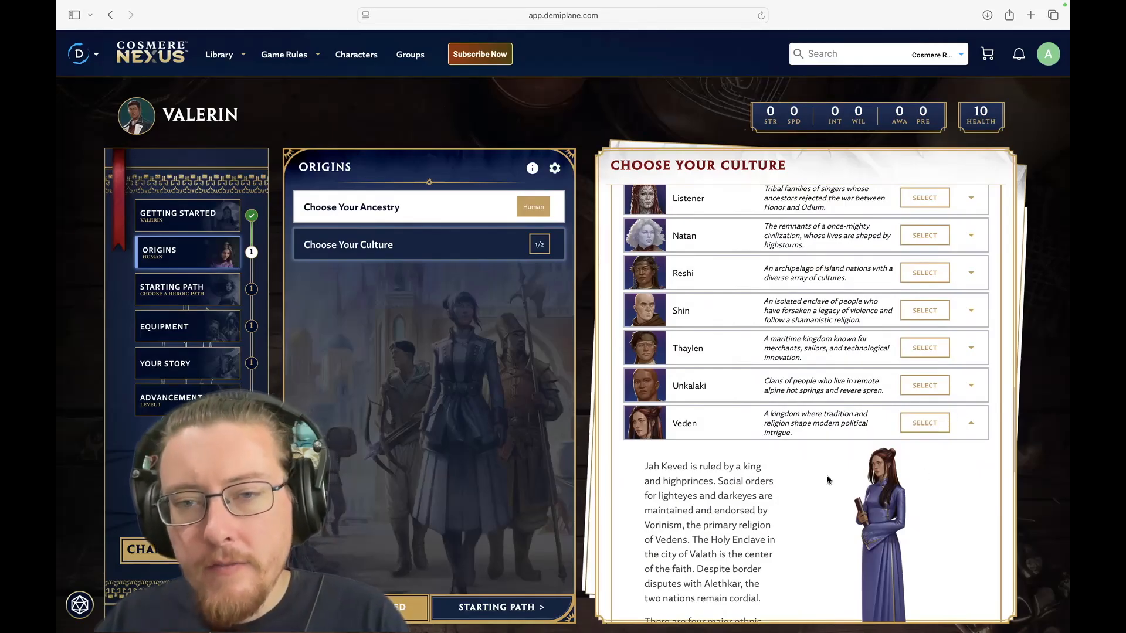
{"action": "scroll", "coordinate": [836, 476], "scroll_direction": "down", "scroll_amount": 1}
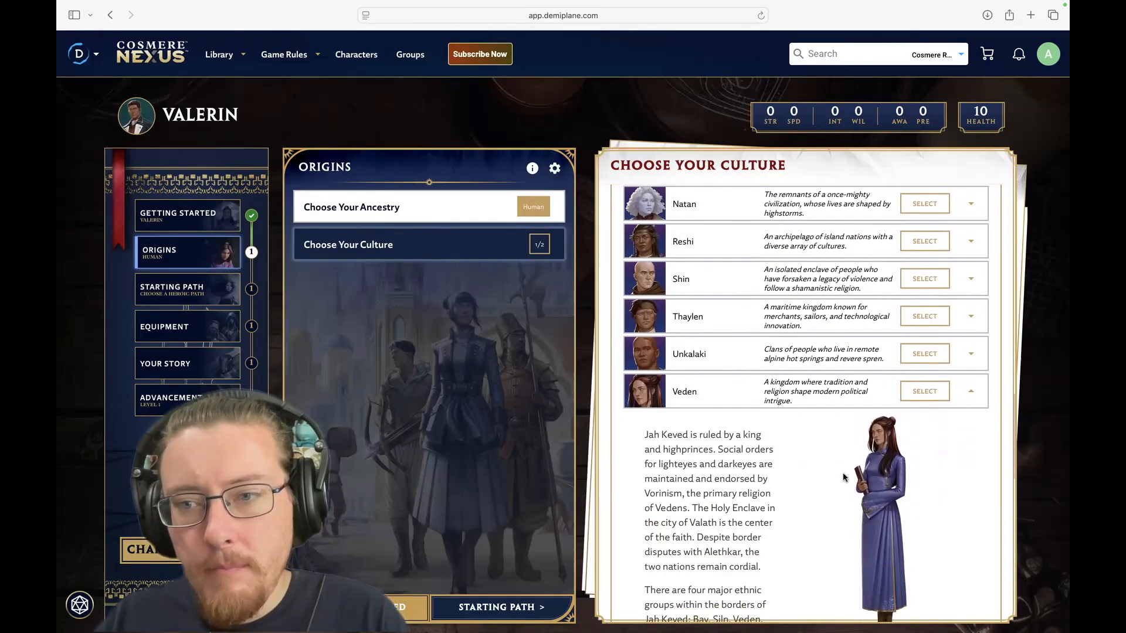
Step: Select Veden as the character's second culture and look back over the chosen cultures
{"action": "left_click", "coordinate": [919, 394]}
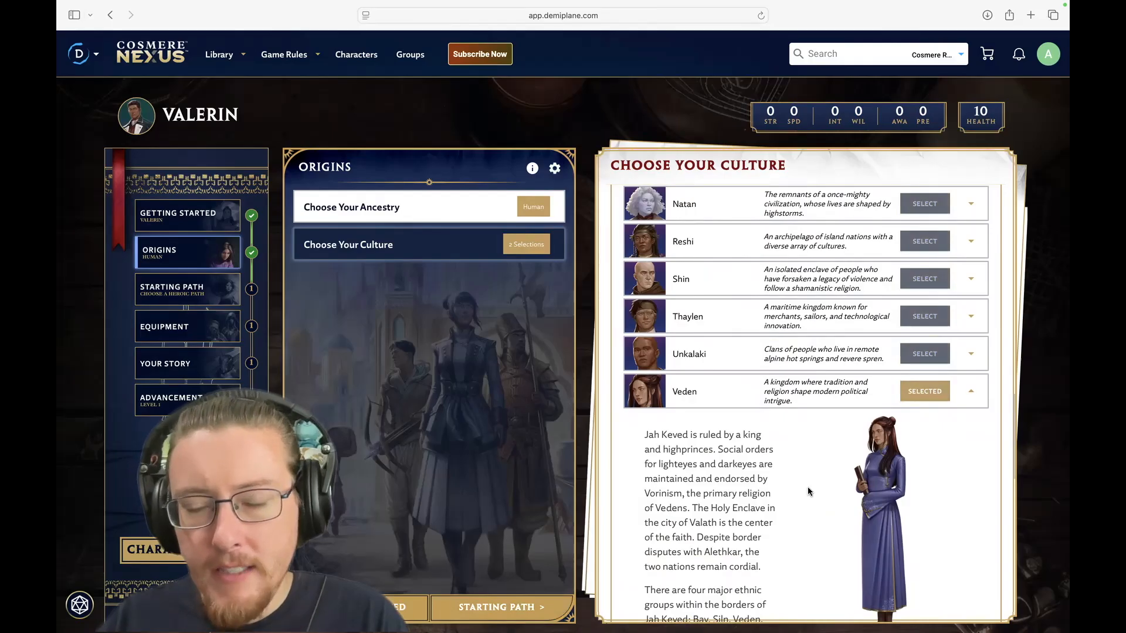
{"action": "scroll", "coordinate": [808, 491], "scroll_direction": "up", "scroll_amount": 2}
{"action": "scroll", "coordinate": [808, 492], "scroll_direction": "down", "scroll_amount": 4}
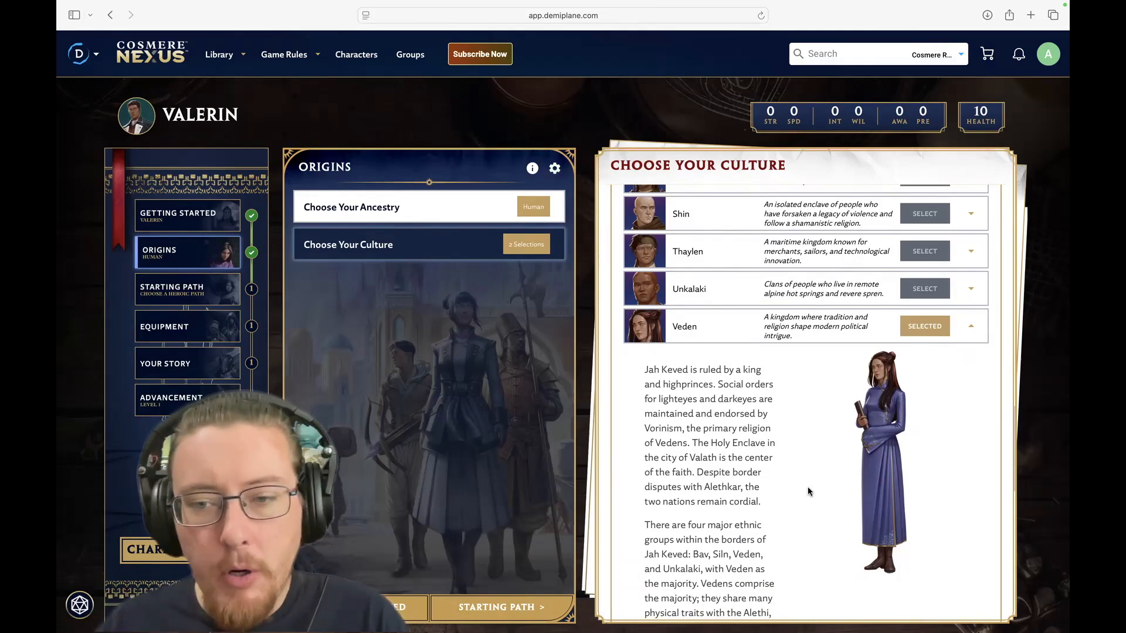
{"action": "scroll", "coordinate": [808, 492], "scroll_direction": "up", "scroll_amount": 5}
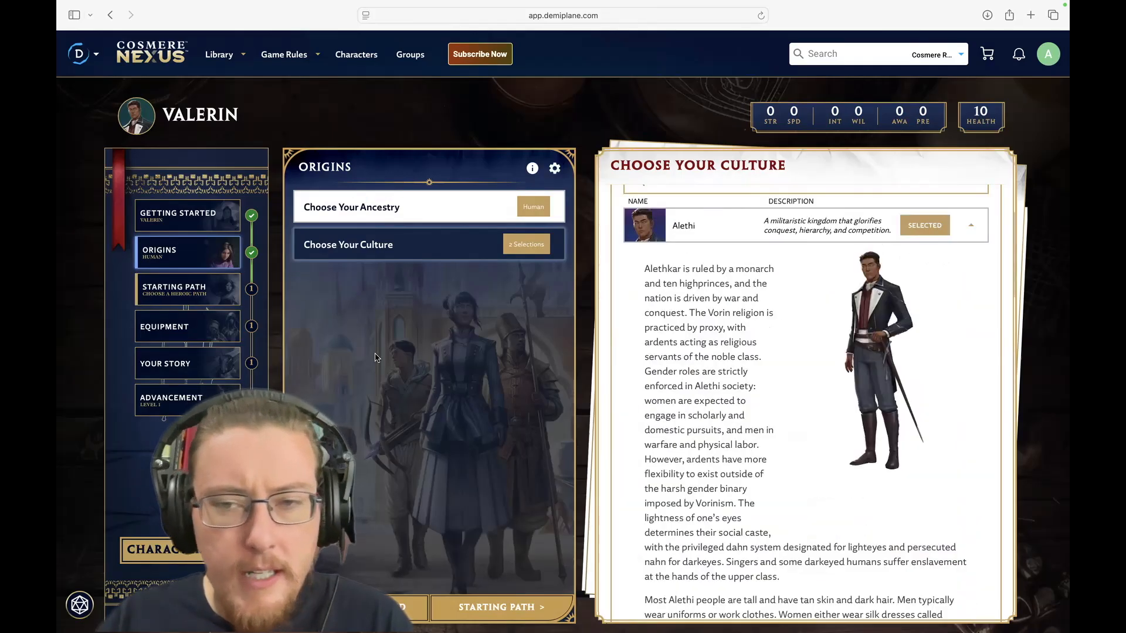
{"action": "scroll", "coordinate": [396, 372], "scroll_direction": "up", "scroll_amount": 3}
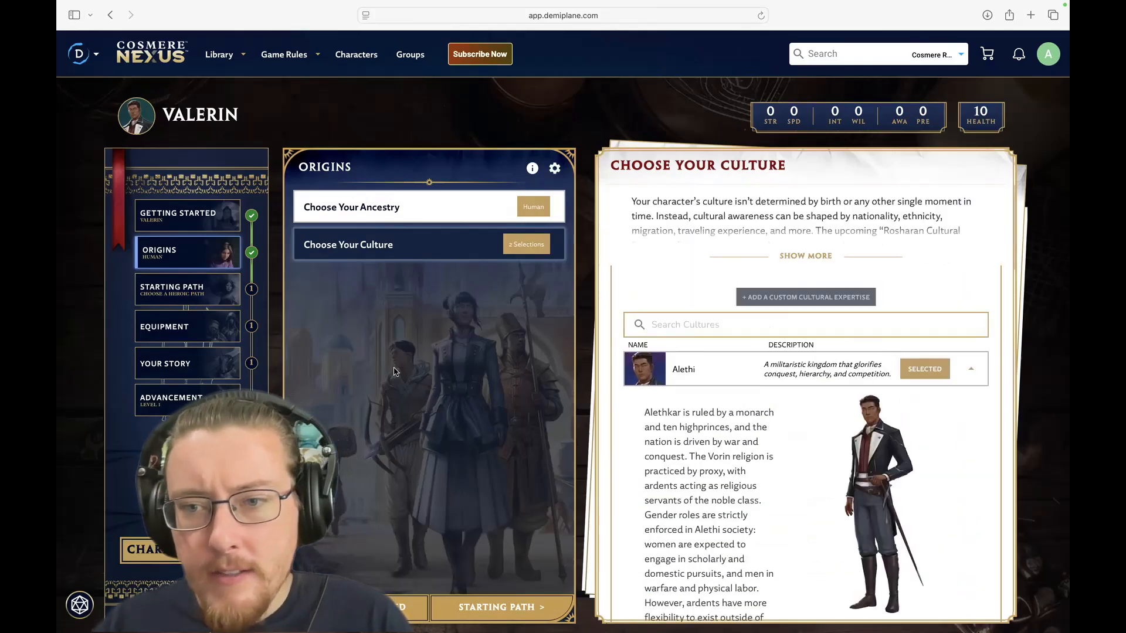
Step: Browse the heroic paths in the Starting Path section and open the Warrior path's description
{"action": "scroll", "coordinate": [487, 368], "scroll_direction": "down", "scroll_amount": 3}
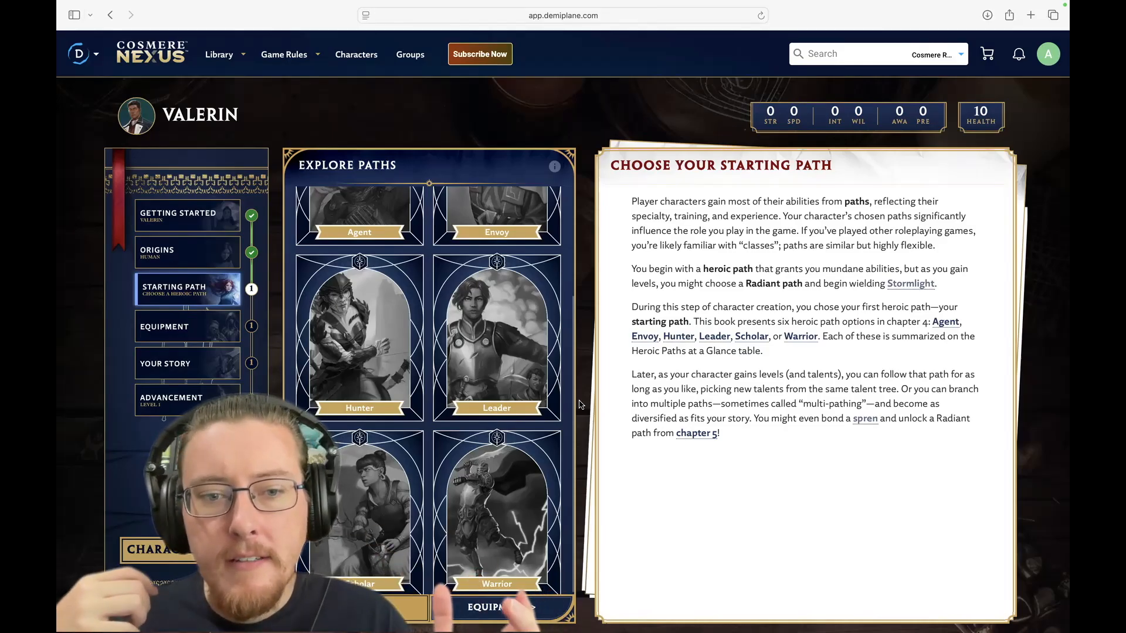
{"action": "left_click", "coordinate": [495, 504]}
{"action": "scroll", "coordinate": [375, 373], "scroll_direction": "up", "scroll_amount": 2}
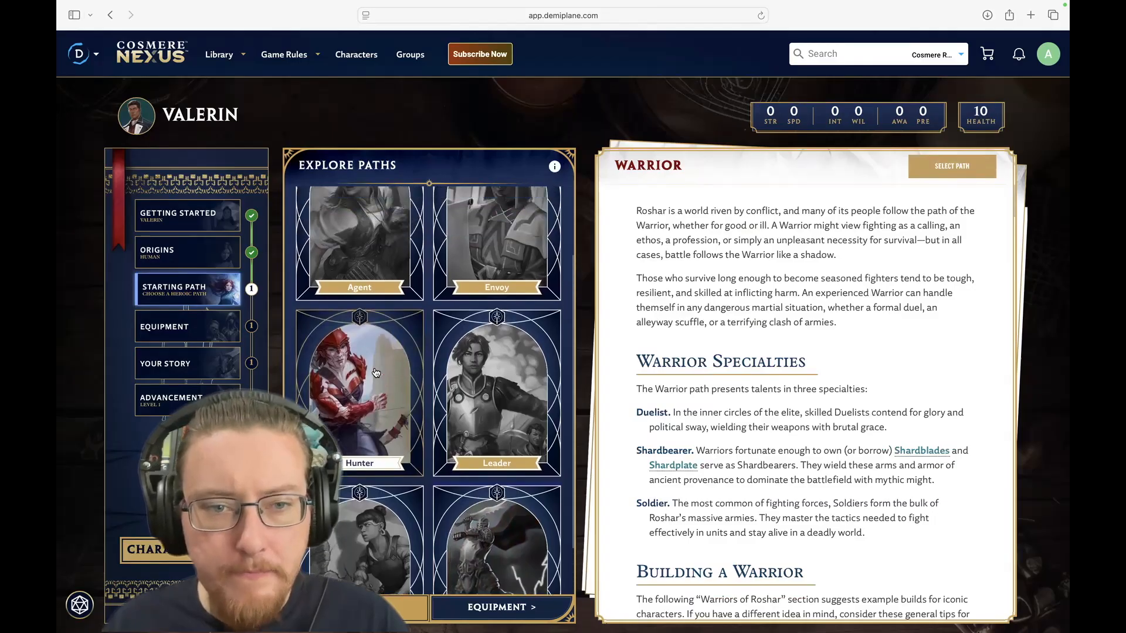
Step: Open the Envoy path and read its specialties, building advice, and Diplomat and Faithful talents
{"action": "scroll", "coordinate": [376, 372], "scroll_direction": "up", "scroll_amount": 3}
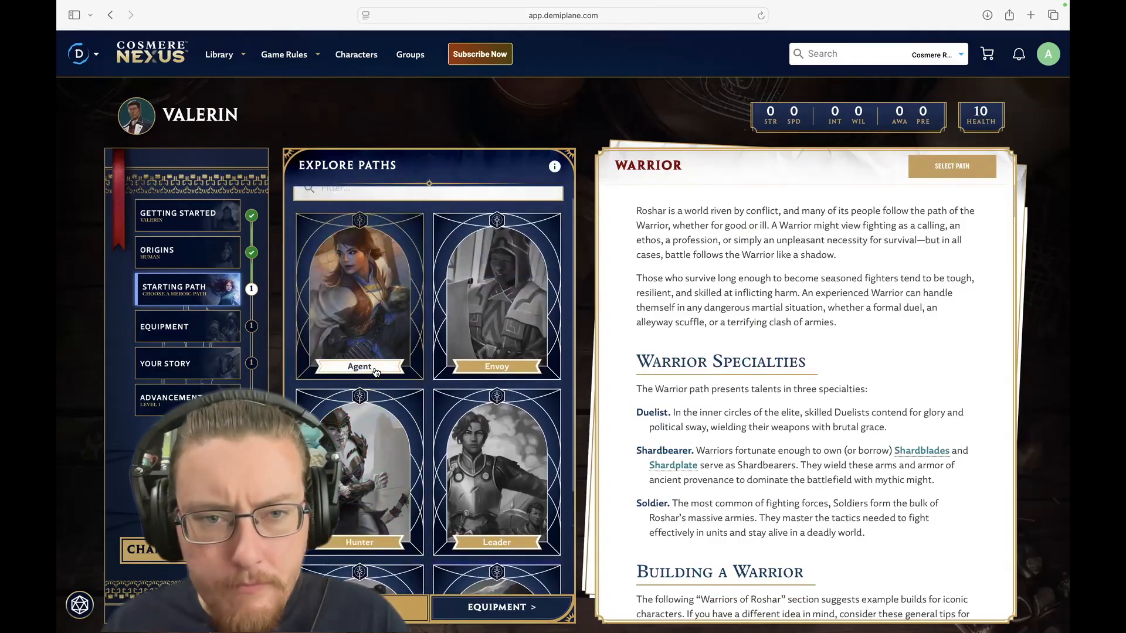
{"action": "left_click", "coordinate": [487, 329]}
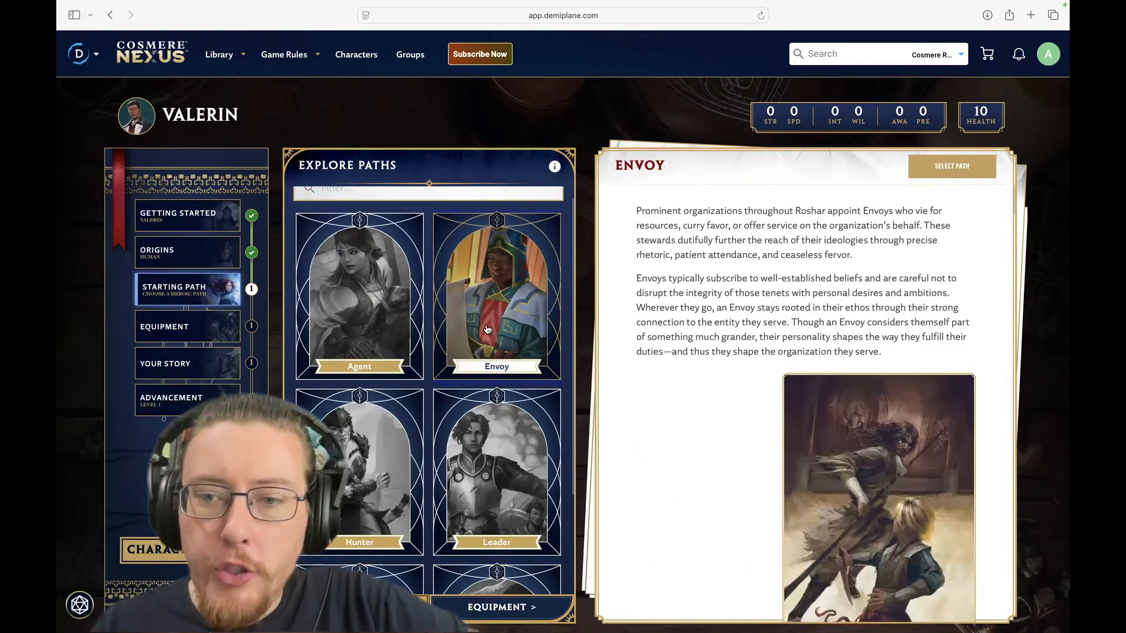
{"action": "scroll", "coordinate": [743, 376], "scroll_direction": "down", "scroll_amount": 8}
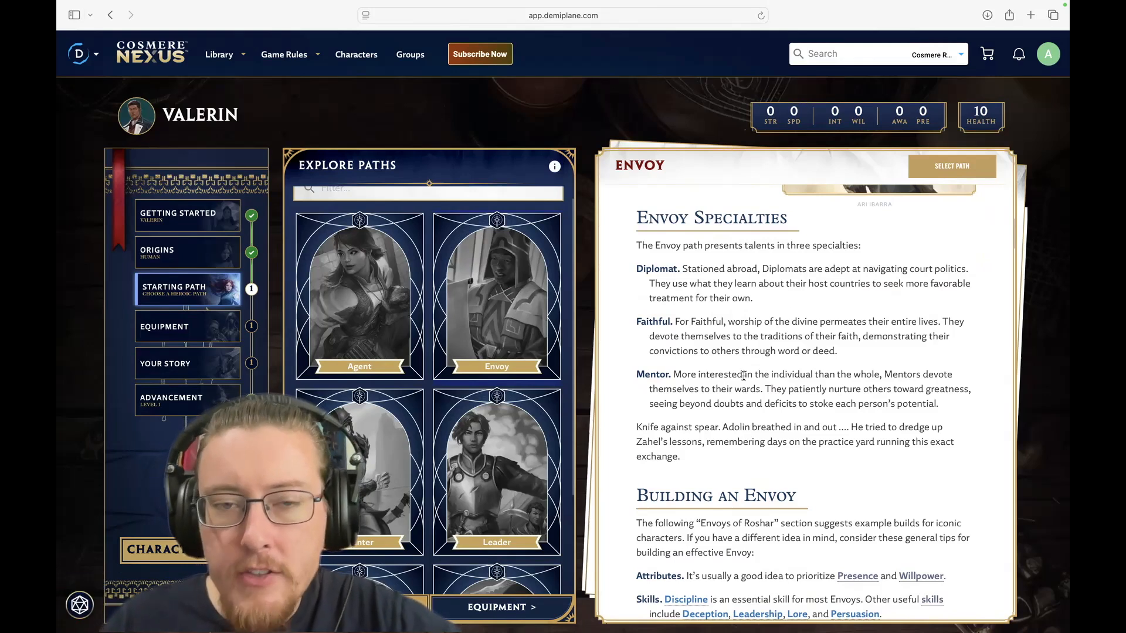
{"action": "scroll", "coordinate": [923, 387], "scroll_direction": "down", "scroll_amount": 5}
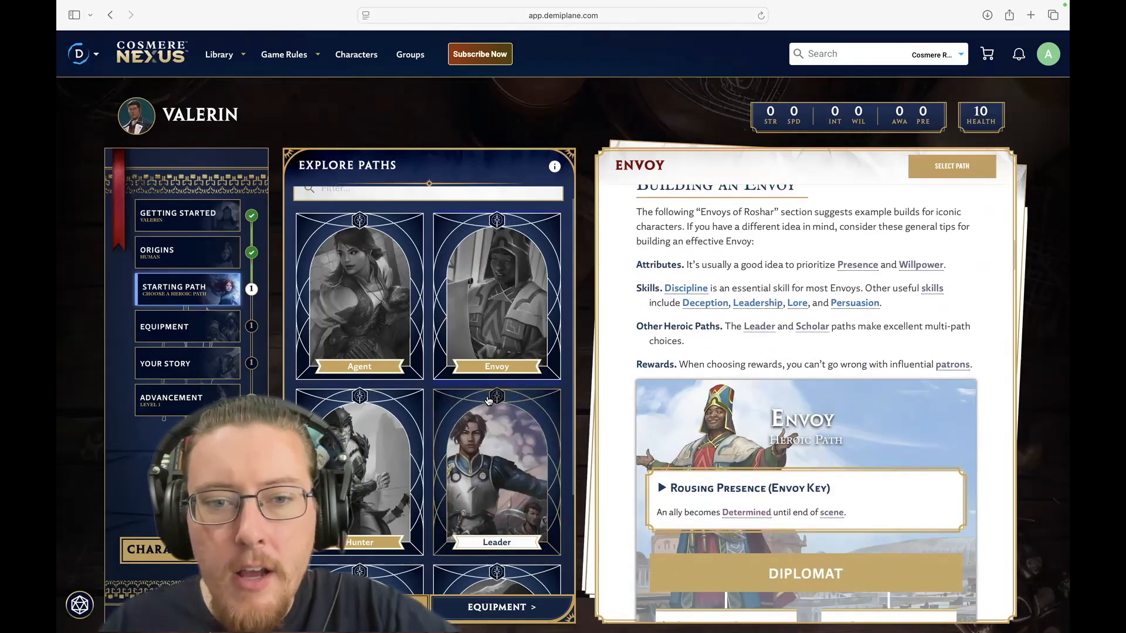
{"action": "scroll", "coordinate": [486, 399], "scroll_direction": "down", "scroll_amount": 3}
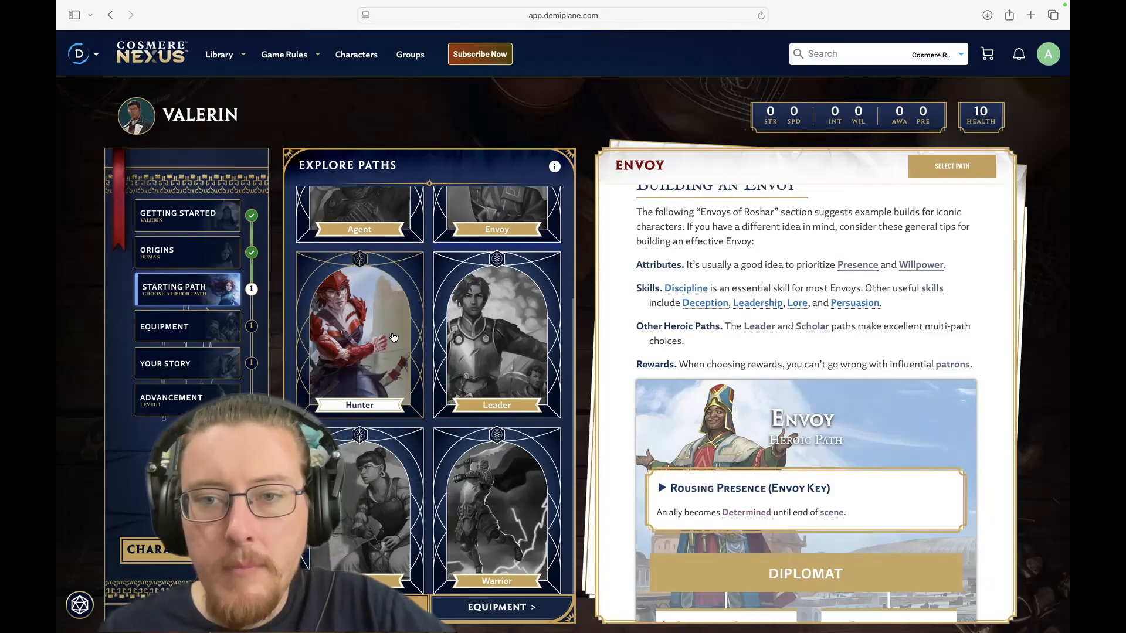
{"action": "scroll", "coordinate": [773, 372], "scroll_direction": "down", "scroll_amount": 3}
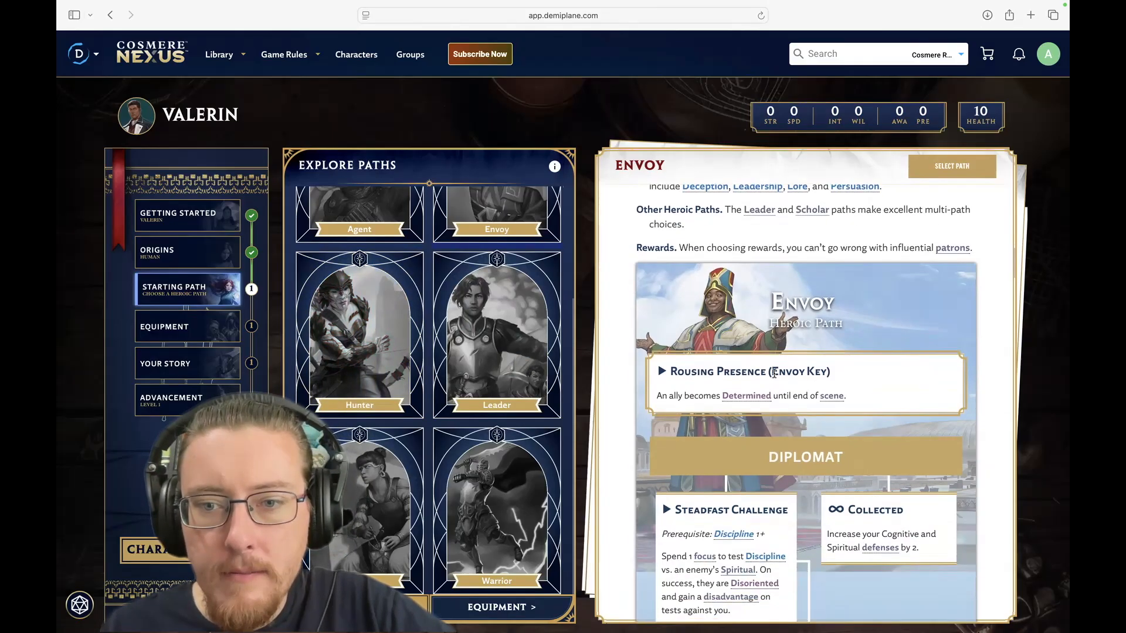
{"action": "scroll", "coordinate": [774, 372], "scroll_direction": "down", "scroll_amount": 10}
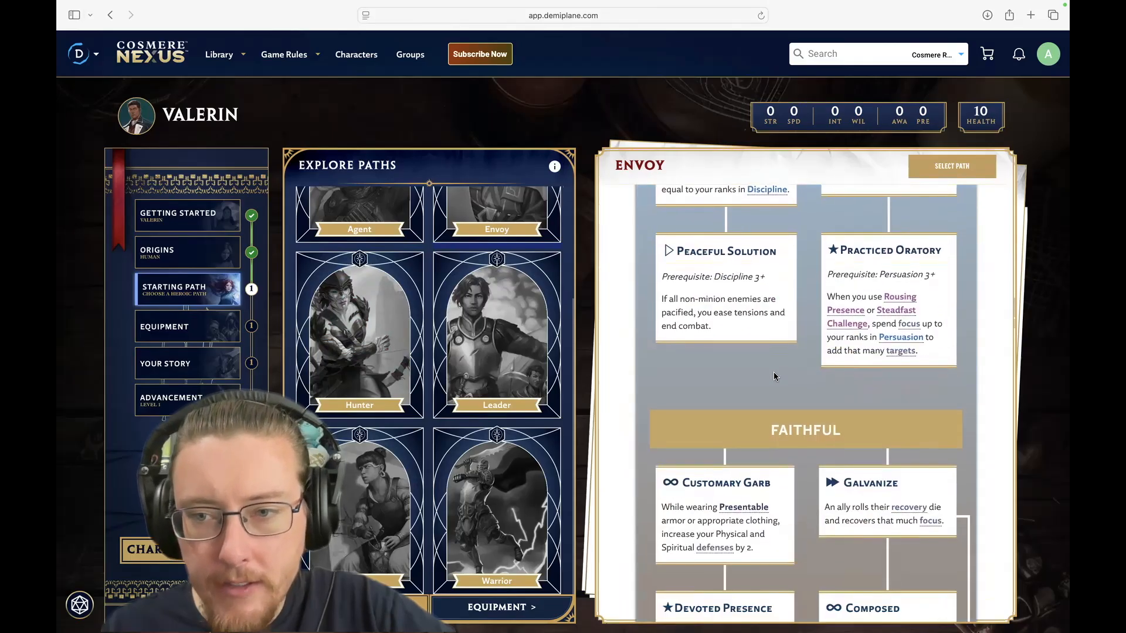
{"action": "scroll", "coordinate": [774, 377], "scroll_direction": "down", "scroll_amount": 3}
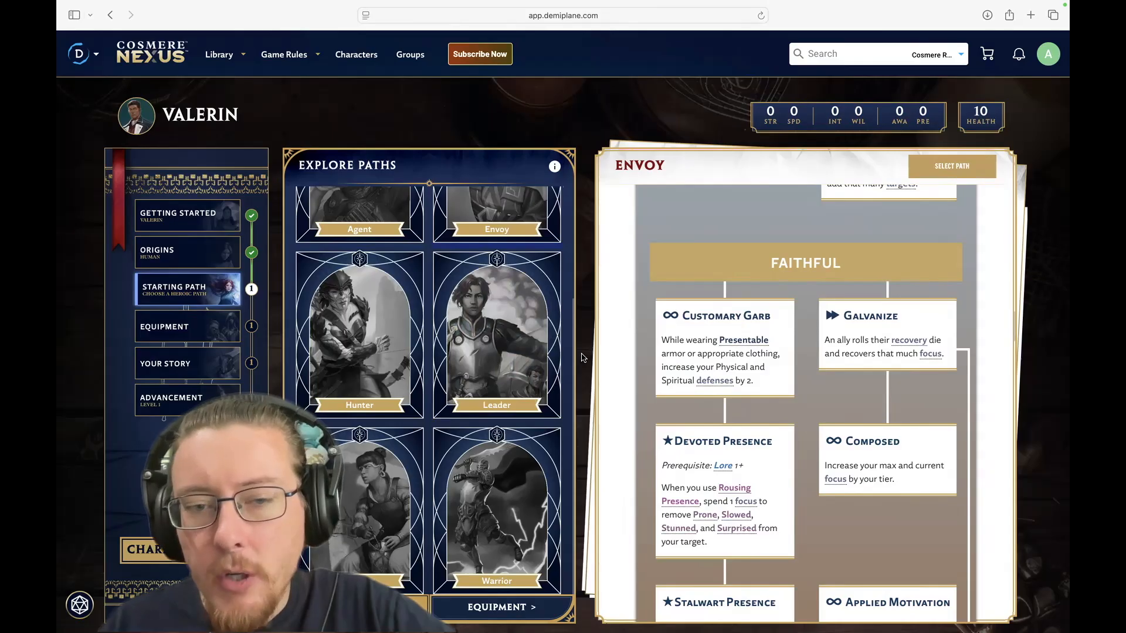
{"action": "scroll", "coordinate": [632, 459], "scroll_direction": "down", "scroll_amount": 5}
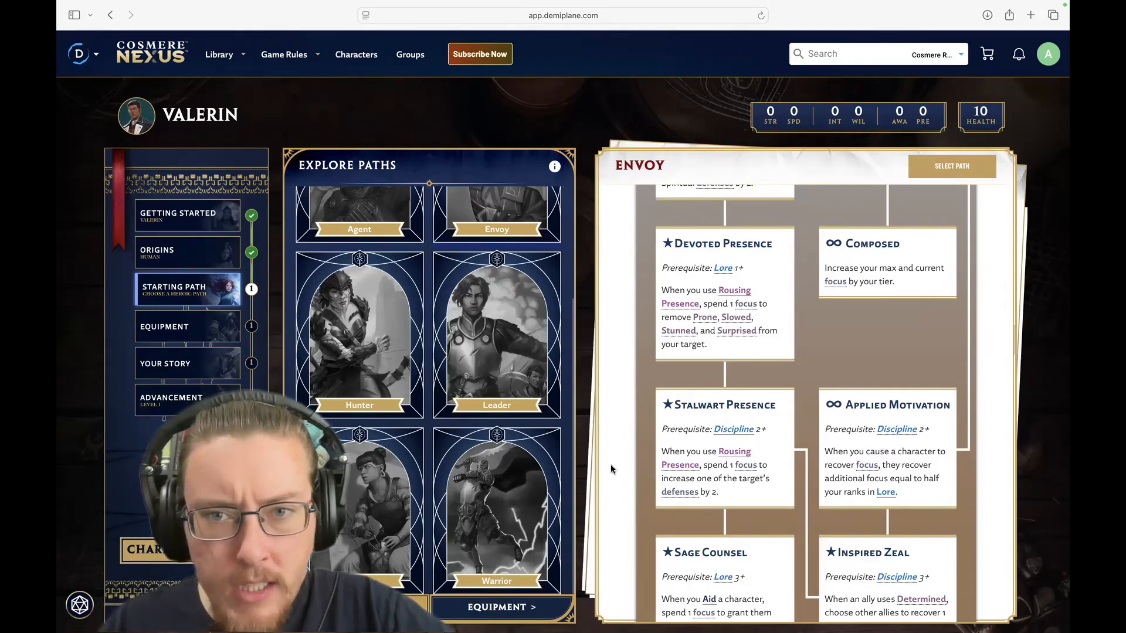
Step: Reread the Envoy path's introduction and specialties, and look over the other heroic paths in the list
{"action": "scroll", "coordinate": [610, 469], "scroll_direction": "up", "scroll_amount": 15}
{"action": "scroll", "coordinate": [473, 364], "scroll_direction": "up", "scroll_amount": 5}
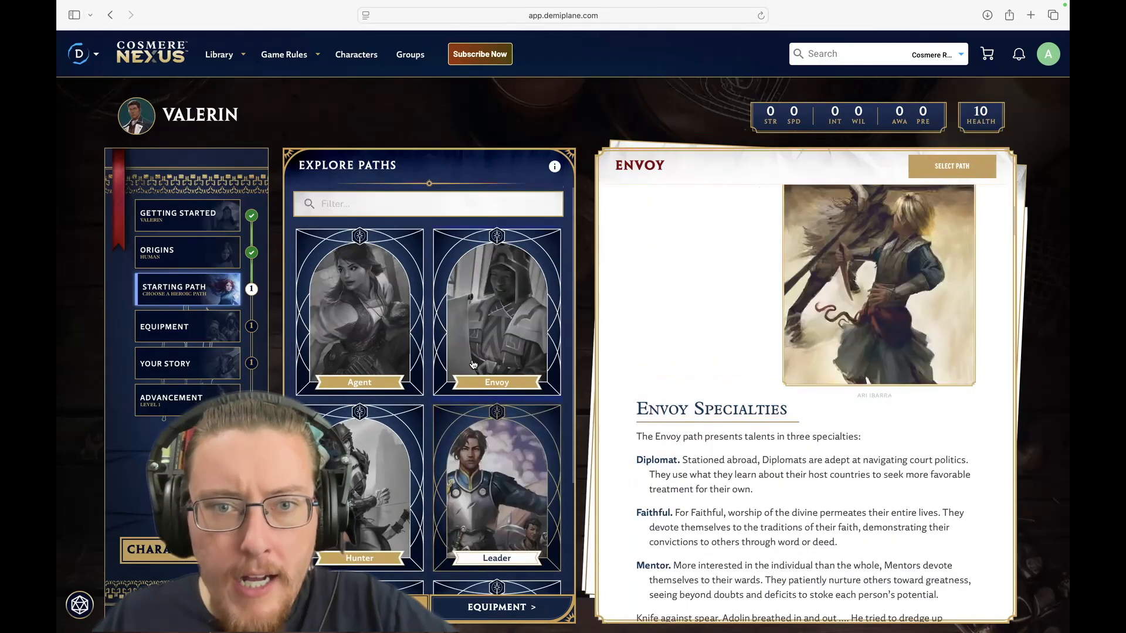
{"action": "scroll", "coordinate": [765, 343], "scroll_direction": "up", "scroll_amount": 6}
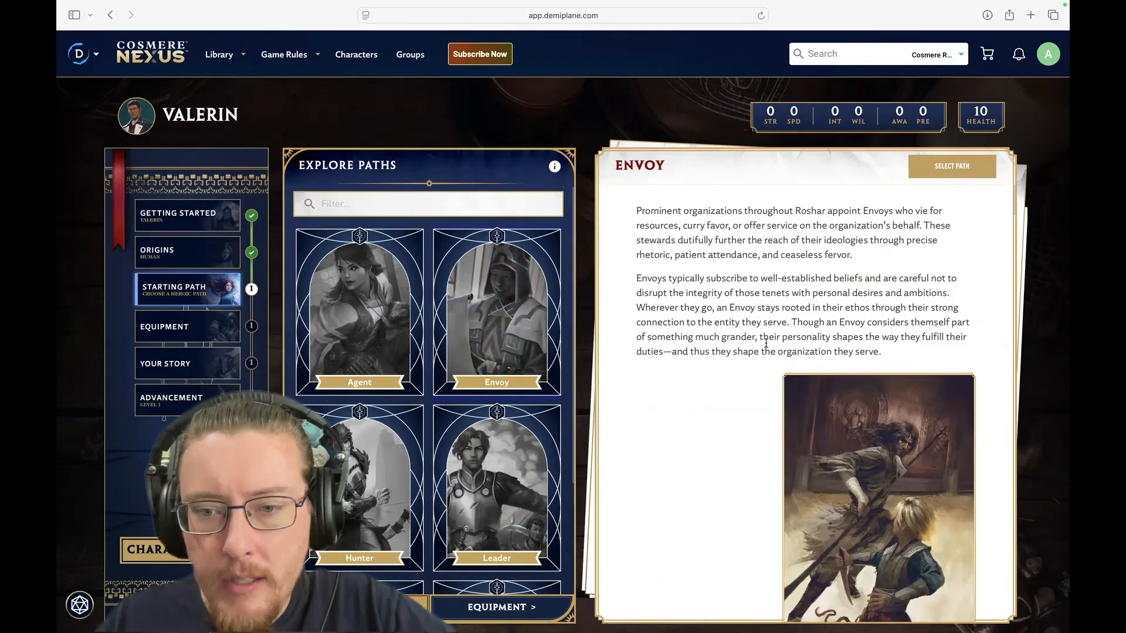
{"action": "scroll", "coordinate": [766, 343], "scroll_direction": "down", "scroll_amount": 3}
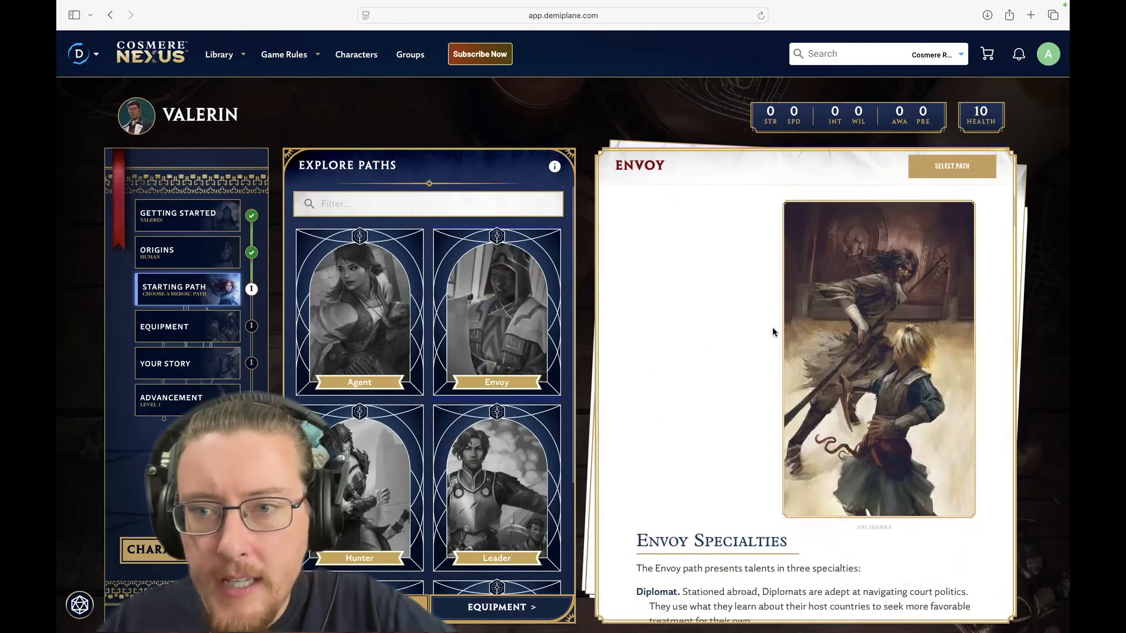
{"action": "scroll", "coordinate": [773, 331], "scroll_direction": "up", "scroll_amount": 4}
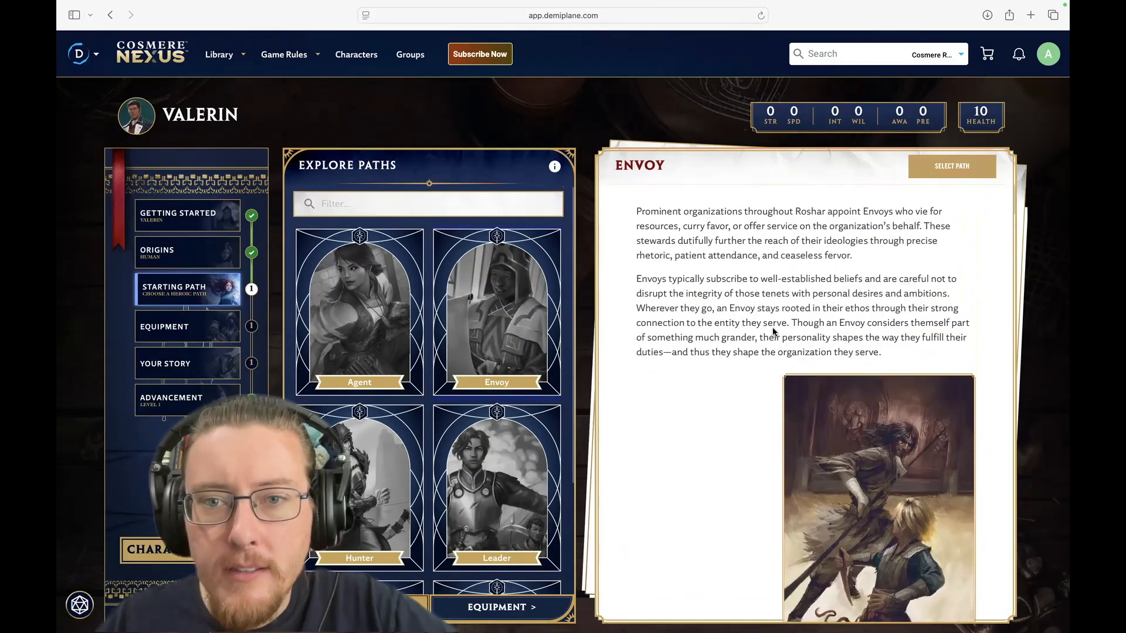
{"action": "scroll", "coordinate": [772, 332], "scroll_direction": "down", "scroll_amount": 9}
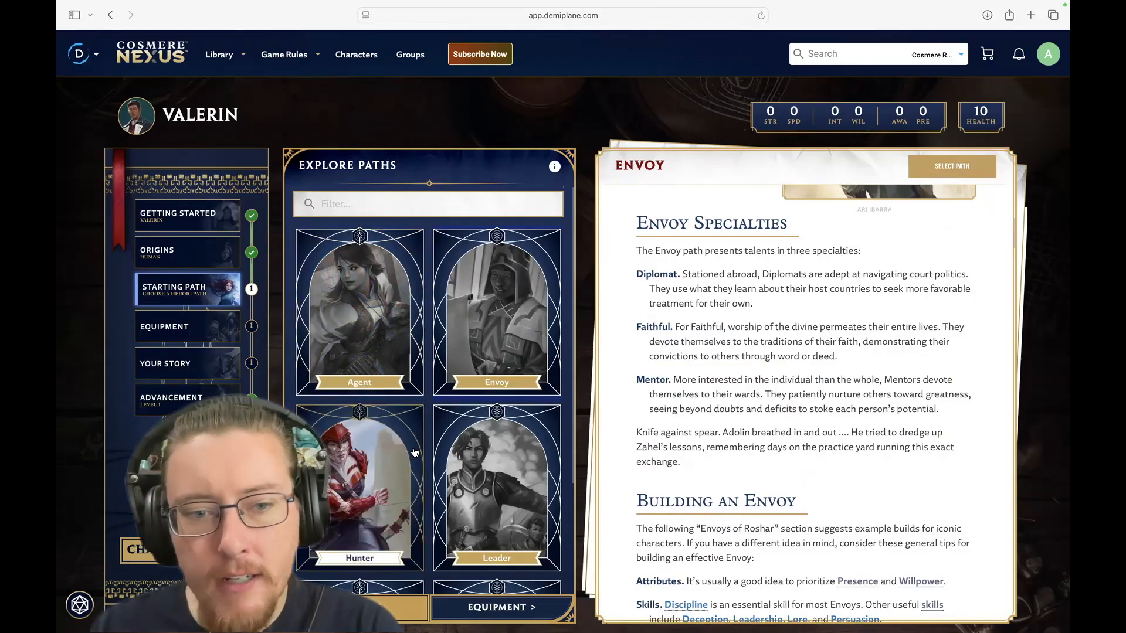
{"action": "scroll", "coordinate": [414, 452], "scroll_direction": "down", "scroll_amount": 3}
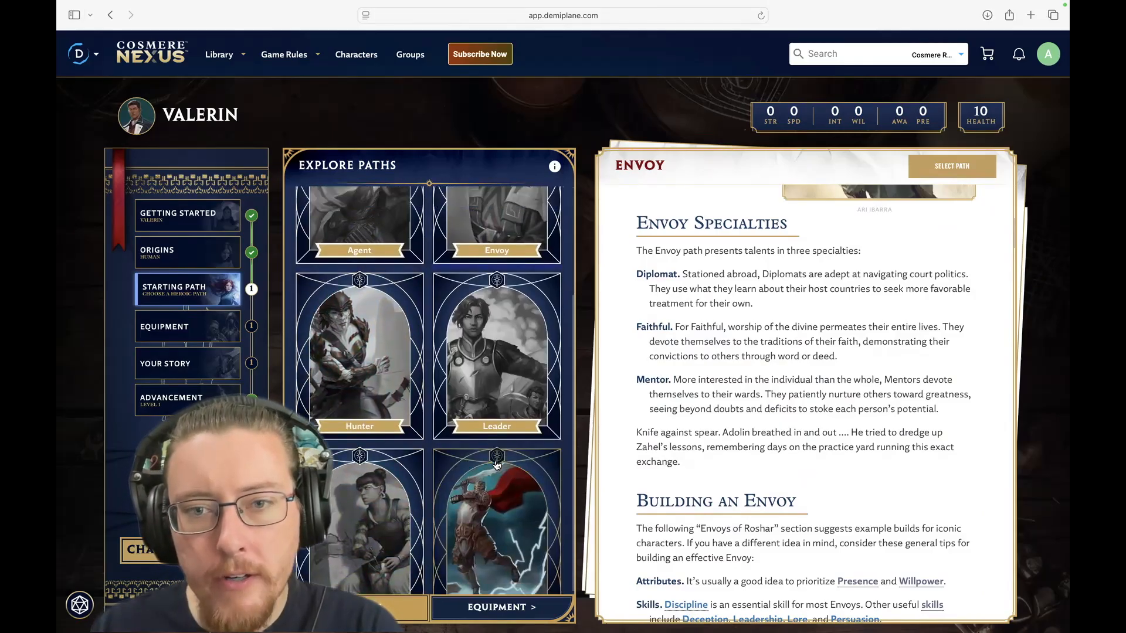
{"action": "scroll", "coordinate": [496, 464], "scroll_direction": "up", "scroll_amount": 3}
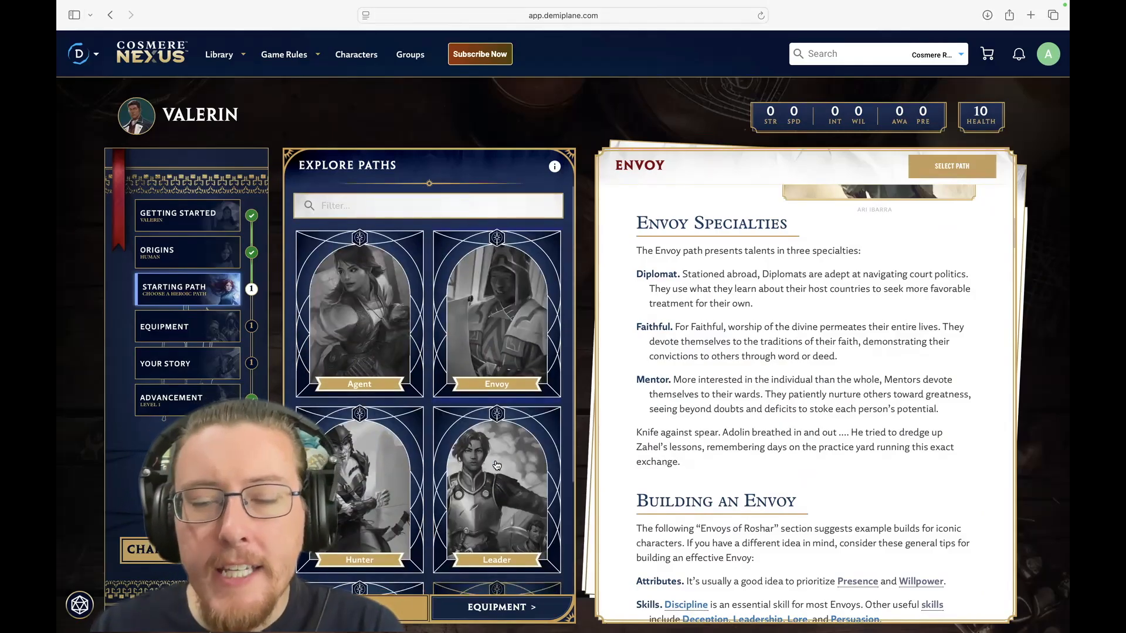
Step: Open the Agent, Hunter and Leader paths in turn to compare their specialties
{"action": "left_click", "coordinate": [394, 351]}
{"action": "scroll", "coordinate": [706, 404], "scroll_direction": "down", "scroll_amount": 5}
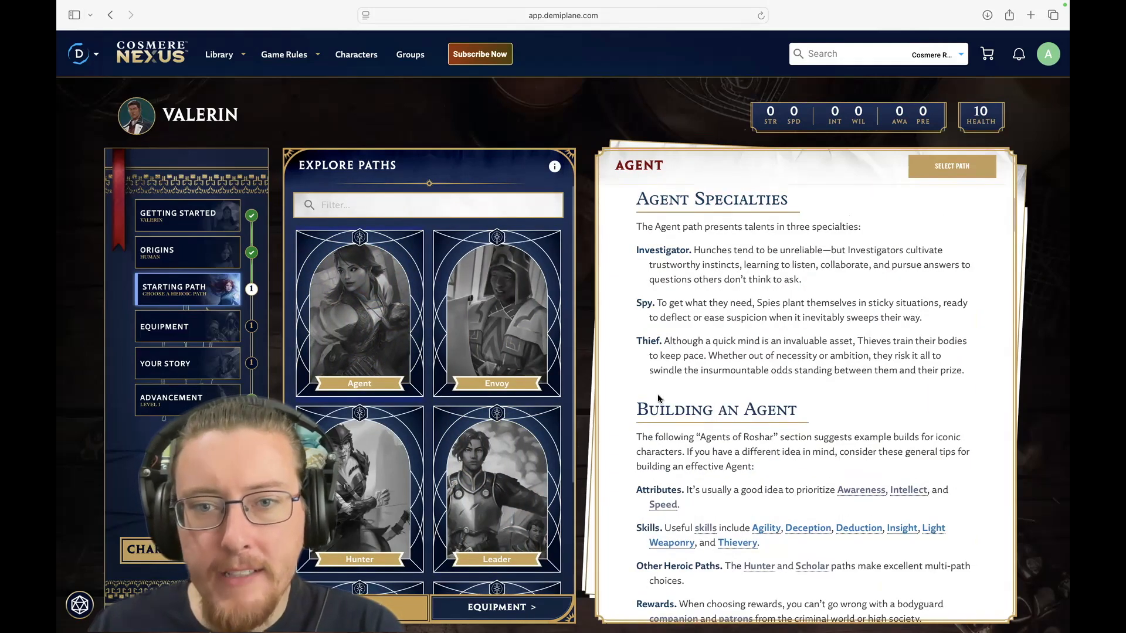
{"action": "left_click", "coordinate": [370, 486]}
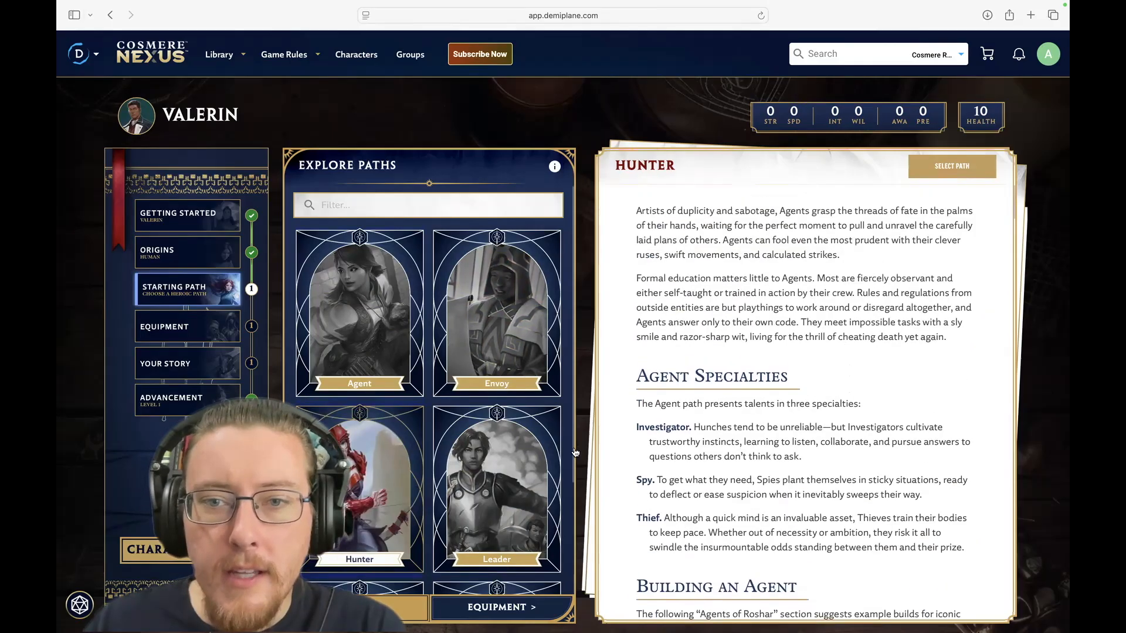
{"action": "scroll", "coordinate": [538, 462], "scroll_direction": "down", "scroll_amount": 2}
{"action": "left_click", "coordinate": [537, 457]}
{"action": "scroll", "coordinate": [759, 445], "scroll_direction": "down", "scroll_amount": 3}
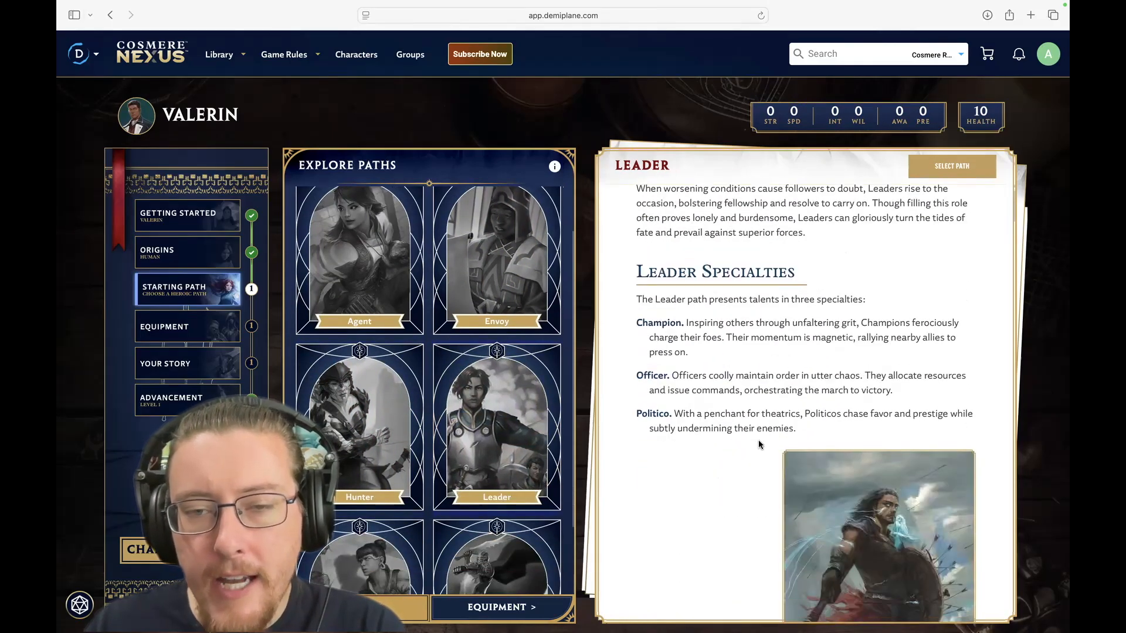
Step: Open the Scholar and Warrior paths and read their specialties and building advice
{"action": "scroll", "coordinate": [439, 491], "scroll_direction": "down", "scroll_amount": 2}
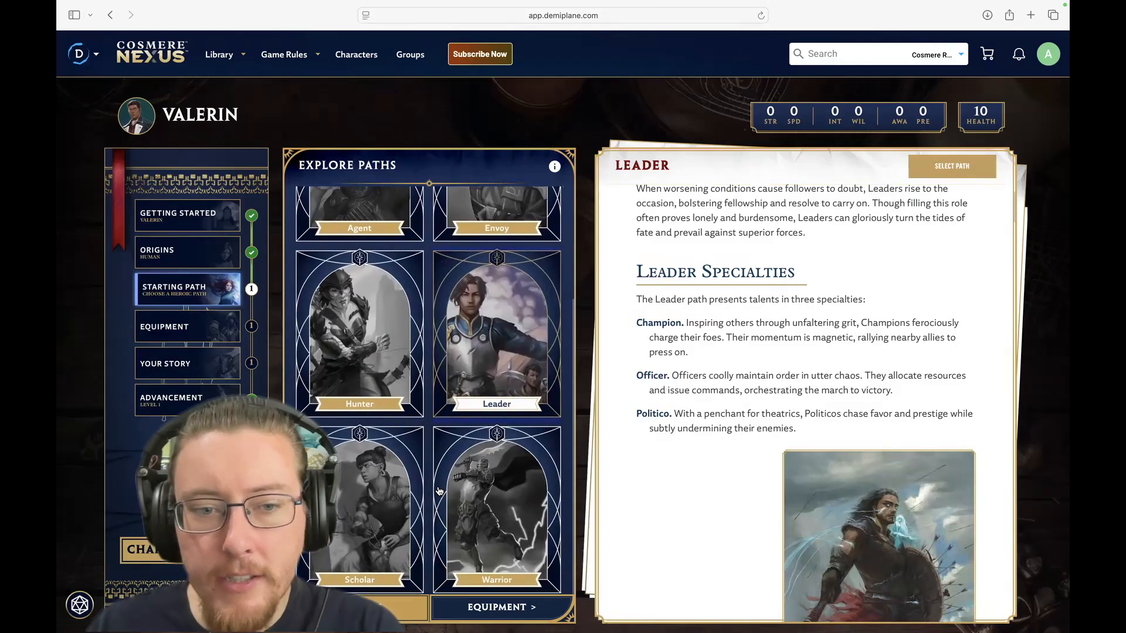
{"action": "left_click", "coordinate": [381, 516]}
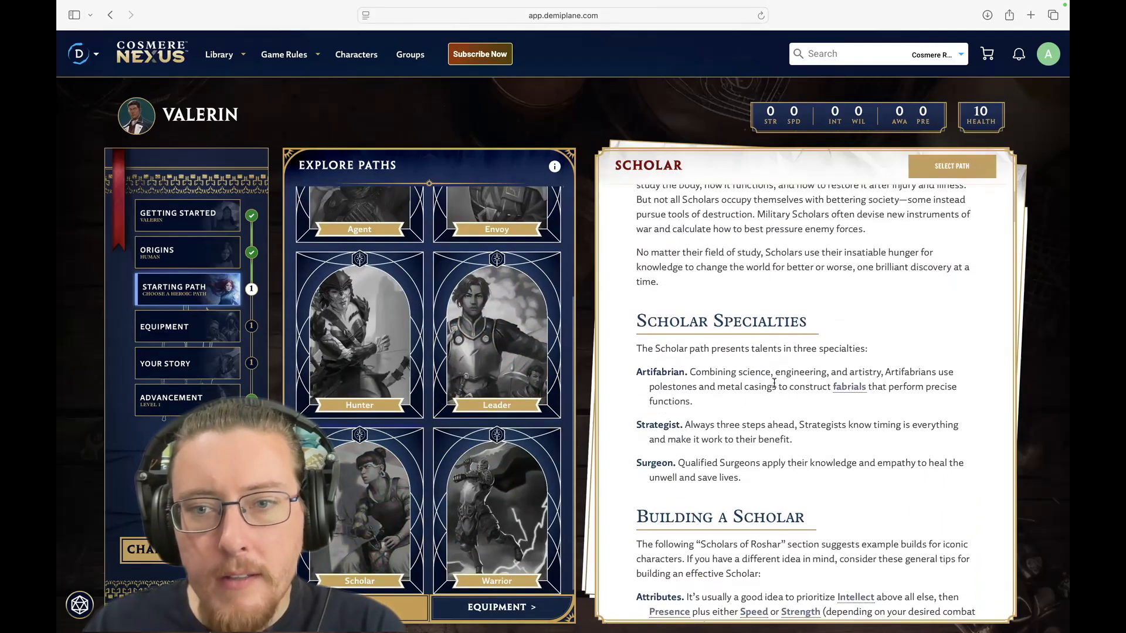
{"action": "scroll", "coordinate": [774, 383], "scroll_direction": "down", "scroll_amount": 2}
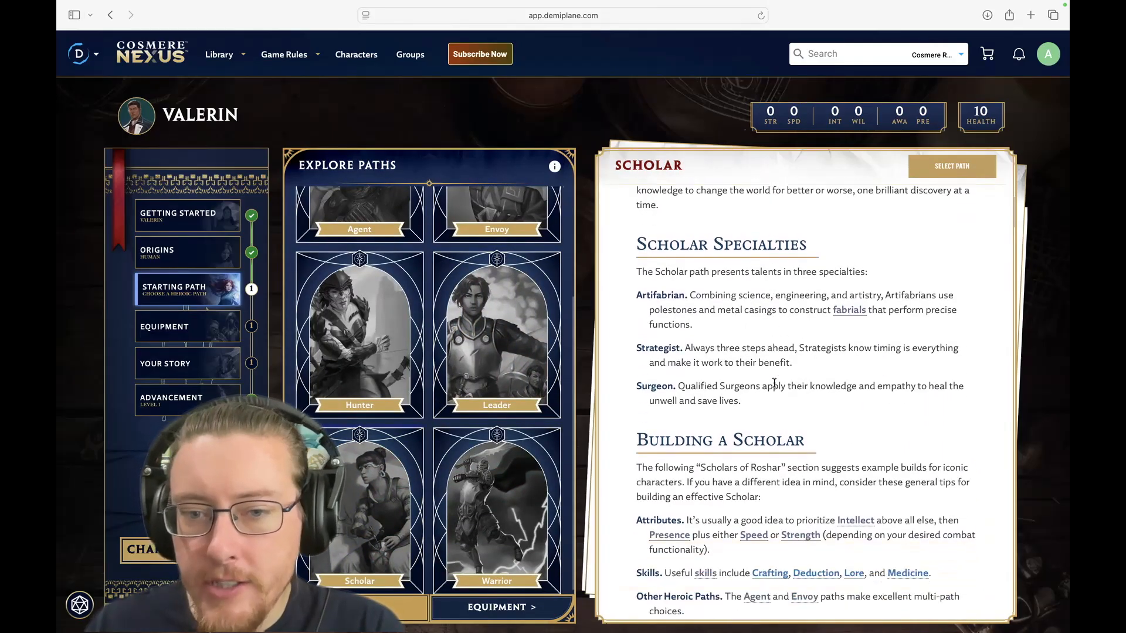
{"action": "left_click", "coordinate": [497, 510]}
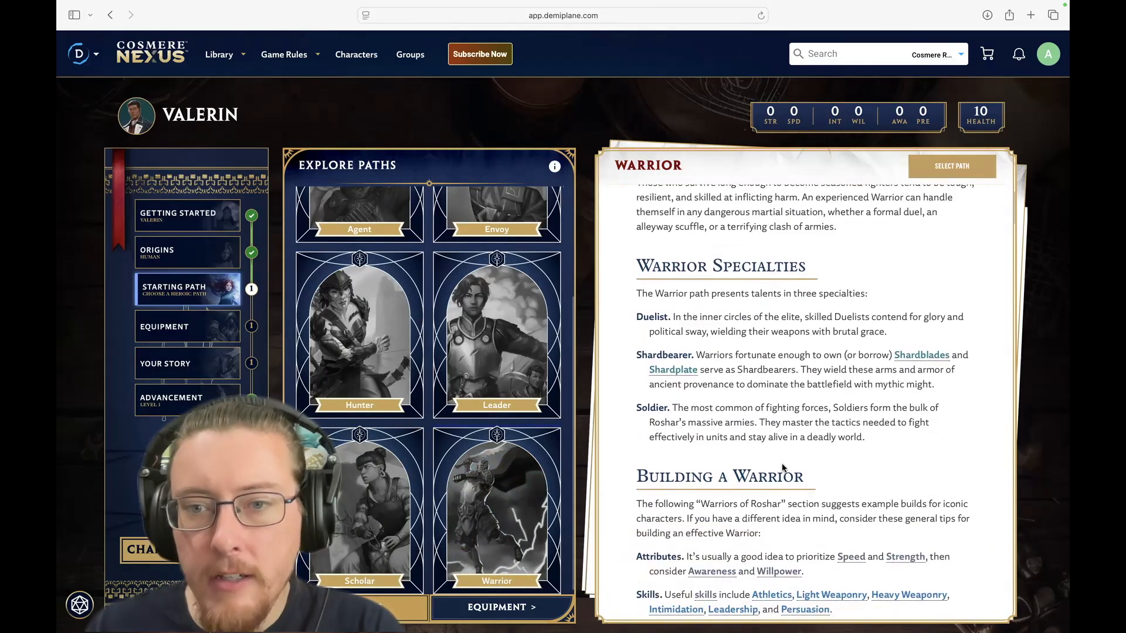
Step: Reopen the Envoy path and read its specialties, recommended attributes and skills, Rousing Presence key talent and Diplomat talents
{"action": "scroll", "coordinate": [466, 440], "scroll_direction": "up", "scroll_amount": 3}
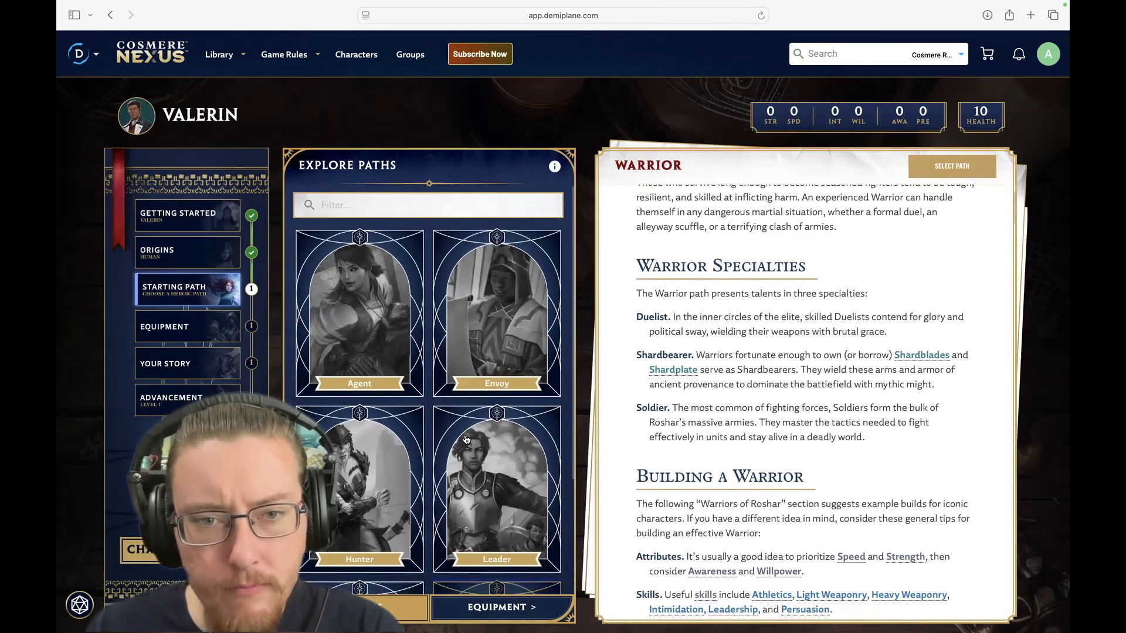
{"action": "left_click", "coordinate": [469, 323]}
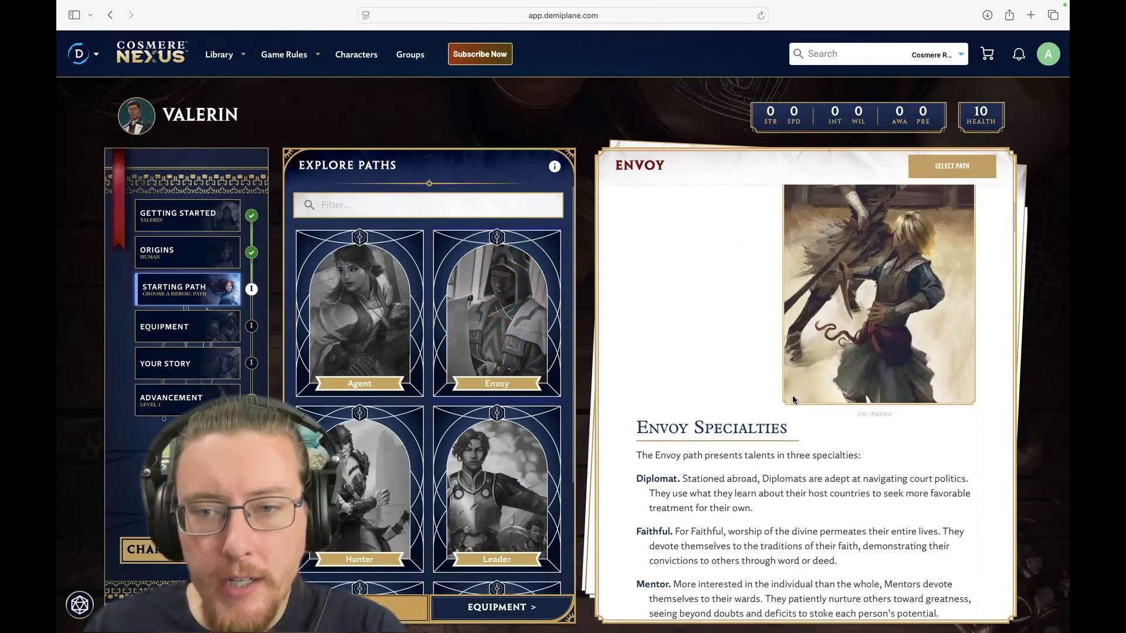
{"action": "scroll", "coordinate": [662, 295], "scroll_direction": "down", "scroll_amount": 7}
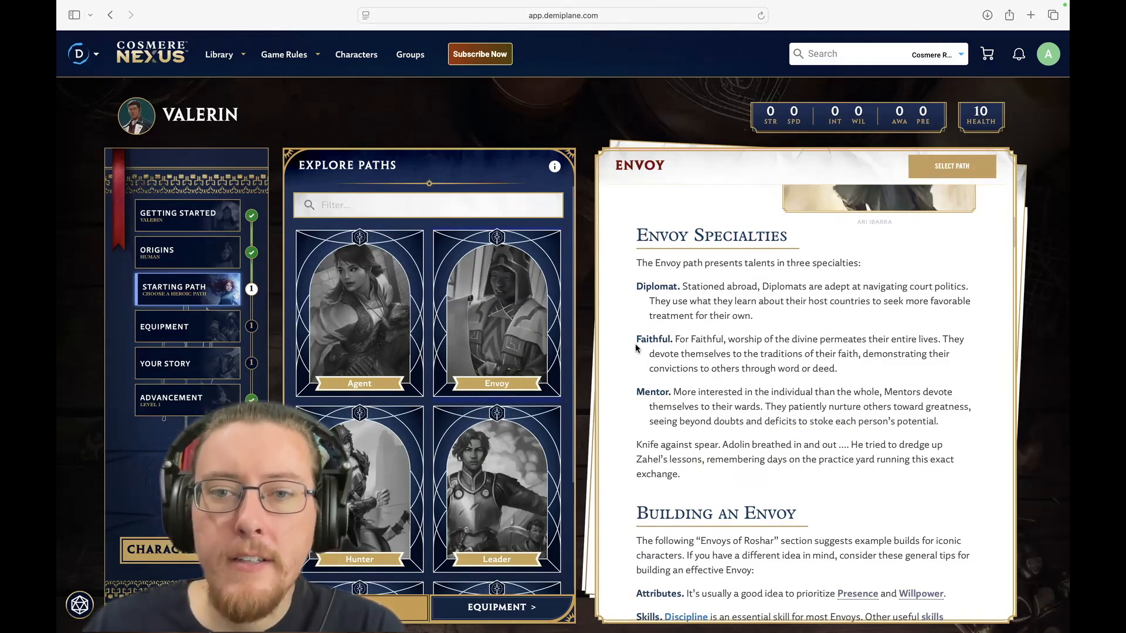
{"action": "scroll", "coordinate": [665, 347], "scroll_direction": "down", "scroll_amount": 1}
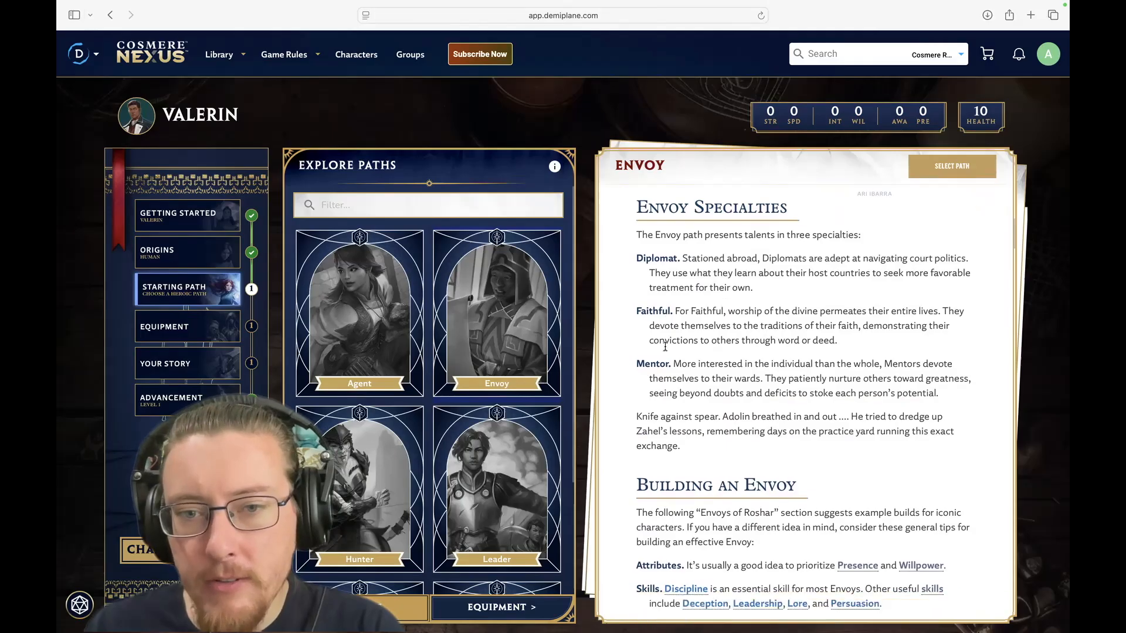
{"action": "scroll", "coordinate": [665, 347], "scroll_direction": "down", "scroll_amount": 3}
{"action": "scroll", "coordinate": [919, 360], "scroll_direction": "down", "scroll_amount": 2}
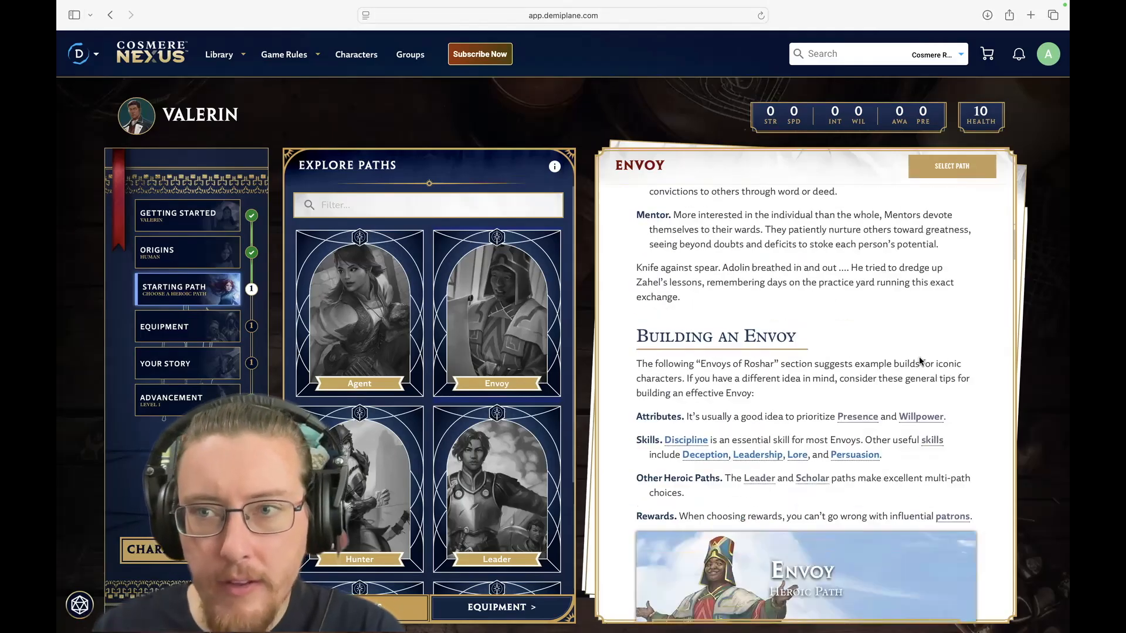
{"action": "scroll", "coordinate": [919, 360], "scroll_direction": "down", "scroll_amount": 1}
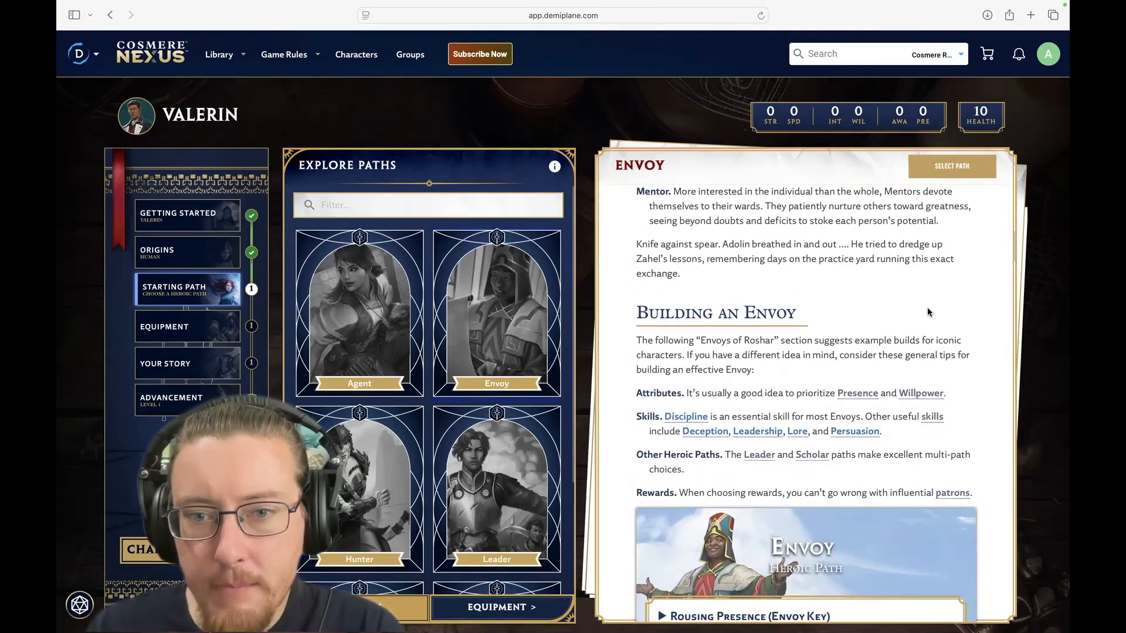
{"action": "scroll", "coordinate": [928, 312], "scroll_direction": "down", "scroll_amount": 3}
{"action": "mouse_move", "coordinate": [932, 309]}
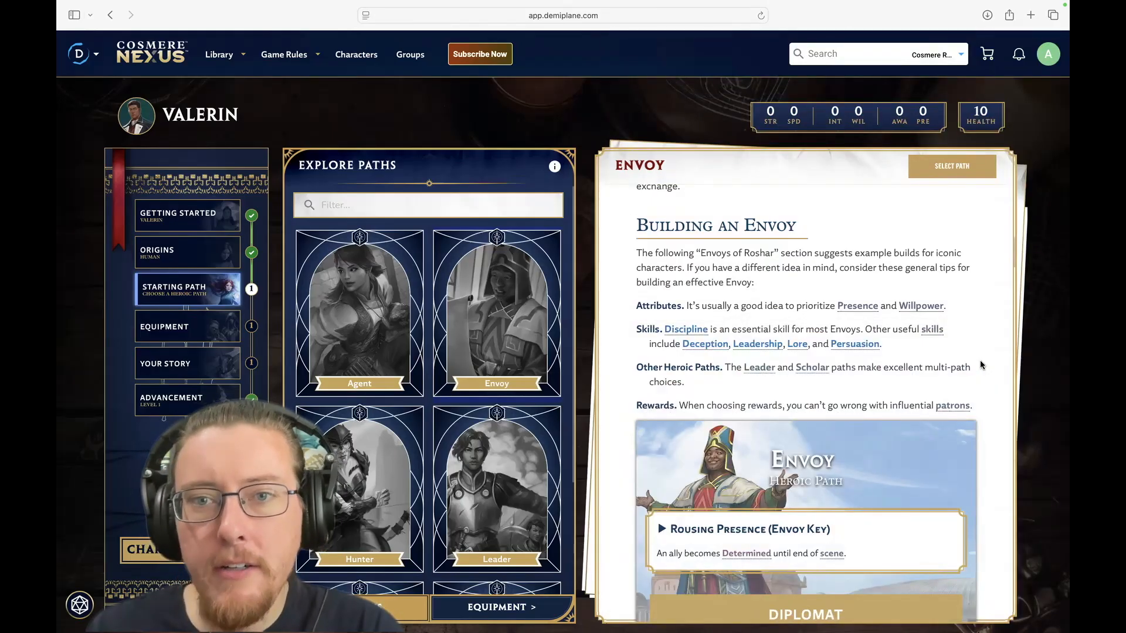
{"action": "scroll", "coordinate": [981, 365], "scroll_direction": "down", "scroll_amount": 2}
{"action": "scroll", "coordinate": [981, 365], "scroll_direction": "up", "scroll_amount": 1}
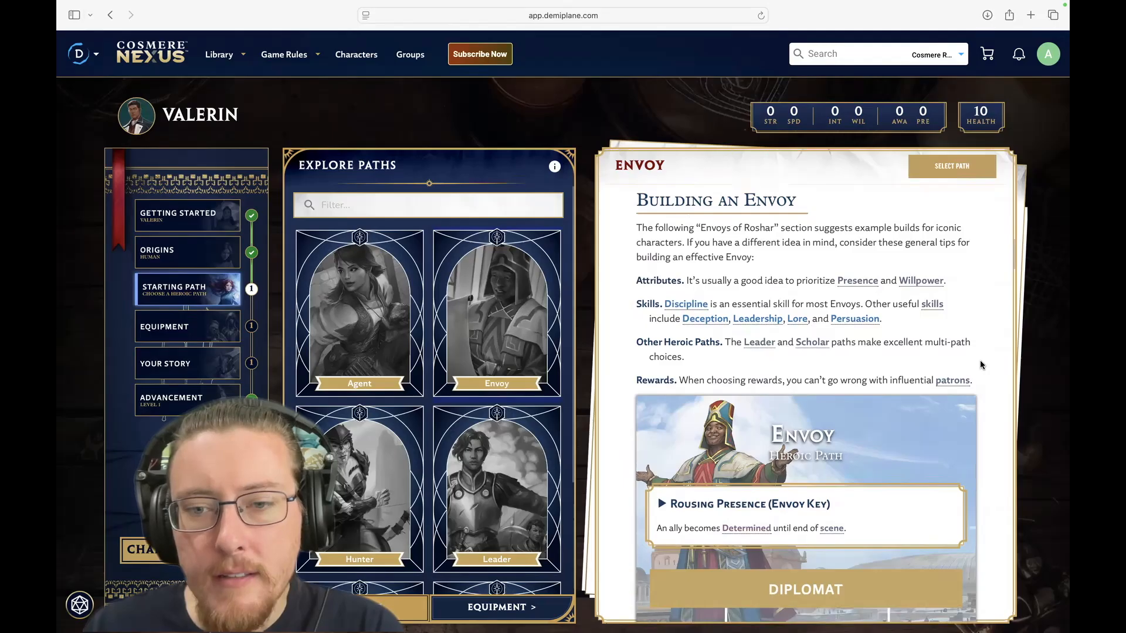
{"action": "scroll", "coordinate": [981, 365], "scroll_direction": "down", "scroll_amount": 5}
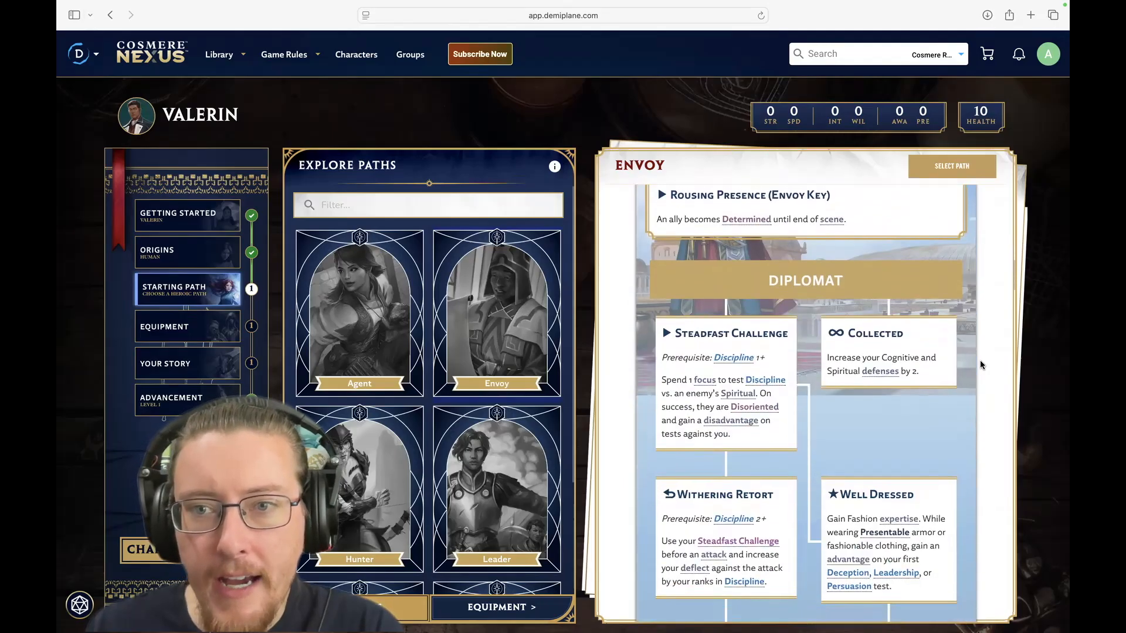
Step: Go back to the Building an Envoy section and review its attribute, skill, multi-path and reward advice
{"action": "scroll", "coordinate": [981, 365], "scroll_direction": "up", "scroll_amount": 3}
{"action": "scroll", "coordinate": [981, 364], "scroll_direction": "up", "scroll_amount": 7}
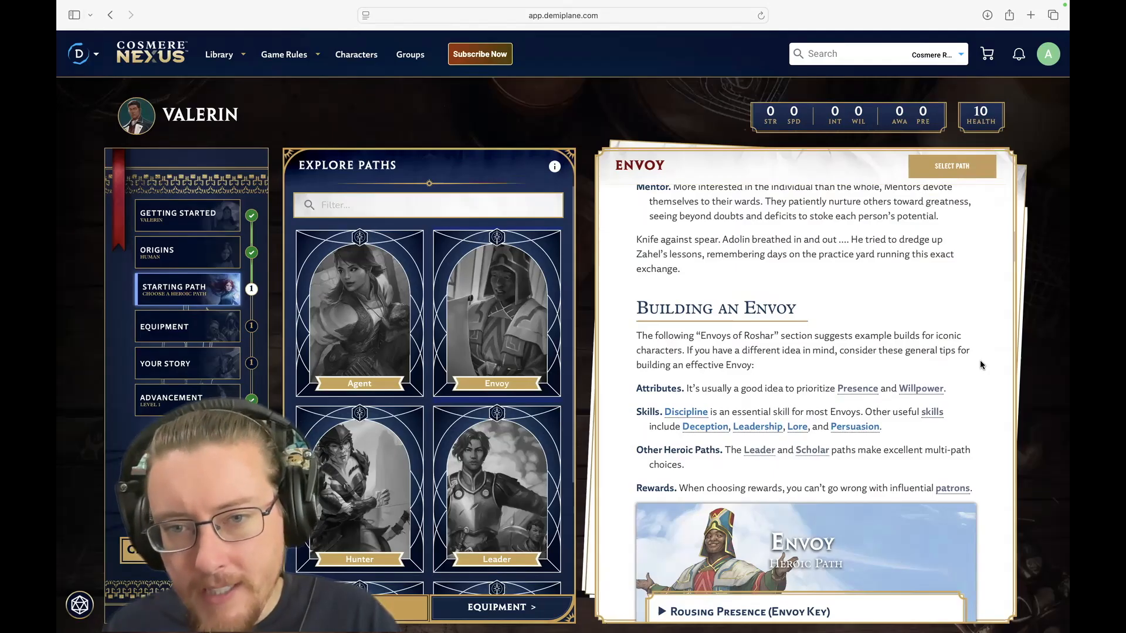
{"action": "scroll", "coordinate": [970, 391], "scroll_direction": "down", "scroll_amount": 2}
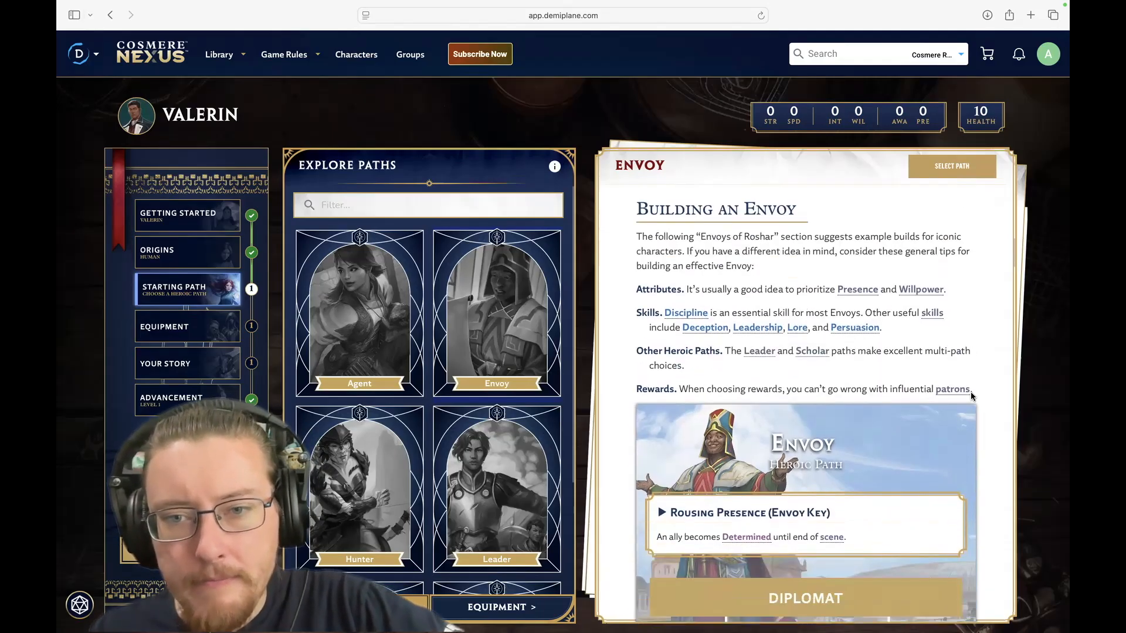
{"action": "scroll", "coordinate": [971, 392], "scroll_direction": "down", "scroll_amount": 2}
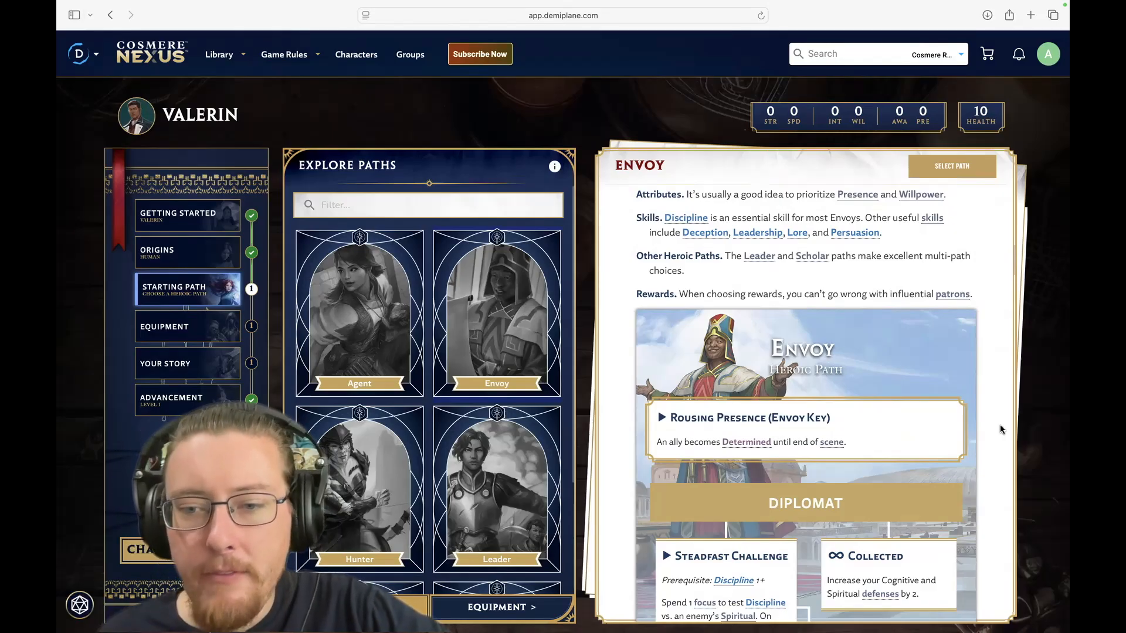
Step: Review the Building an Envoy advice on attributes, skills, other heroic paths and rewards once more
{"action": "scroll", "coordinate": [1000, 427], "scroll_direction": "up", "scroll_amount": 4}
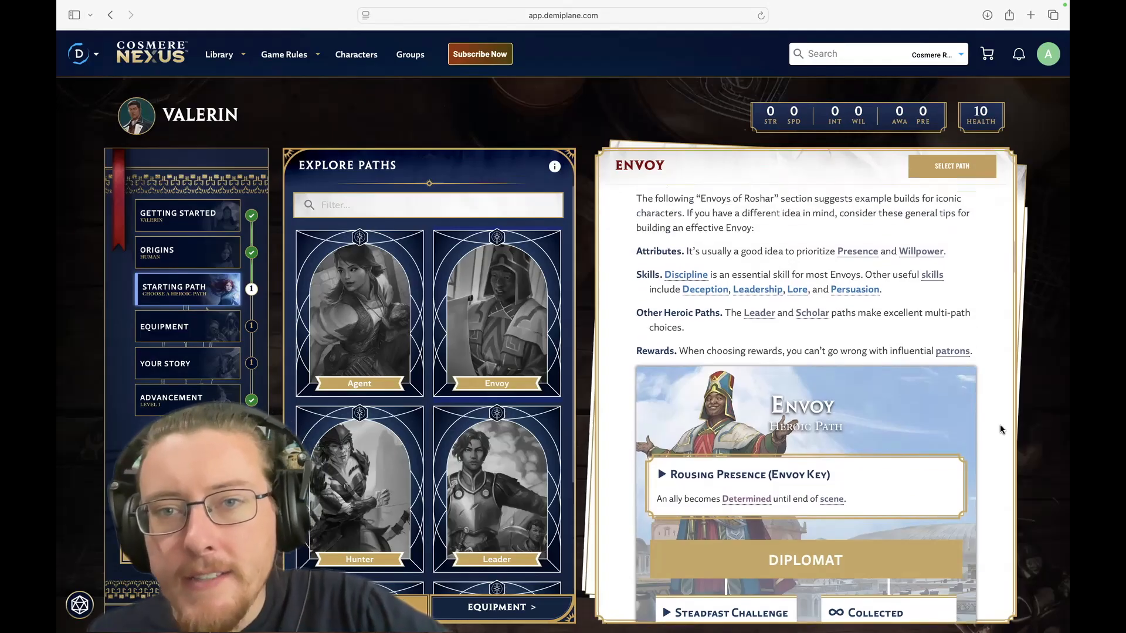
{"action": "scroll", "coordinate": [1000, 430], "scroll_direction": "up", "scroll_amount": 3}
{"action": "scroll", "coordinate": [1000, 430], "scroll_direction": "down", "scroll_amount": 5}
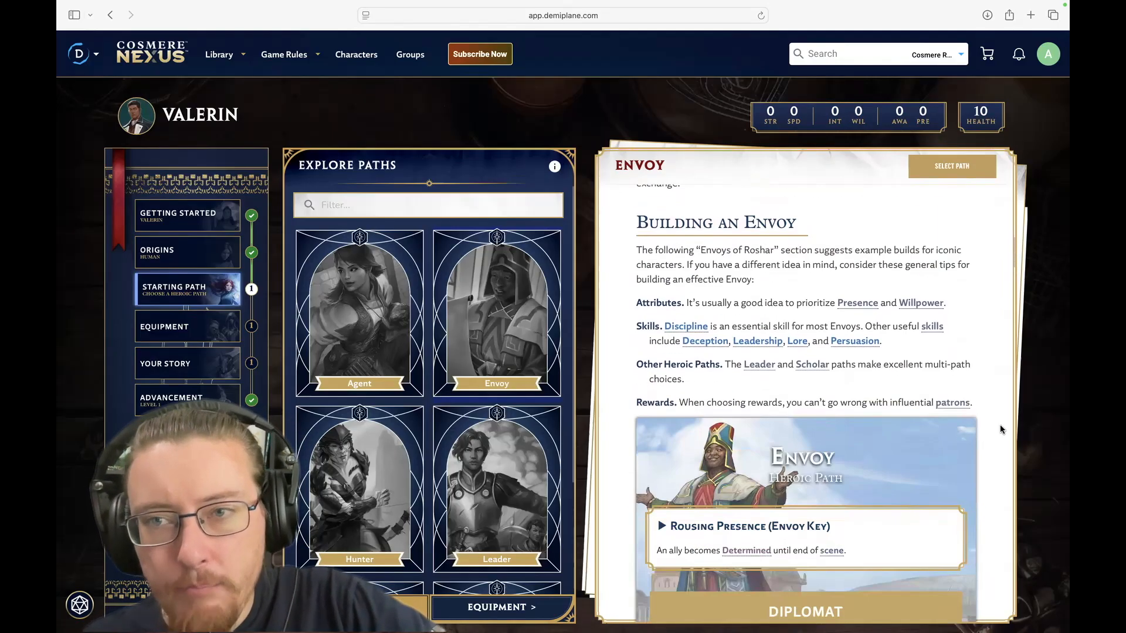
{"action": "scroll", "coordinate": [1000, 429], "scroll_direction": "up", "scroll_amount": 2}
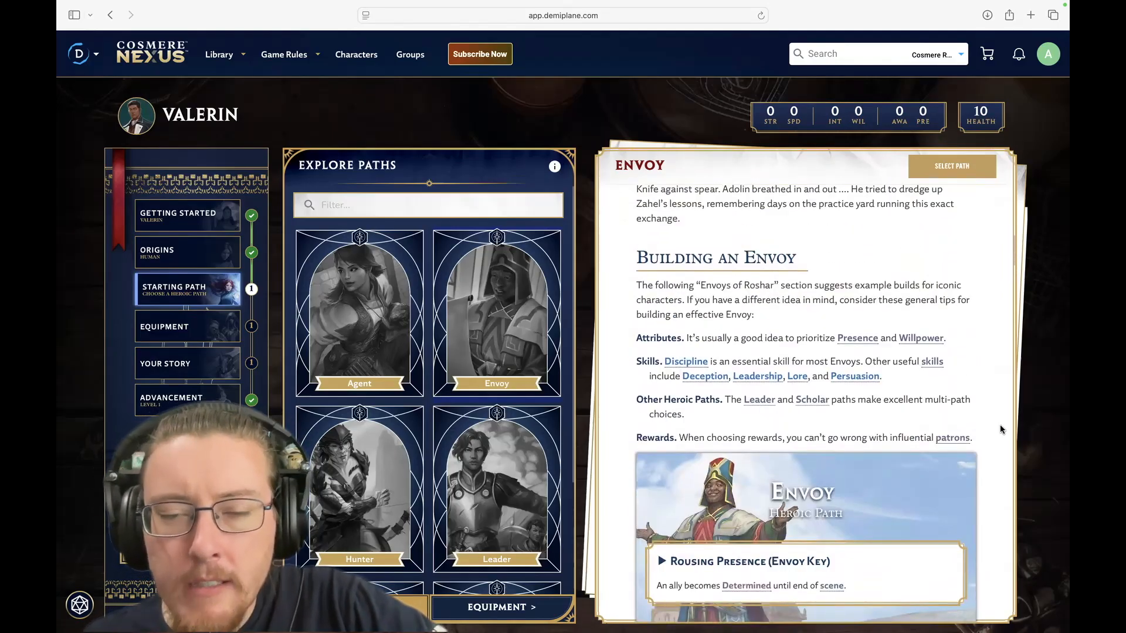
{"action": "scroll", "coordinate": [1000, 426], "scroll_direction": "down", "scroll_amount": 1}
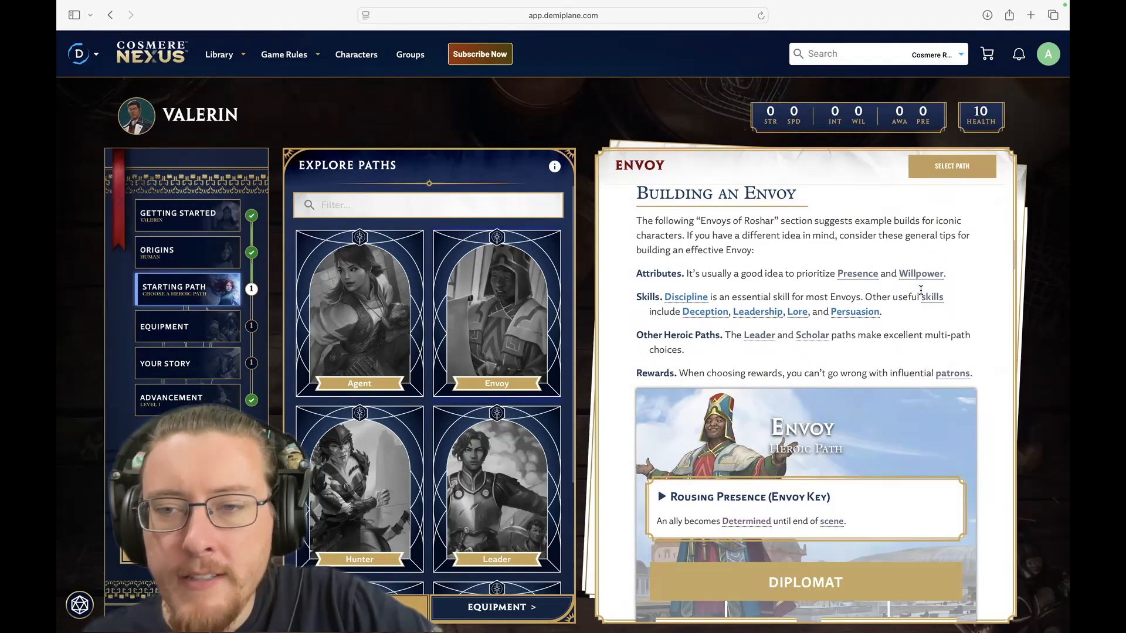
{"action": "scroll", "coordinate": [962, 291], "scroll_direction": "down", "scroll_amount": 1}
{"action": "scroll", "coordinate": [963, 293], "scroll_direction": "up", "scroll_amount": 2}
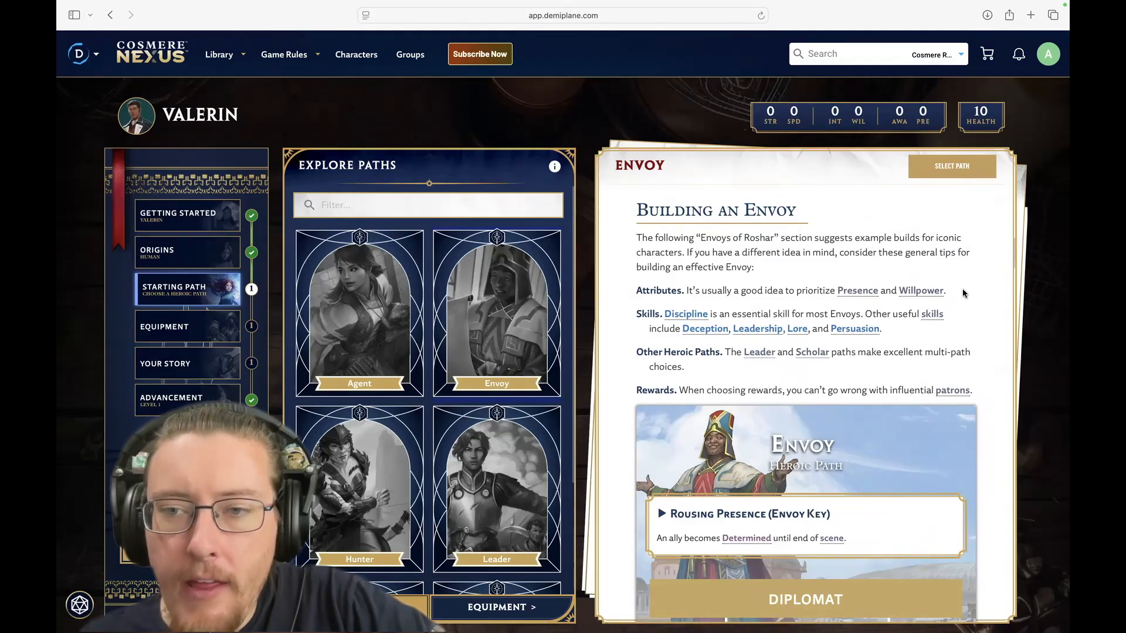
{"action": "scroll", "coordinate": [962, 292], "scroll_direction": "down", "scroll_amount": 1}
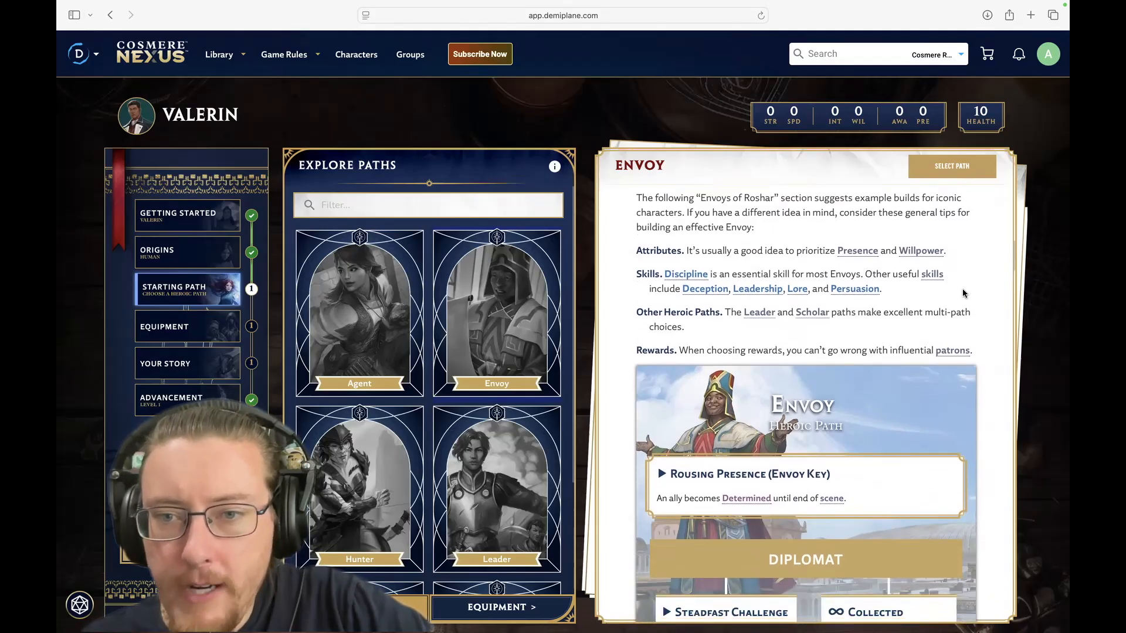
{"action": "scroll", "coordinate": [962, 292], "scroll_direction": "down", "scroll_amount": 1}
{"action": "scroll", "coordinate": [1008, 359], "scroll_direction": "down", "scroll_amount": 2}
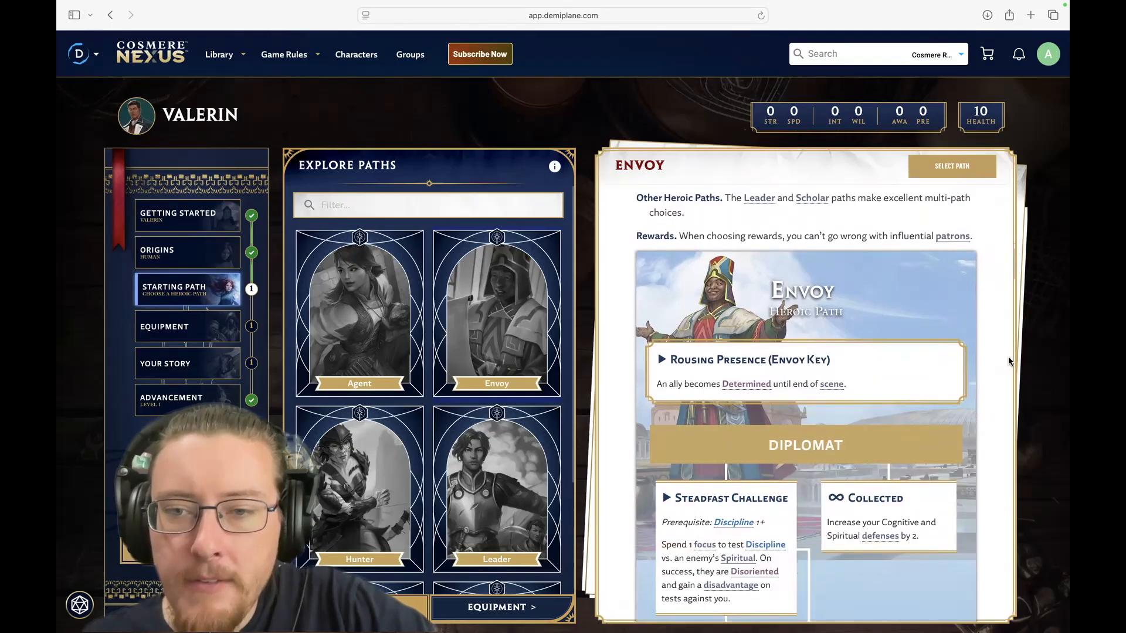
Step: Examine the Envoy talent tree from Rousing Presence through the Diplomat and Faithful talents, including the defenses rule linked under Collected
{"action": "scroll", "coordinate": [1008, 358], "scroll_direction": "down", "scroll_amount": 8}
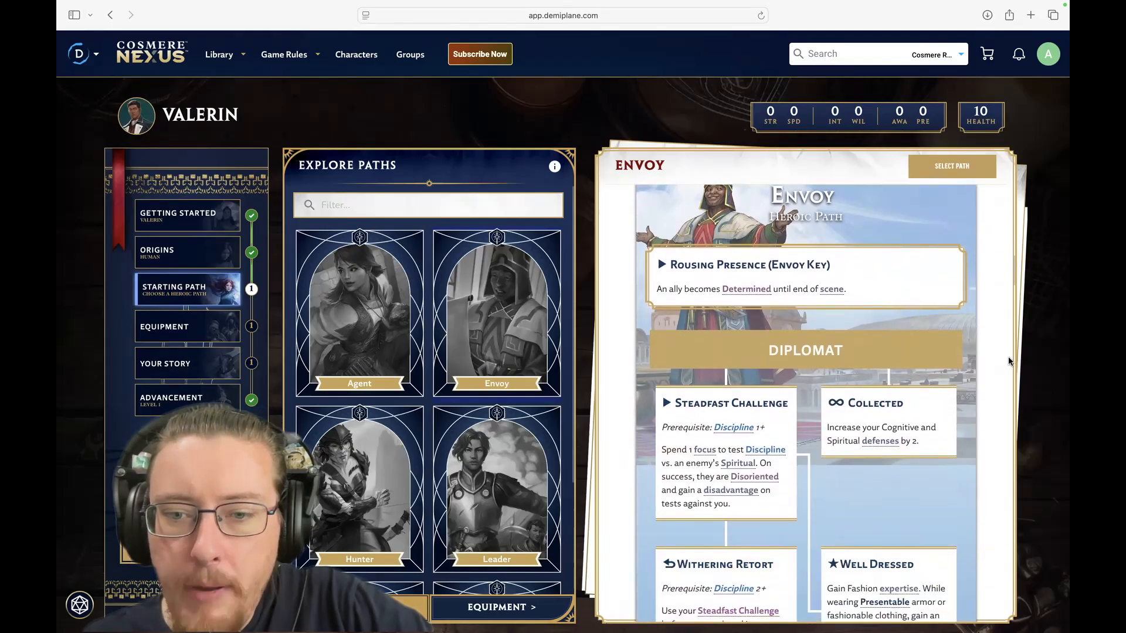
{"action": "scroll", "coordinate": [1008, 359], "scroll_direction": "down", "scroll_amount": 10}
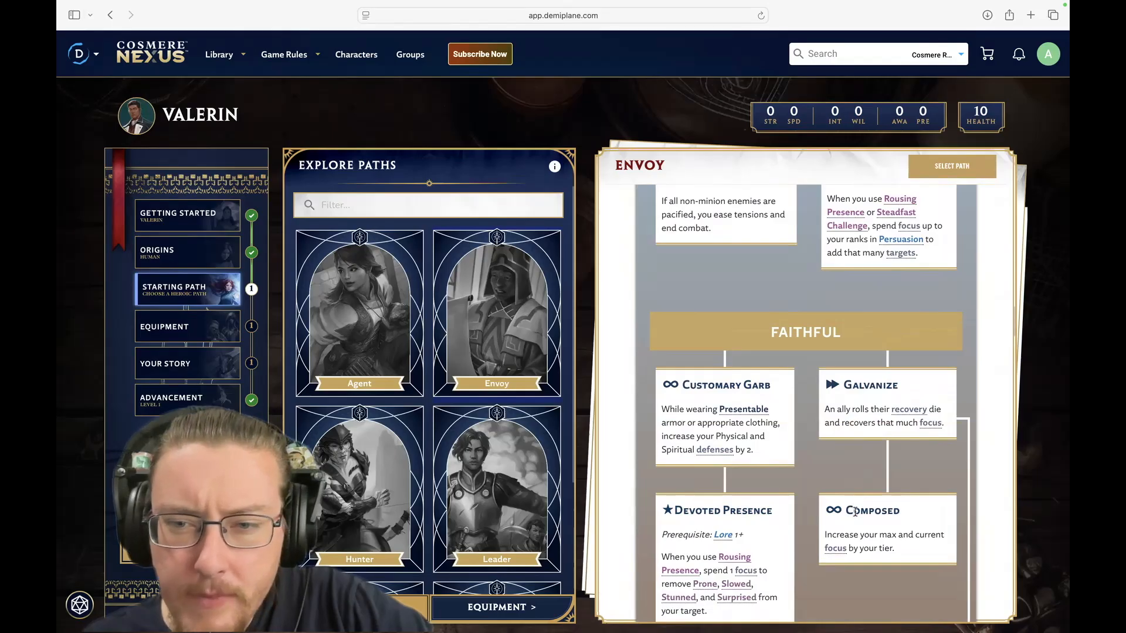
{"action": "scroll", "coordinate": [815, 336], "scroll_direction": "up", "scroll_amount": 15}
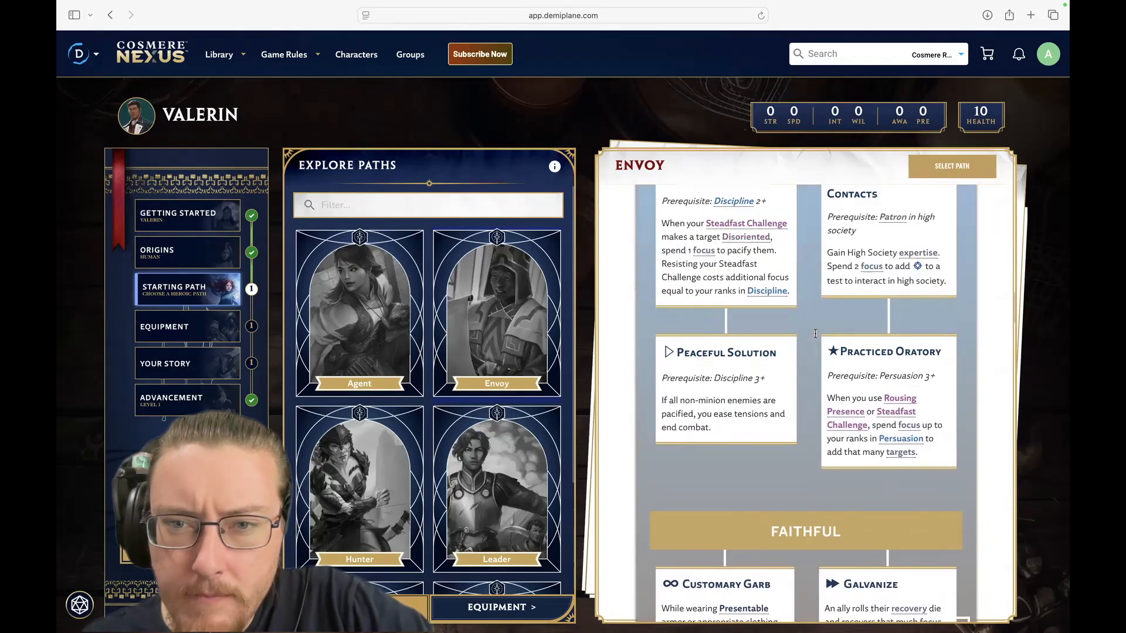
{"action": "scroll", "coordinate": [815, 336], "scroll_direction": "up", "scroll_amount": 2}
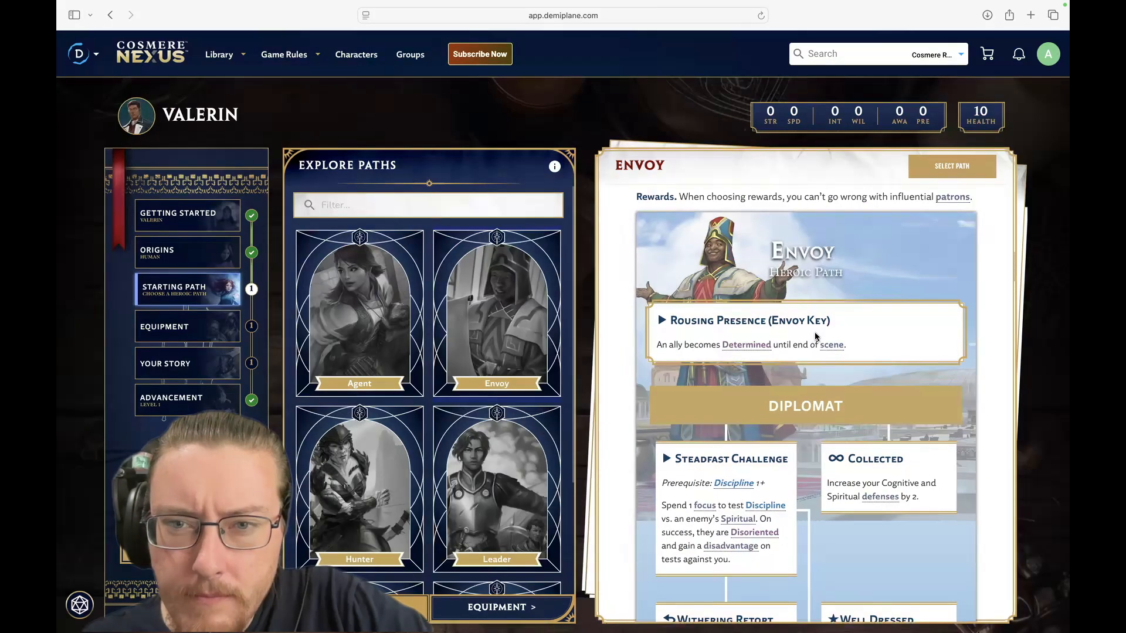
{"action": "mouse_move", "coordinate": [760, 350]}
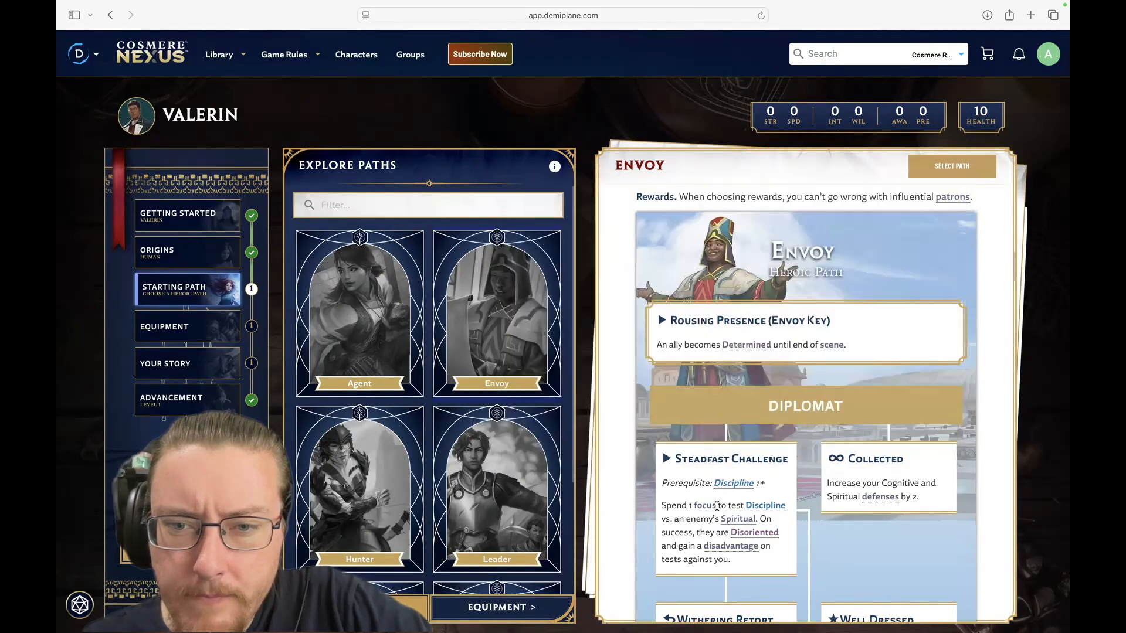
{"action": "scroll", "coordinate": [717, 509], "scroll_direction": "down", "scroll_amount": 3}
{"action": "mouse_move", "coordinate": [879, 403]}
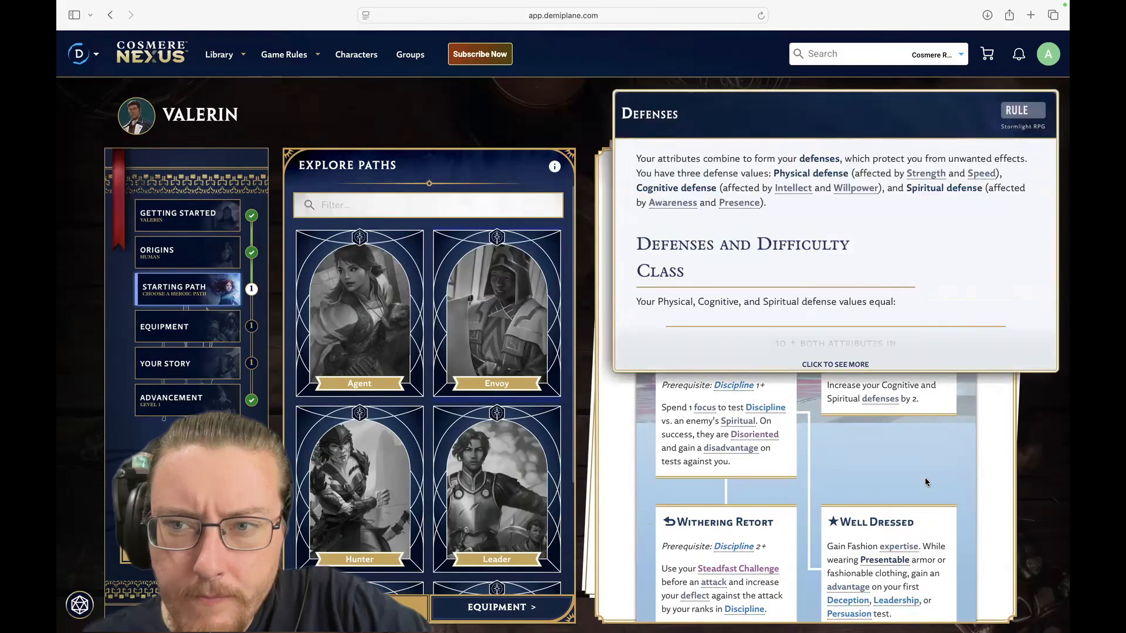
Step: Select Envoy as the starting path and look over its skill list and the Rousing Presence key talent
{"action": "scroll", "coordinate": [940, 326], "scroll_direction": "up", "scroll_amount": 10}
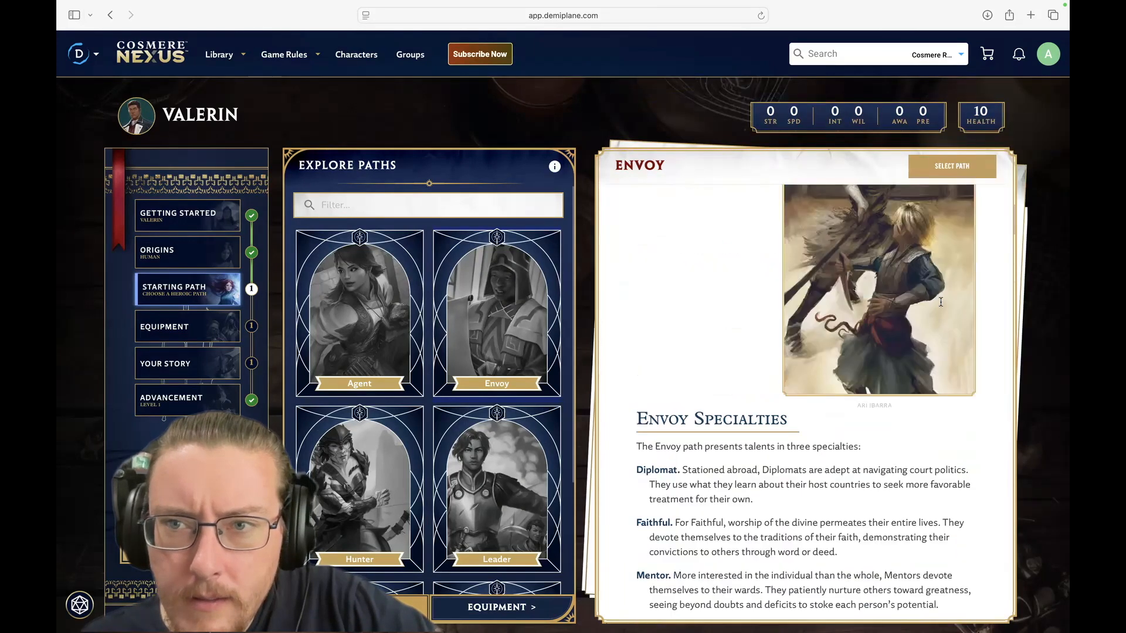
{"action": "left_click", "coordinate": [947, 170]}
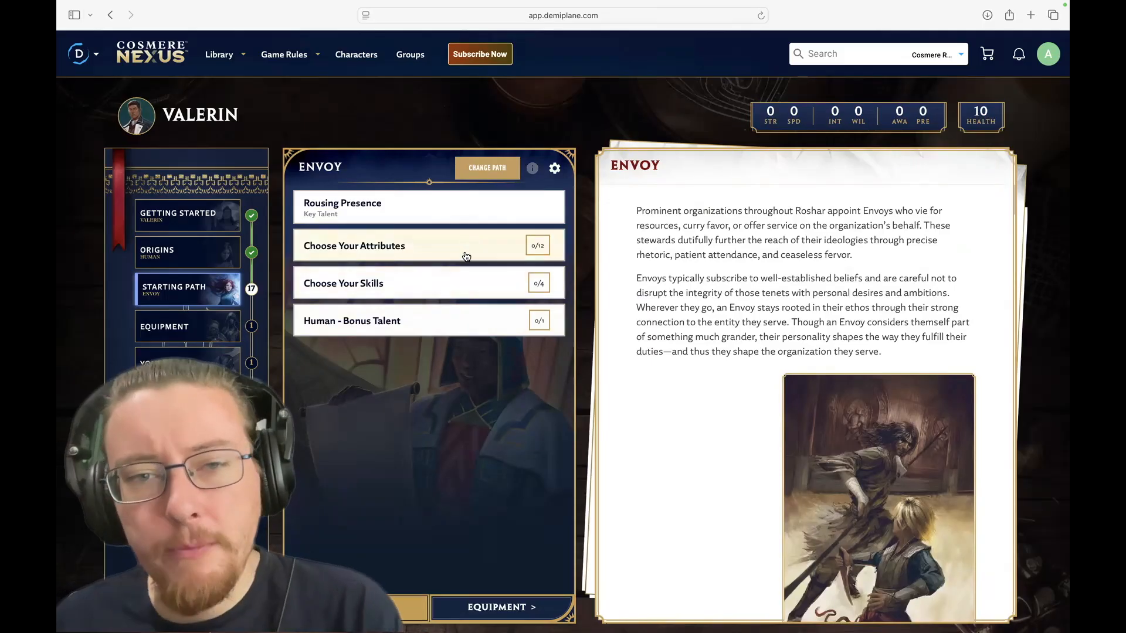
{"action": "left_click", "coordinate": [441, 287]}
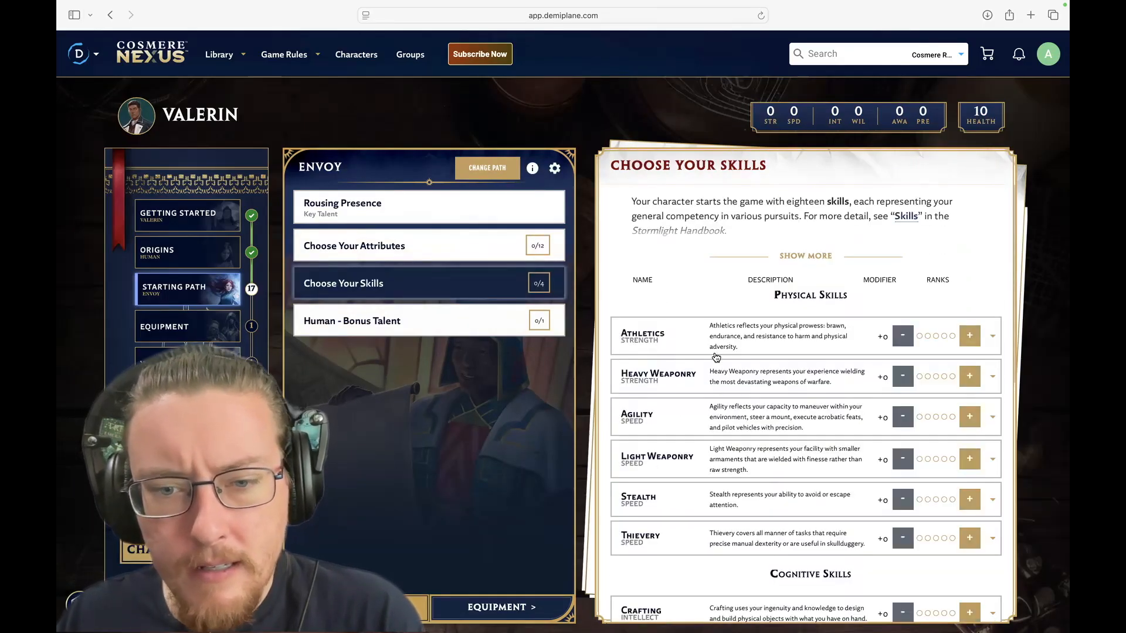
{"action": "scroll", "coordinate": [716, 357], "scroll_direction": "down", "scroll_amount": 7}
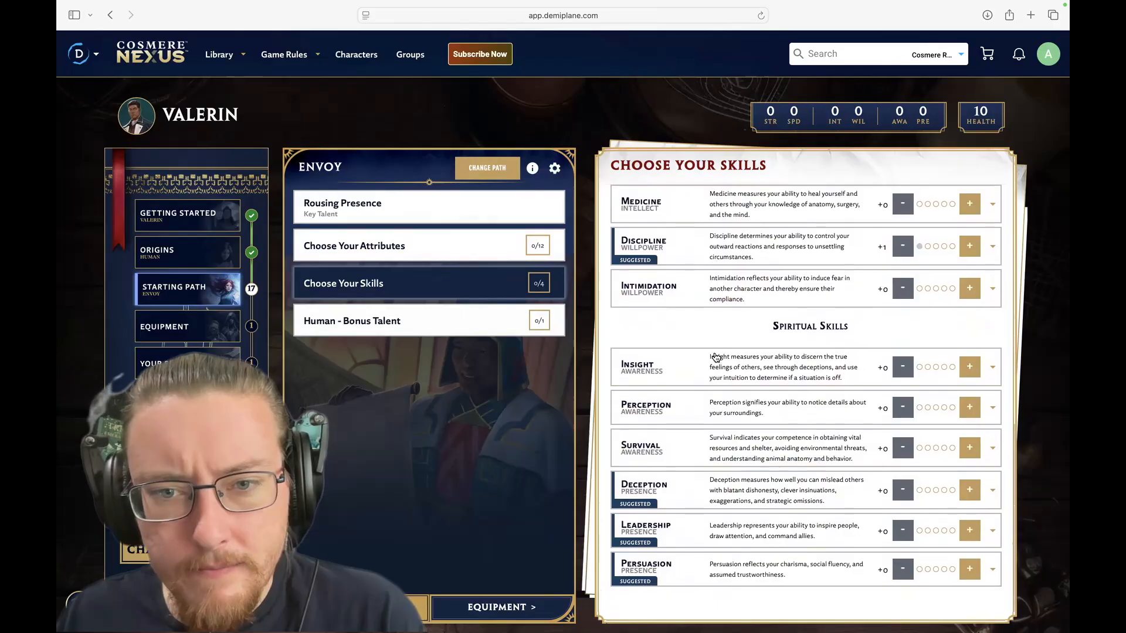
{"action": "left_click", "coordinate": [452, 217]}
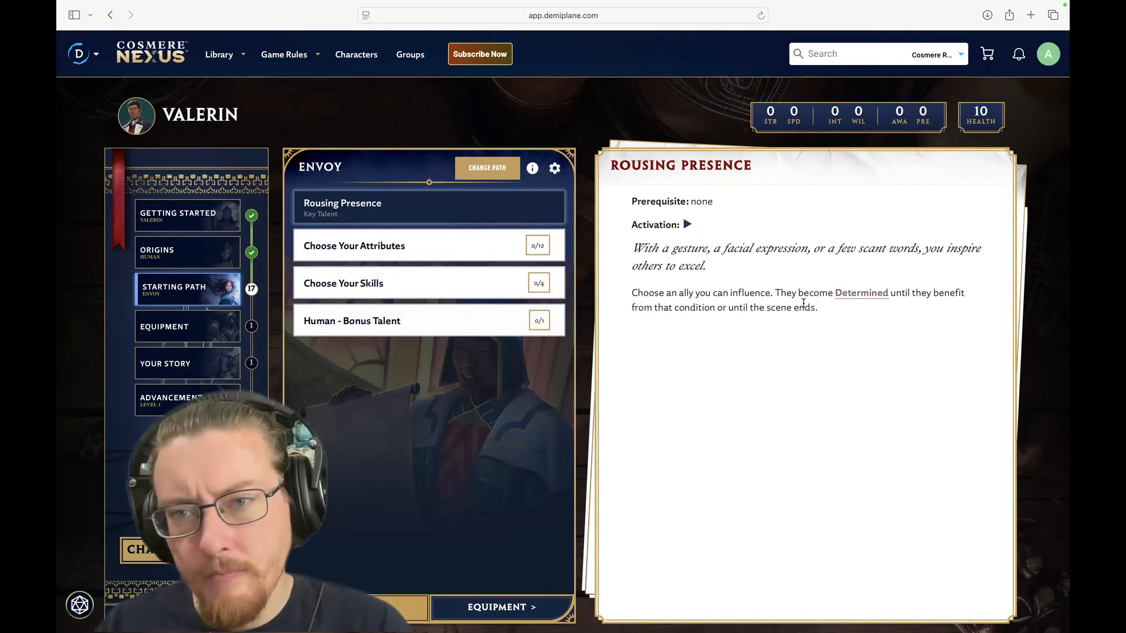
{"action": "mouse_move", "coordinate": [857, 298]}
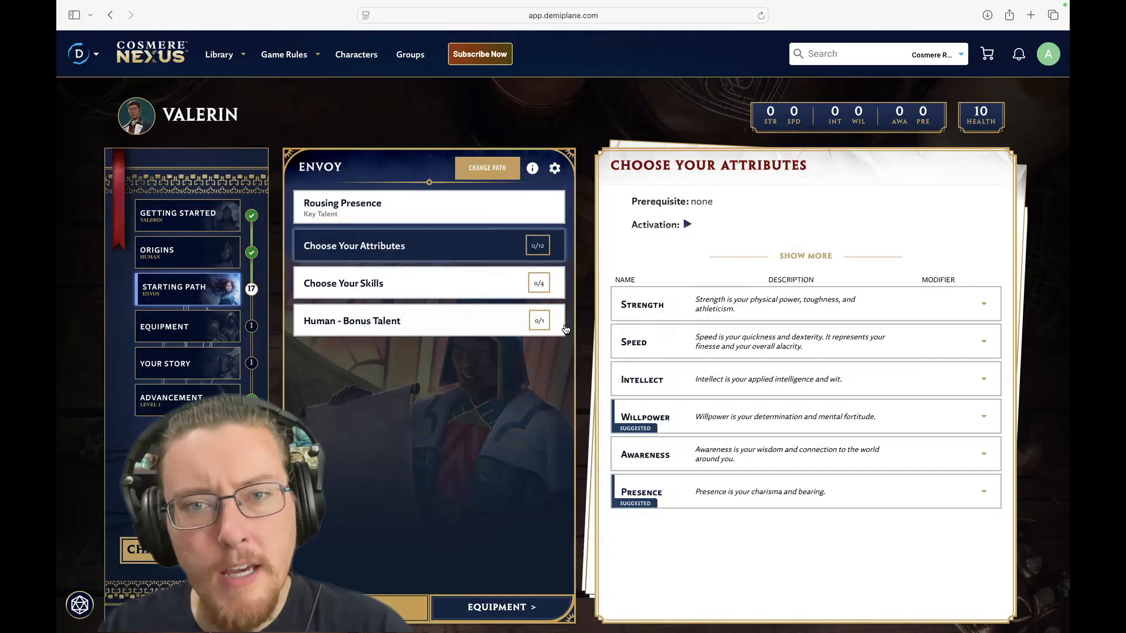
Step: Open the attribute choices and read the full guidance on how attributes affect skills and expertises
{"action": "left_click", "coordinate": [419, 251]}
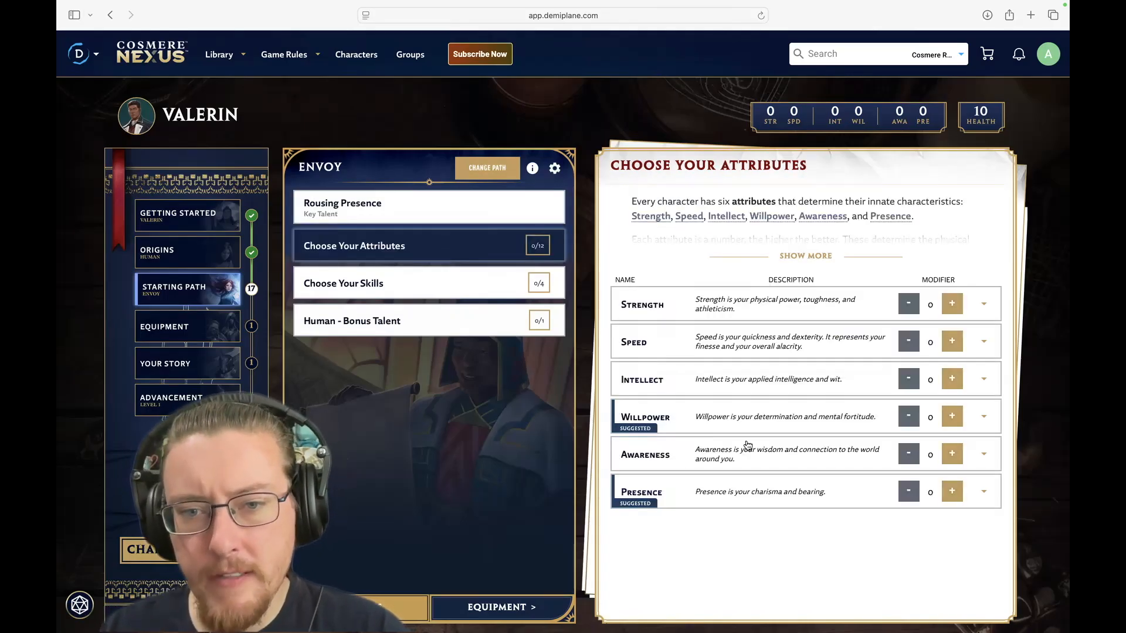
{"action": "left_click", "coordinate": [817, 255]}
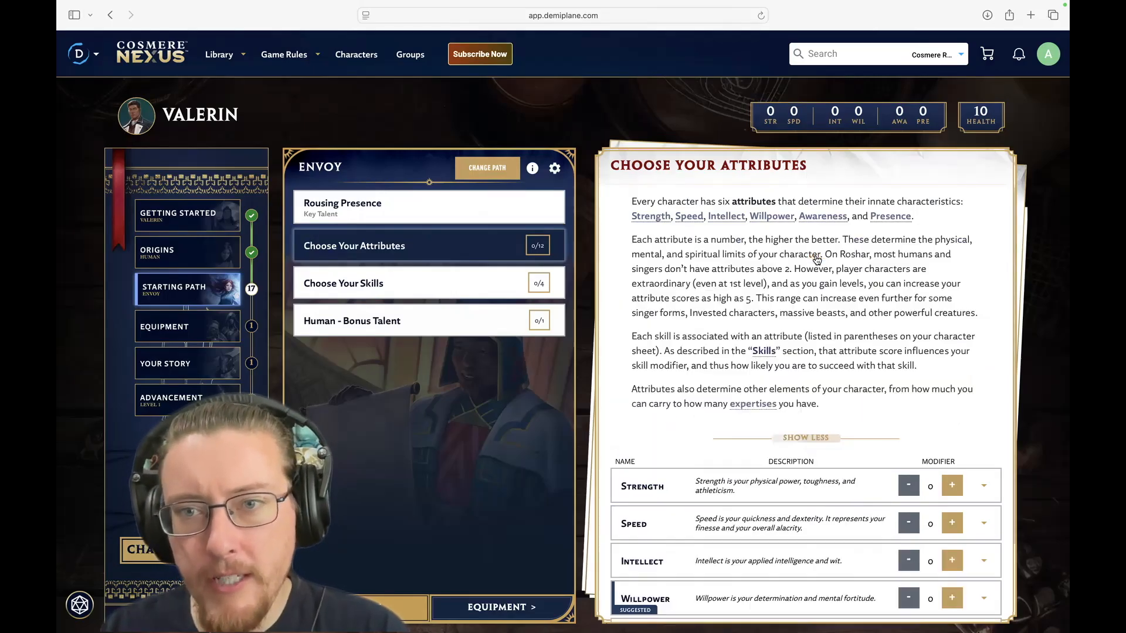
{"action": "scroll", "coordinate": [889, 321], "scroll_direction": "down", "scroll_amount": 1}
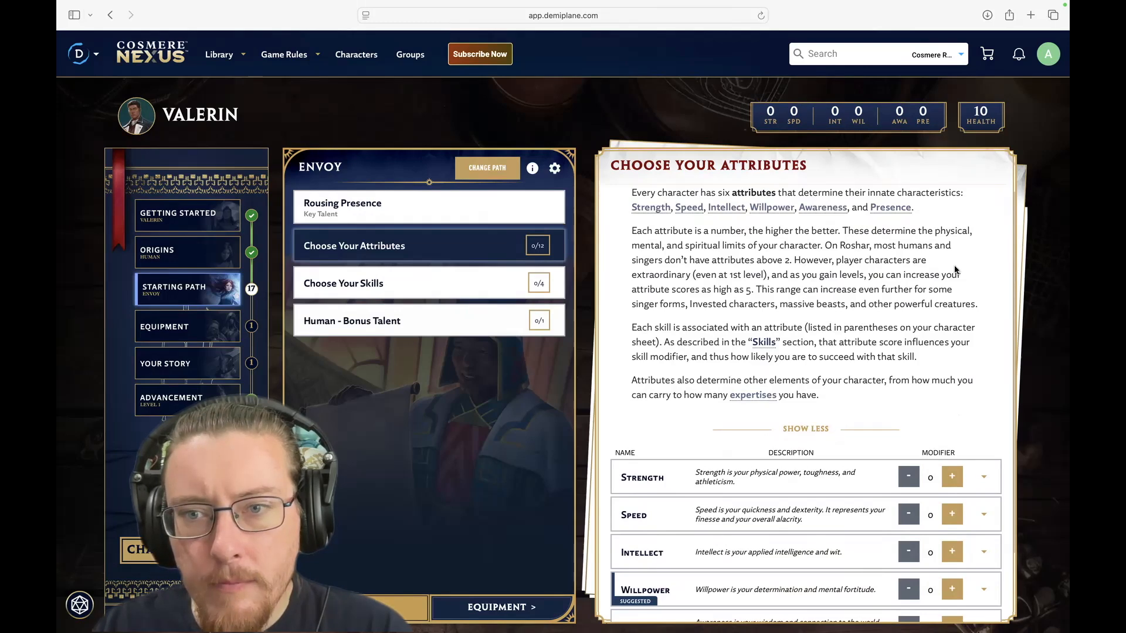
{"action": "scroll", "coordinate": [941, 312], "scroll_direction": "down", "scroll_amount": 2}
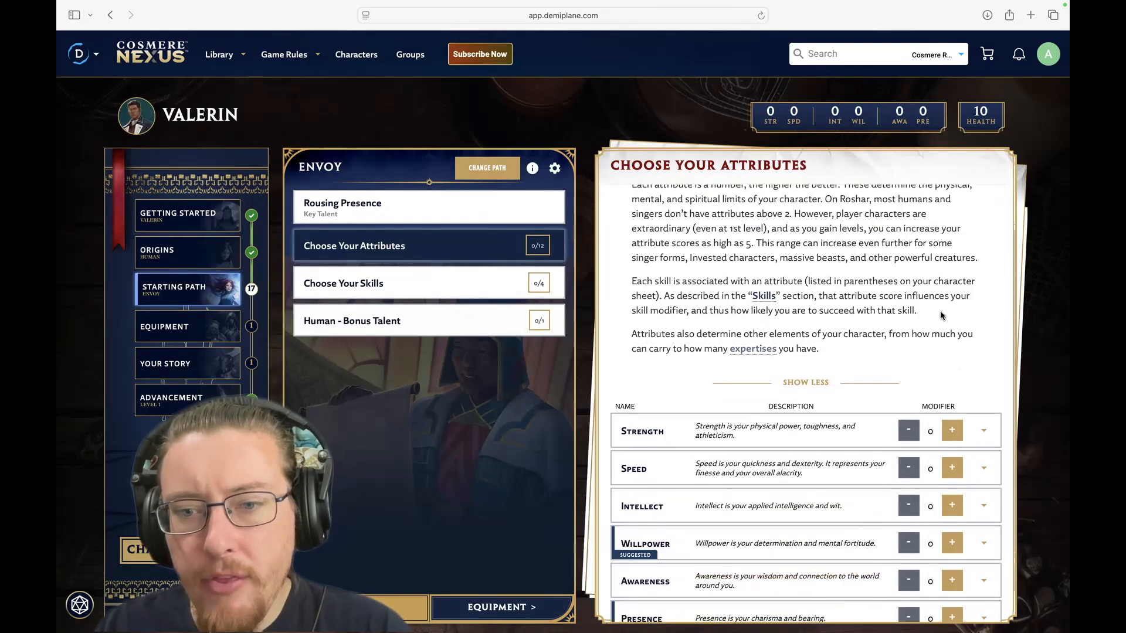
{"action": "scroll", "coordinate": [941, 316], "scroll_direction": "up", "scroll_amount": 2}
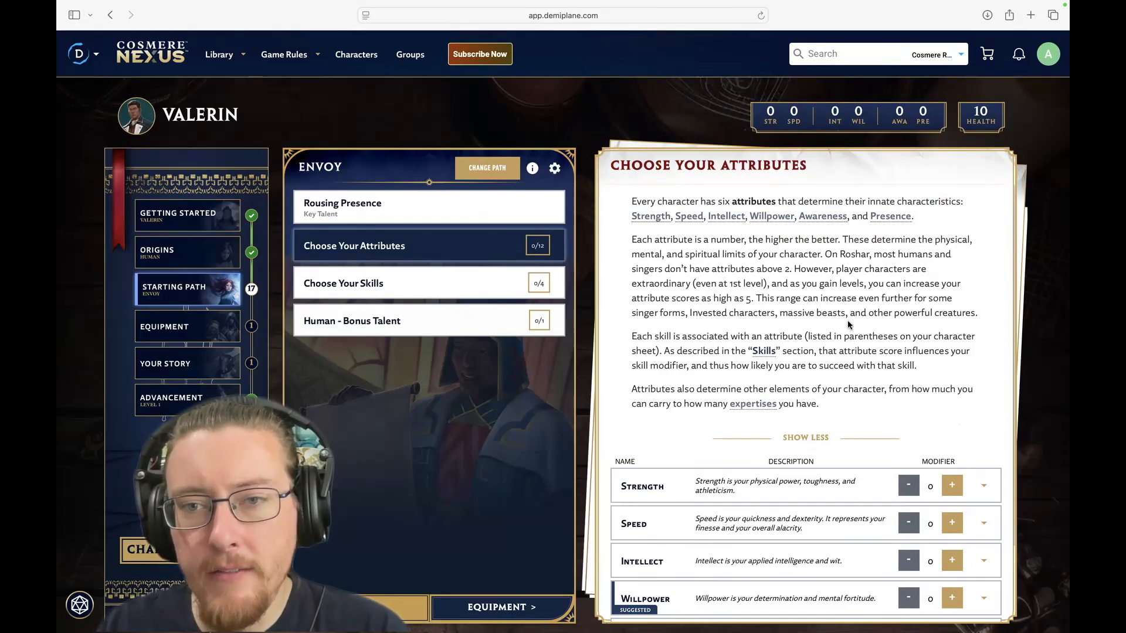
{"action": "scroll", "coordinate": [848, 325], "scroll_direction": "down", "scroll_amount": 2}
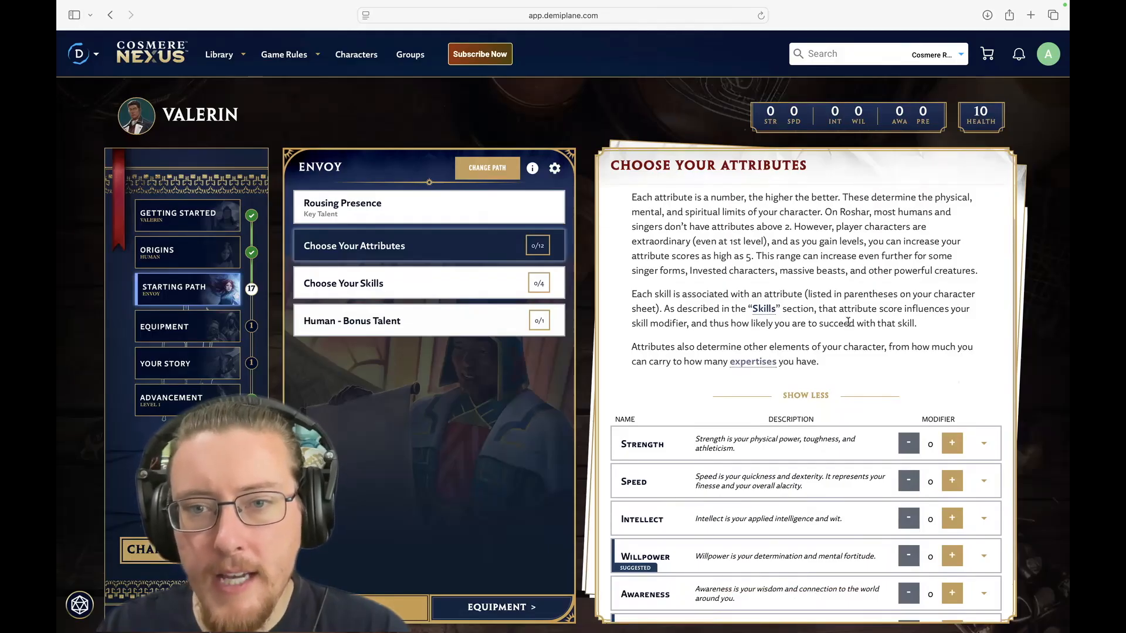
{"action": "scroll", "coordinate": [909, 367], "scroll_direction": "down", "scroll_amount": 2}
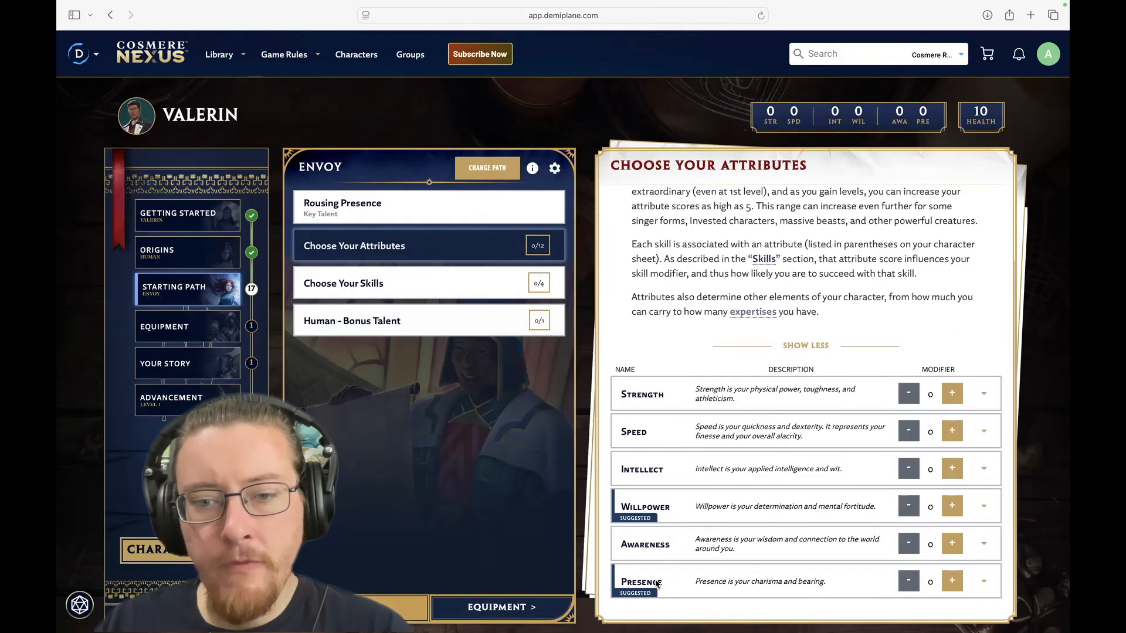
Step: Set the Presence attribute to 3 and expand its description
{"action": "left_click", "coordinate": [959, 584]}
{"action": "left_click", "coordinate": [959, 584]}
{"action": "left_click", "coordinate": [959, 584]}
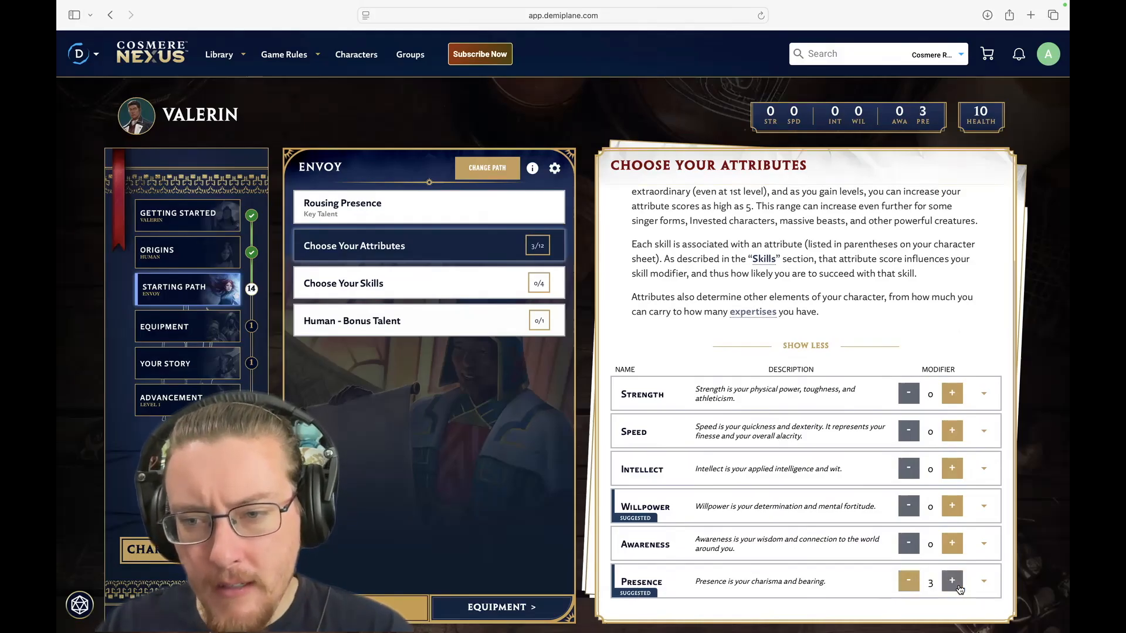
{"action": "left_click", "coordinate": [958, 586]}
{"action": "scroll", "coordinate": [959, 603], "scroll_direction": "down", "scroll_amount": 2}
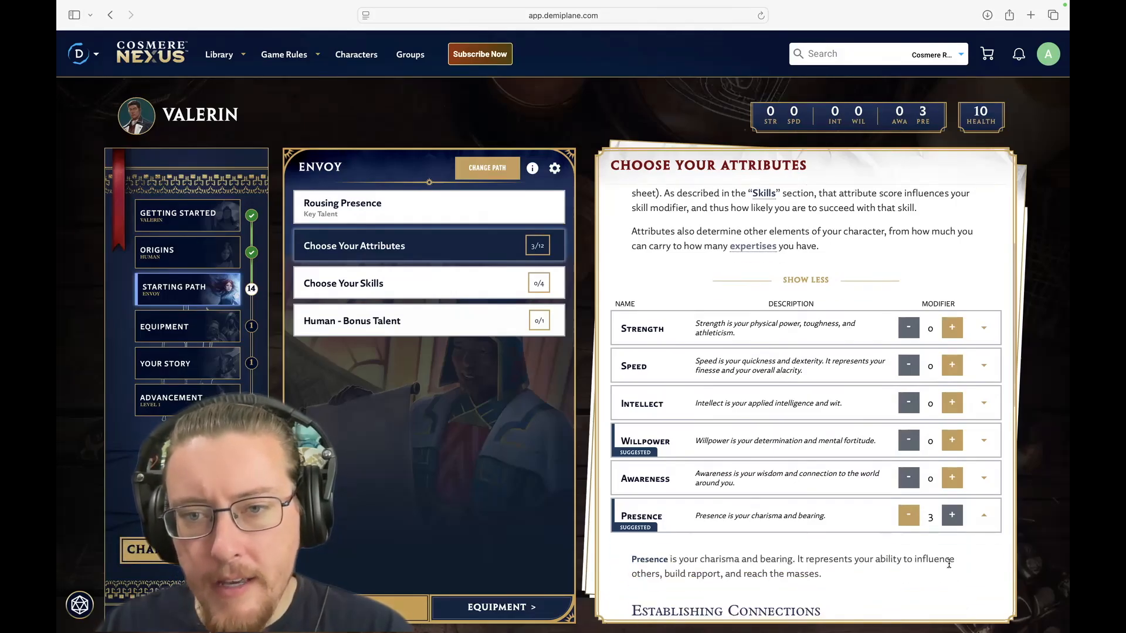
{"action": "scroll", "coordinate": [949, 564], "scroll_direction": "up", "scroll_amount": 2}
{"action": "scroll", "coordinate": [951, 567], "scroll_direction": "down", "scroll_amount": 1}
{"action": "scroll", "coordinate": [950, 568], "scroll_direction": "up", "scroll_amount": 1}
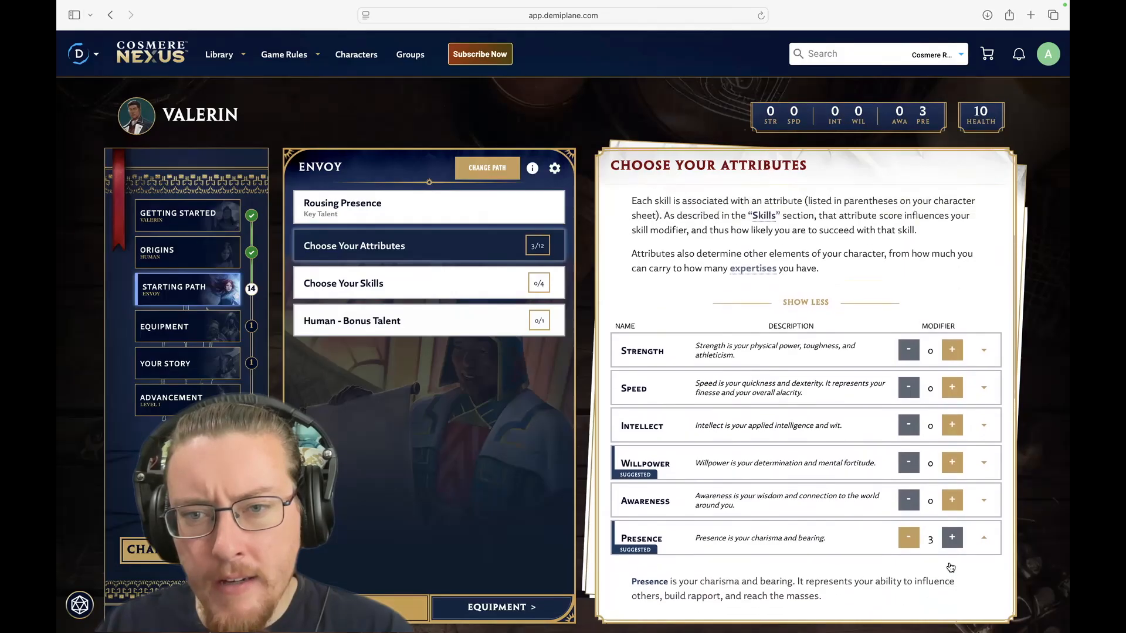
Step: Set the Intellect attribute to 3 and expand its description with the rule on additional expertises
{"action": "left_click", "coordinate": [952, 425]}
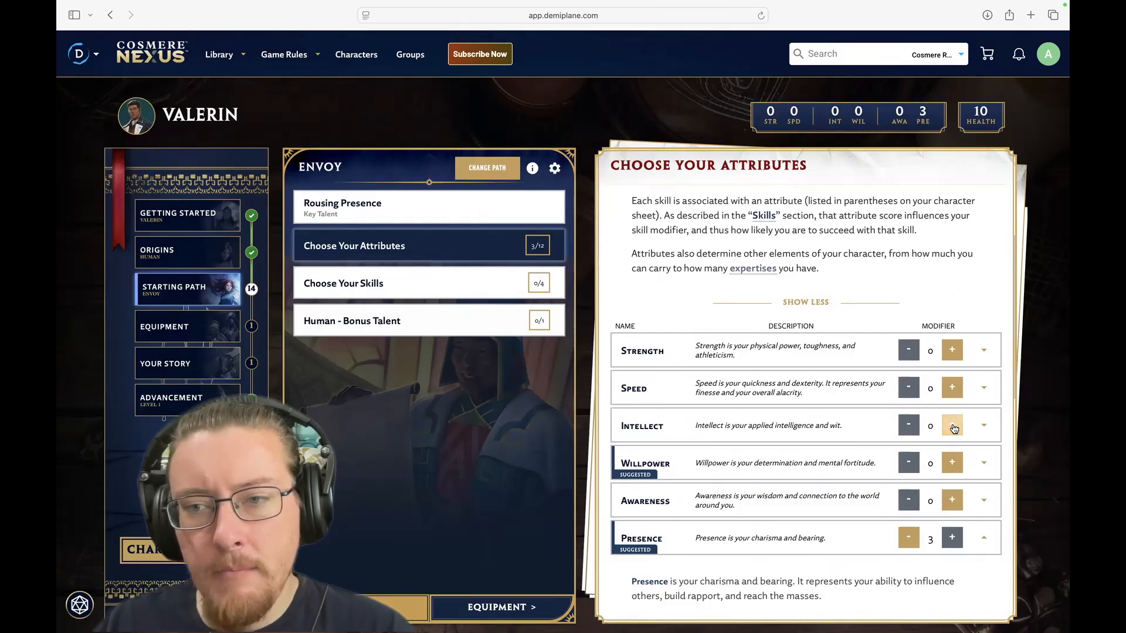
{"action": "left_click", "coordinate": [952, 425]}
{"action": "left_click", "coordinate": [952, 426]}
{"action": "left_click", "coordinate": [952, 425]}
{"action": "left_click", "coordinate": [952, 425]}
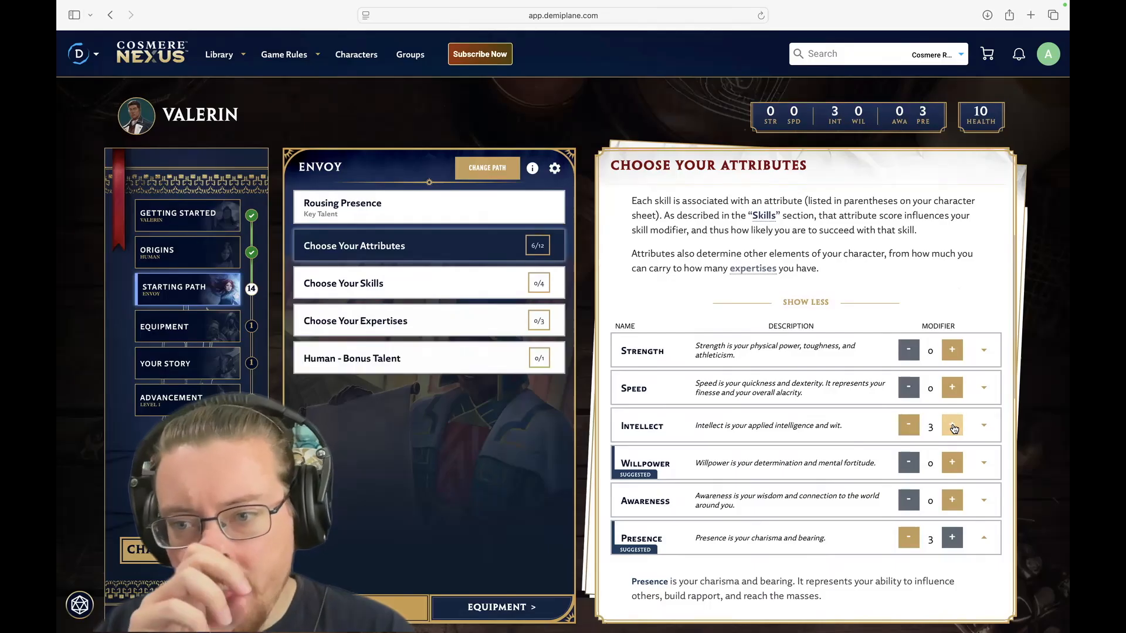
{"action": "left_click", "coordinate": [908, 424]}
{"action": "left_click", "coordinate": [909, 424]}
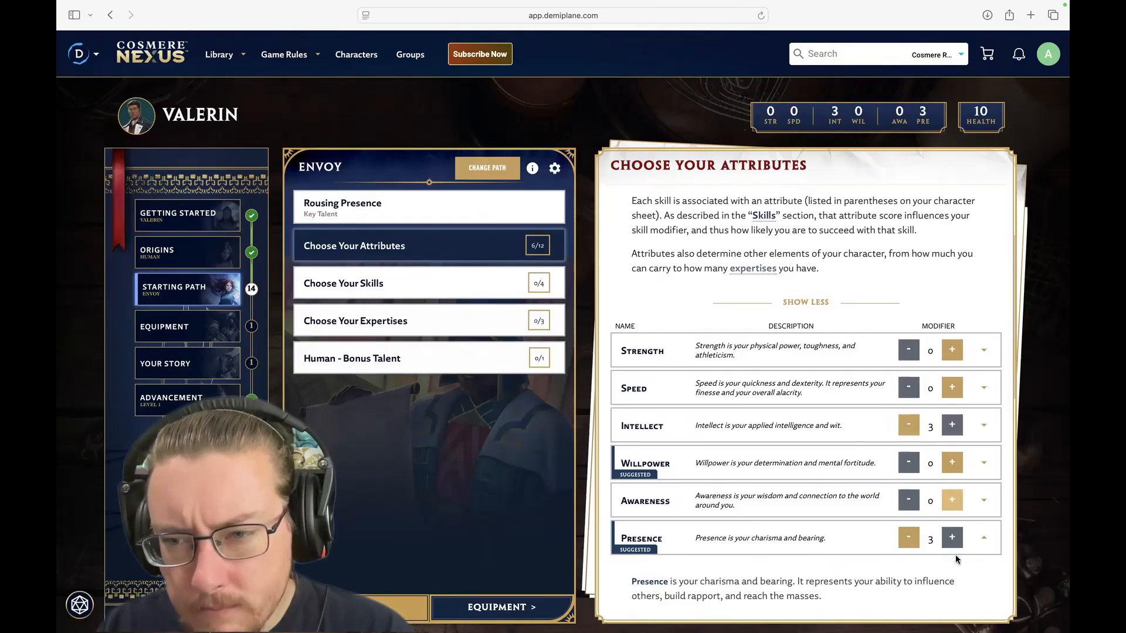
{"action": "scroll", "coordinate": [955, 547], "scroll_direction": "up", "scroll_amount": 2}
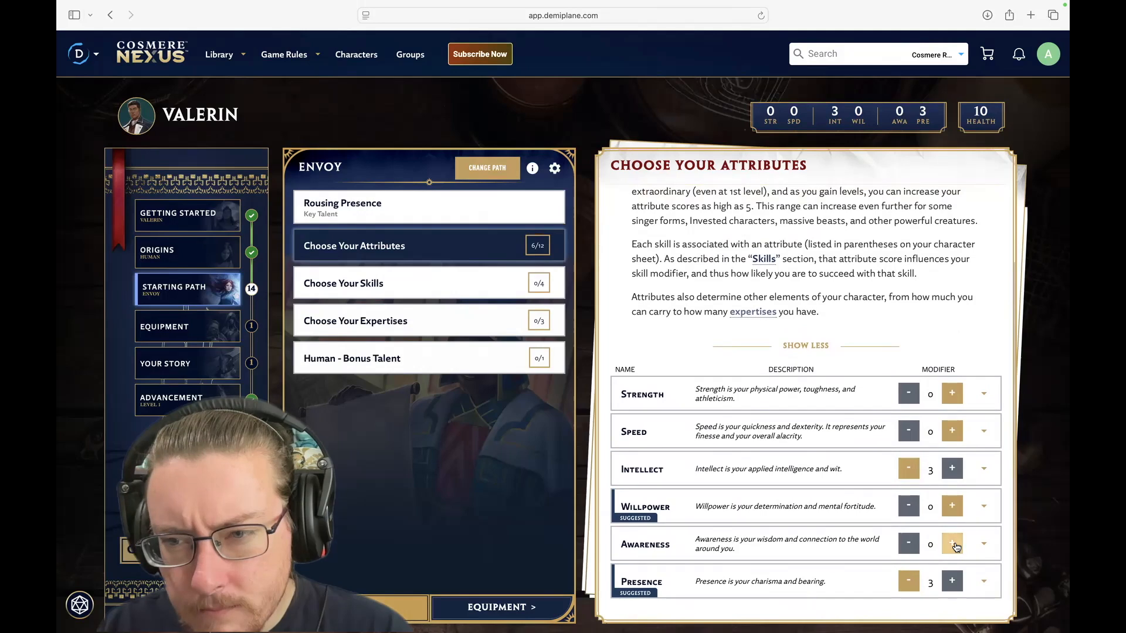
{"action": "left_click", "coordinate": [957, 479]}
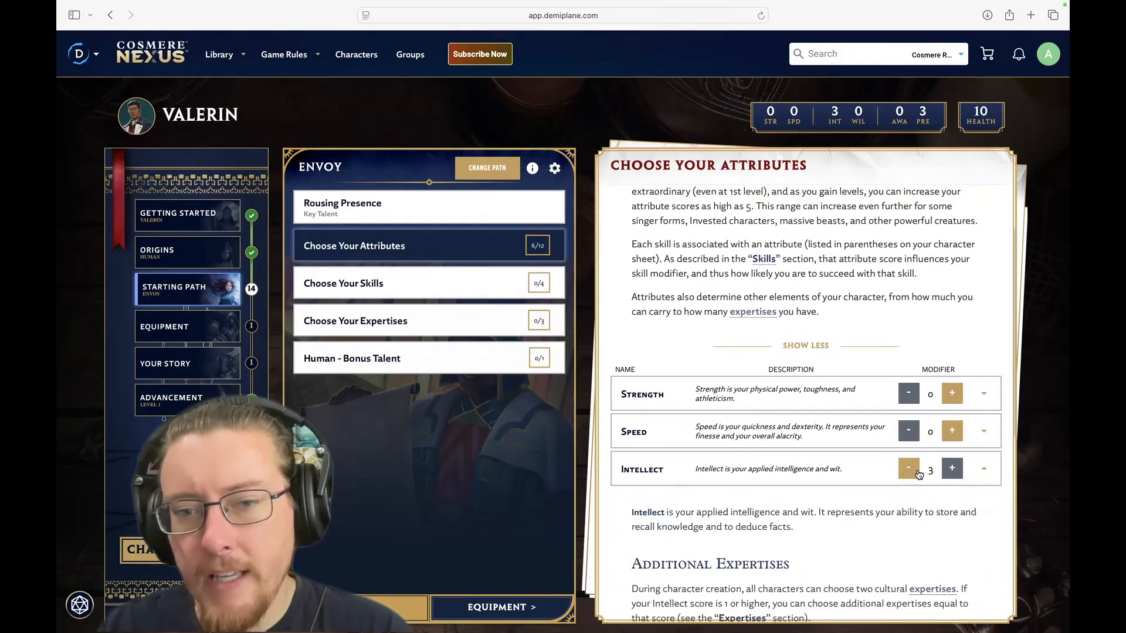
{"action": "left_click", "coordinate": [917, 470]}
{"action": "left_click", "coordinate": [952, 469]}
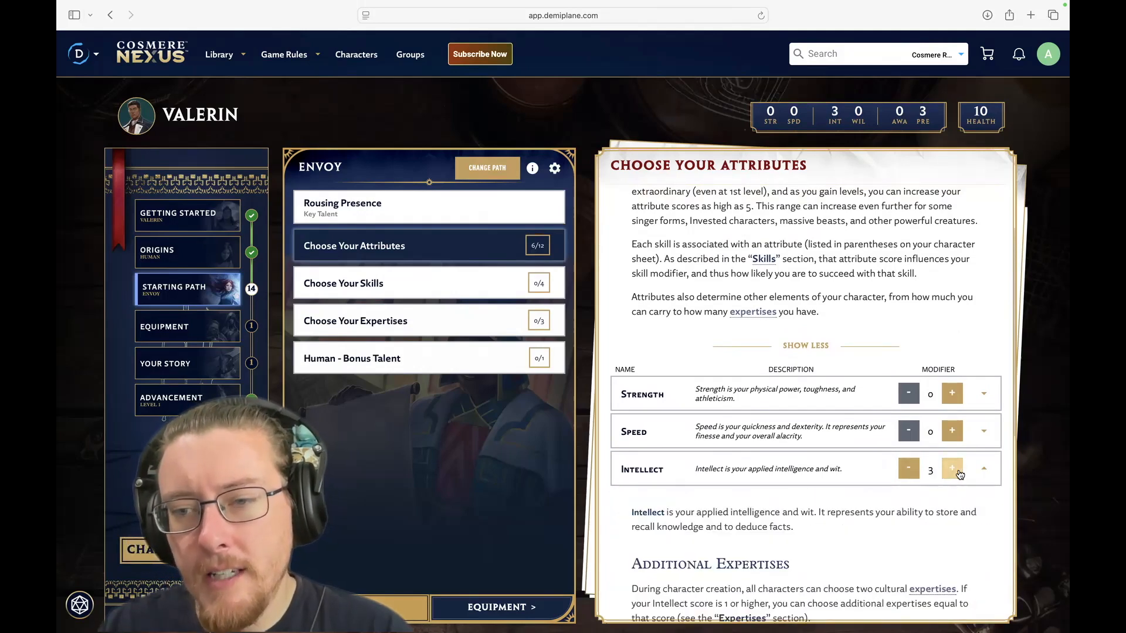
Step: Collapse the Intellect description and try the attribute at 1 and at 5
{"action": "scroll", "coordinate": [997, 501], "scroll_direction": "down", "scroll_amount": 3}
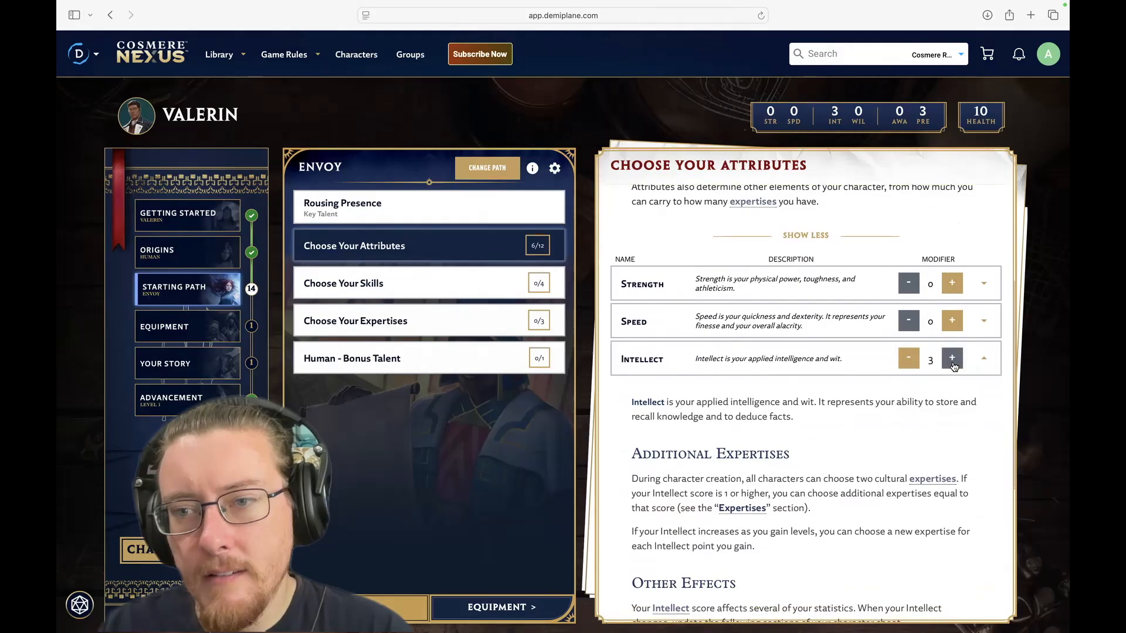
{"action": "left_click", "coordinate": [954, 366]}
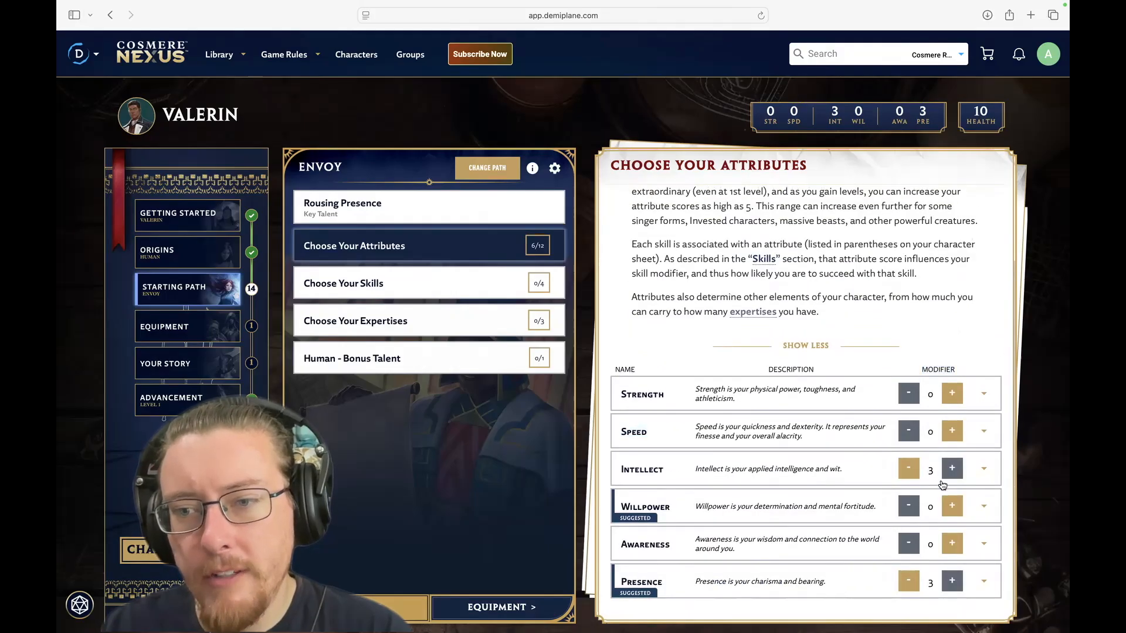
{"action": "left_click", "coordinate": [908, 468]}
{"action": "left_click", "coordinate": [908, 468]}
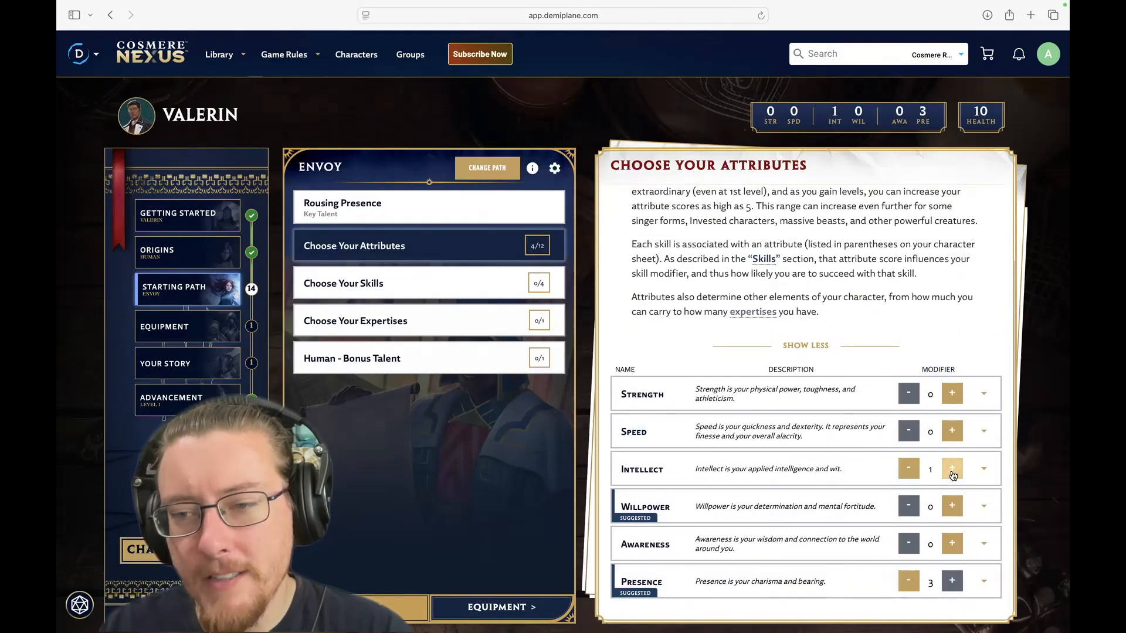
{"action": "left_click", "coordinate": [952, 468]}
{"action": "left_click", "coordinate": [952, 468]}
{"action": "left_click", "coordinate": [952, 468]}
{"action": "left_click", "coordinate": [952, 468]}
{"action": "left_click", "coordinate": [1006, 455]}
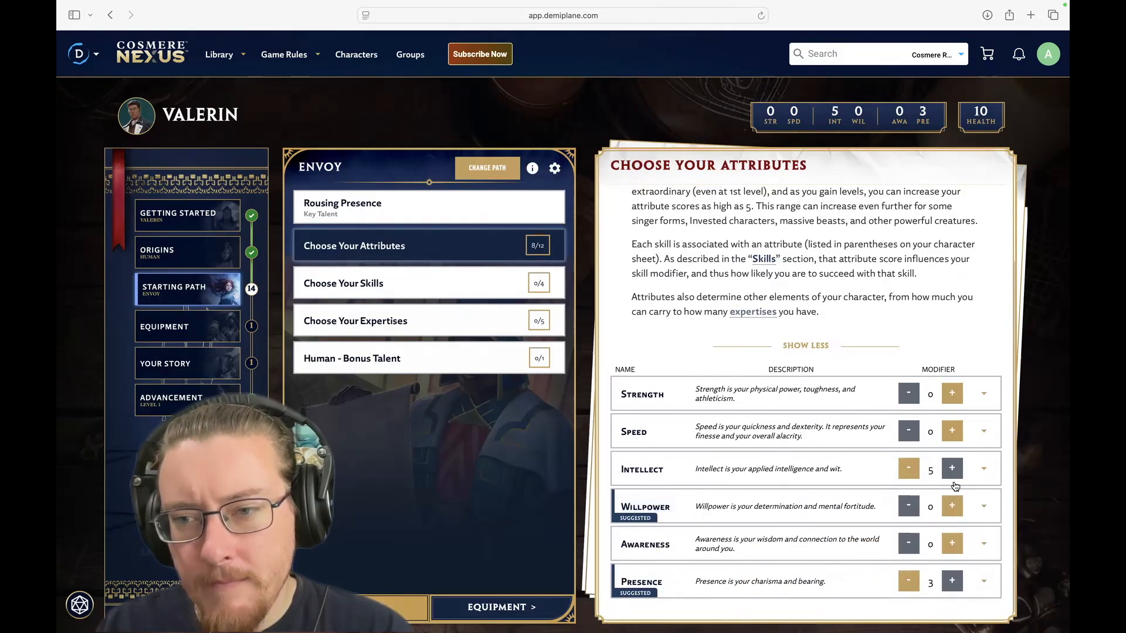
Step: Recheck the Intellect description and return the attribute to 3
{"action": "left_click", "coordinate": [985, 468]}
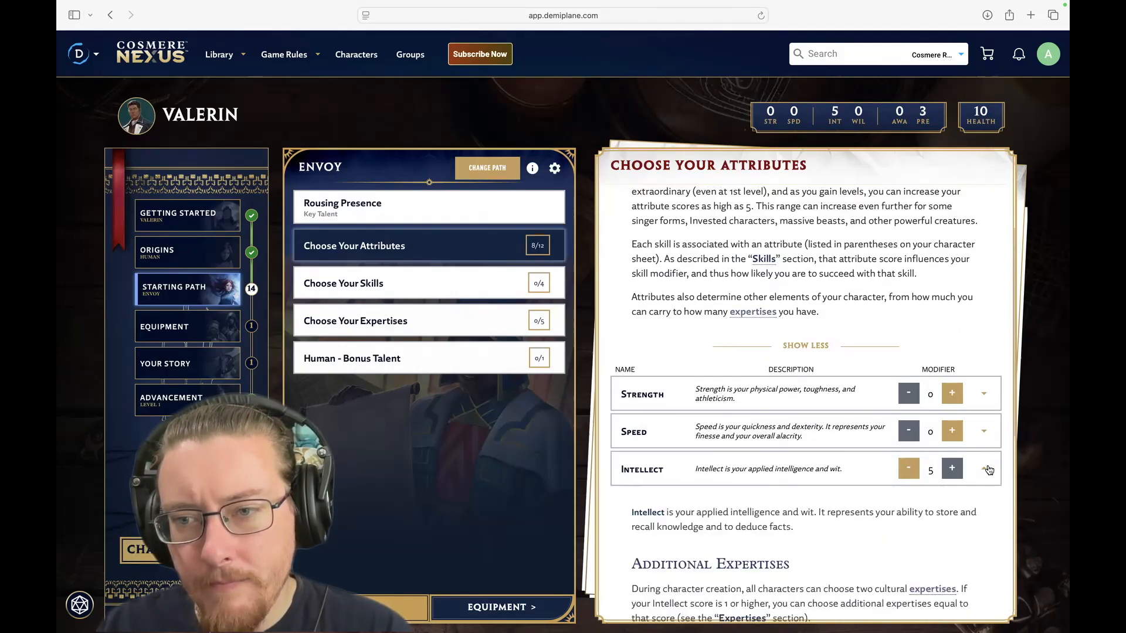
{"action": "left_click", "coordinate": [989, 470]}
{"action": "left_click", "coordinate": [914, 471]}
{"action": "left_click", "coordinate": [916, 472]}
{"action": "scroll", "coordinate": [916, 363], "scroll_direction": "up", "scroll_amount": 3}
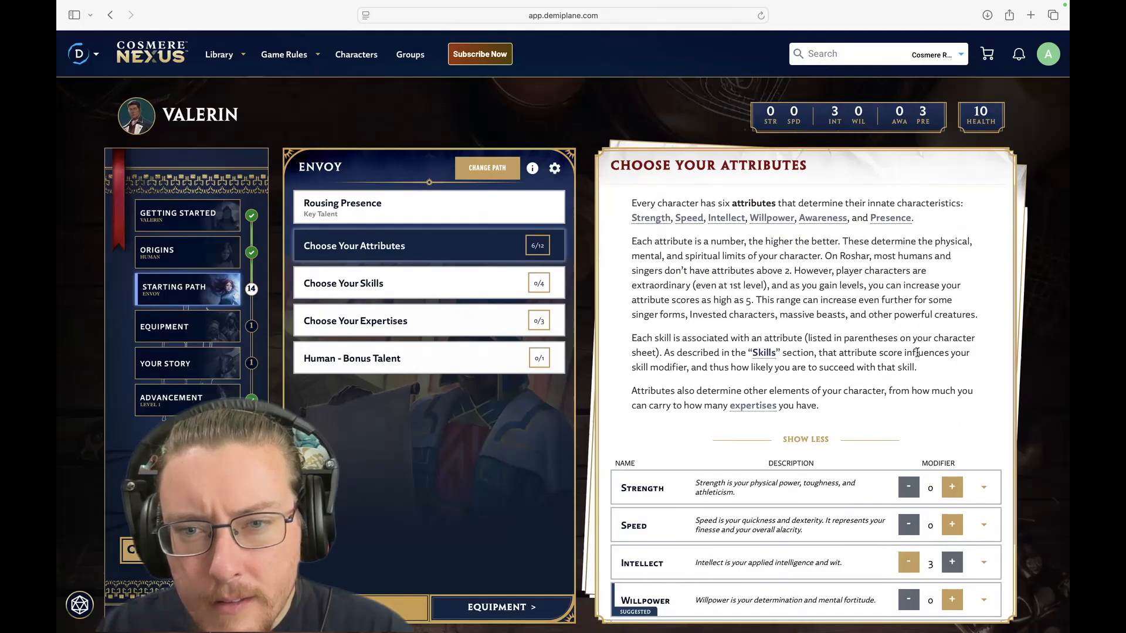
{"action": "scroll", "coordinate": [916, 352], "scroll_direction": "down", "scroll_amount": 3}
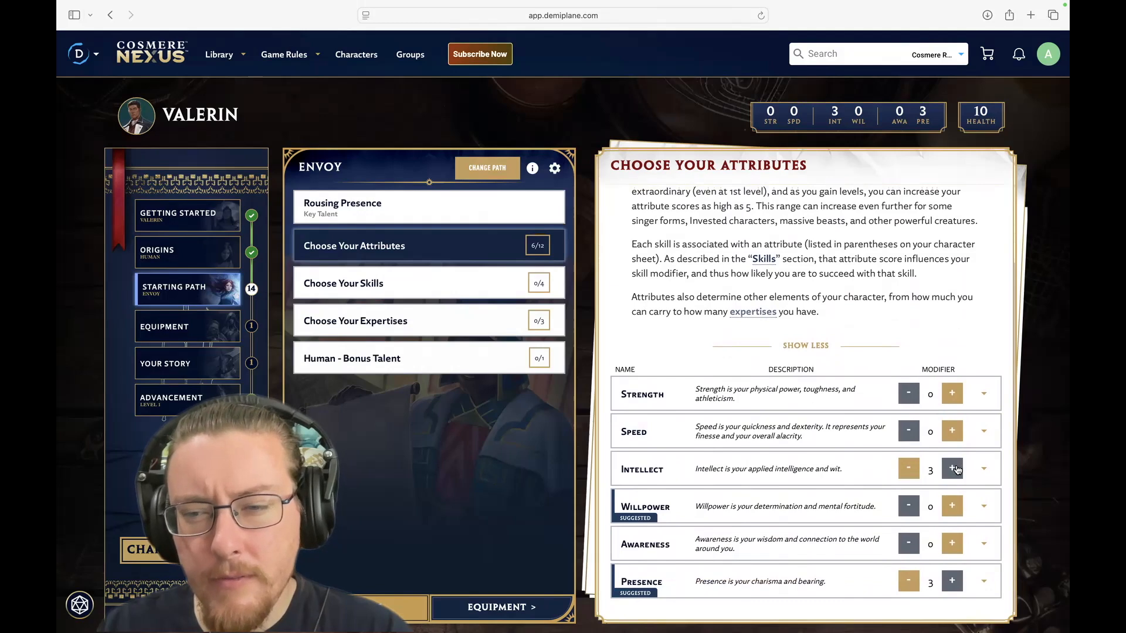
{"action": "left_click", "coordinate": [957, 469]}
{"action": "left_click", "coordinate": [956, 470]}
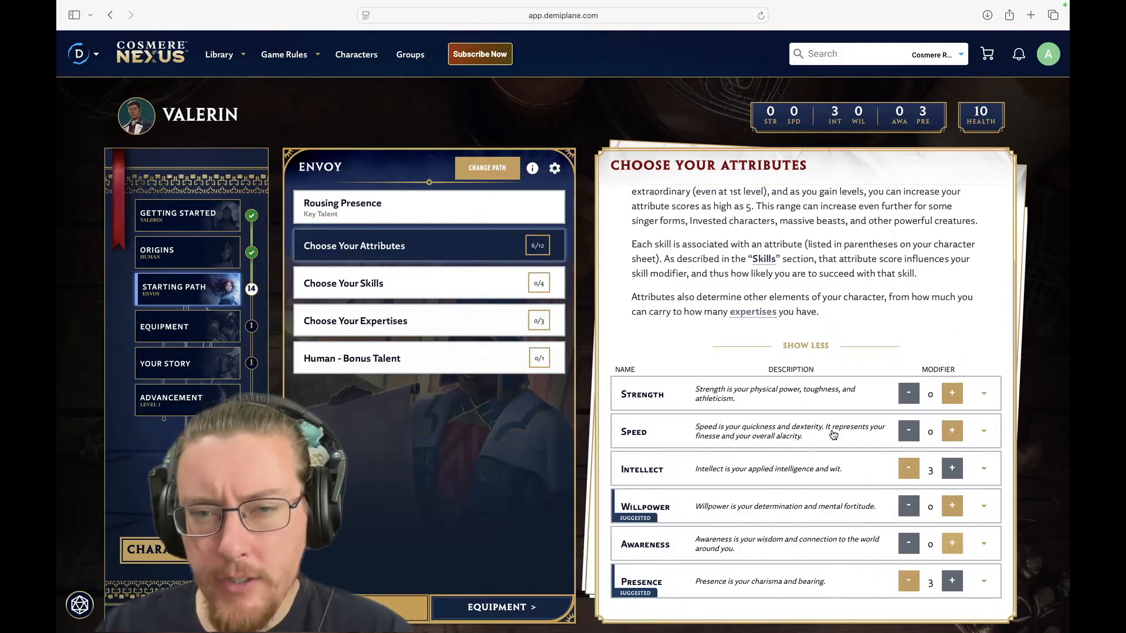
Step: Set the Awareness, Willpower and Speed attributes to 2 each
{"action": "left_click", "coordinate": [958, 552]}
{"action": "left_click", "coordinate": [958, 551]}
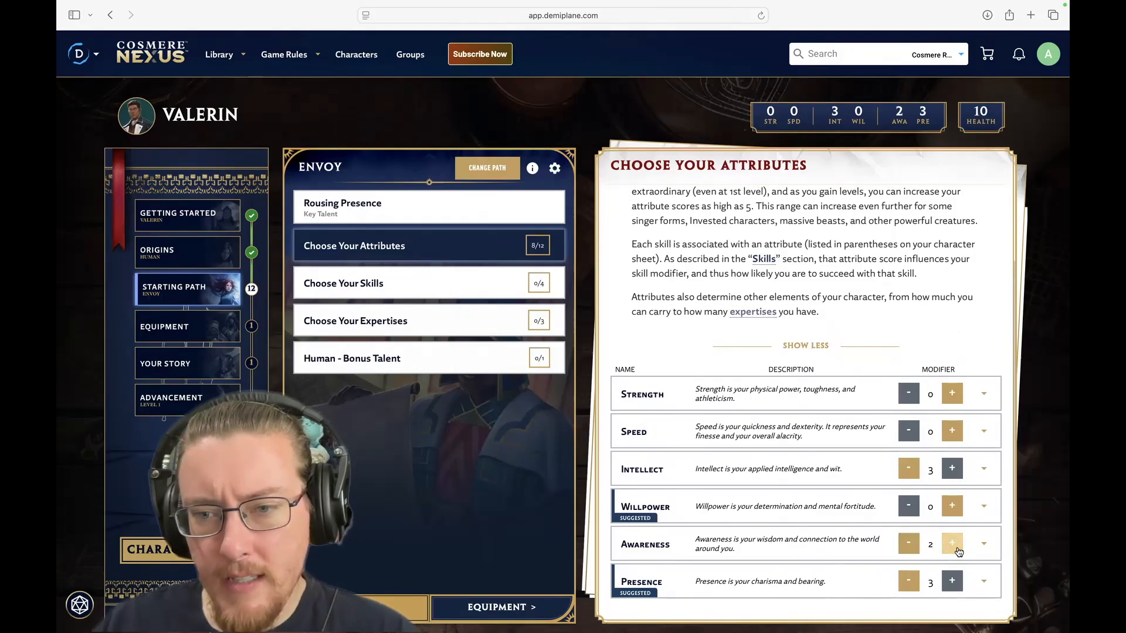
{"action": "left_click", "coordinate": [957, 513]}
{"action": "left_click", "coordinate": [957, 513]}
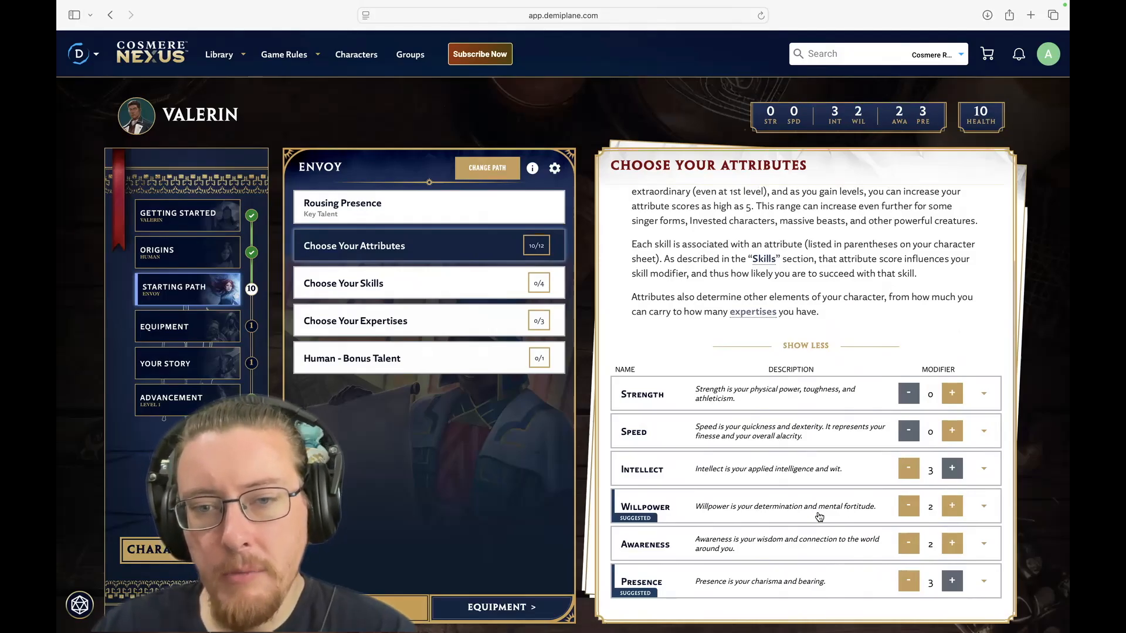
{"action": "left_click", "coordinate": [952, 432]}
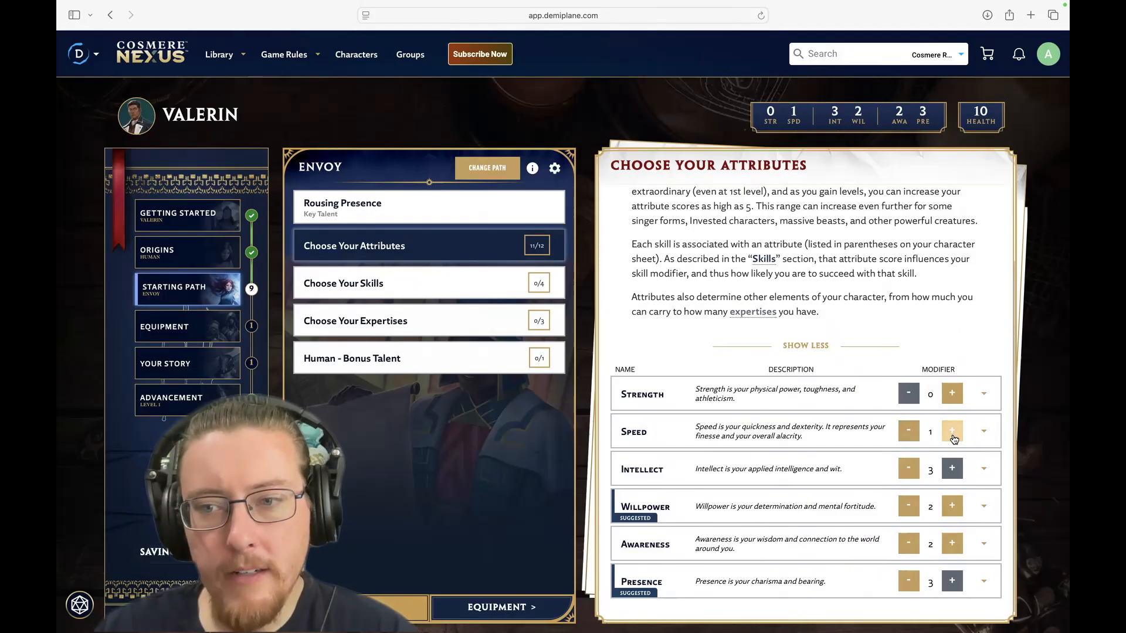
{"action": "left_click", "coordinate": [952, 434]}
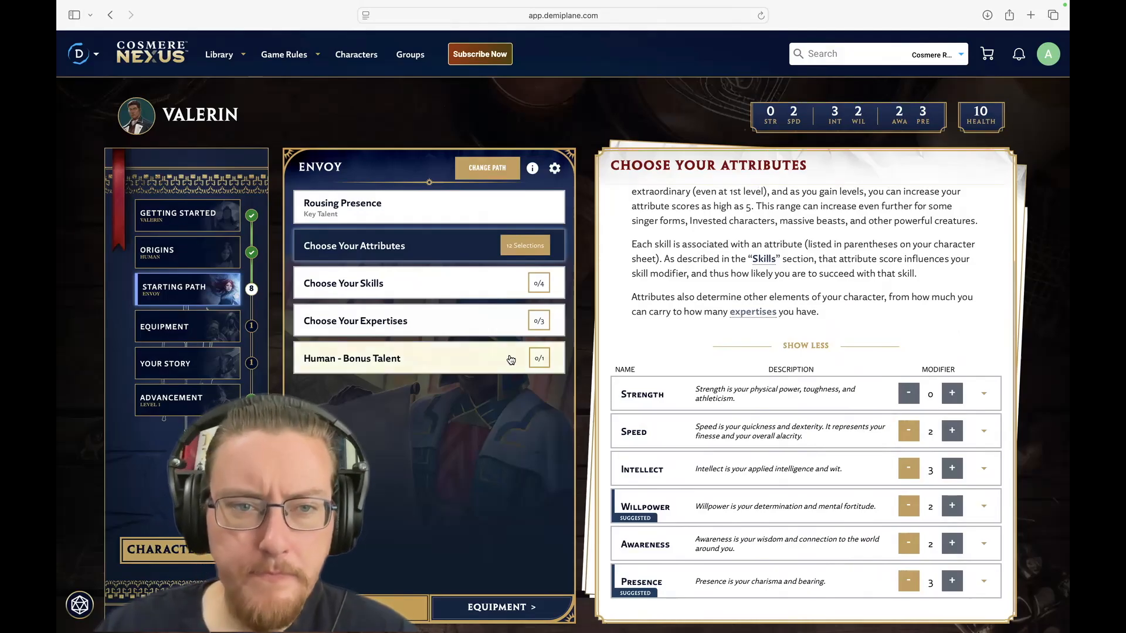
Step: Open the skill choices and look through the physical, cognitive and spiritual skills
{"action": "left_click", "coordinate": [463, 286]}
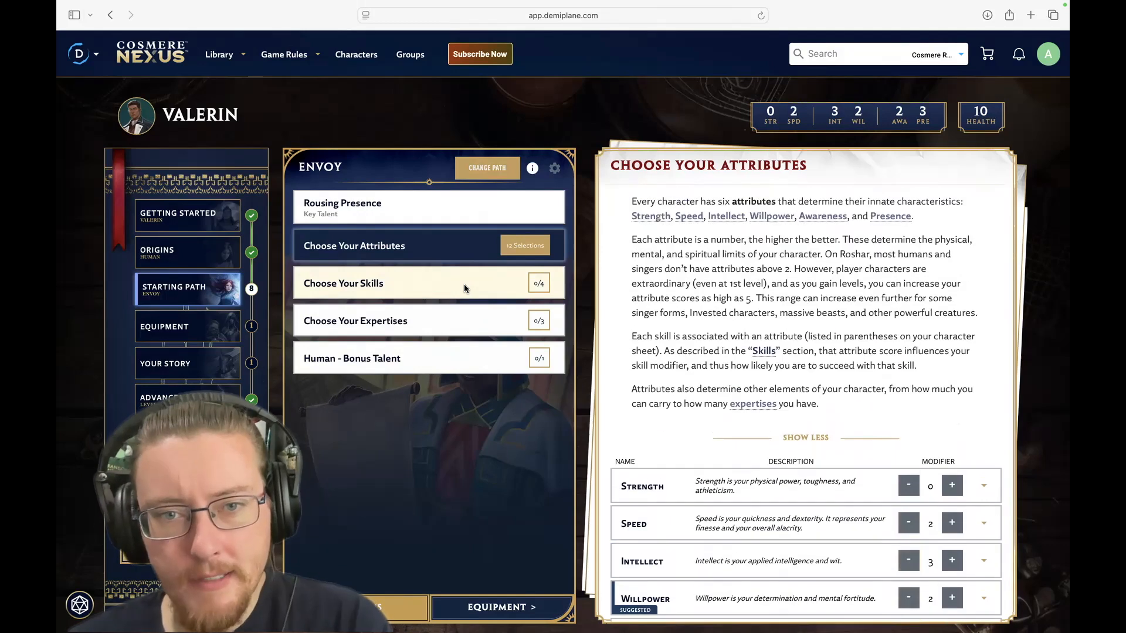
{"action": "scroll", "coordinate": [809, 361], "scroll_direction": "down", "scroll_amount": 10}
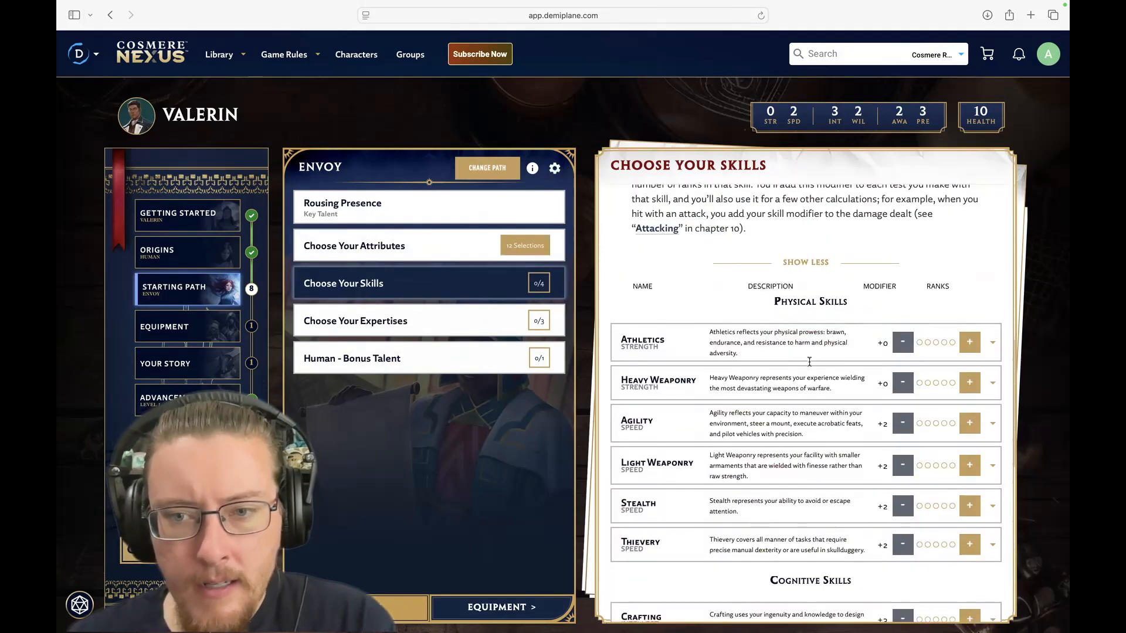
{"action": "scroll", "coordinate": [809, 363], "scroll_direction": "down", "scroll_amount": 5}
{"action": "scroll", "coordinate": [810, 366], "scroll_direction": "down", "scroll_amount": 2}
{"action": "scroll", "coordinate": [762, 369], "scroll_direction": "up", "scroll_amount": 1}
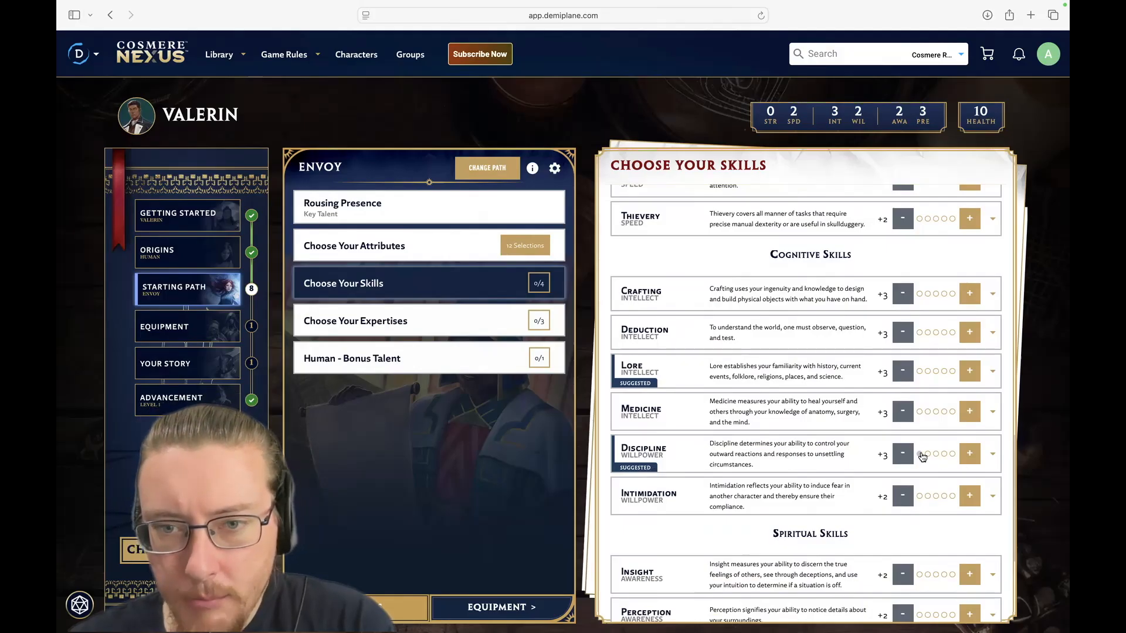
{"action": "scroll", "coordinate": [921, 457], "scroll_direction": "up", "scroll_amount": 5}
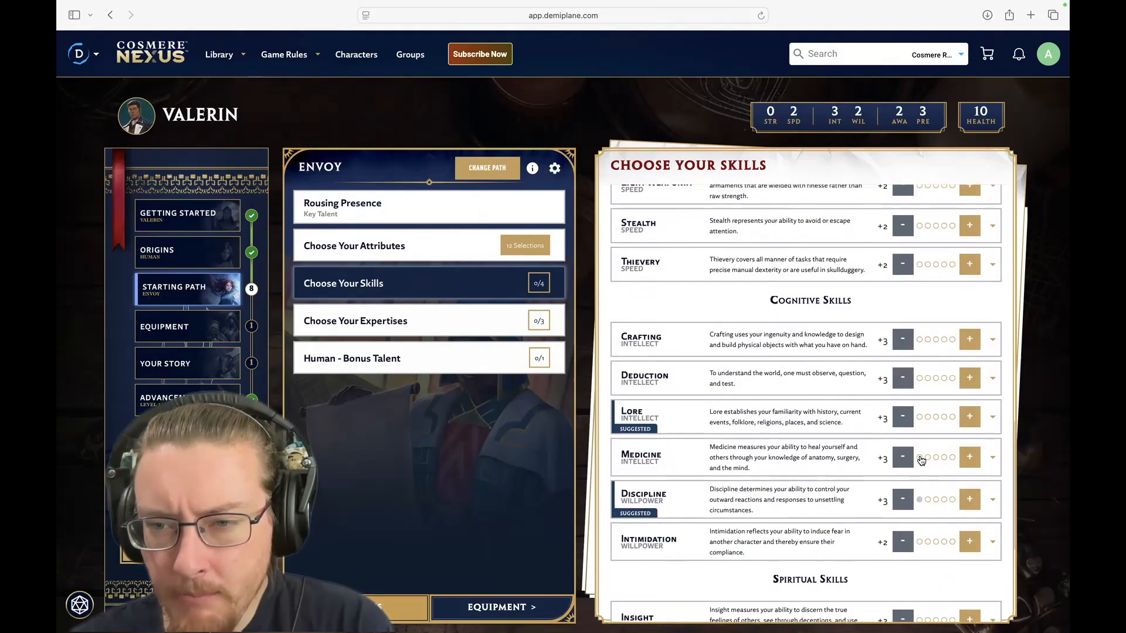
{"action": "scroll", "coordinate": [921, 460], "scroll_direction": "up", "scroll_amount": 3}
{"action": "scroll", "coordinate": [921, 461], "scroll_direction": "down", "scroll_amount": 10}
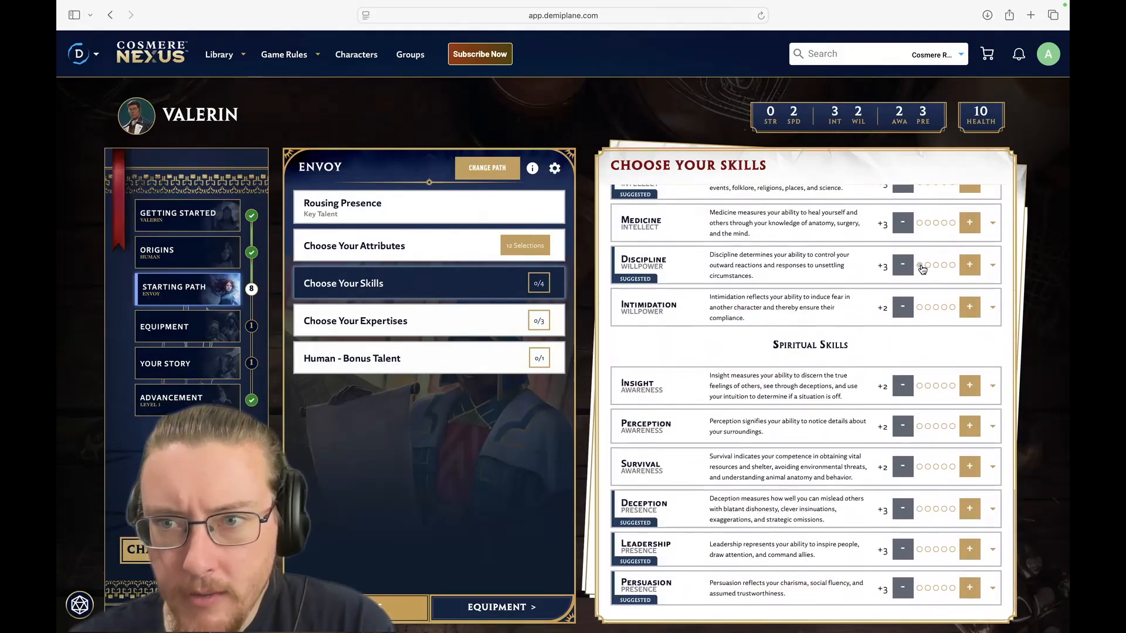
Step: Raise the Discipline skill to two ranks and expand its description
{"action": "scroll", "coordinate": [907, 328], "scroll_direction": "up", "scroll_amount": 3}
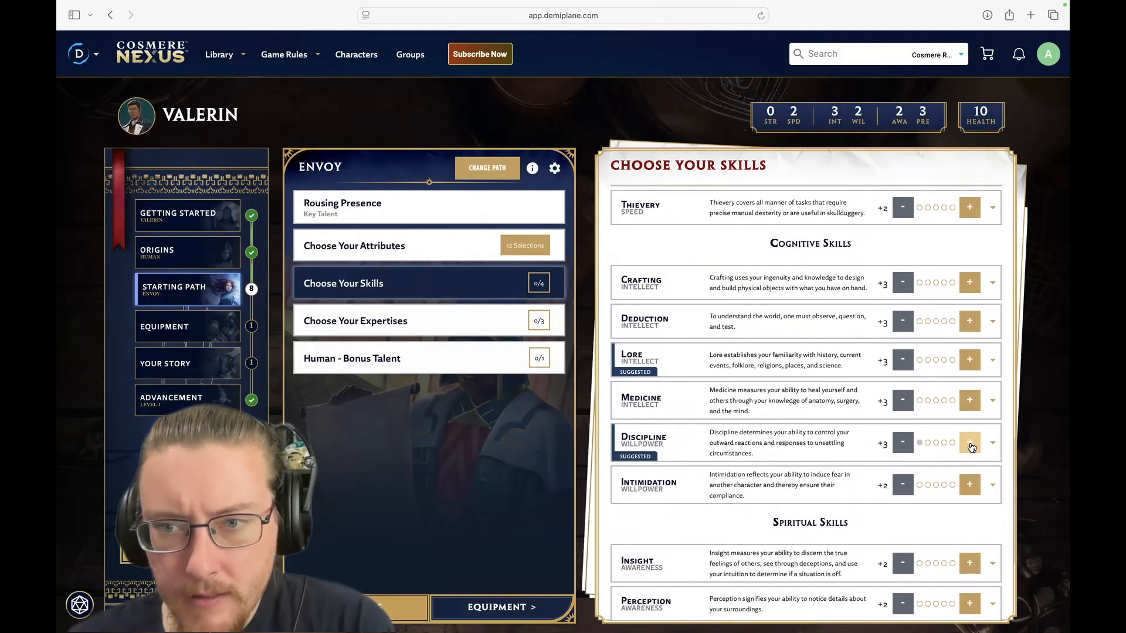
{"action": "left_click", "coordinate": [970, 444]}
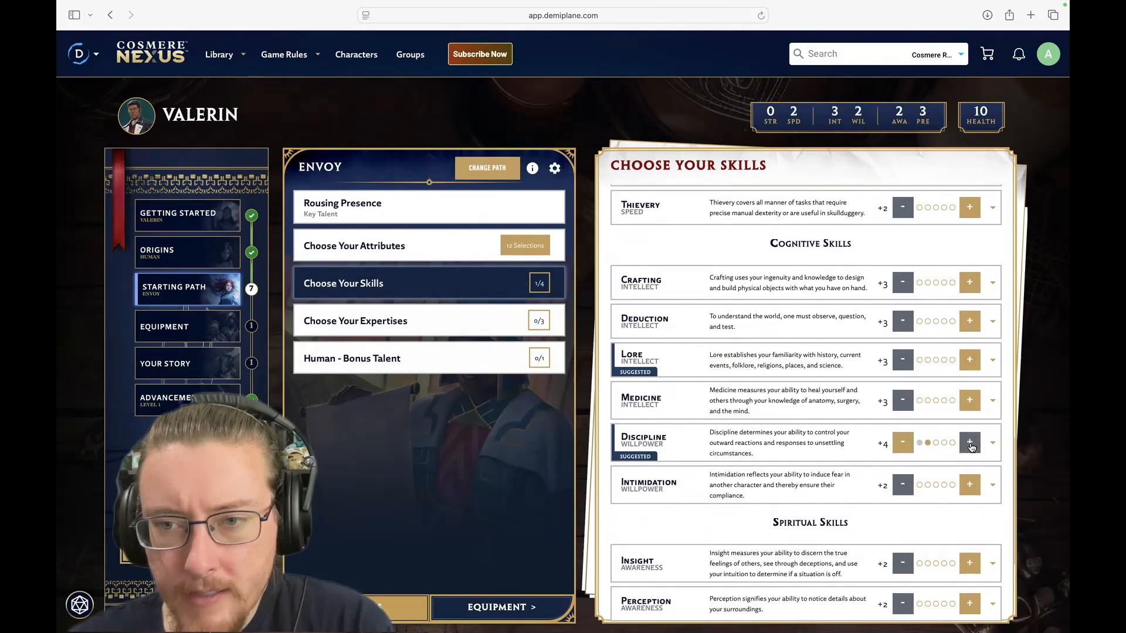
{"action": "scroll", "coordinate": [853, 467], "scroll_direction": "down", "scroll_amount": 3}
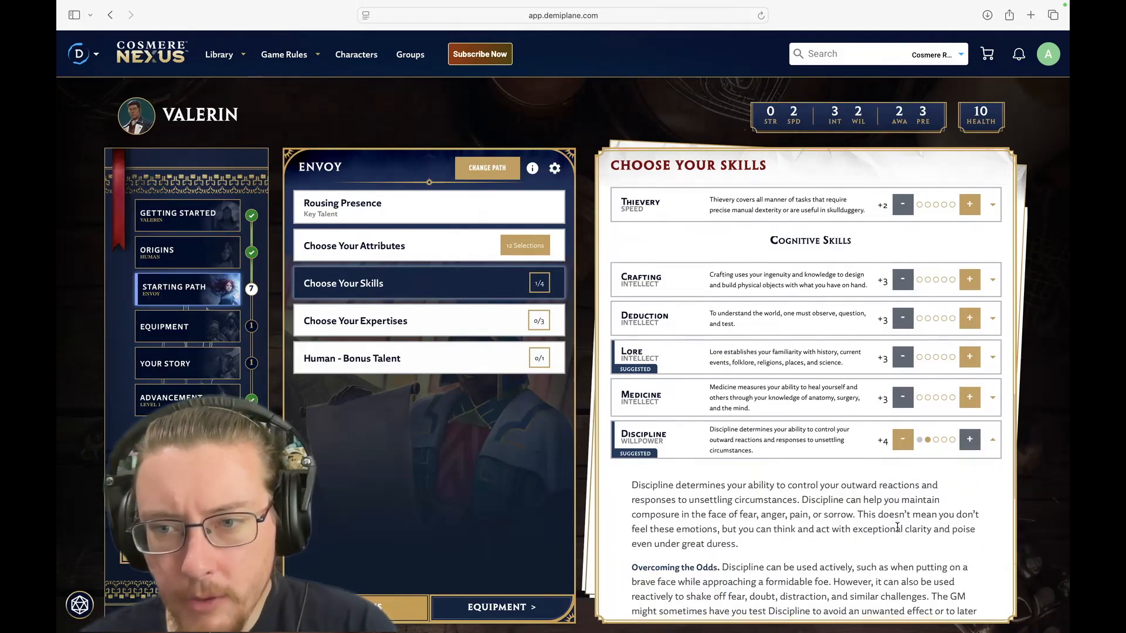
{"action": "scroll", "coordinate": [895, 526], "scroll_direction": "up", "scroll_amount": 1}
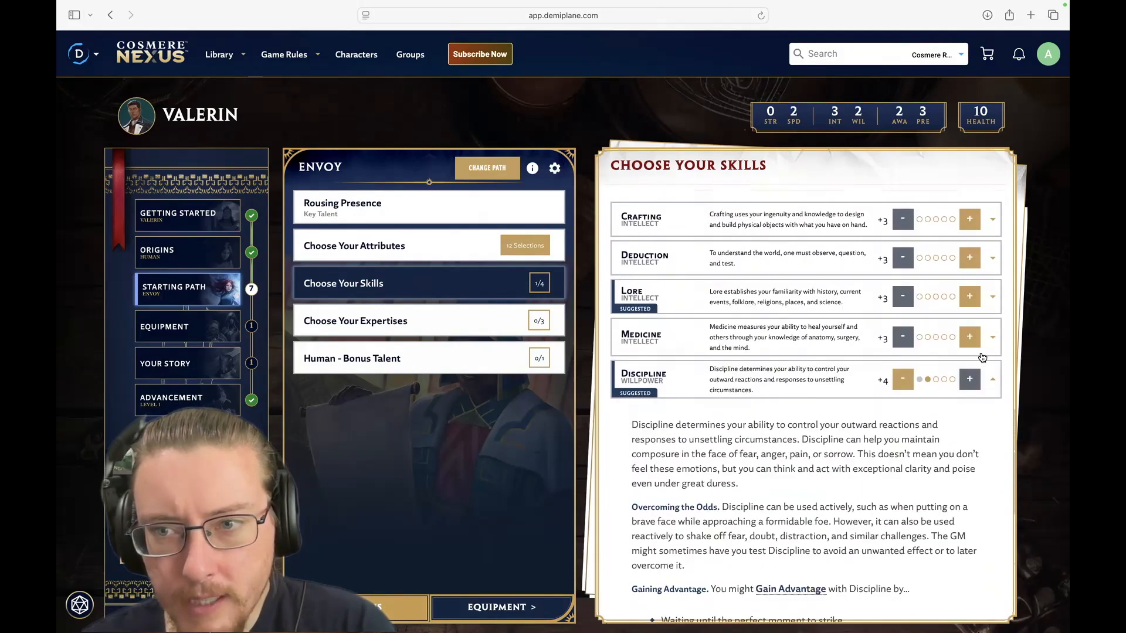
Step: Review the guidance on using skills and on skill ranks and modifiers, returning to the cognitive skills
{"action": "scroll", "coordinate": [971, 383], "scroll_direction": "up", "scroll_amount": 10}
{"action": "scroll", "coordinate": [971, 383], "scroll_direction": "up", "scroll_amount": 3}
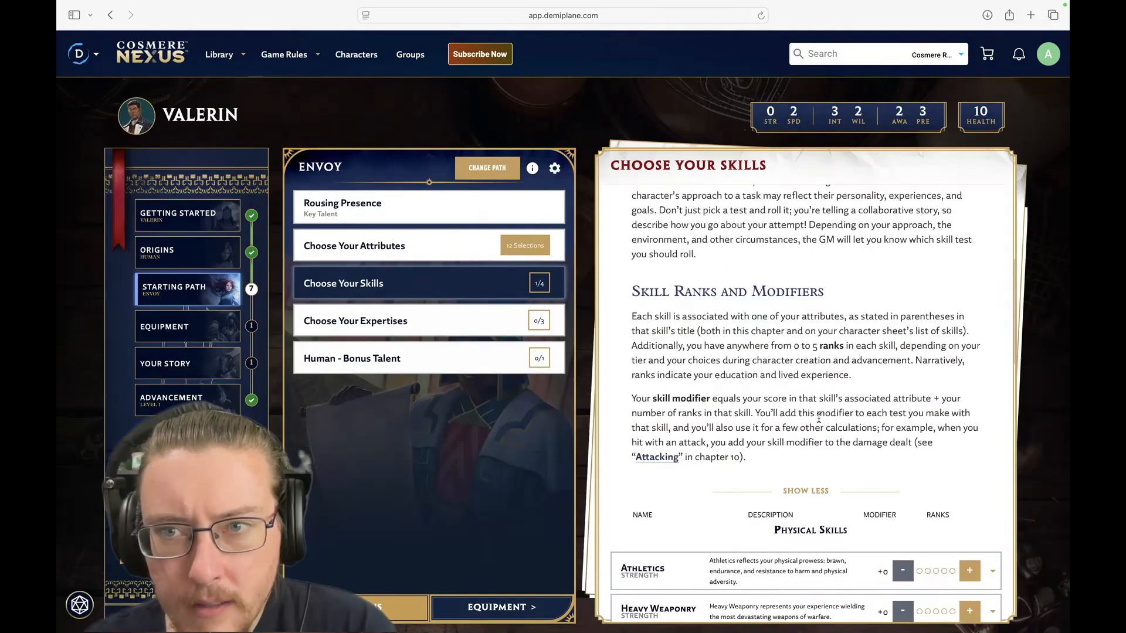
{"action": "scroll", "coordinate": [819, 418], "scroll_direction": "up", "scroll_amount": 6}
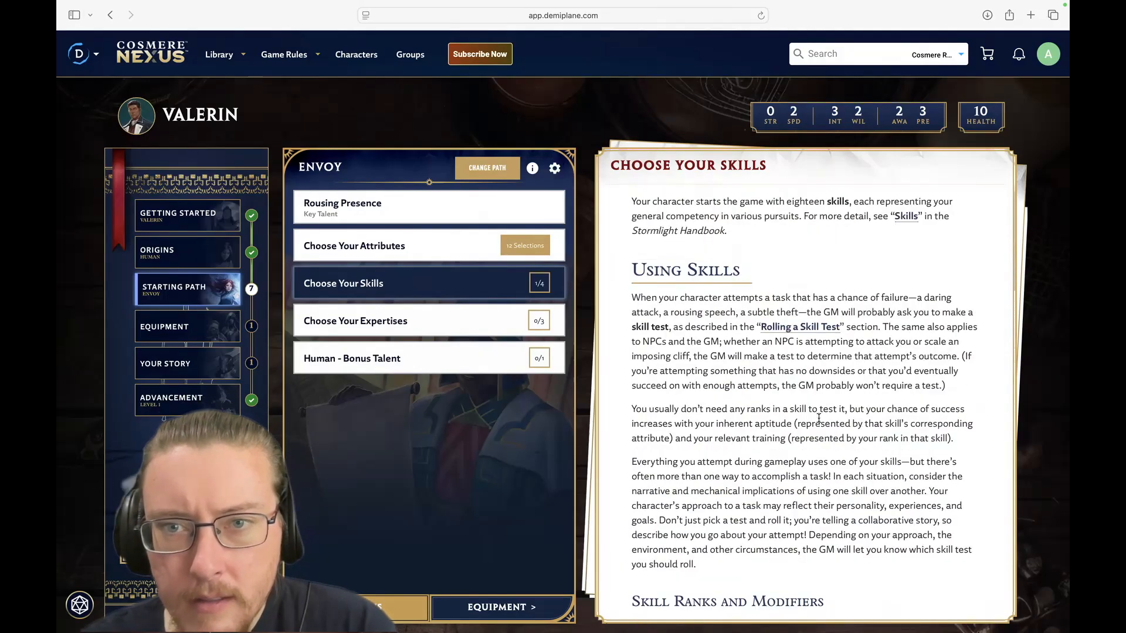
{"action": "scroll", "coordinate": [819, 417], "scroll_direction": "down", "scroll_amount": 15}
{"action": "scroll", "coordinate": [819, 418], "scroll_direction": "up", "scroll_amount": 2}
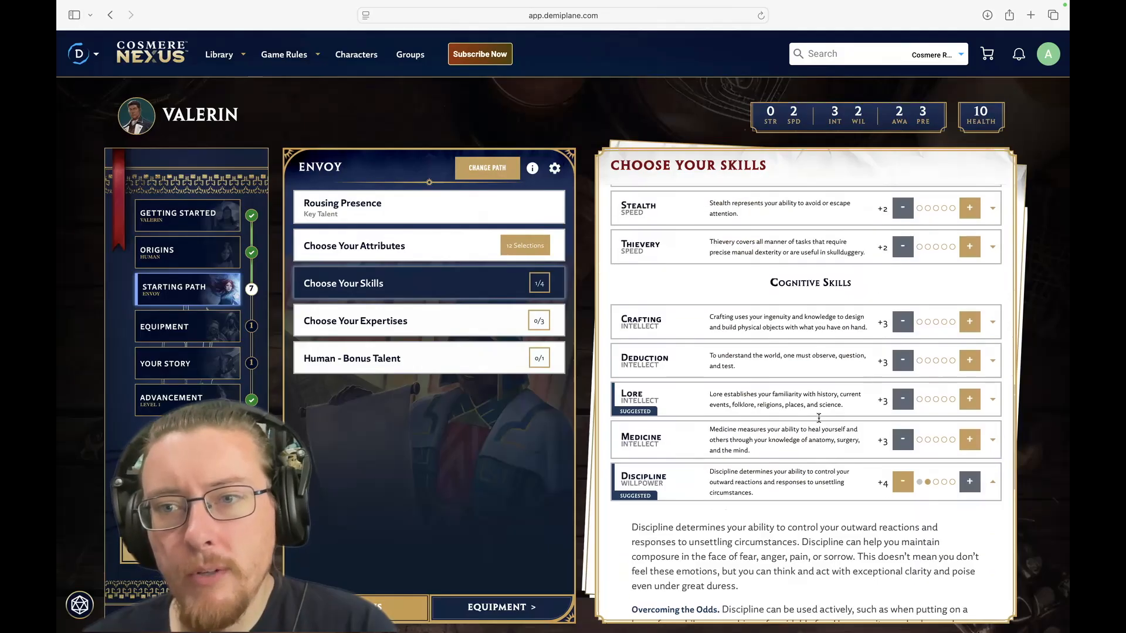
{"action": "scroll", "coordinate": [819, 417], "scroll_direction": "down", "scroll_amount": 2}
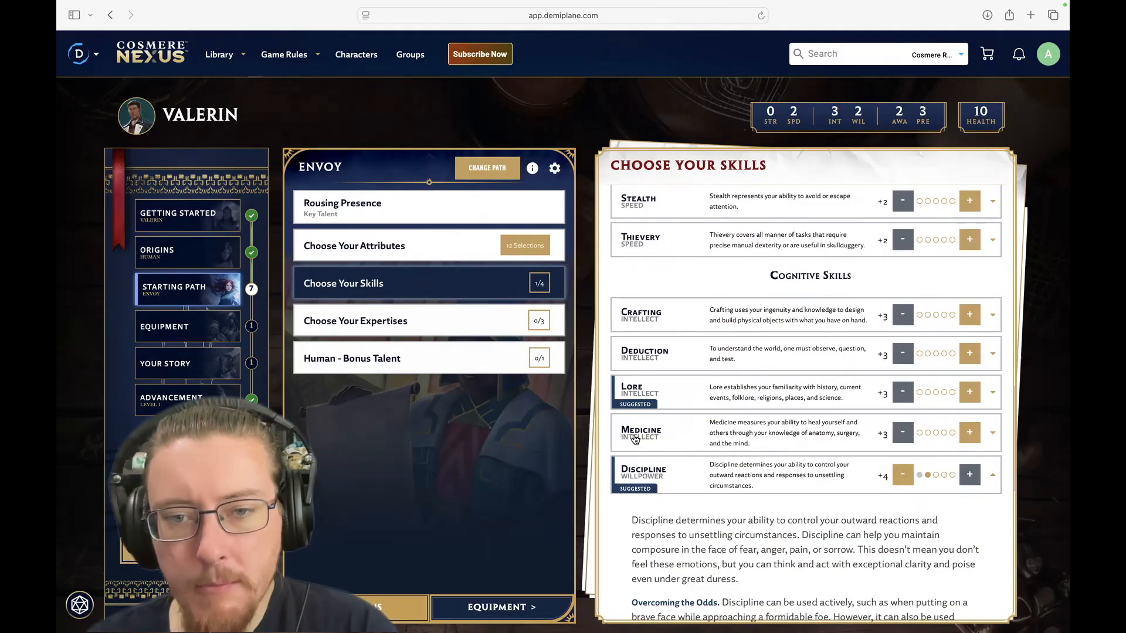
Step: Give the Lore skill two ranks and collapse the Discipline description
{"action": "left_click", "coordinate": [976, 399]}
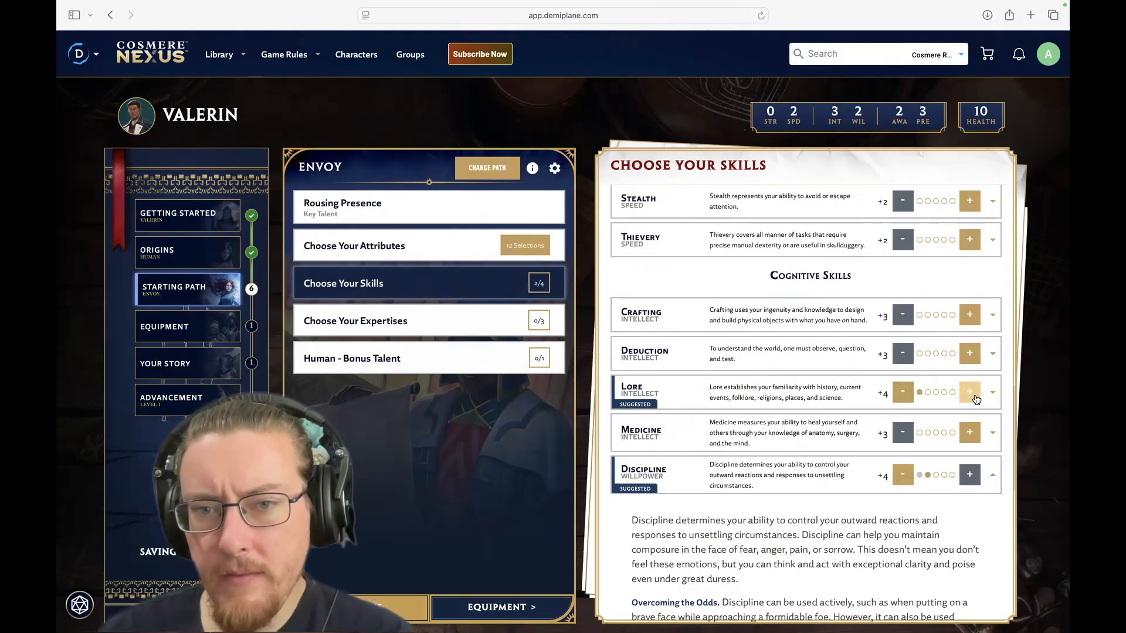
{"action": "left_click", "coordinate": [976, 399]}
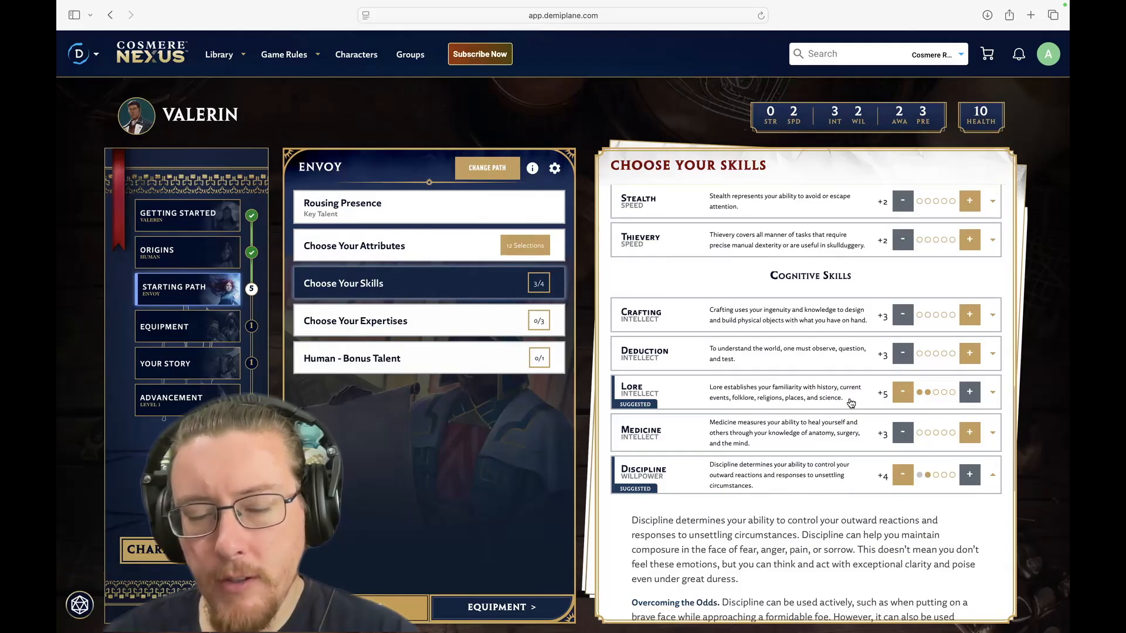
{"action": "scroll", "coordinate": [851, 402], "scroll_direction": "up", "scroll_amount": 2}
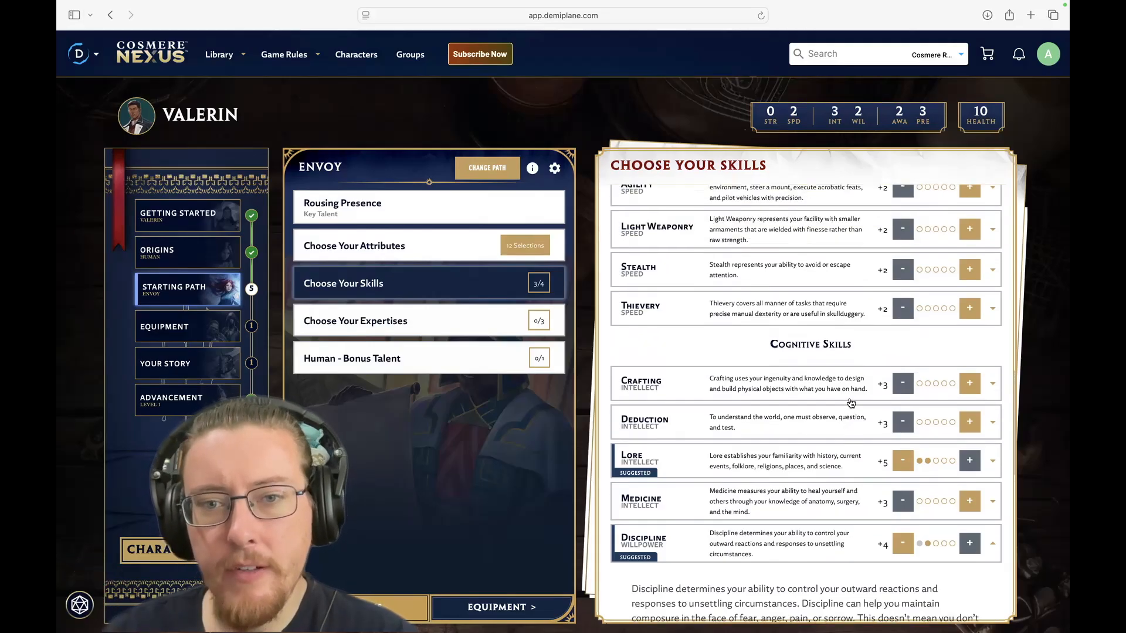
{"action": "scroll", "coordinate": [853, 536], "scroll_direction": "down", "scroll_amount": 3}
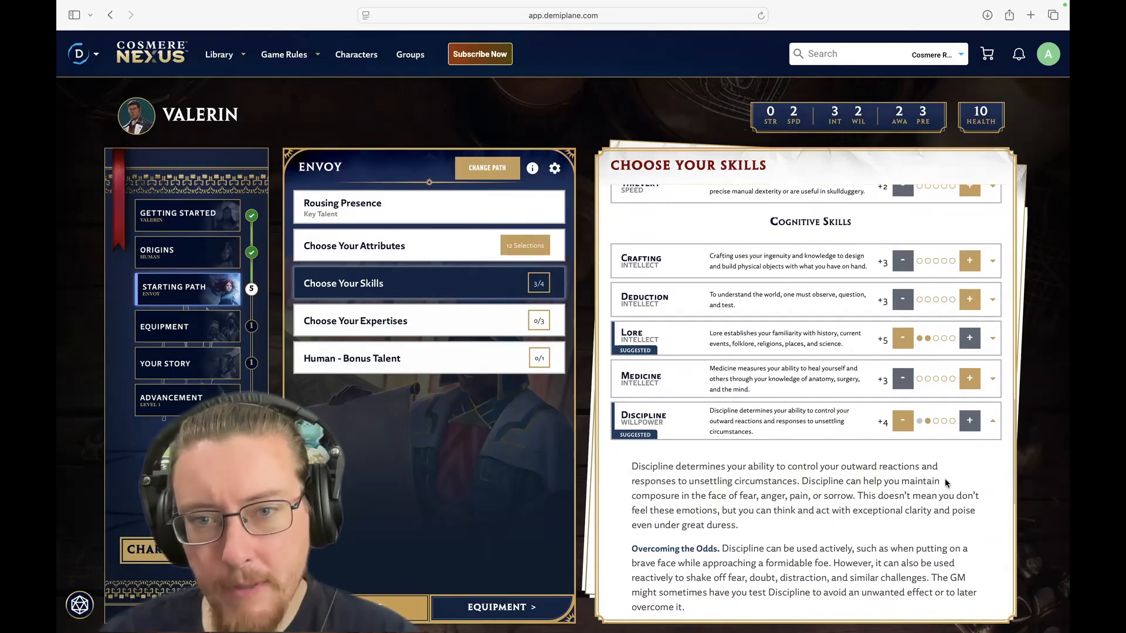
{"action": "scroll", "coordinate": [946, 483], "scroll_direction": "down", "scroll_amount": 2}
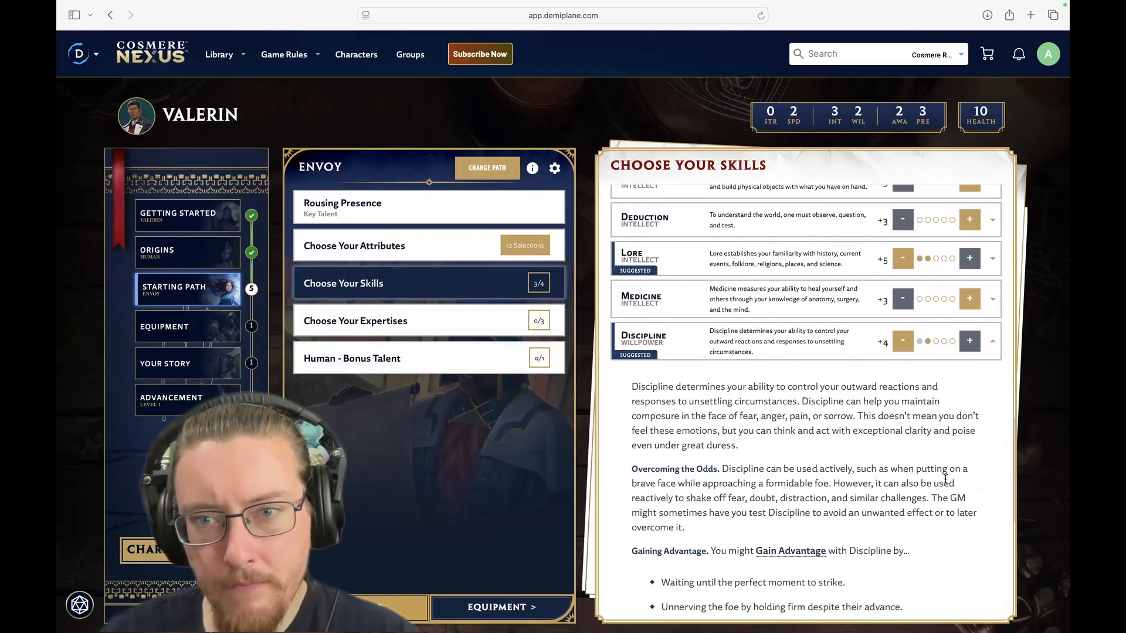
{"action": "left_click", "coordinate": [991, 343]}
{"action": "scroll", "coordinate": [973, 470], "scroll_direction": "down", "scroll_amount": 2}
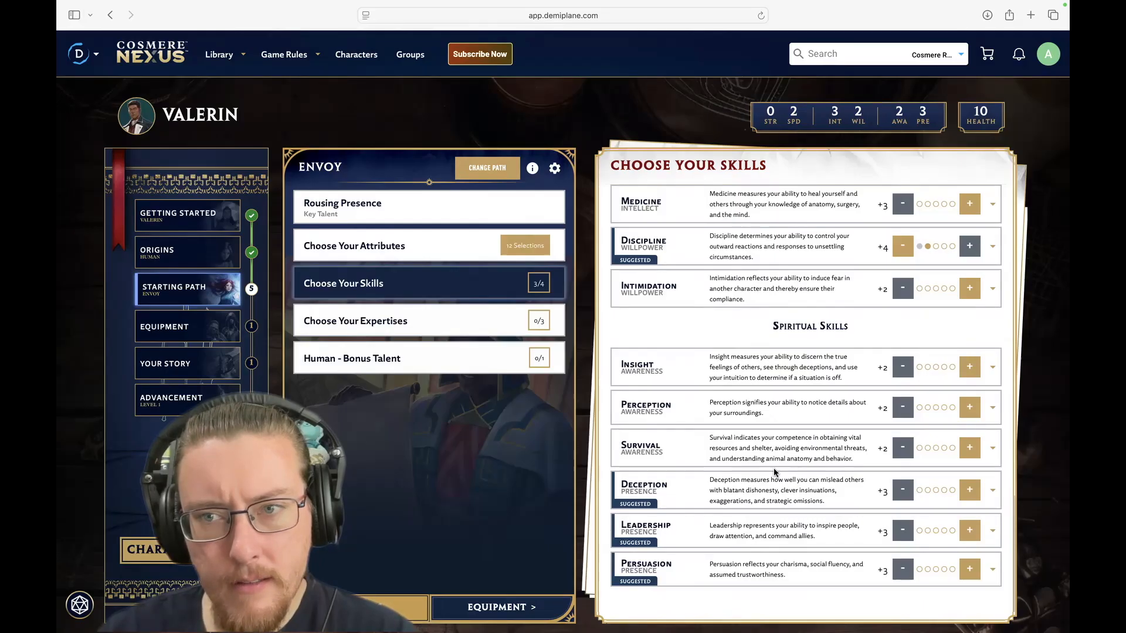
Step: Reduce the Lore and Discipline skills to one rank each
{"action": "scroll", "coordinate": [773, 468], "scroll_direction": "up", "scroll_amount": 3}
{"action": "left_click", "coordinate": [903, 259]}
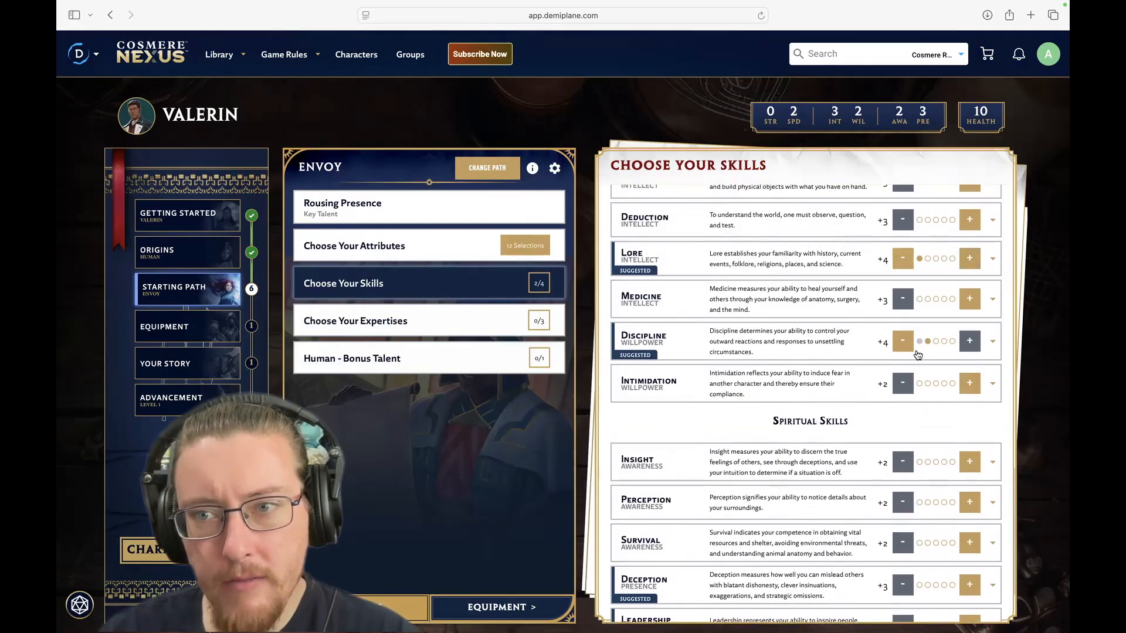
{"action": "left_click", "coordinate": [900, 343]}
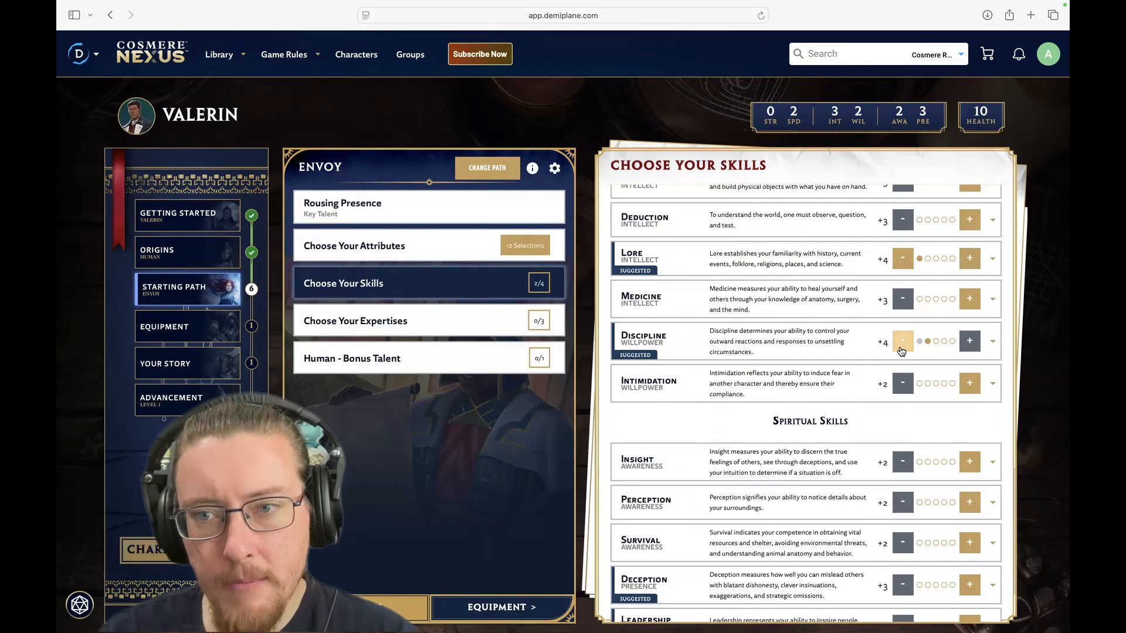
Step: Add one rank each to the Persuasion and Leadership skills
{"action": "scroll", "coordinate": [809, 449], "scroll_direction": "down", "scroll_amount": 3}
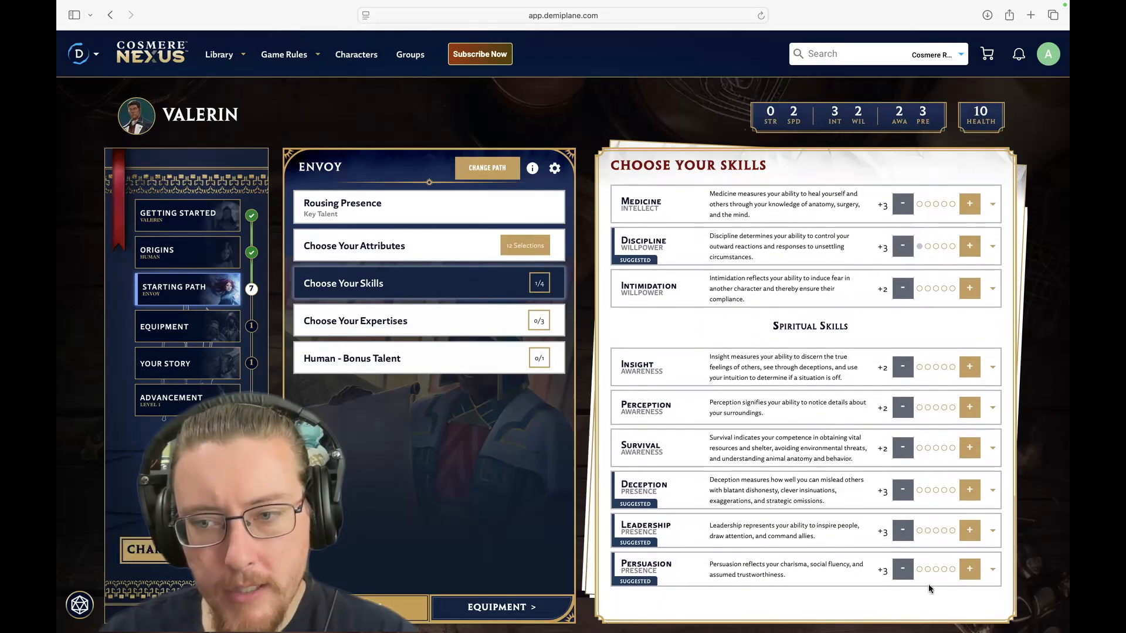
{"action": "left_click", "coordinate": [969, 569]}
{"action": "left_click", "coordinate": [970, 532]}
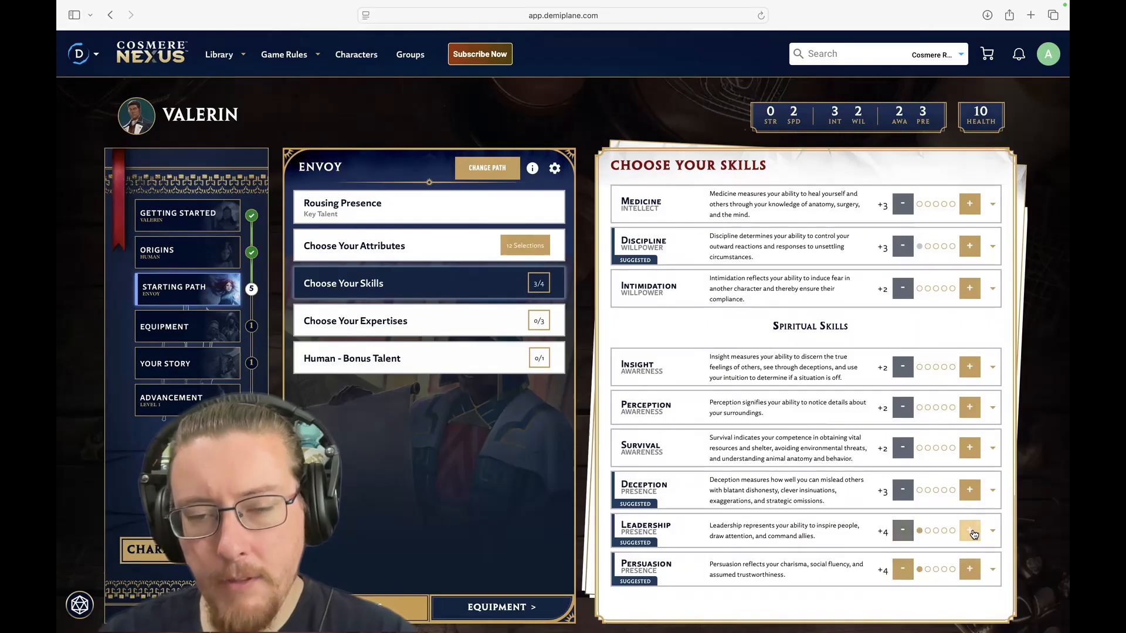
{"action": "left_click", "coordinate": [971, 491]}
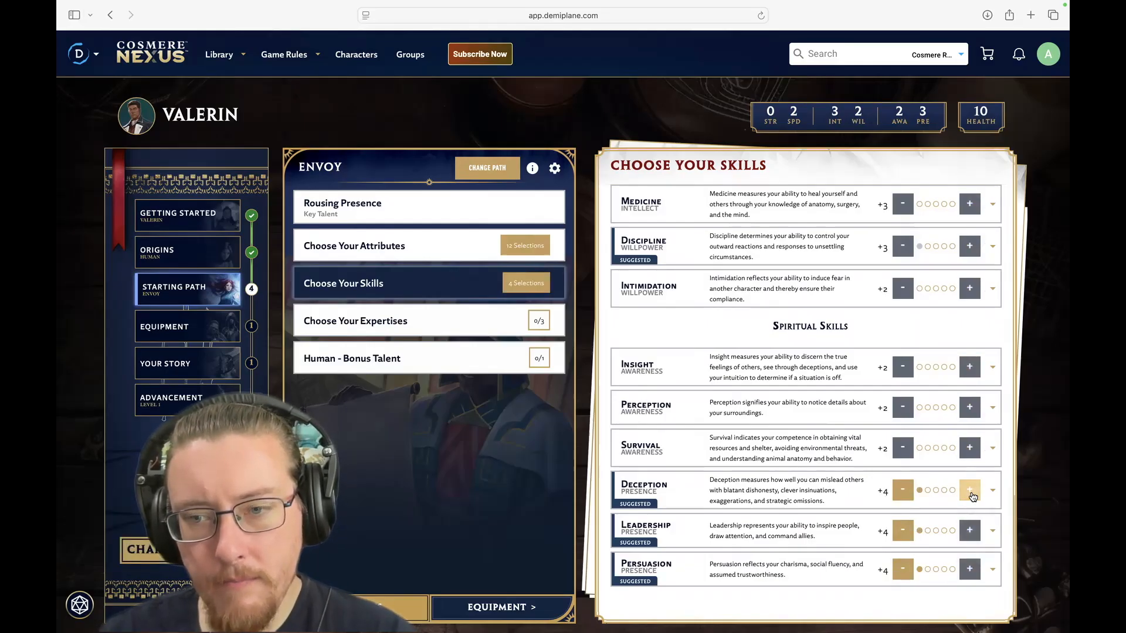
{"action": "scroll", "coordinate": [793, 362], "scroll_direction": "up", "scroll_amount": 3}
{"action": "scroll", "coordinate": [793, 362], "scroll_direction": "down", "scroll_amount": 3}
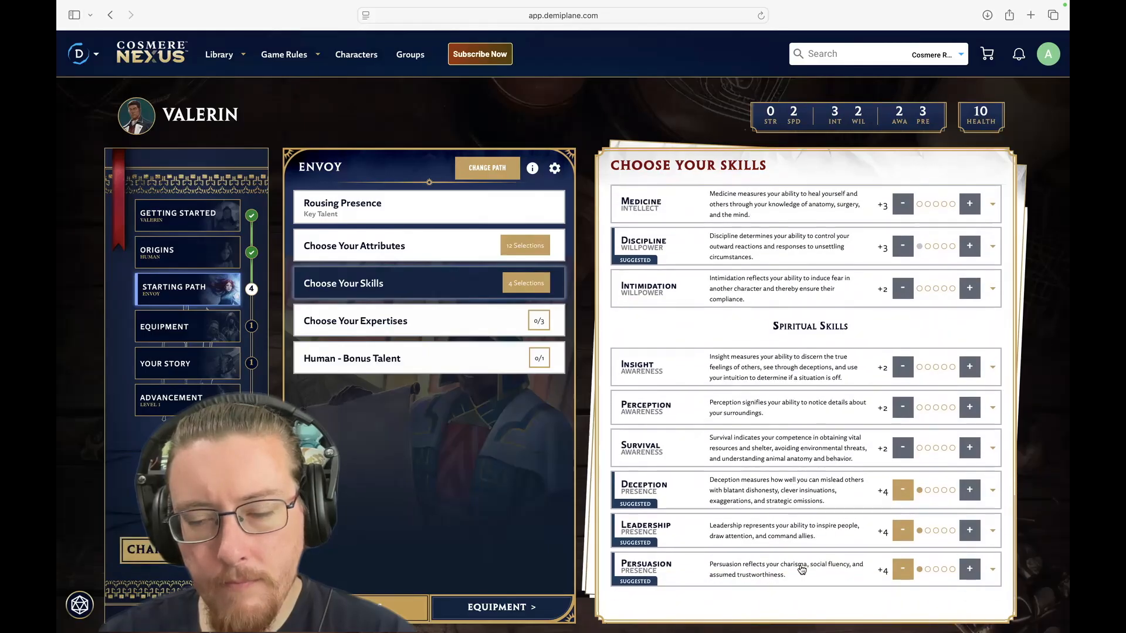
{"action": "left_click", "coordinate": [905, 492]}
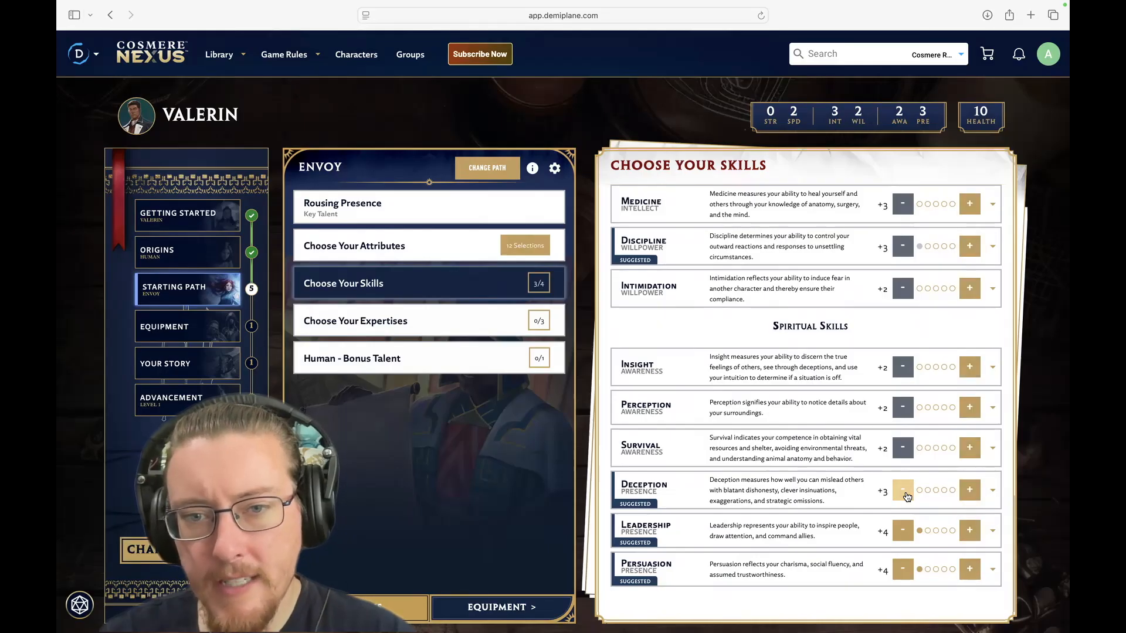
Step: Add one rank to the Perception skill
{"action": "left_click", "coordinate": [971, 409]}
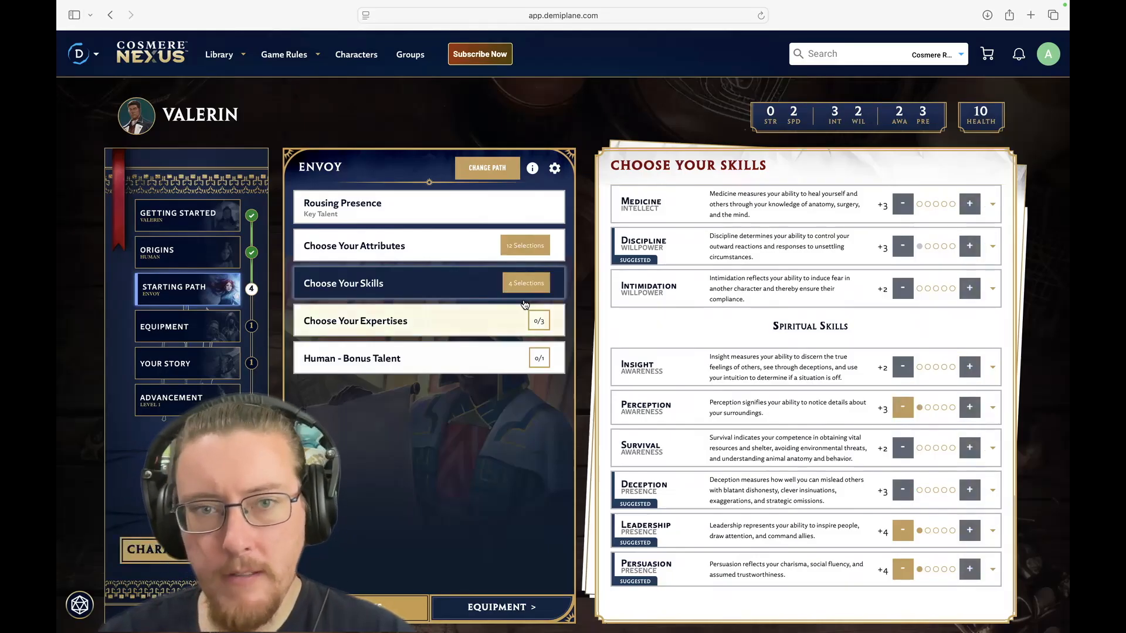
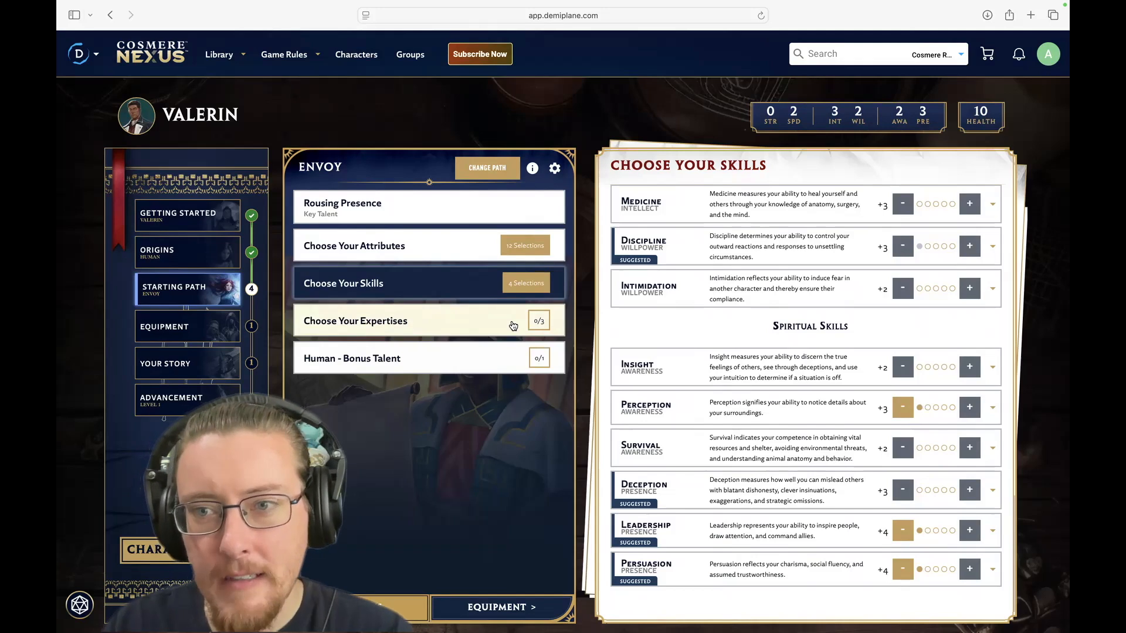
Step: Open the expertise choices and review the guidance on expertises, the armor options and the list of cultural expertises
{"action": "left_click", "coordinate": [513, 326]}
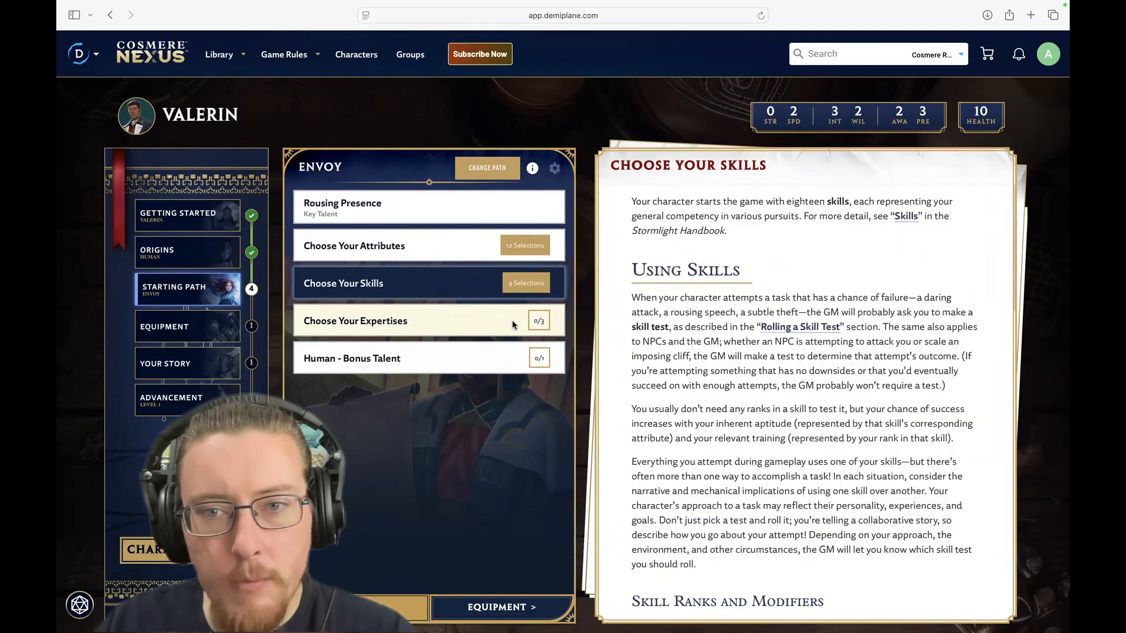
{"action": "scroll", "coordinate": [873, 440], "scroll_direction": "down", "scroll_amount": 10}
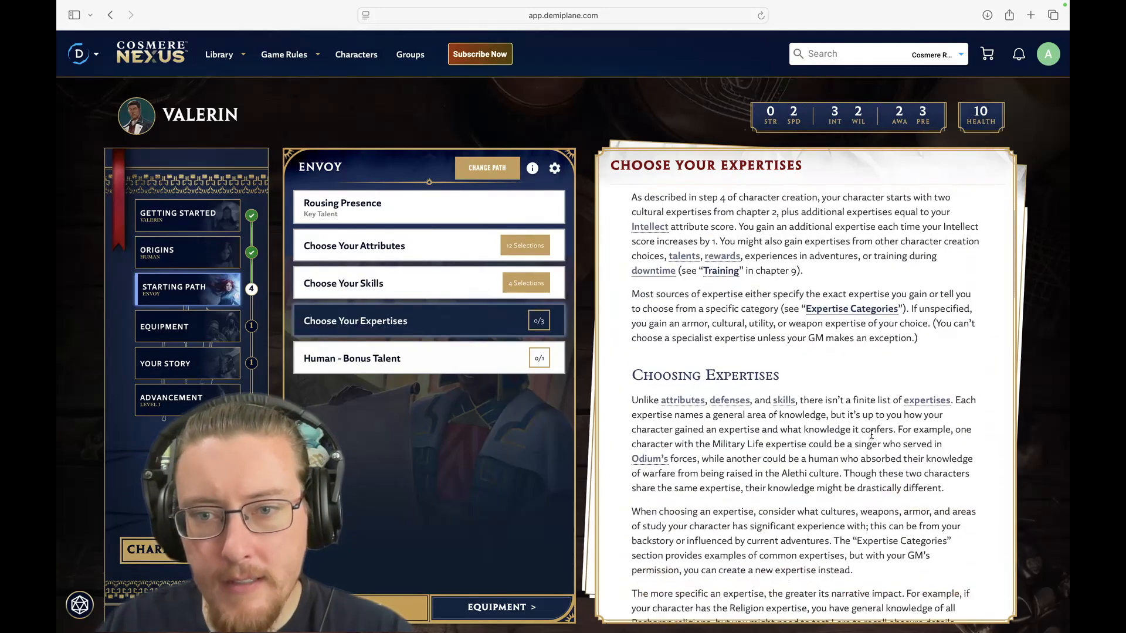
{"action": "scroll", "coordinate": [871, 435], "scroll_direction": "down", "scroll_amount": 4}
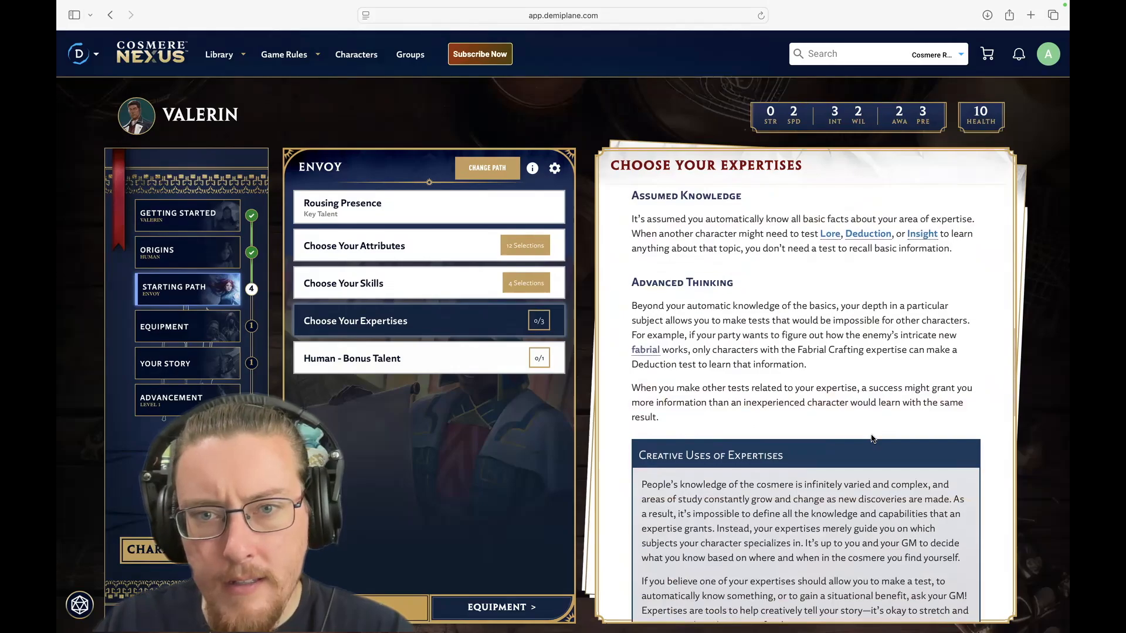
{"action": "scroll", "coordinate": [871, 437], "scroll_direction": "down", "scroll_amount": 15}
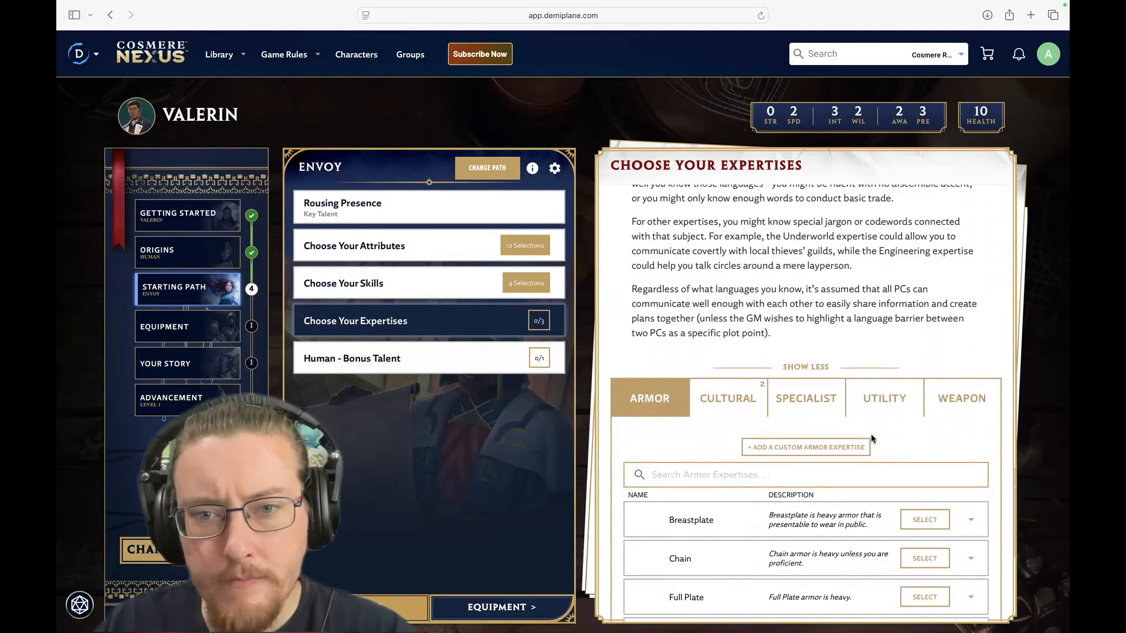
{"action": "scroll", "coordinate": [873, 440], "scroll_direction": "up", "scroll_amount": 3}
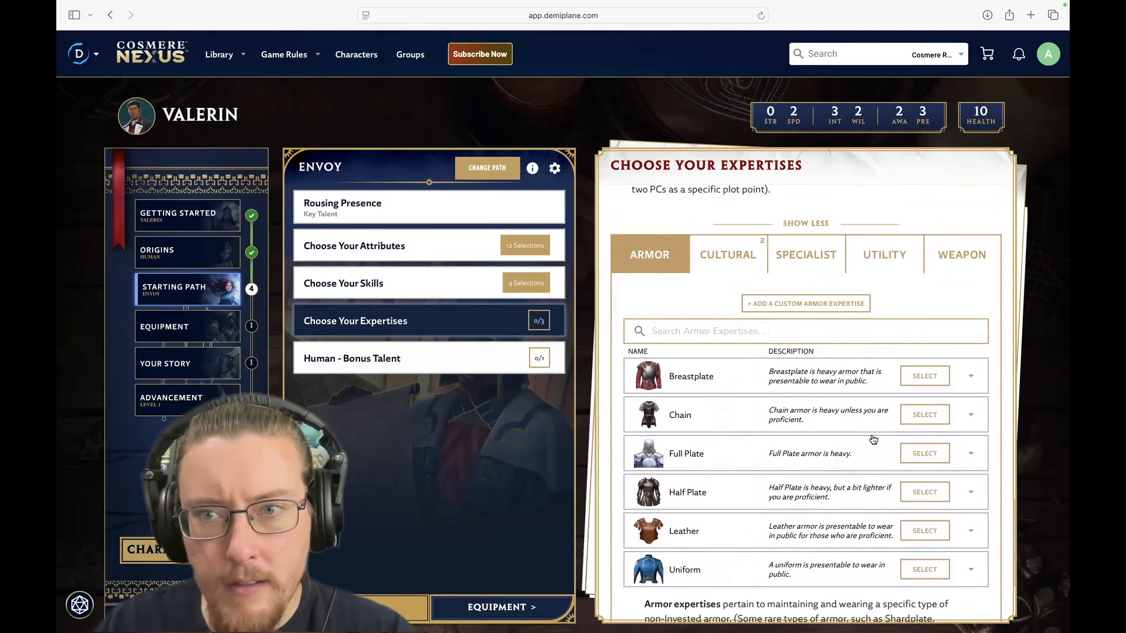
{"action": "left_click", "coordinate": [727, 253]}
{"action": "scroll", "coordinate": [863, 221], "scroll_direction": "down", "scroll_amount": 5}
{"action": "scroll", "coordinate": [863, 221], "scroll_direction": "up", "scroll_amount": 5}
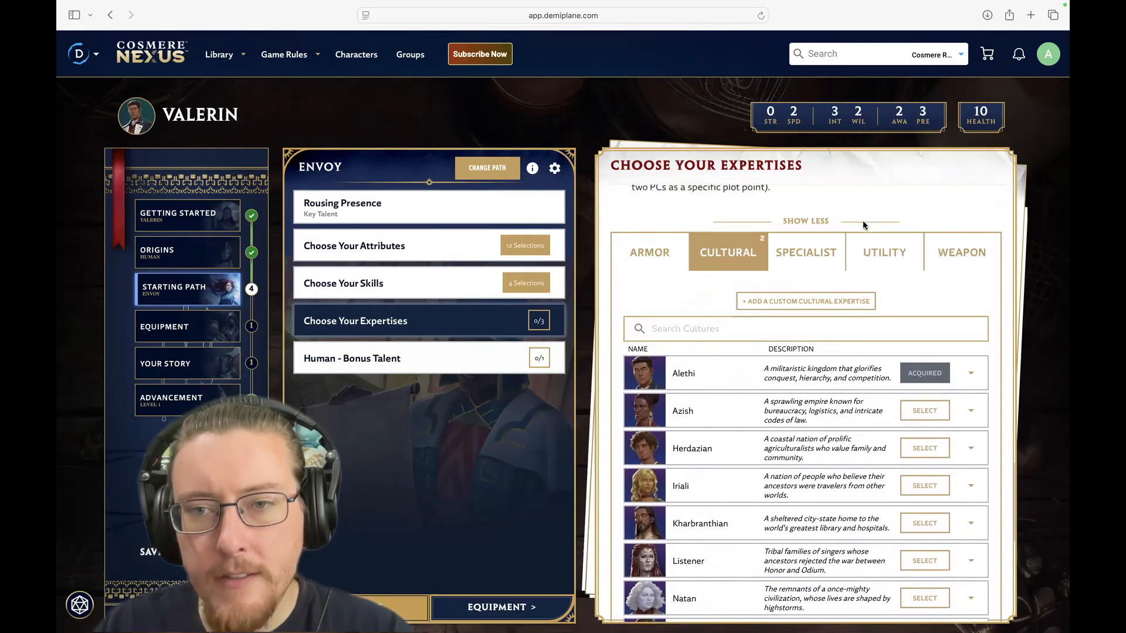
{"action": "scroll", "coordinate": [864, 222], "scroll_direction": "down", "scroll_amount": 2}
{"action": "scroll", "coordinate": [864, 225], "scroll_direction": "down", "scroll_amount": 5}
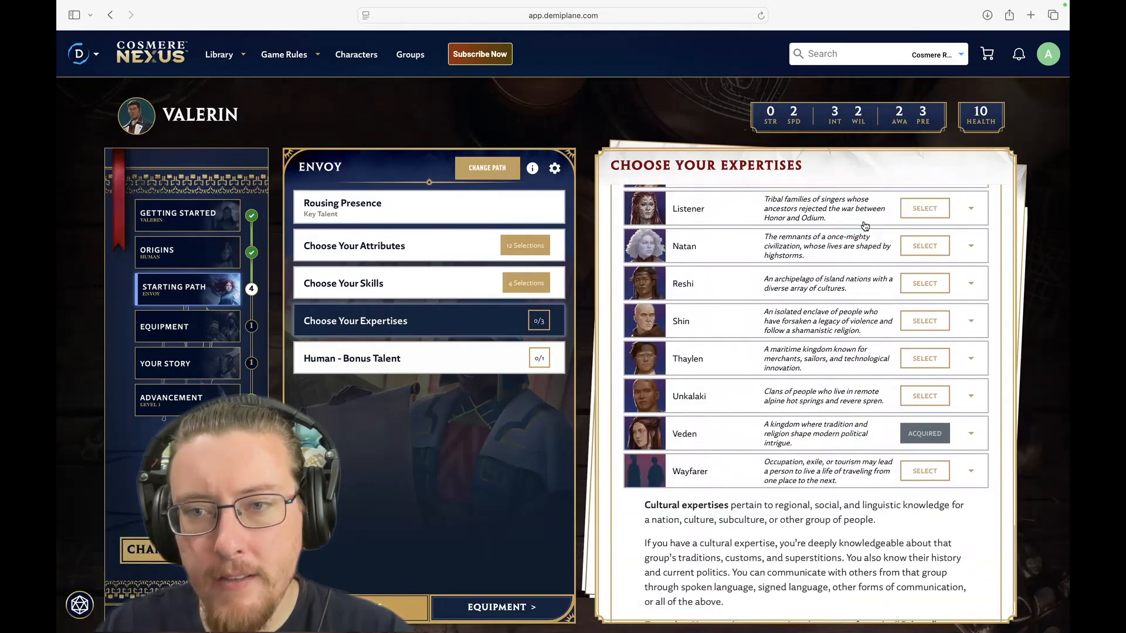
{"action": "scroll", "coordinate": [865, 225], "scroll_direction": "up", "scroll_amount": 8}
{"action": "scroll", "coordinate": [865, 226], "scroll_direction": "up", "scroll_amount": 1}
Step: Select Uniform as an armor expertise
{"action": "left_click", "coordinate": [650, 340]}
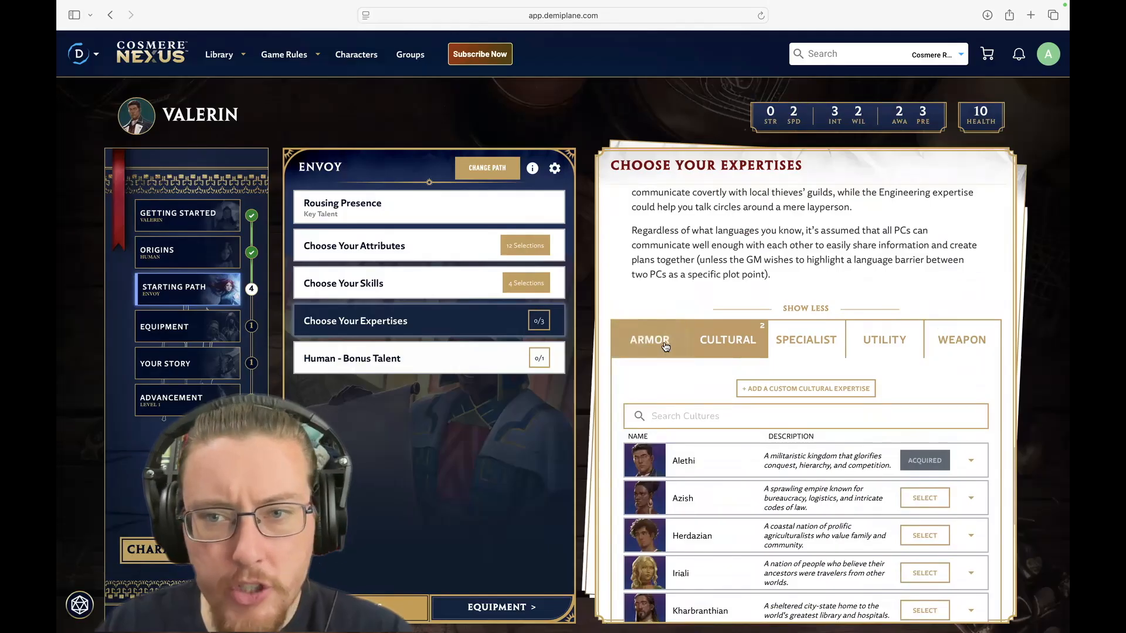
{"action": "scroll", "coordinate": [831, 417], "scroll_direction": "down", "scroll_amount": 4}
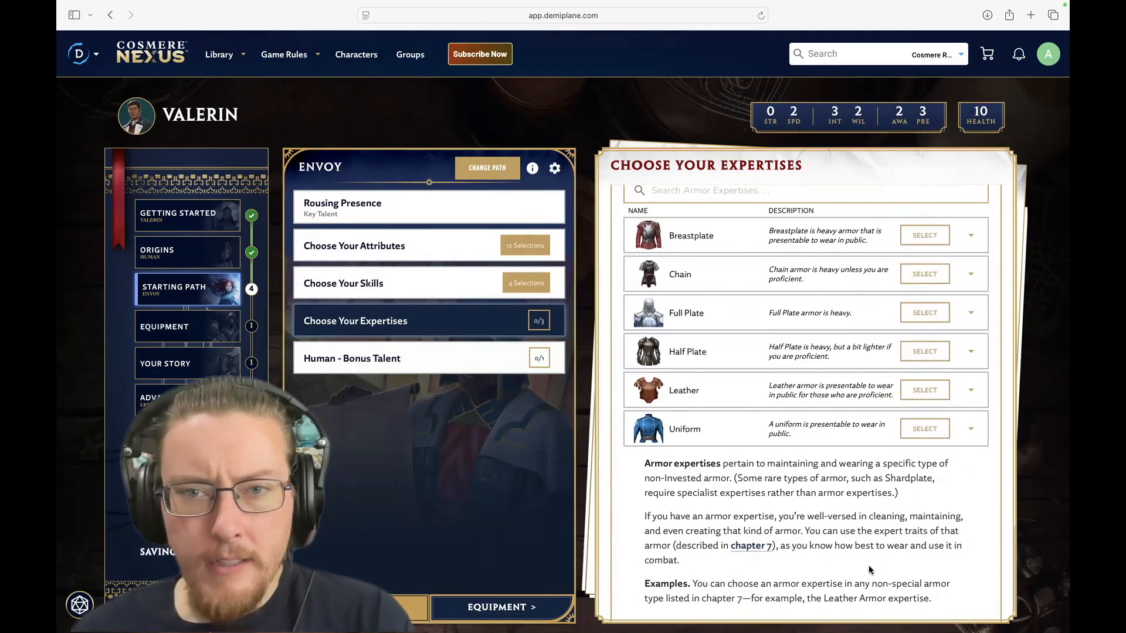
{"action": "left_click", "coordinate": [932, 434]}
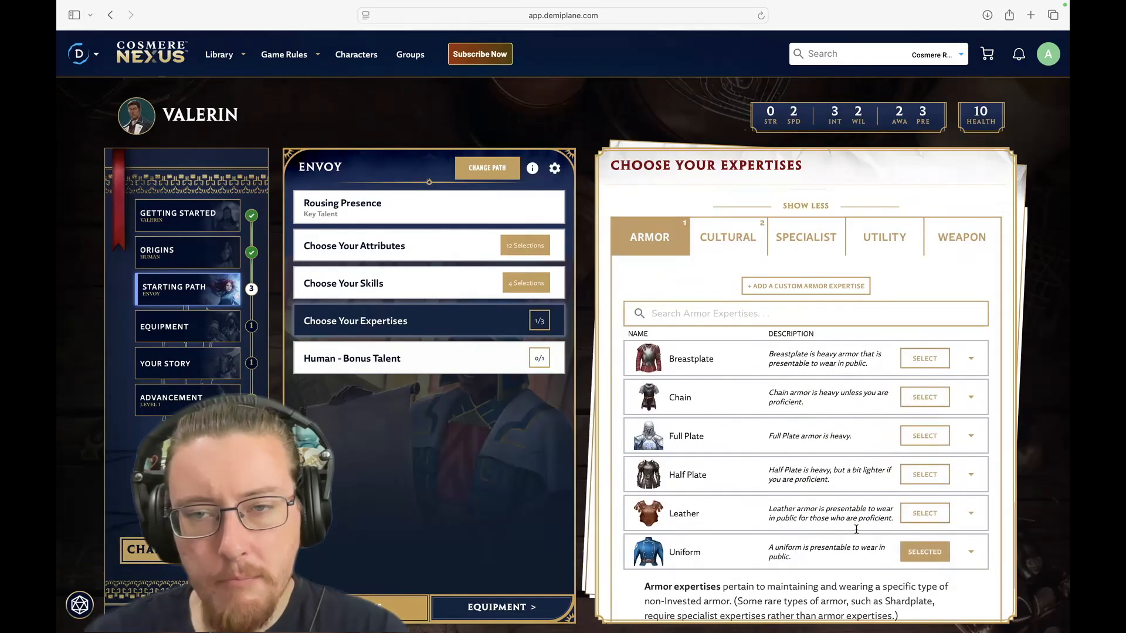
Step: Look through the cultural expertises and read the Wayfarer description, collapsing it again
{"action": "left_click", "coordinate": [744, 237]}
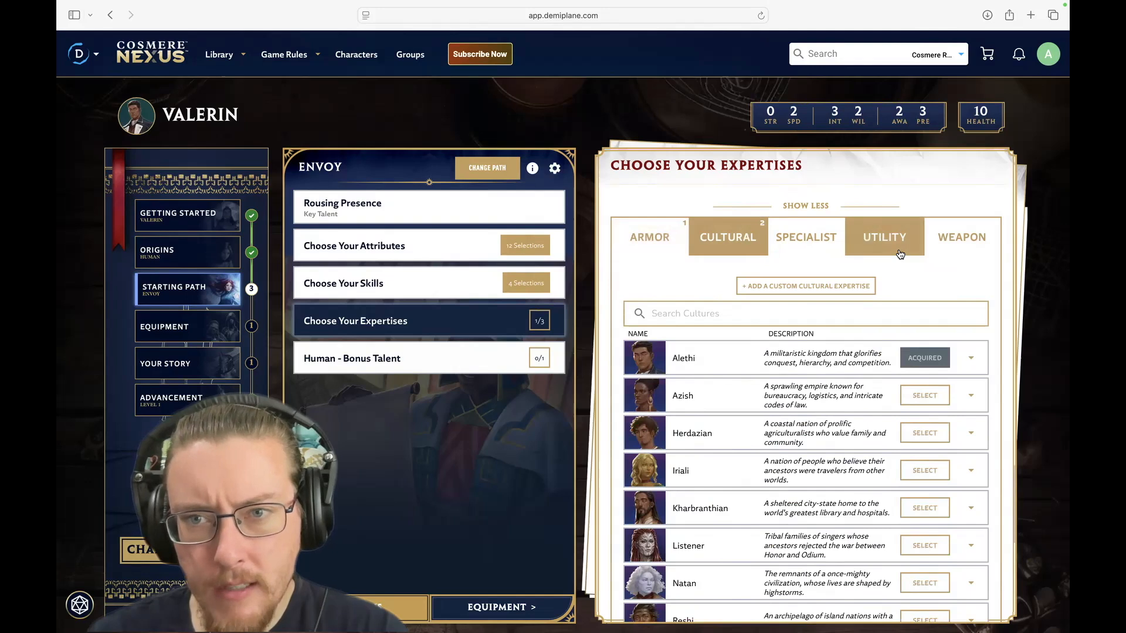
{"action": "scroll", "coordinate": [900, 254], "scroll_direction": "down", "scroll_amount": 8}
{"action": "scroll", "coordinate": [900, 254], "scroll_direction": "up", "scroll_amount": 3}
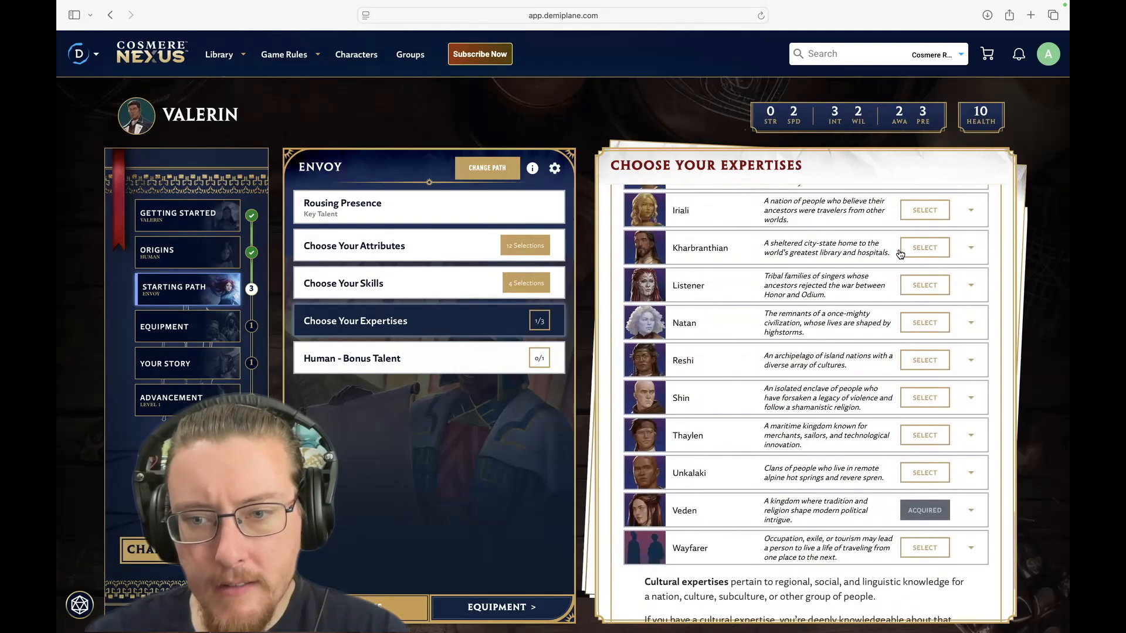
{"action": "scroll", "coordinate": [900, 254], "scroll_direction": "down", "scroll_amount": 3}
{"action": "scroll", "coordinate": [903, 454], "scroll_direction": "up", "scroll_amount": 1}
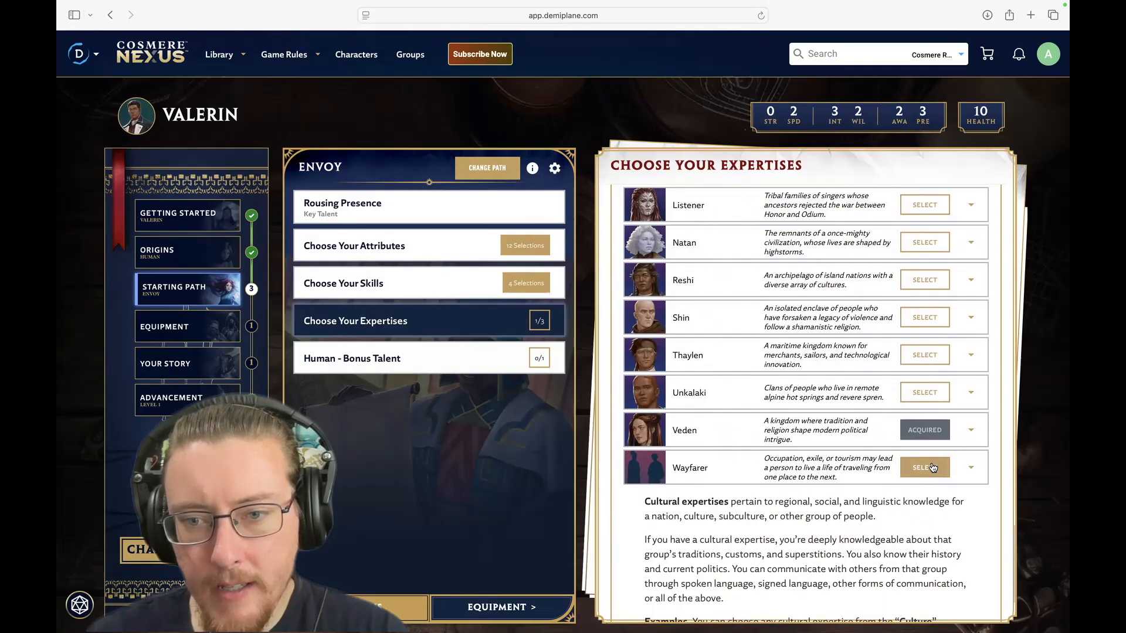
{"action": "scroll", "coordinate": [907, 540], "scroll_direction": "down", "scroll_amount": 2}
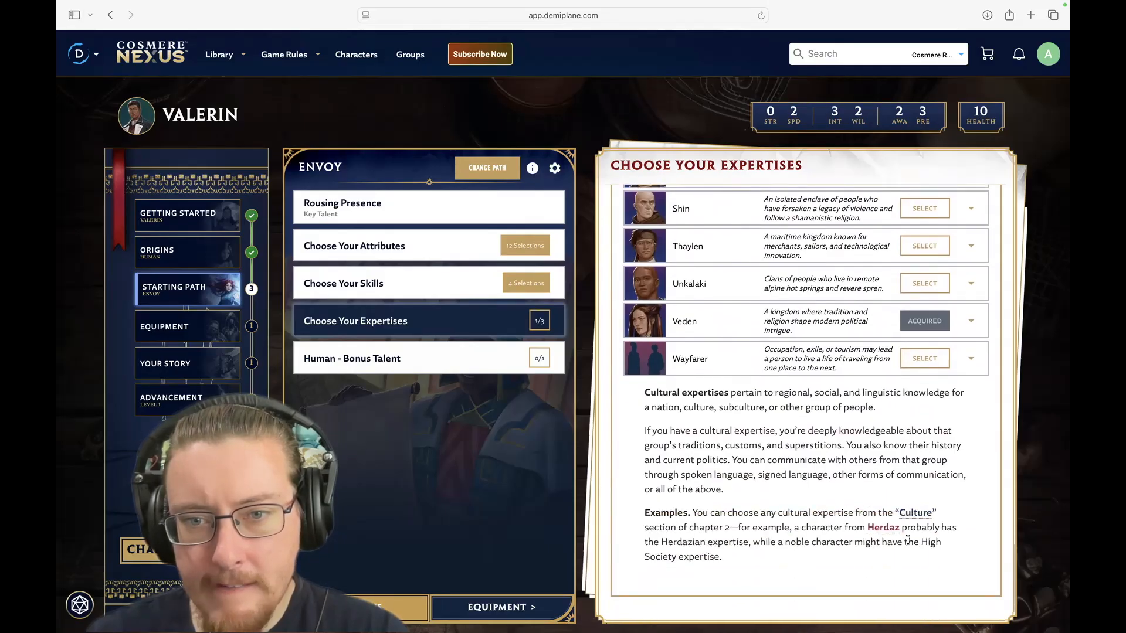
{"action": "left_click", "coordinate": [971, 358]}
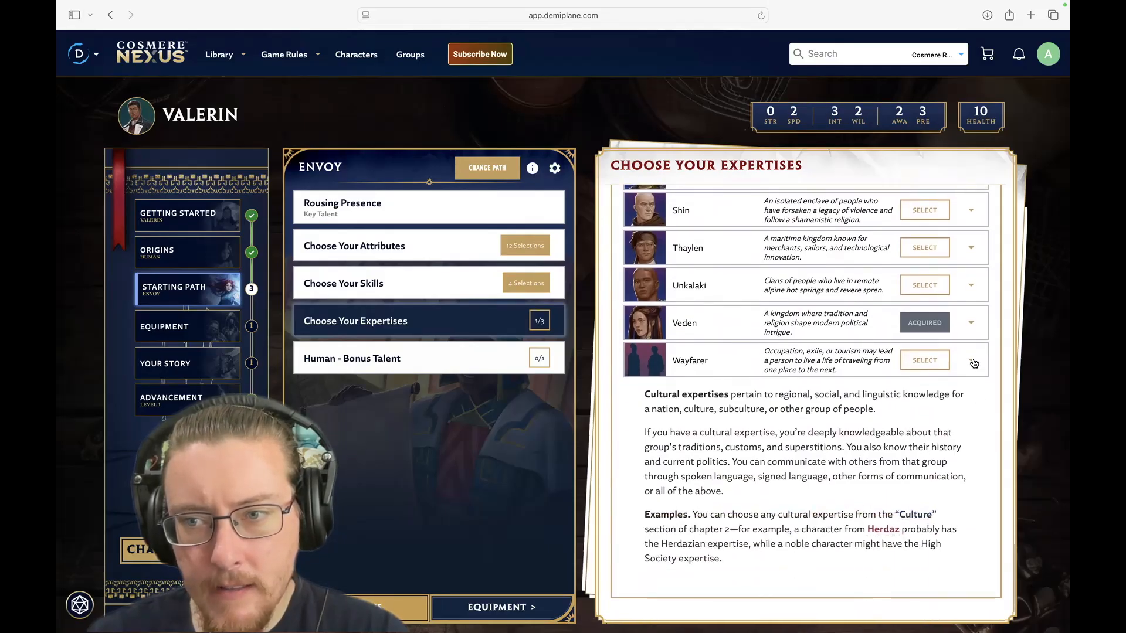
{"action": "scroll", "coordinate": [955, 469], "scroll_direction": "down", "scroll_amount": 5}
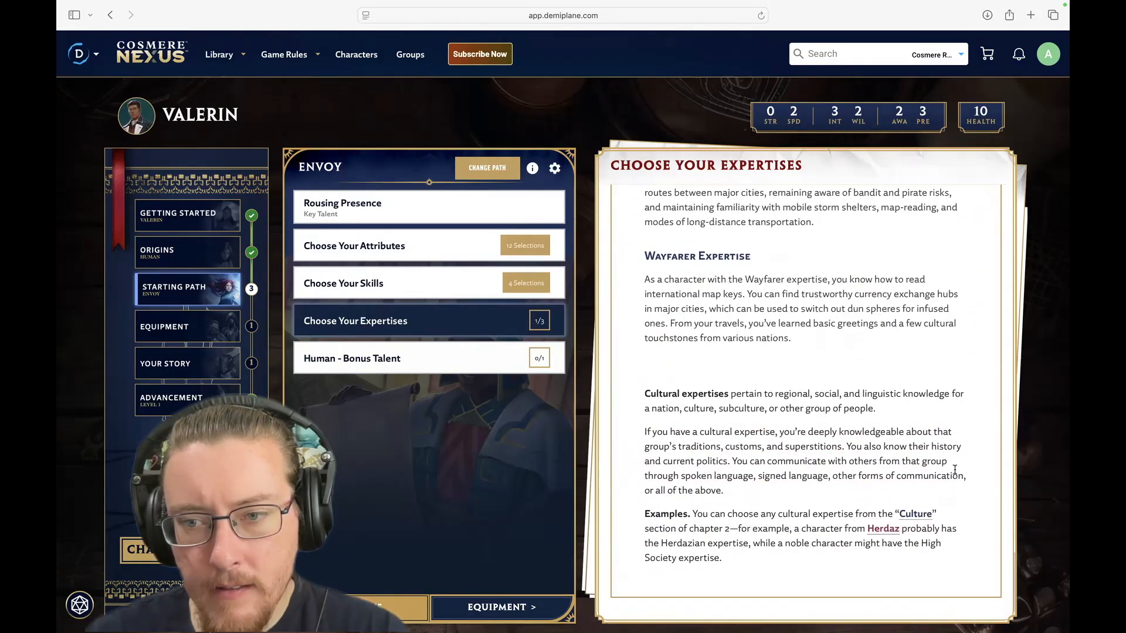
{"action": "scroll", "coordinate": [955, 469], "scroll_direction": "up", "scroll_amount": 5}
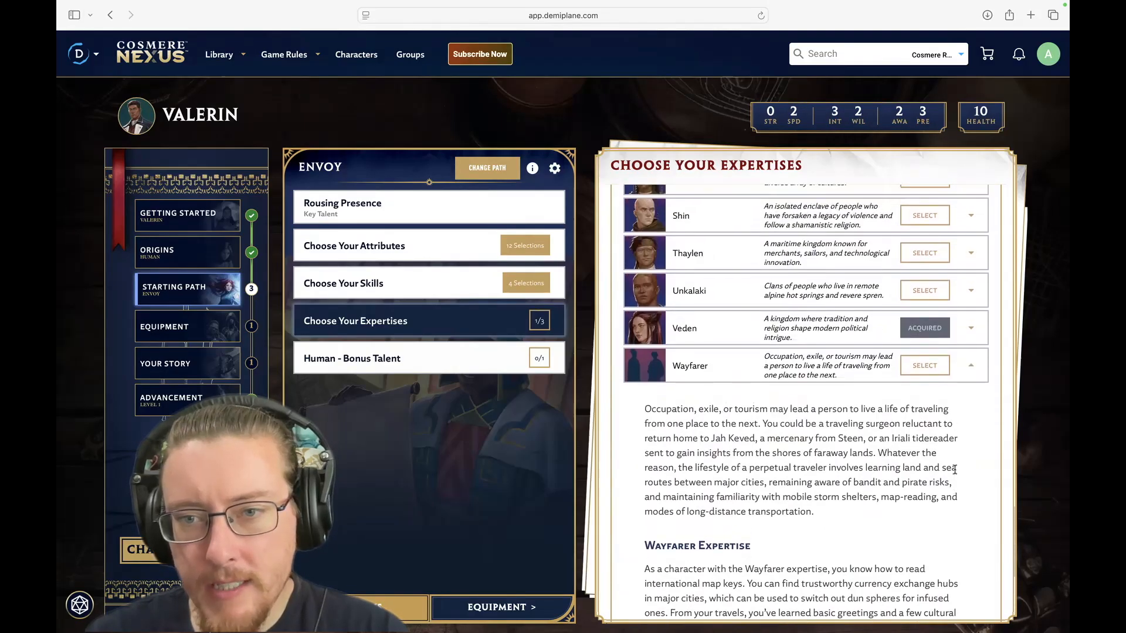
{"action": "scroll", "coordinate": [954, 469], "scroll_direction": "down", "scroll_amount": 1}
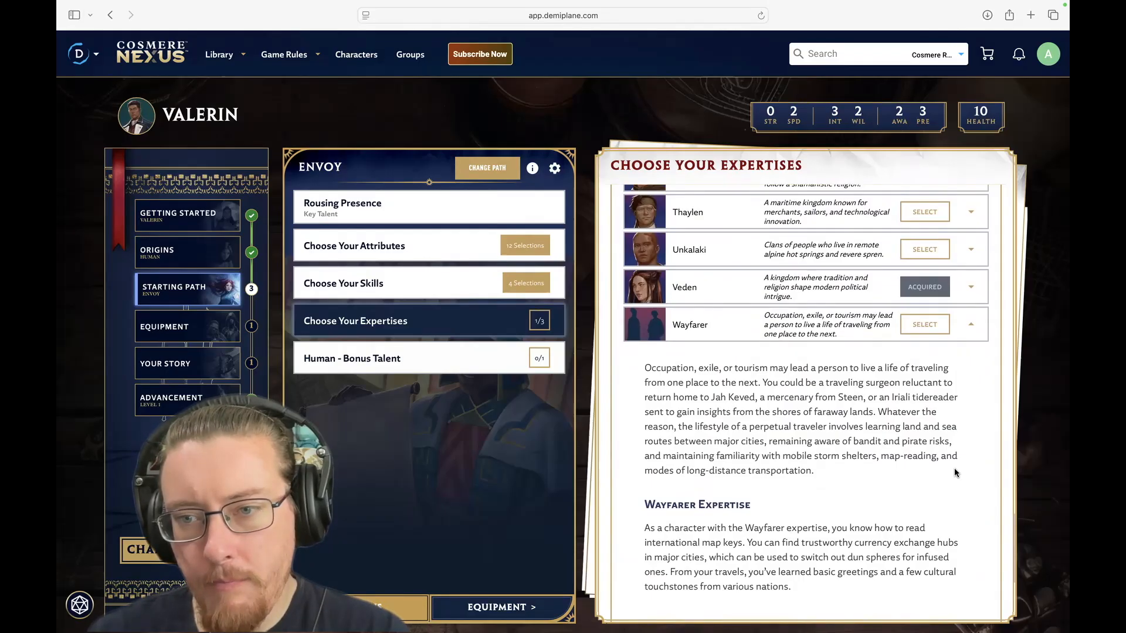
{"action": "left_click", "coordinate": [968, 323]}
Step: Check the specialist expertises and add a custom utility expertise named Religion
{"action": "scroll", "coordinate": [909, 363], "scroll_direction": "up", "scroll_amount": 15}
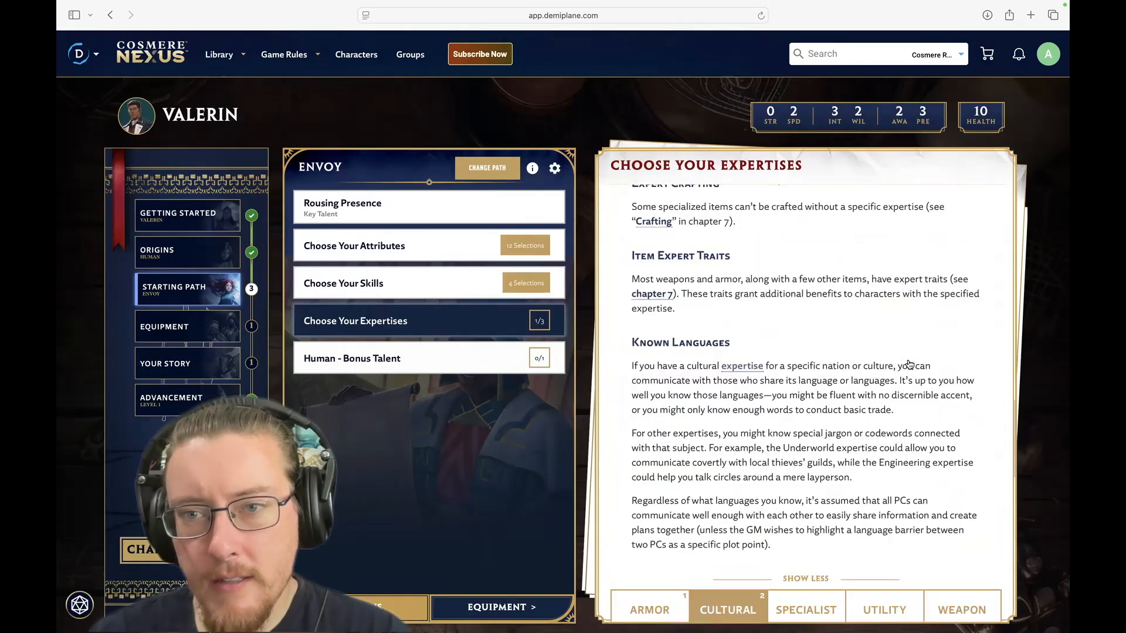
{"action": "scroll", "coordinate": [909, 364], "scroll_direction": "down", "scroll_amount": 4}
{"action": "scroll", "coordinate": [909, 364], "scroll_direction": "down", "scroll_amount": 10}
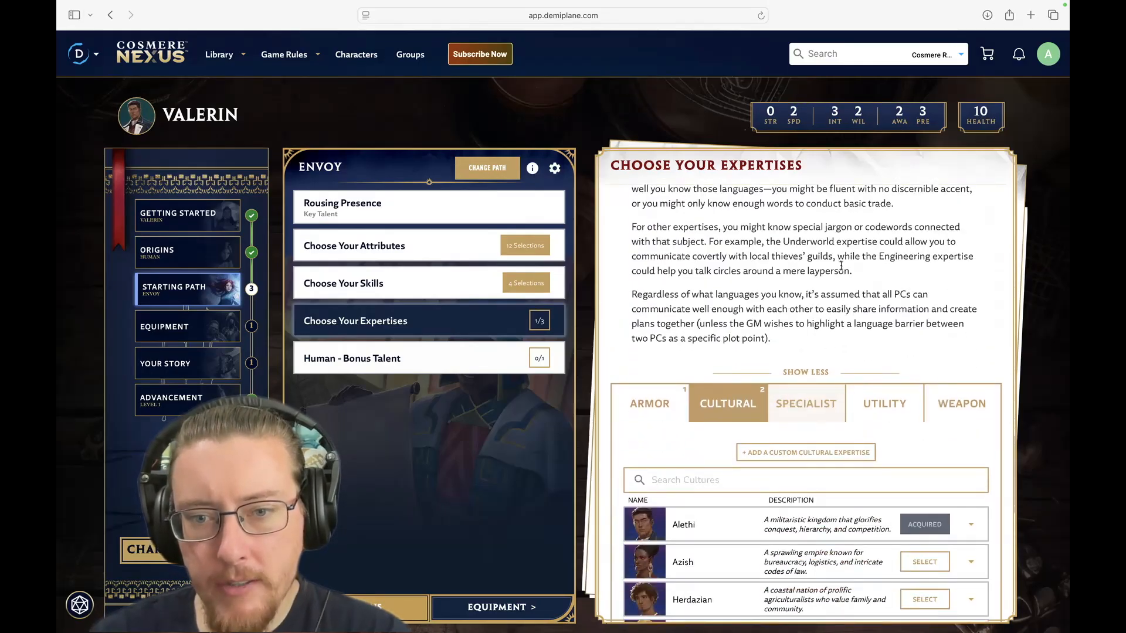
{"action": "left_click", "coordinate": [804, 417]}
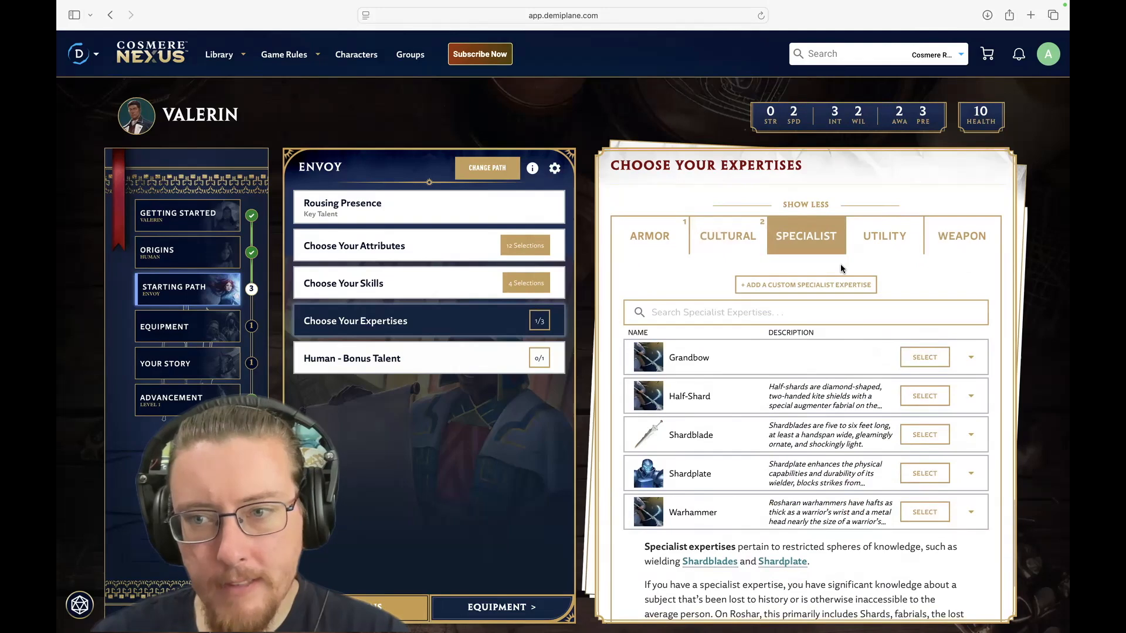
{"action": "left_click", "coordinate": [906, 240]}
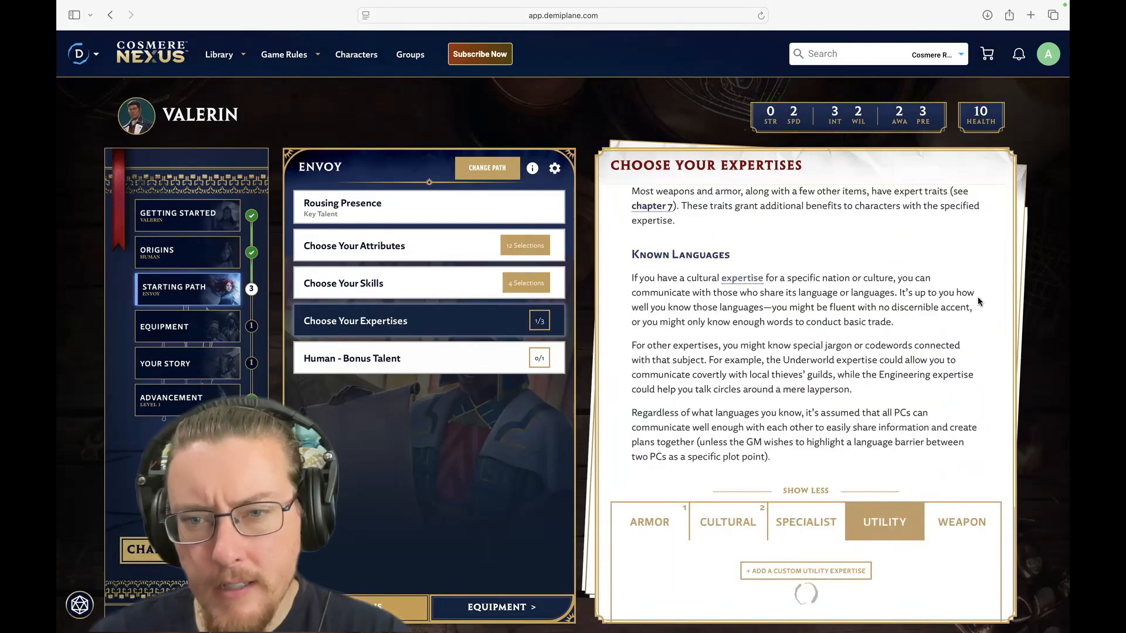
{"action": "scroll", "coordinate": [977, 296], "scroll_direction": "down", "scroll_amount": 3}
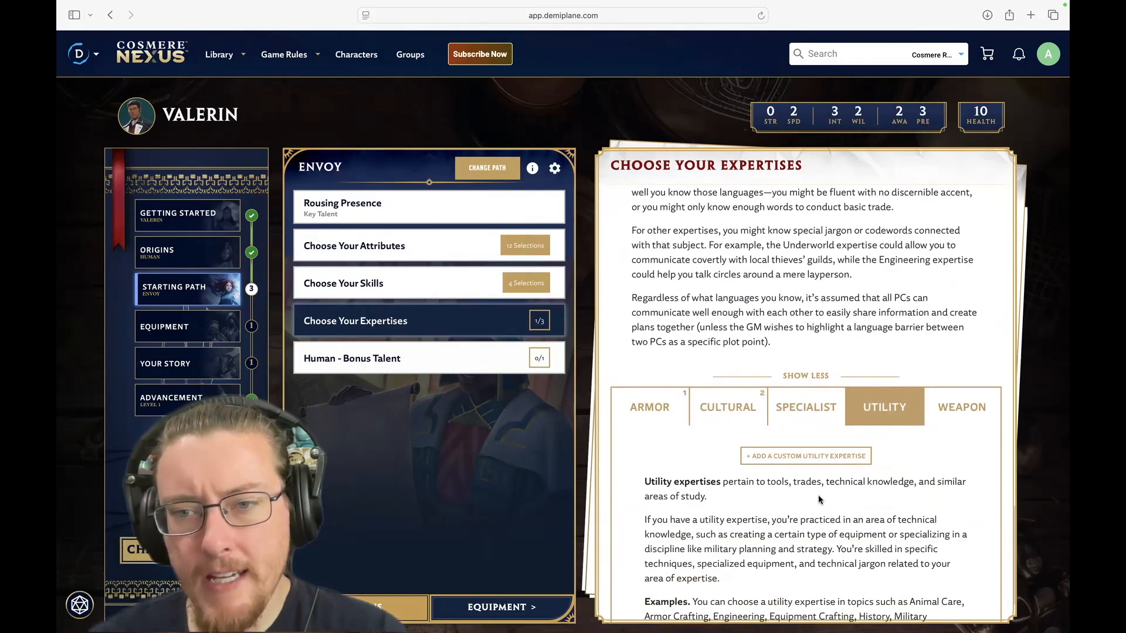
{"action": "scroll", "coordinate": [818, 495], "scroll_direction": "down", "scroll_amount": 2}
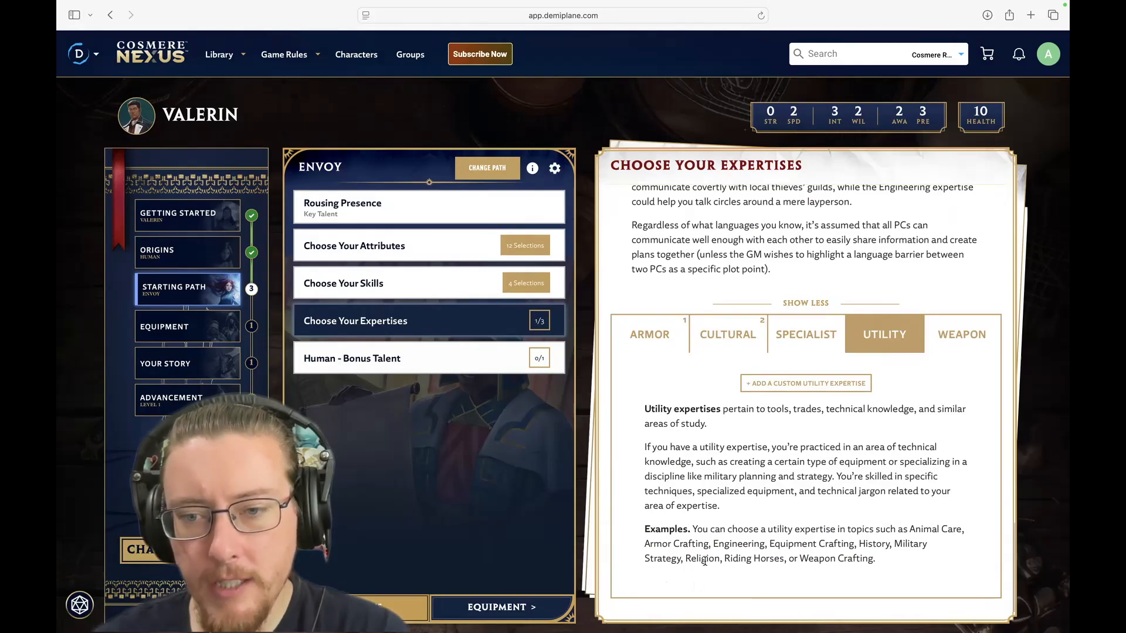
{"action": "left_click", "coordinate": [829, 382]}
{"action": "type", "text": "Religion"}
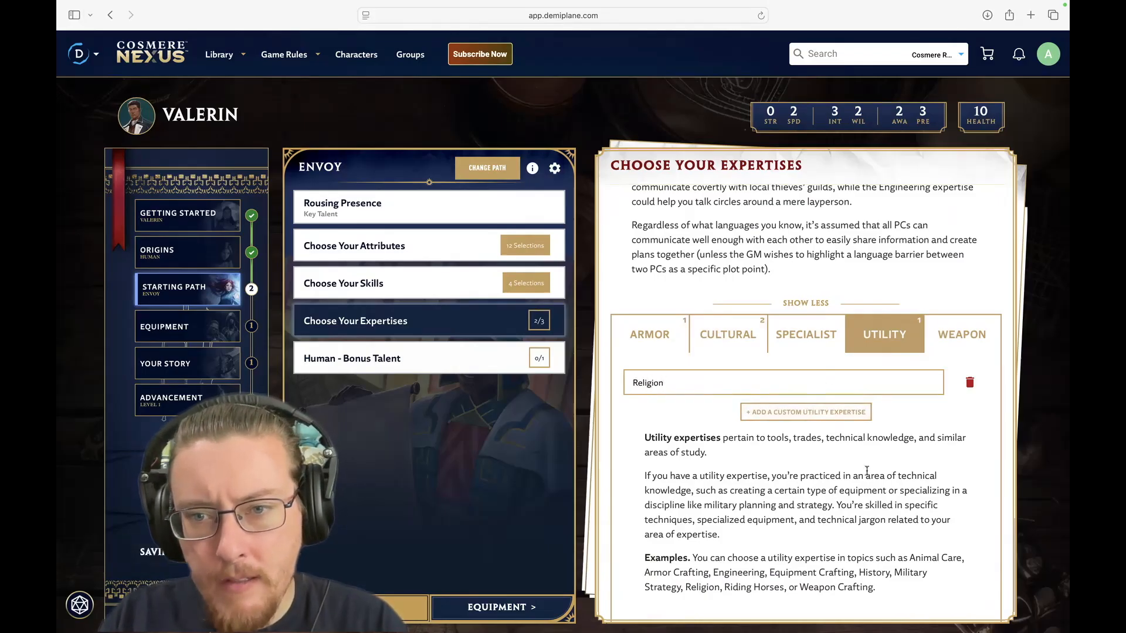
Step: Browse the weapon expertises and check the details of Unarmed Attack, collapsing them again
{"action": "scroll", "coordinate": [844, 422], "scroll_direction": "down", "scroll_amount": 1}
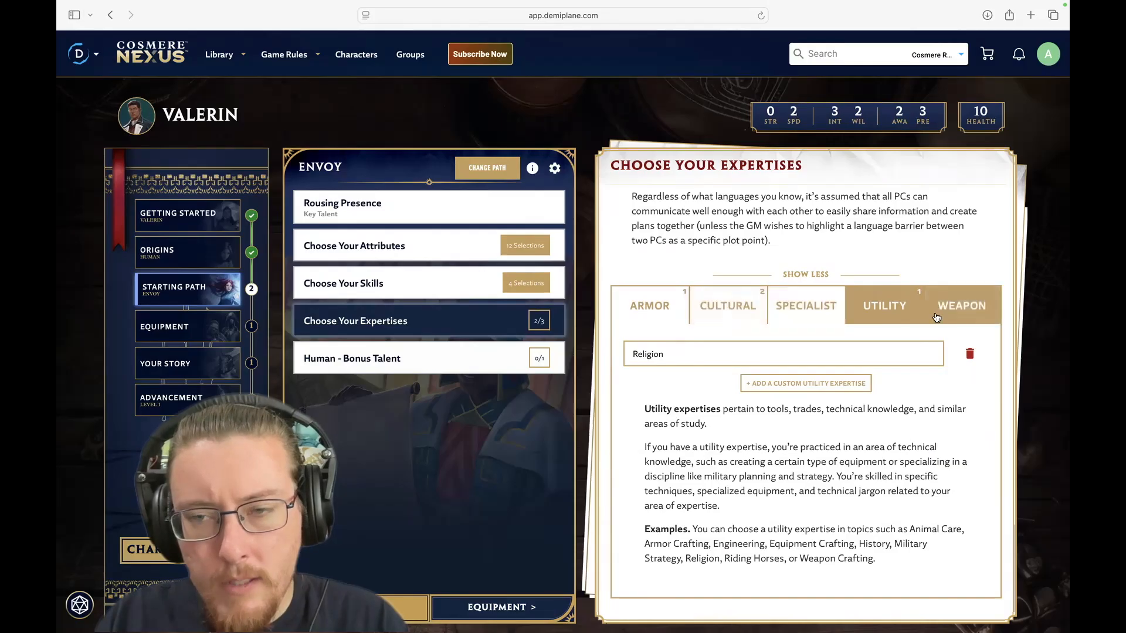
{"action": "left_click", "coordinate": [955, 299]}
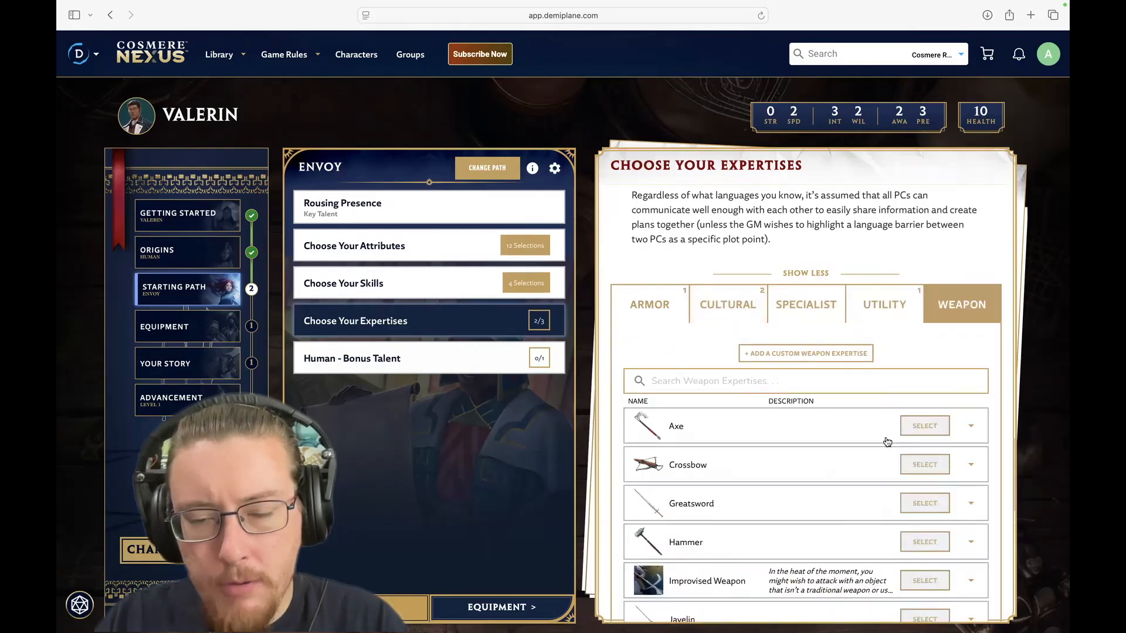
{"action": "scroll", "coordinate": [887, 442], "scroll_direction": "down", "scroll_amount": 10}
{"action": "scroll", "coordinate": [887, 442], "scroll_direction": "down", "scroll_amount": 3}
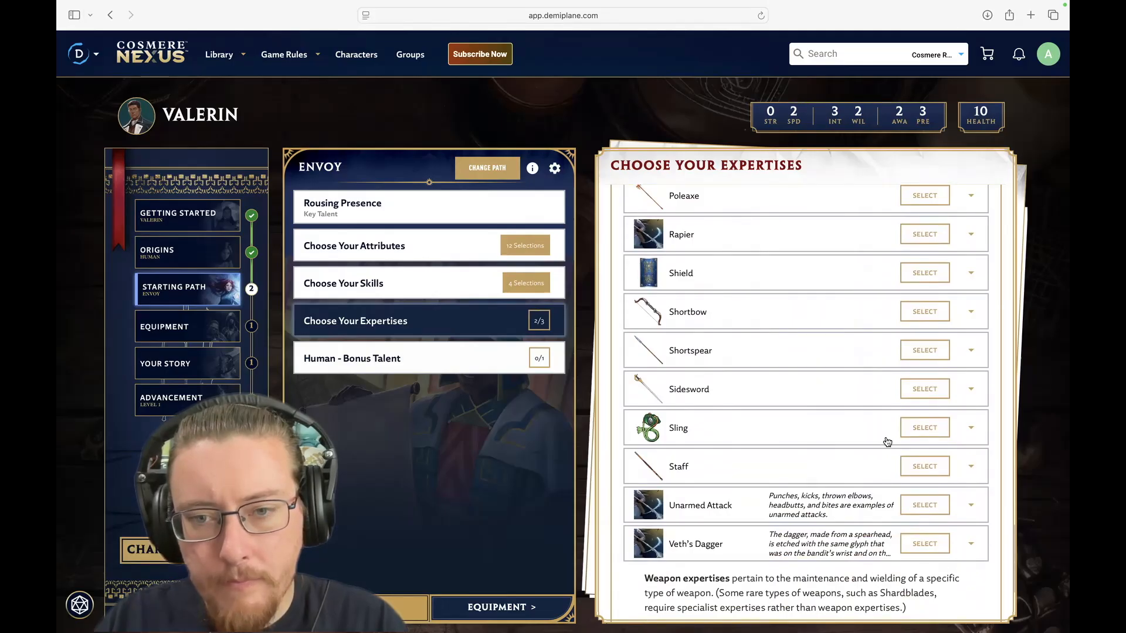
{"action": "left_click", "coordinate": [809, 515]}
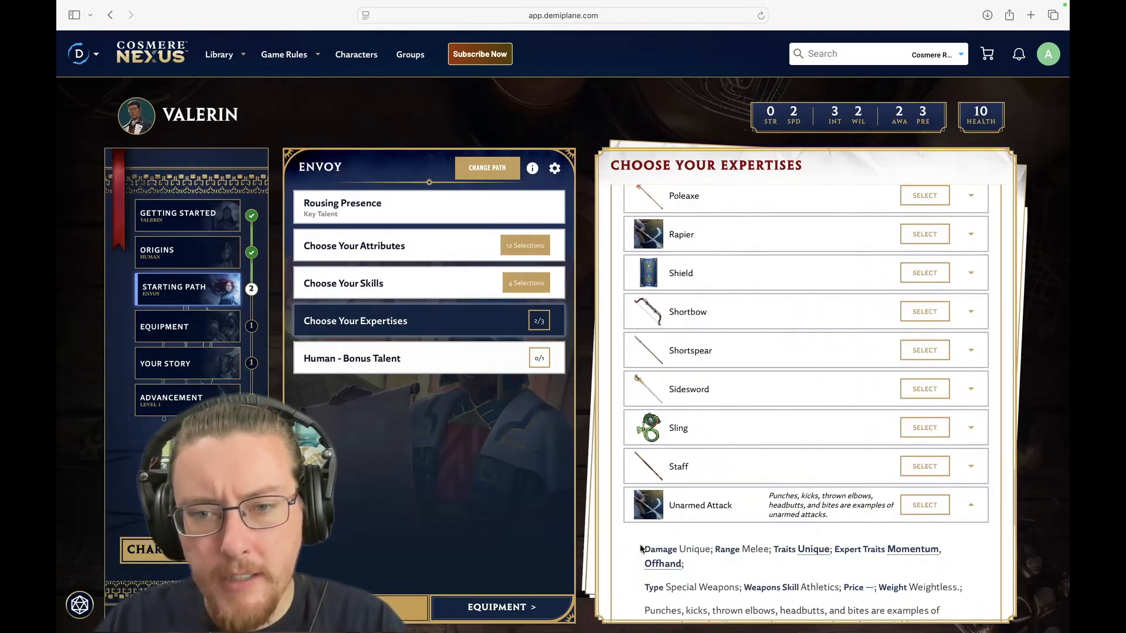
{"action": "left_click", "coordinate": [976, 505]}
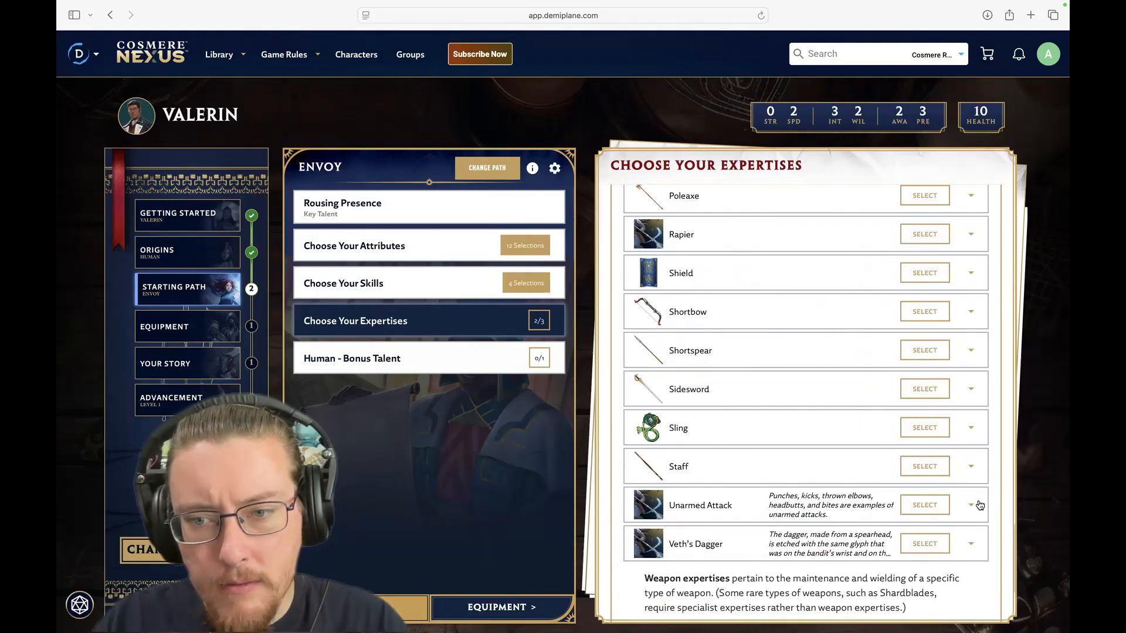
Step: Select Sidesword as a weapon expertise
{"action": "scroll", "coordinate": [979, 504], "scroll_direction": "up", "scroll_amount": 2}
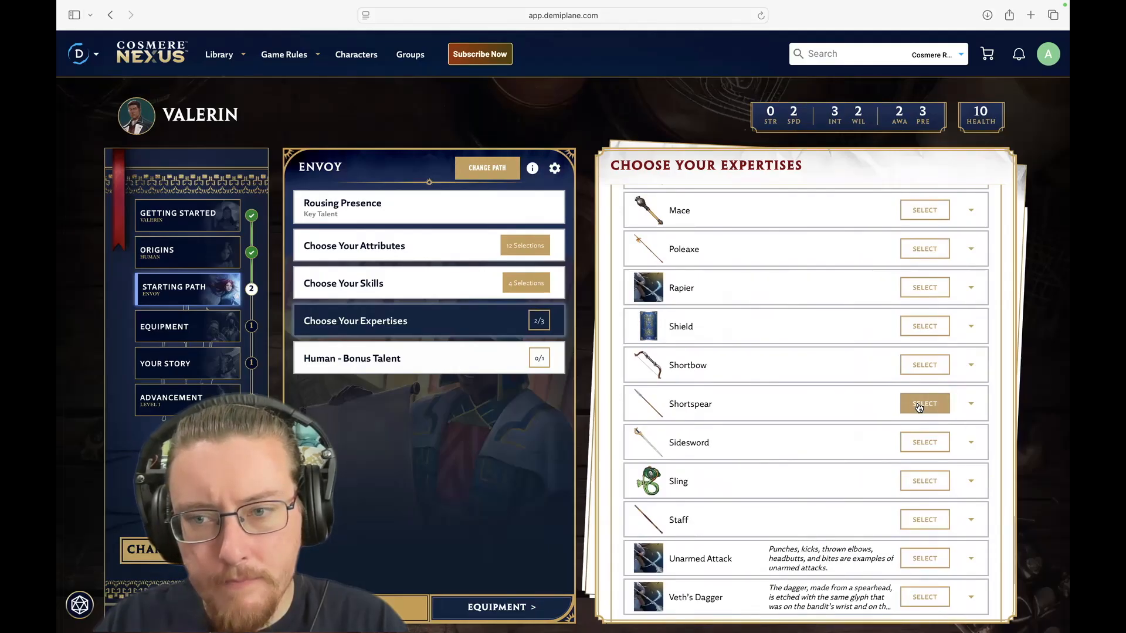
{"action": "left_click", "coordinate": [925, 442]}
{"action": "scroll", "coordinate": [822, 459], "scroll_direction": "down", "scroll_amount": 4}
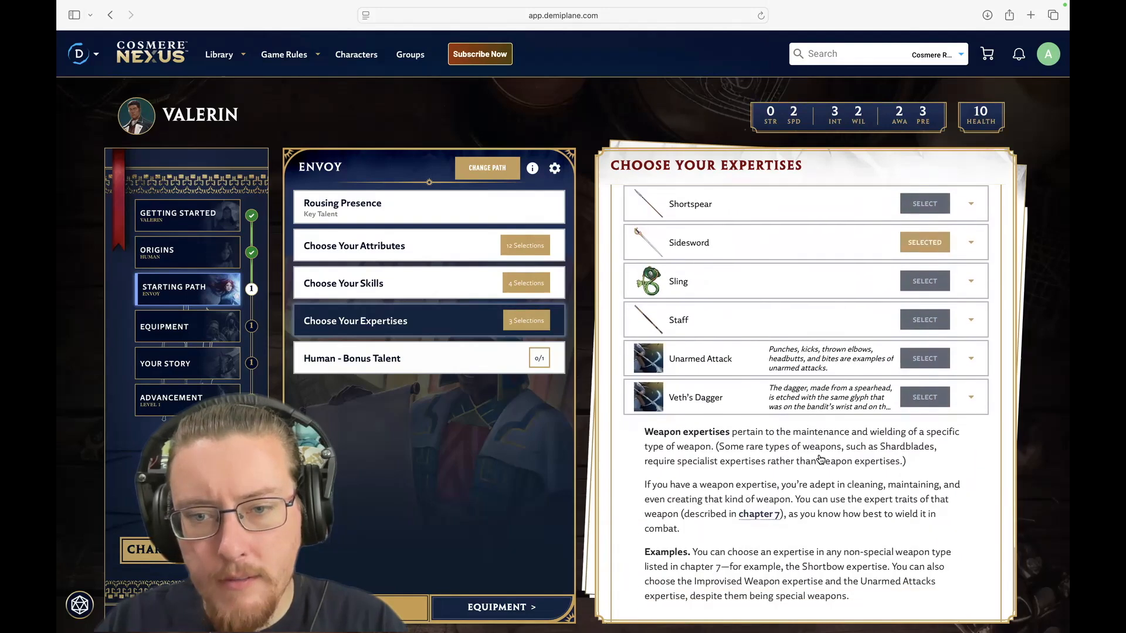
{"action": "scroll", "coordinate": [820, 459], "scroll_direction": "up", "scroll_amount": 3}
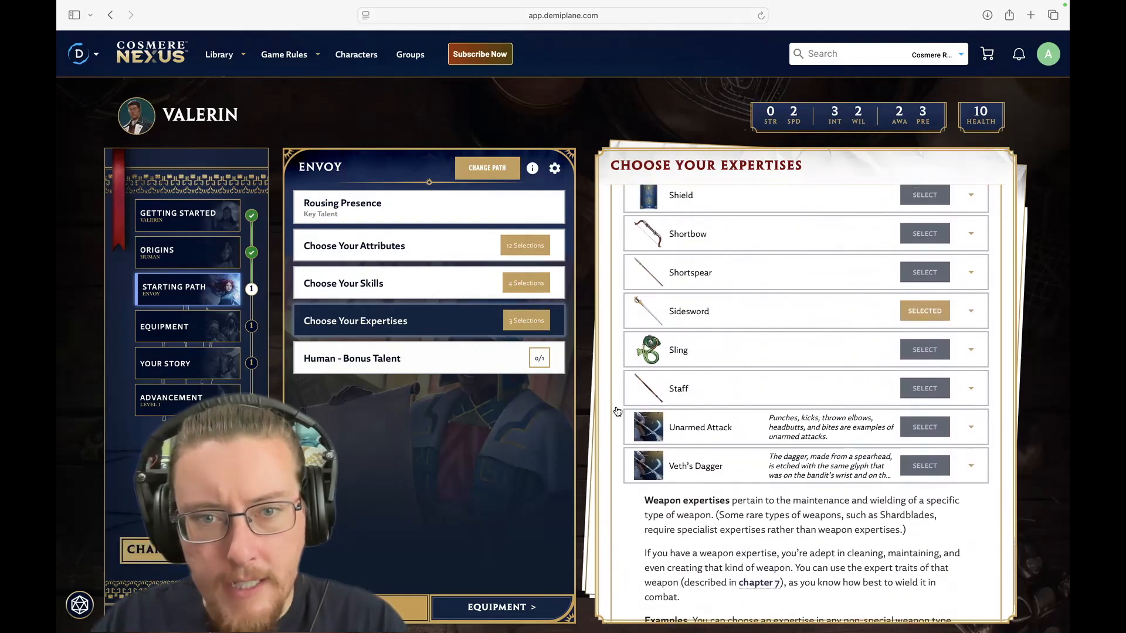
Step: Open the Human bonus talent choice, look through the Faithful, Diplomat and Mentor talents of the Envoy path, and check the details of Galvanize
{"action": "left_click", "coordinate": [501, 367]}
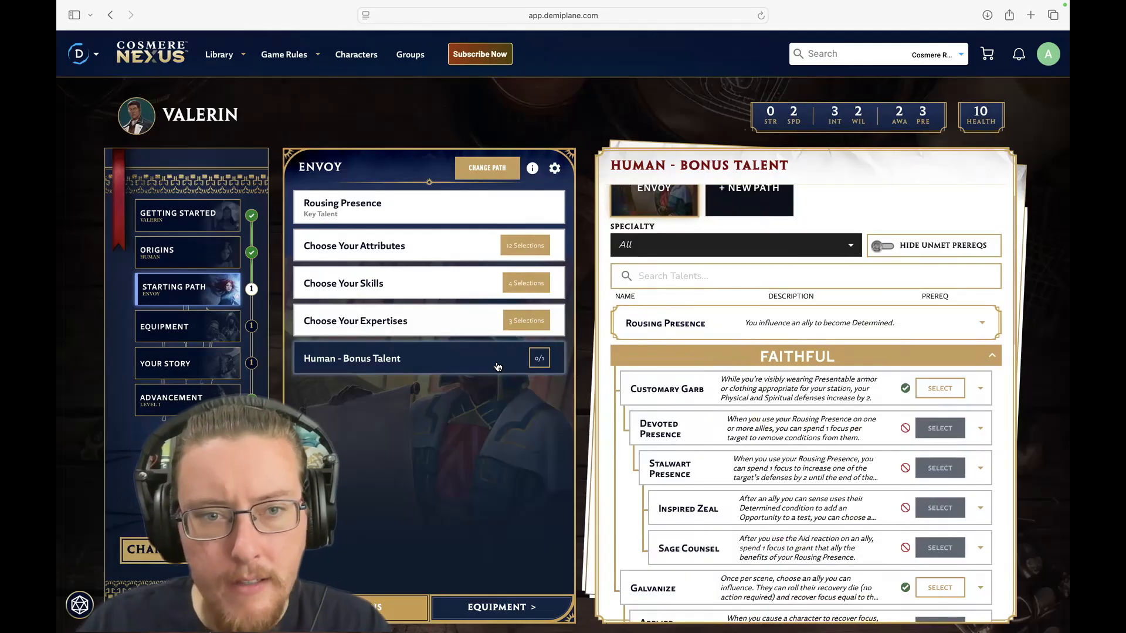
{"action": "scroll", "coordinate": [808, 425], "scroll_direction": "up", "scroll_amount": 1}
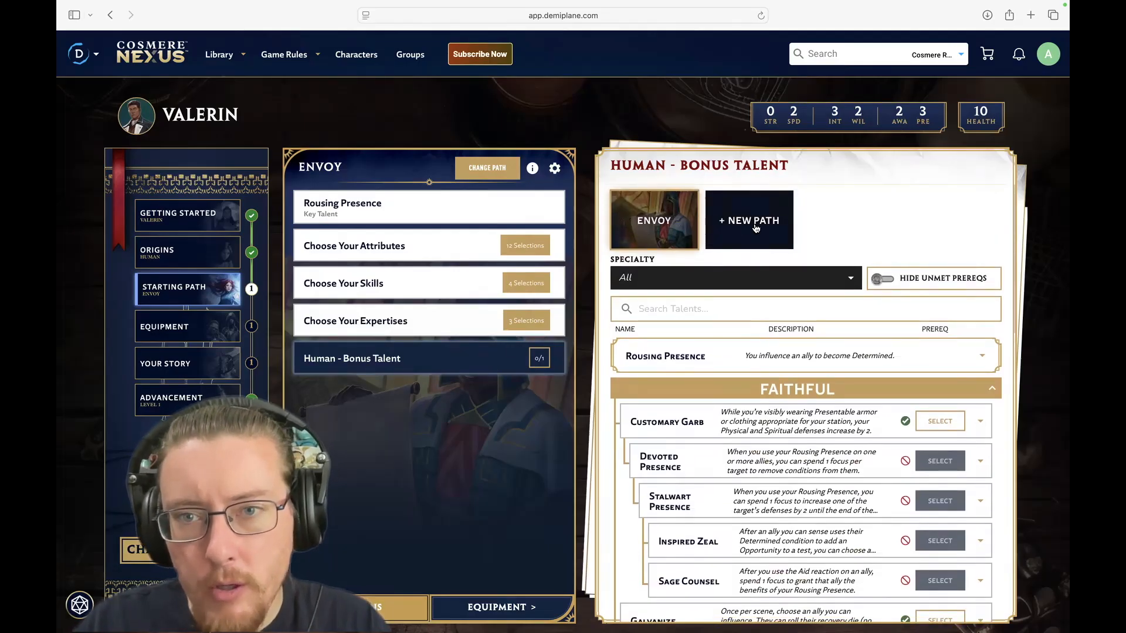
{"action": "scroll", "coordinate": [842, 230], "scroll_direction": "down", "scroll_amount": 3}
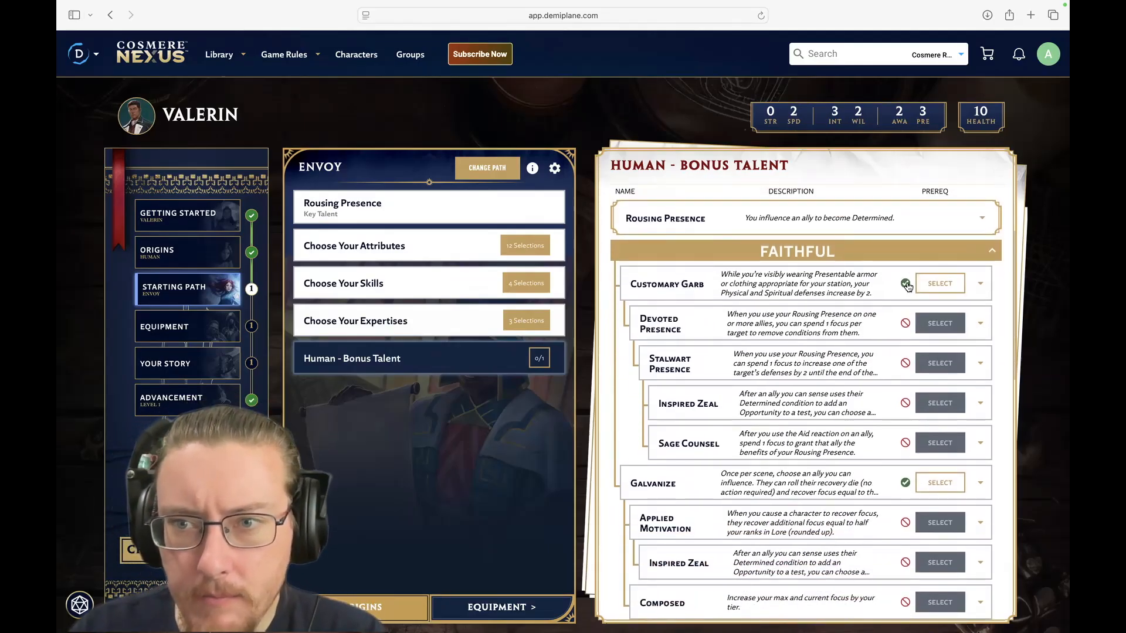
{"action": "scroll", "coordinate": [860, 440], "scroll_direction": "down", "scroll_amount": 15}
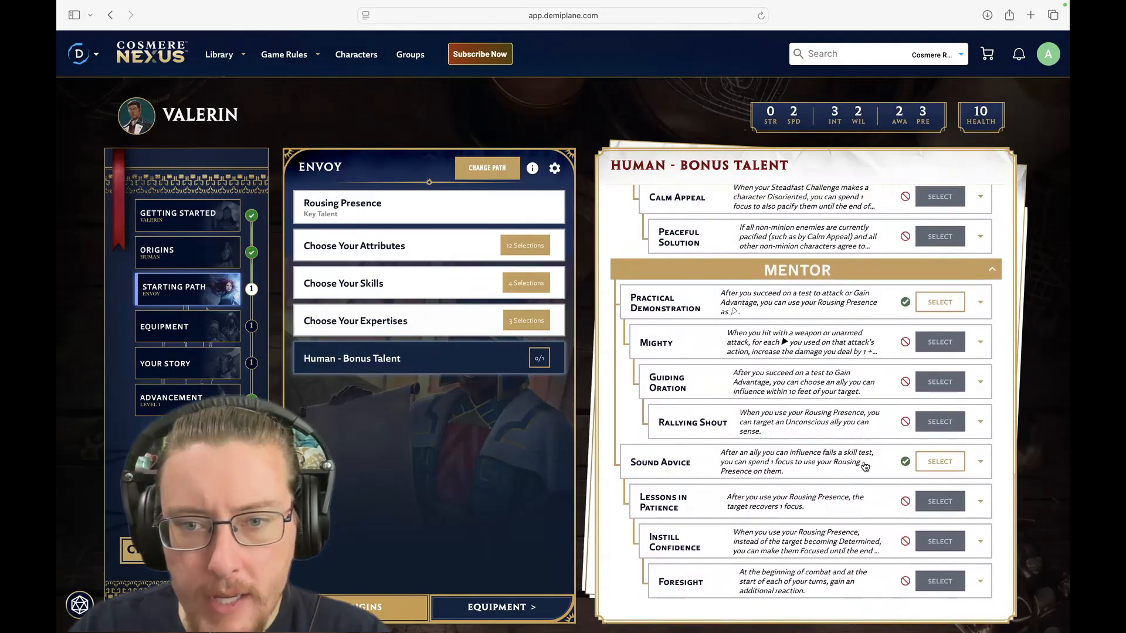
{"action": "scroll", "coordinate": [866, 479], "scroll_direction": "up", "scroll_amount": 5}
{"action": "scroll", "coordinate": [866, 480], "scroll_direction": "up", "scroll_amount": 10}
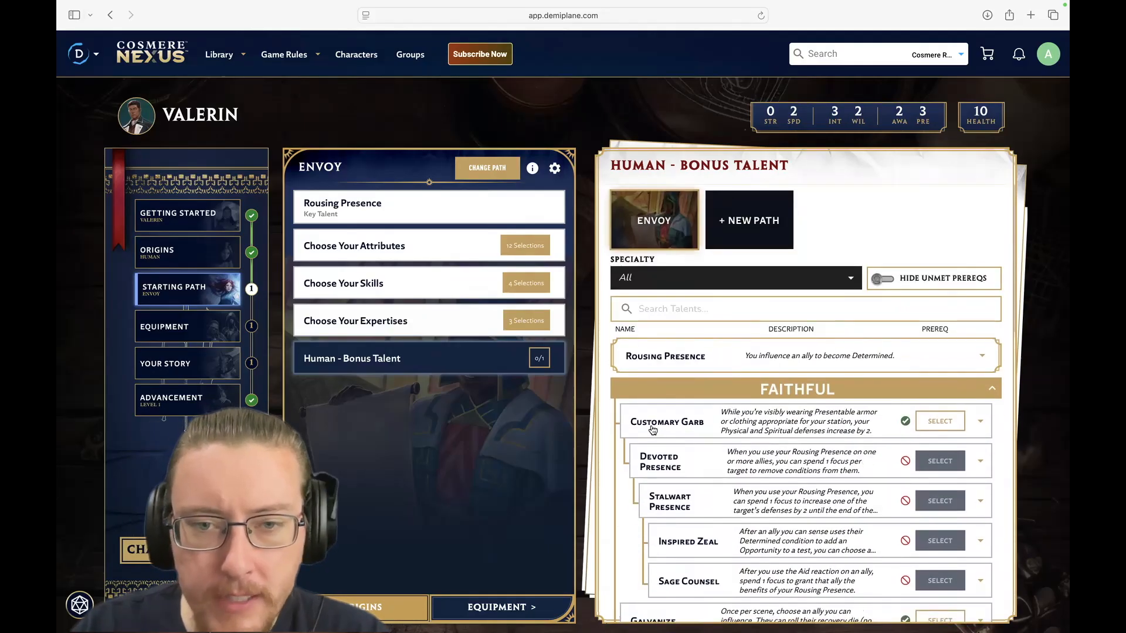
{"action": "scroll", "coordinate": [653, 431], "scroll_direction": "down", "scroll_amount": 2}
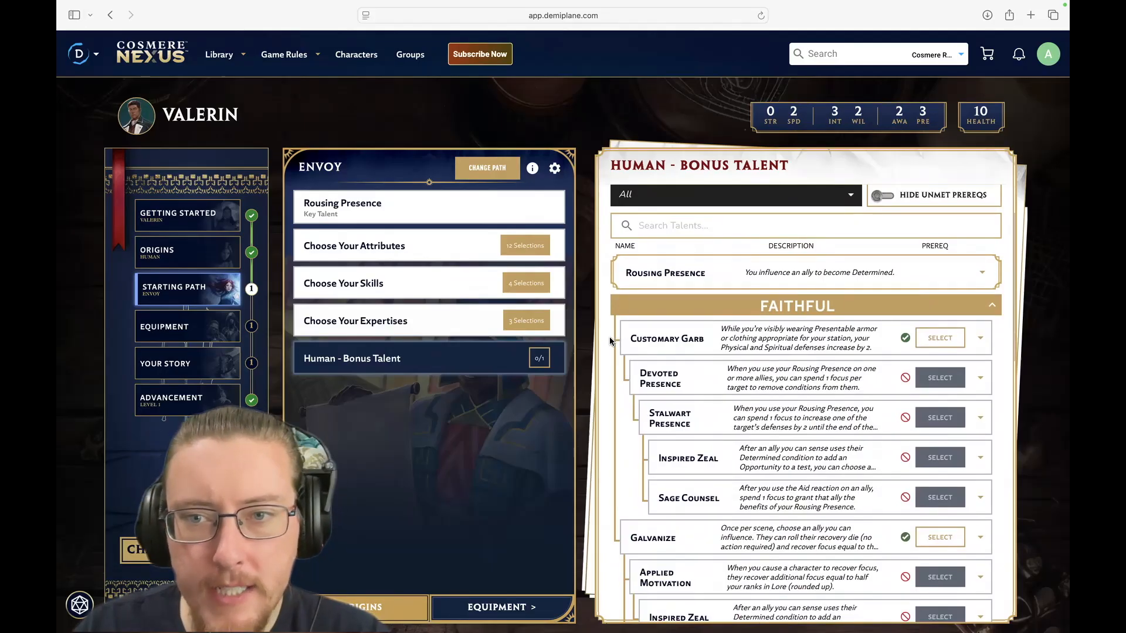
{"action": "left_click", "coordinate": [653, 538]}
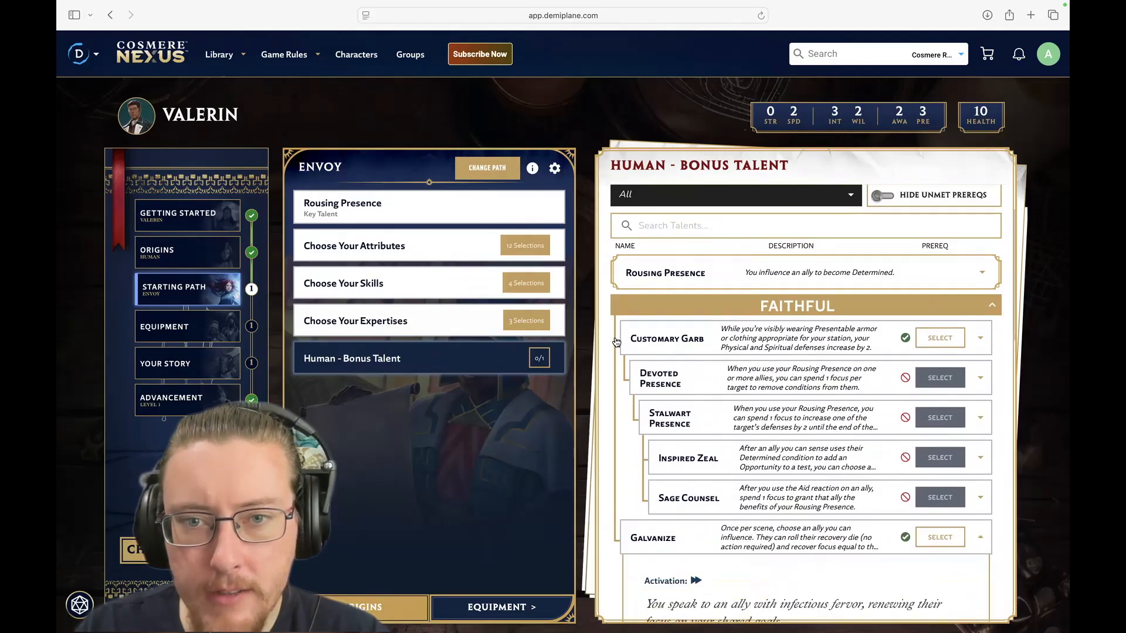
{"action": "scroll", "coordinate": [674, 429], "scroll_direction": "down", "scroll_amount": 2}
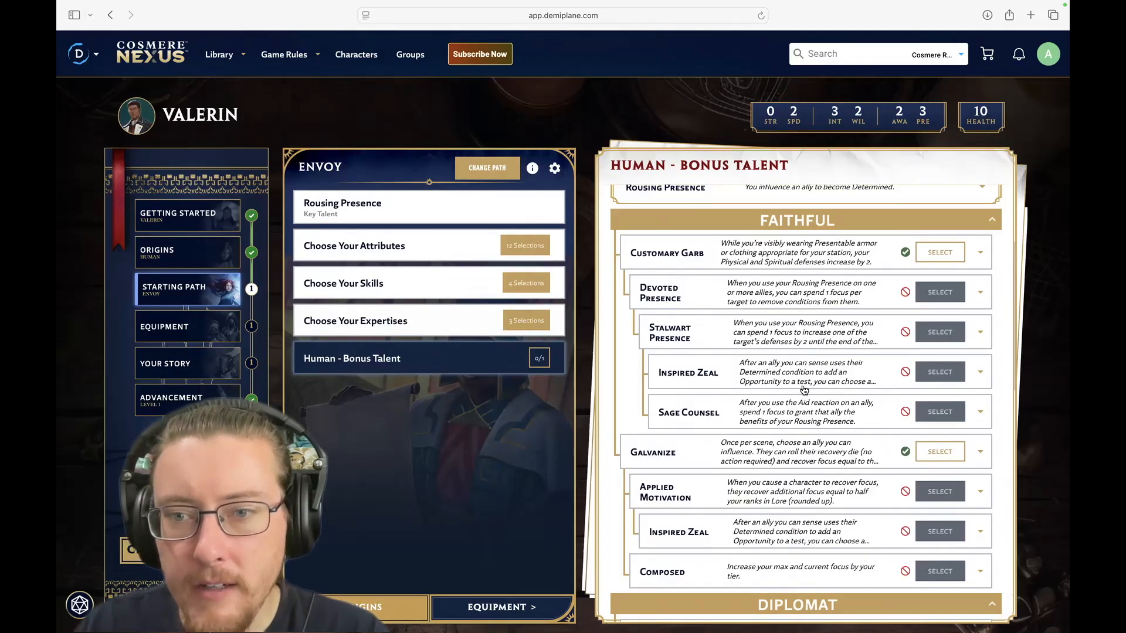
Step: Read the full description of the Inspired Zeal talent and the Opportunity rule it refers to
{"action": "left_click", "coordinate": [979, 376]}
{"action": "left_click", "coordinate": [979, 376]}
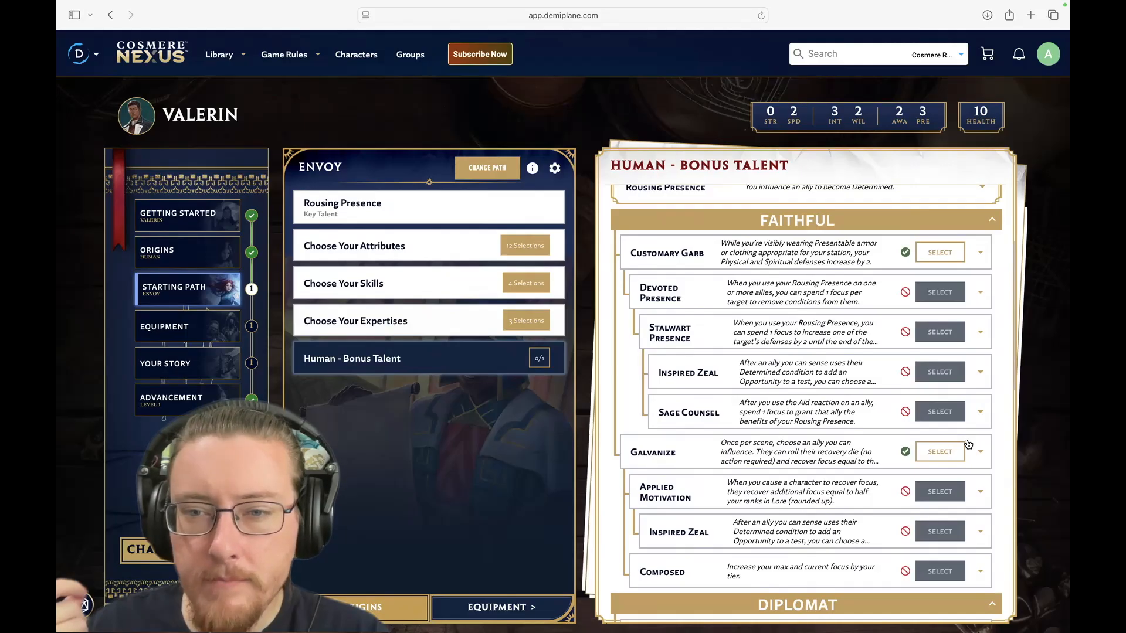
{"action": "left_click", "coordinate": [982, 373]}
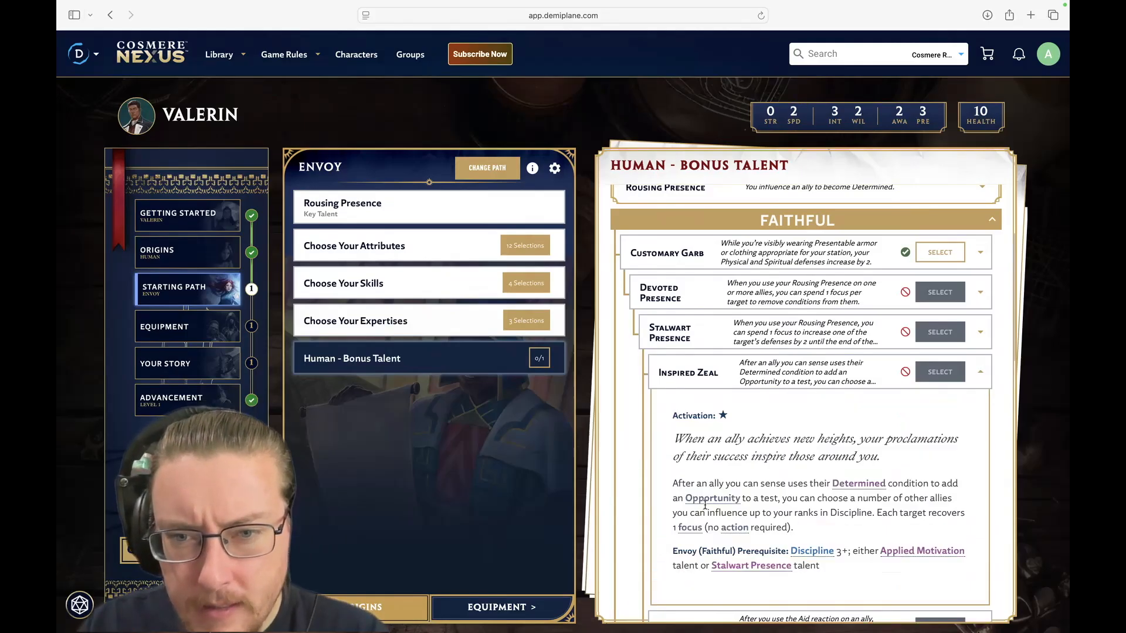
{"action": "mouse_move", "coordinate": [711, 499]}
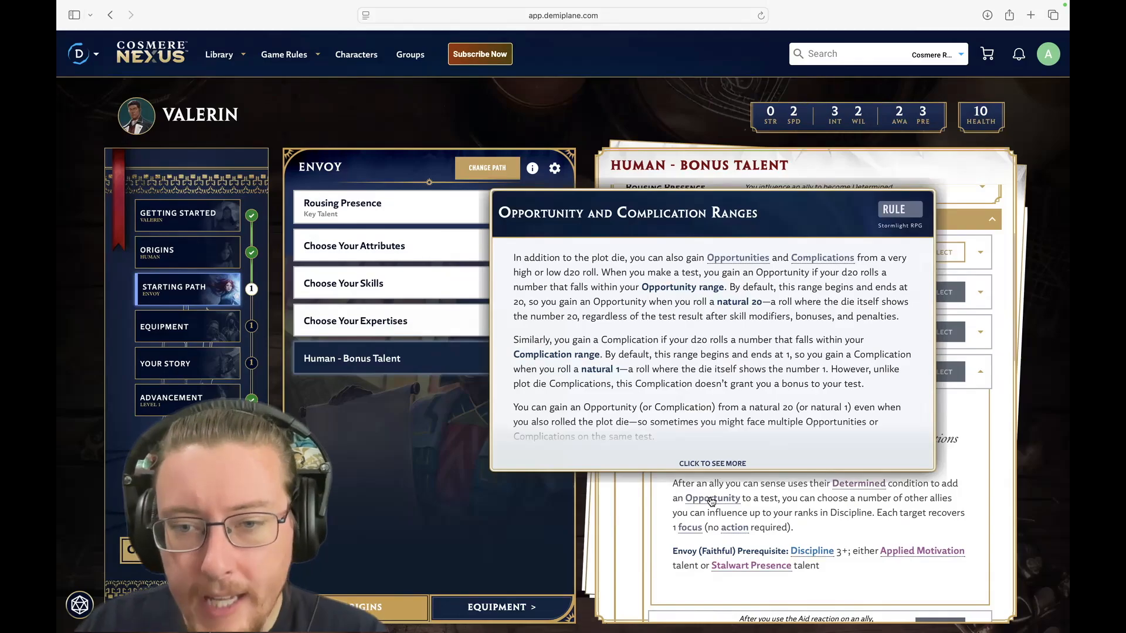
{"action": "scroll", "coordinate": [711, 499], "scroll_direction": "down", "scroll_amount": 1}
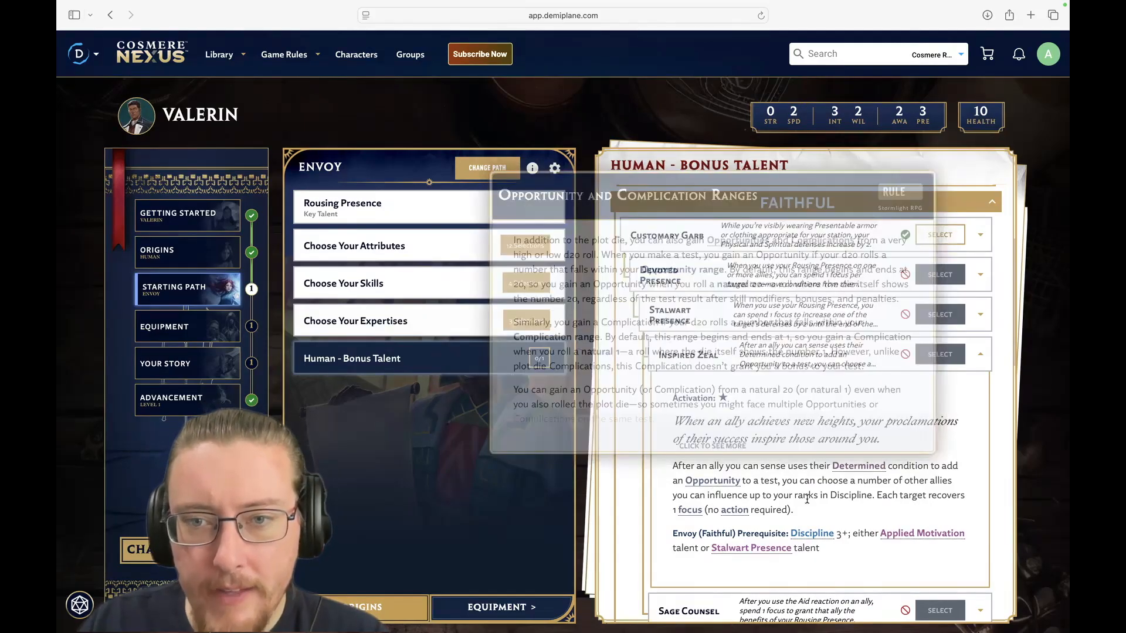
{"action": "scroll", "coordinate": [807, 499], "scroll_direction": "down", "scroll_amount": 5}
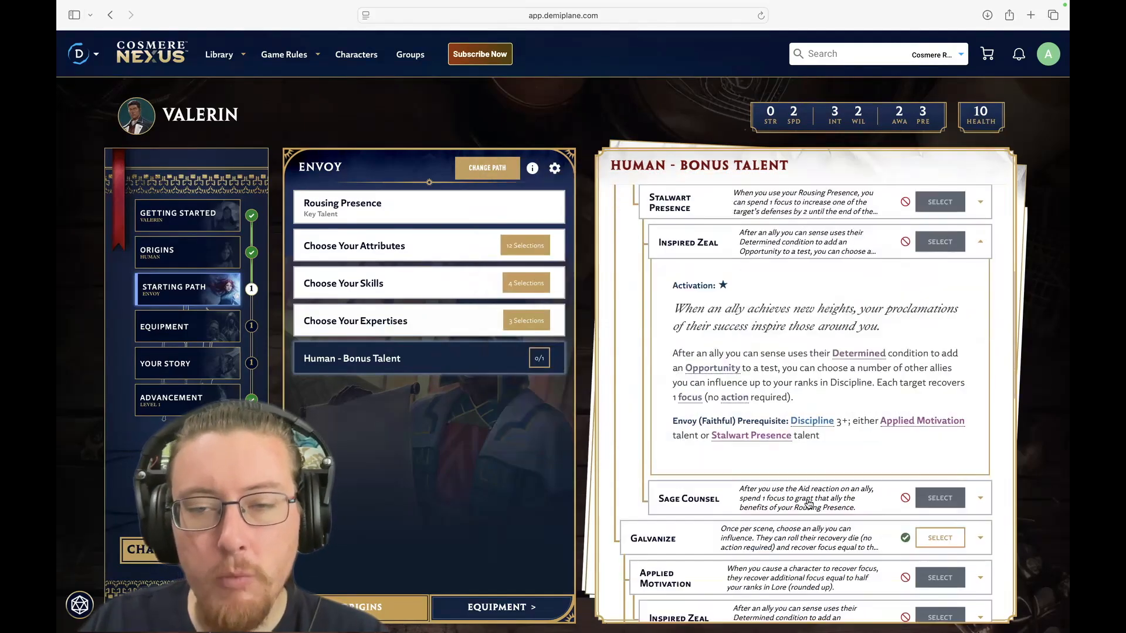
{"action": "left_click", "coordinate": [827, 254]}
Step: Compare the Faithful and Diplomat talents offered for the human bonus talent
{"action": "scroll", "coordinate": [828, 341], "scroll_direction": "down", "scroll_amount": 2}
{"action": "scroll", "coordinate": [827, 342], "scroll_direction": "up", "scroll_amount": 2}
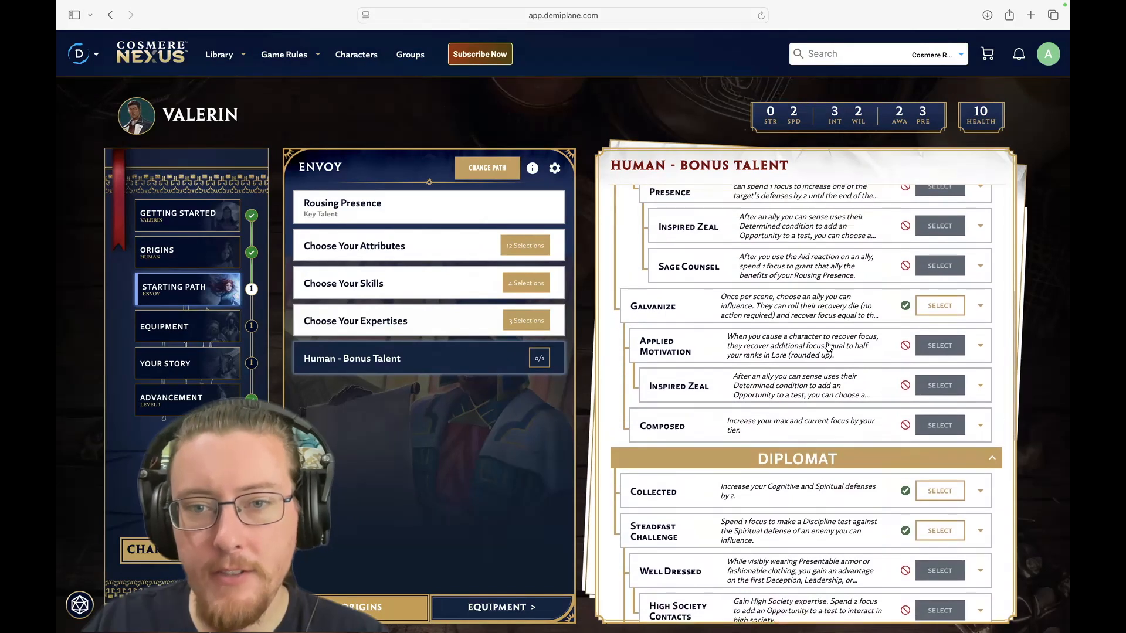
{"action": "scroll", "coordinate": [828, 346], "scroll_direction": "up", "scroll_amount": 2}
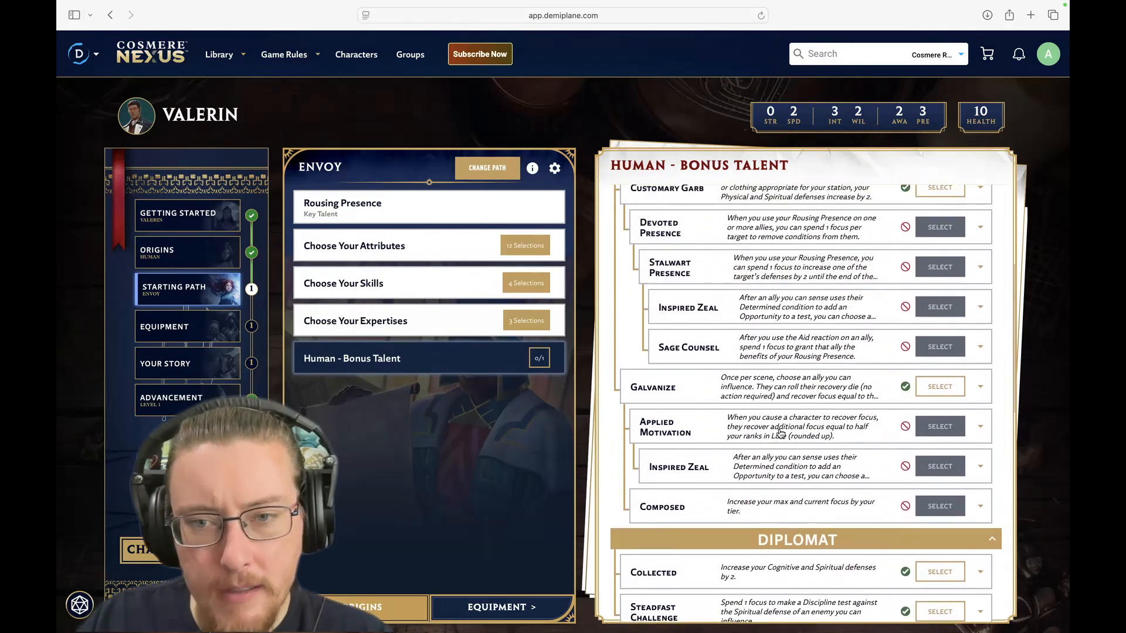
{"action": "scroll", "coordinate": [780, 434], "scroll_direction": "up", "scroll_amount": 2}
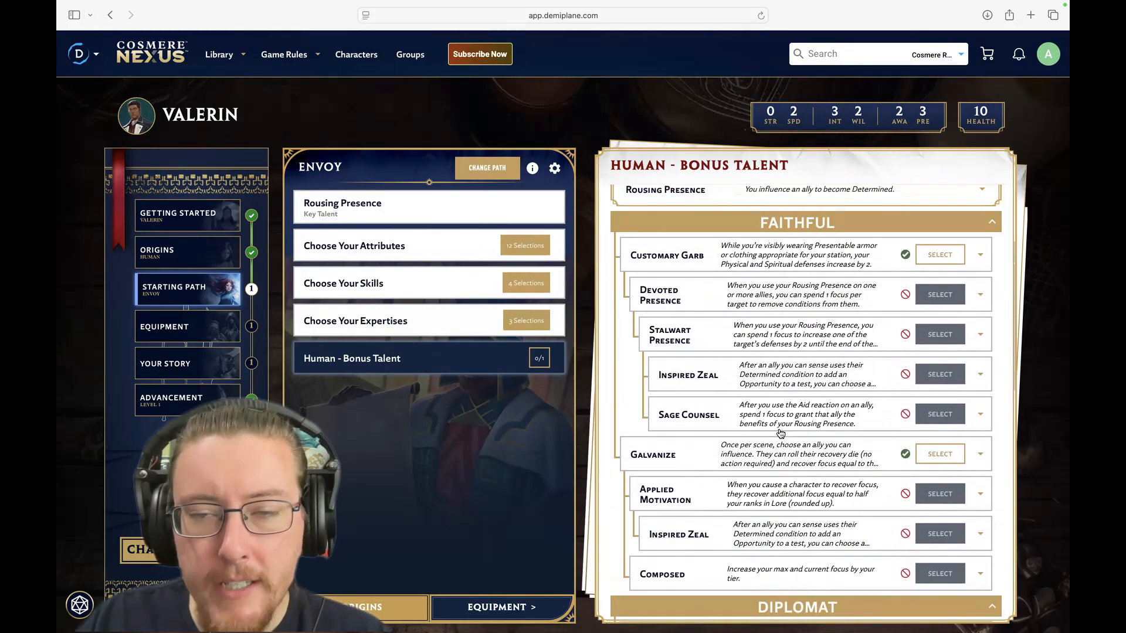
{"action": "scroll", "coordinate": [781, 434], "scroll_direction": "up", "scroll_amount": 3}
{"action": "scroll", "coordinate": [780, 434], "scroll_direction": "down", "scroll_amount": 4}
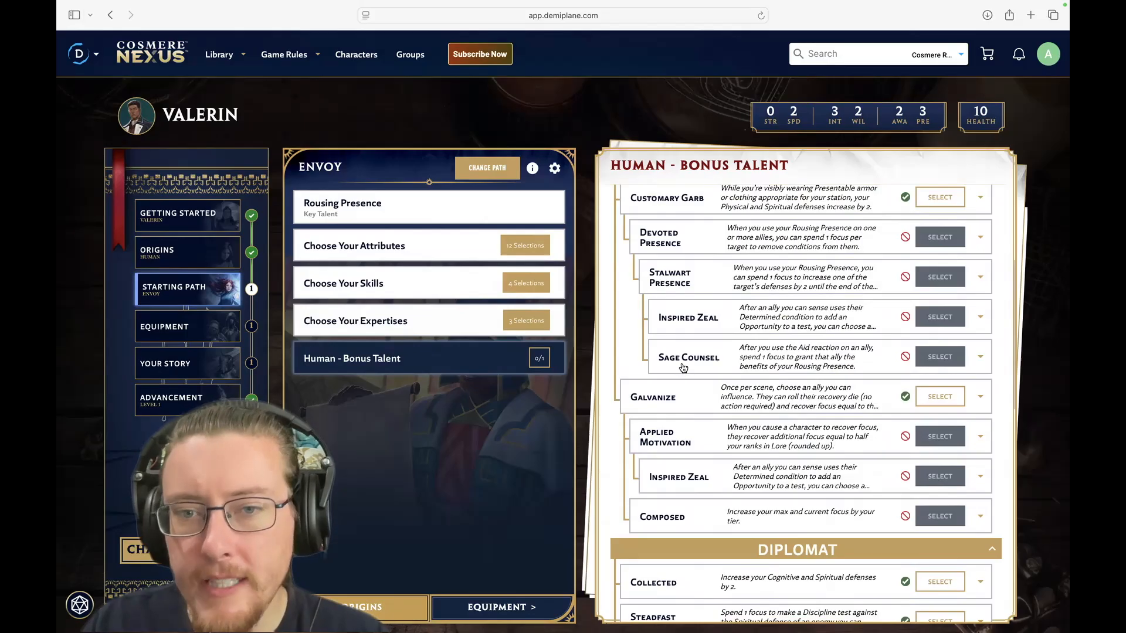
{"action": "scroll", "coordinate": [695, 360], "scroll_direction": "up", "scroll_amount": 2}
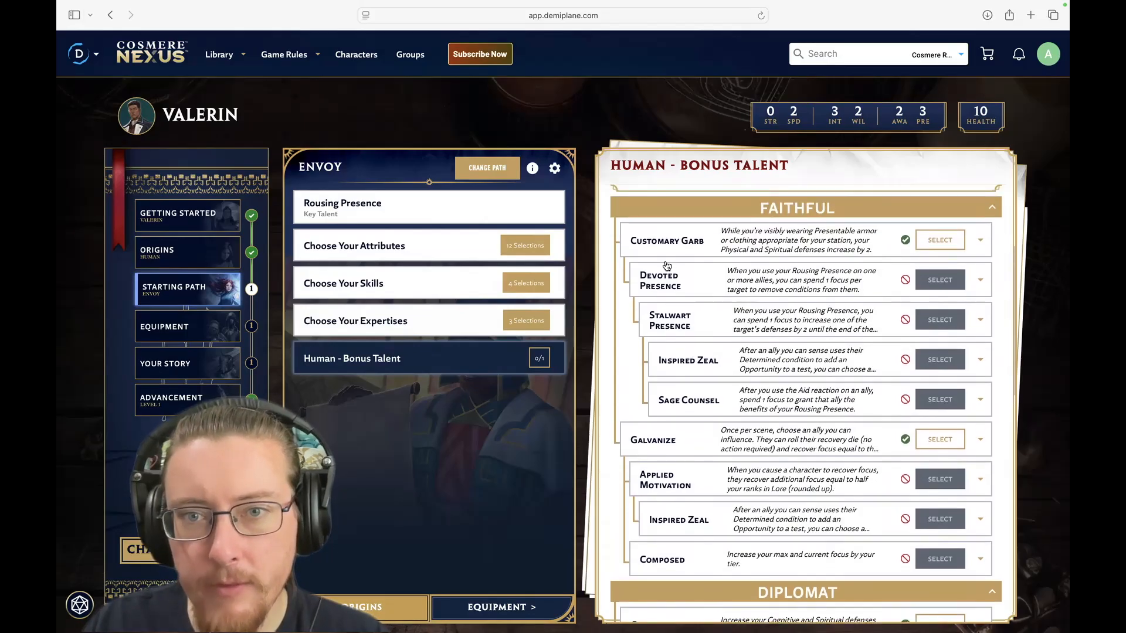
{"action": "scroll", "coordinate": [719, 435], "scroll_direction": "down", "scroll_amount": 5}
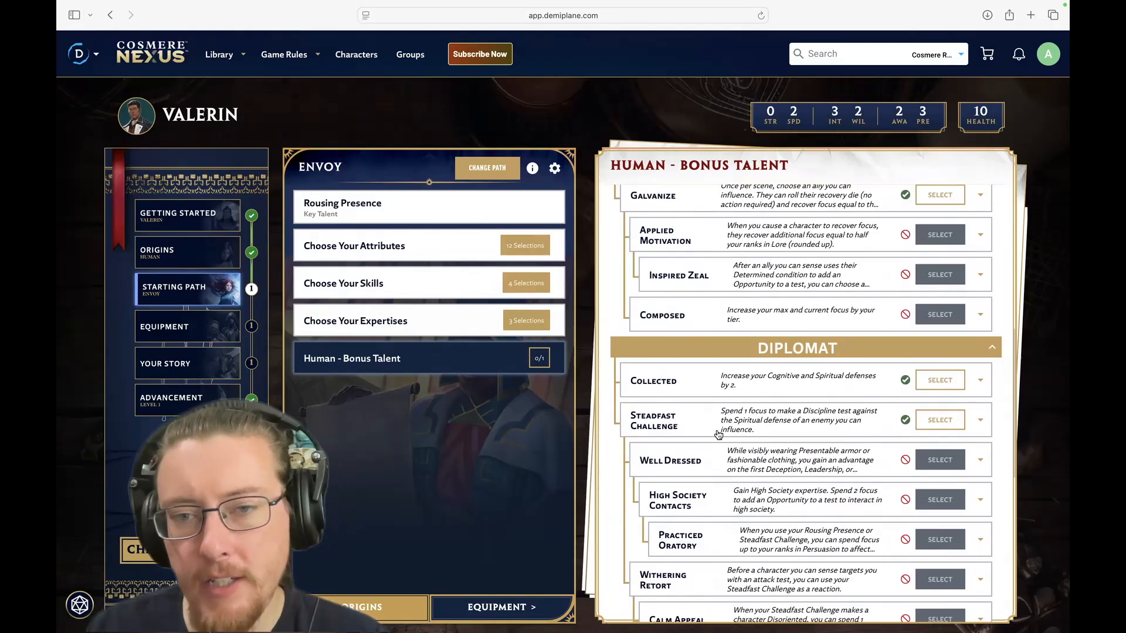
{"action": "scroll", "coordinate": [718, 434], "scroll_direction": "down", "scroll_amount": 6}
{"action": "scroll", "coordinate": [719, 434], "scroll_direction": "up", "scroll_amount": 9}
{"action": "scroll", "coordinate": [719, 434], "scroll_direction": "up", "scroll_amount": 5}
{"action": "scroll", "coordinate": [719, 434], "scroll_direction": "down", "scroll_amount": 5}
{"action": "scroll", "coordinate": [807, 313], "scroll_direction": "down", "scroll_amount": 4}
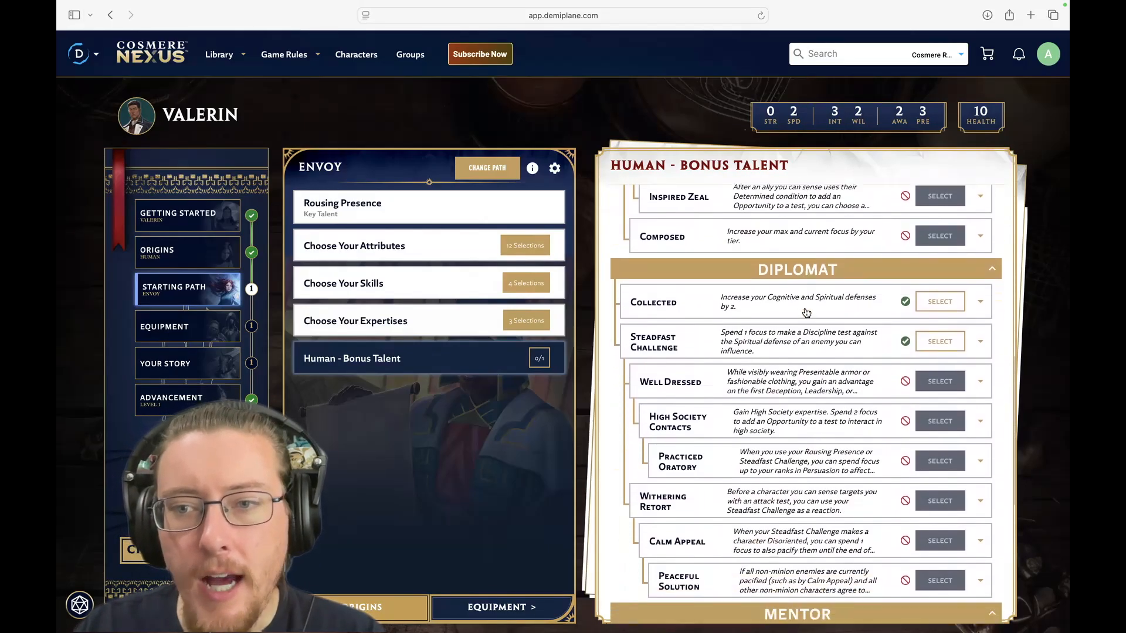
{"action": "scroll", "coordinate": [807, 312], "scroll_direction": "down", "scroll_amount": 1}
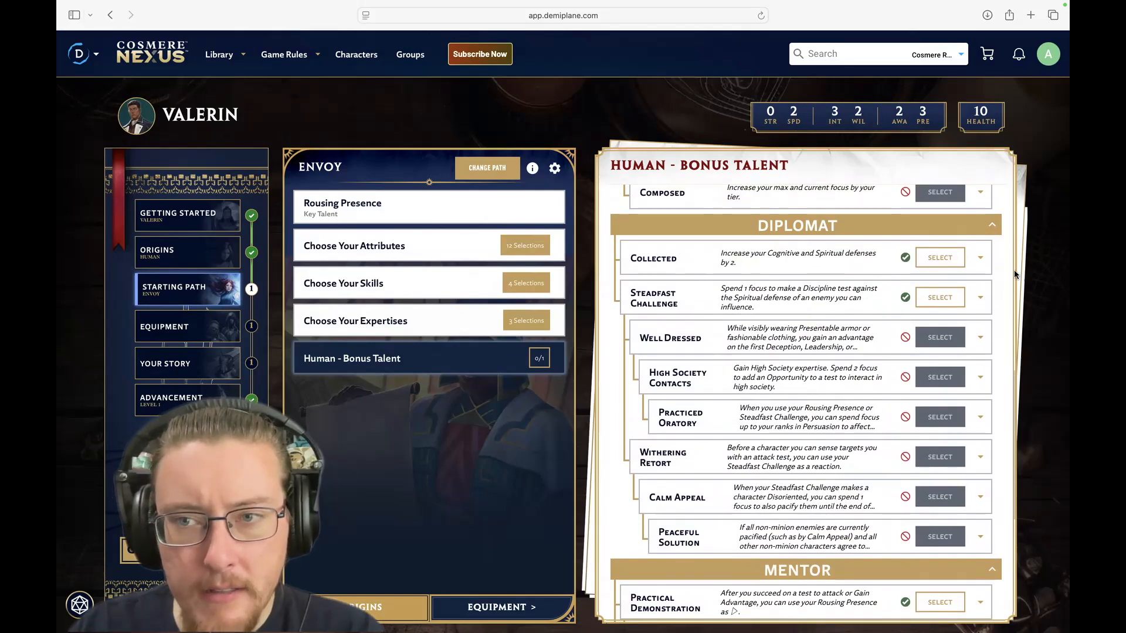
Step: Check the effect and prerequisites of the Collected talent in the Diplomat tree
{"action": "left_click", "coordinate": [975, 257]}
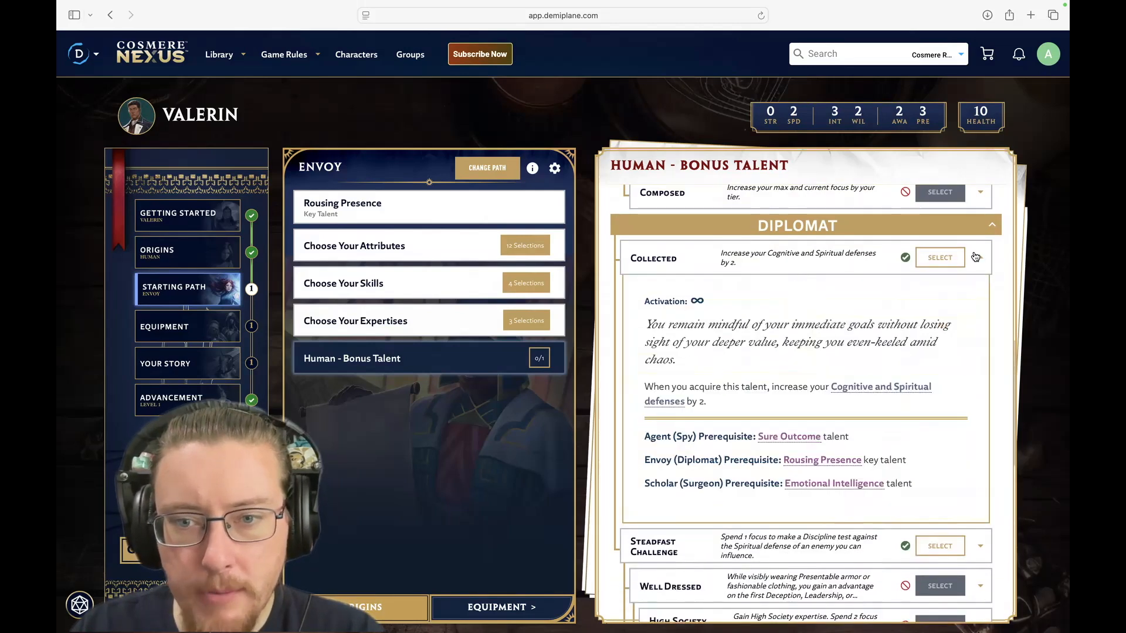
{"action": "left_click", "coordinate": [975, 257]}
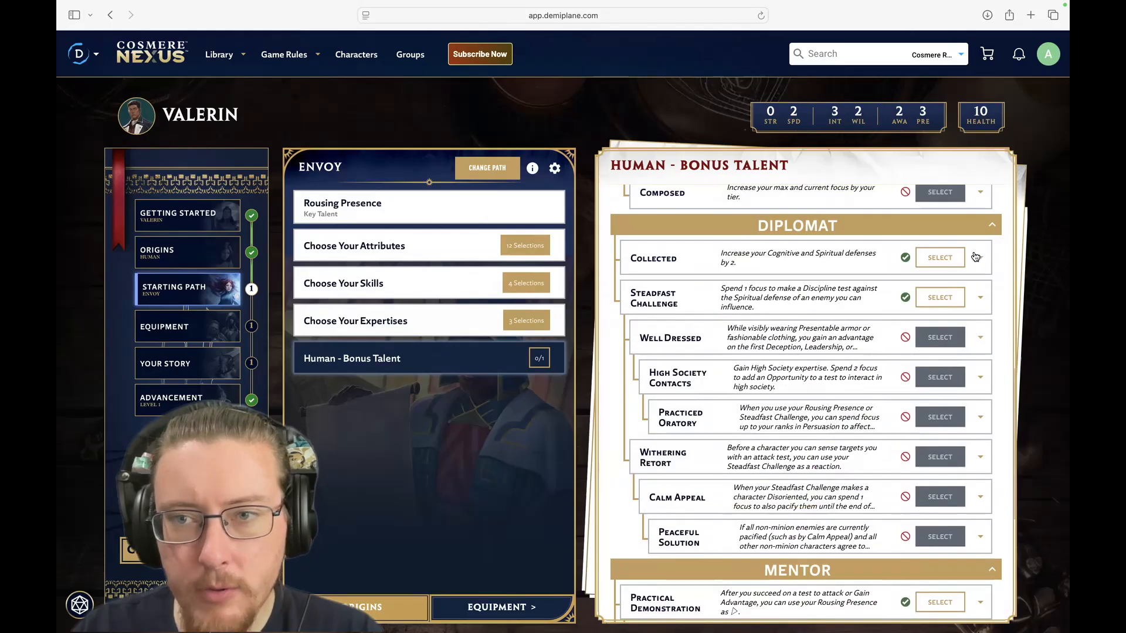
{"action": "left_click", "coordinate": [906, 258]}
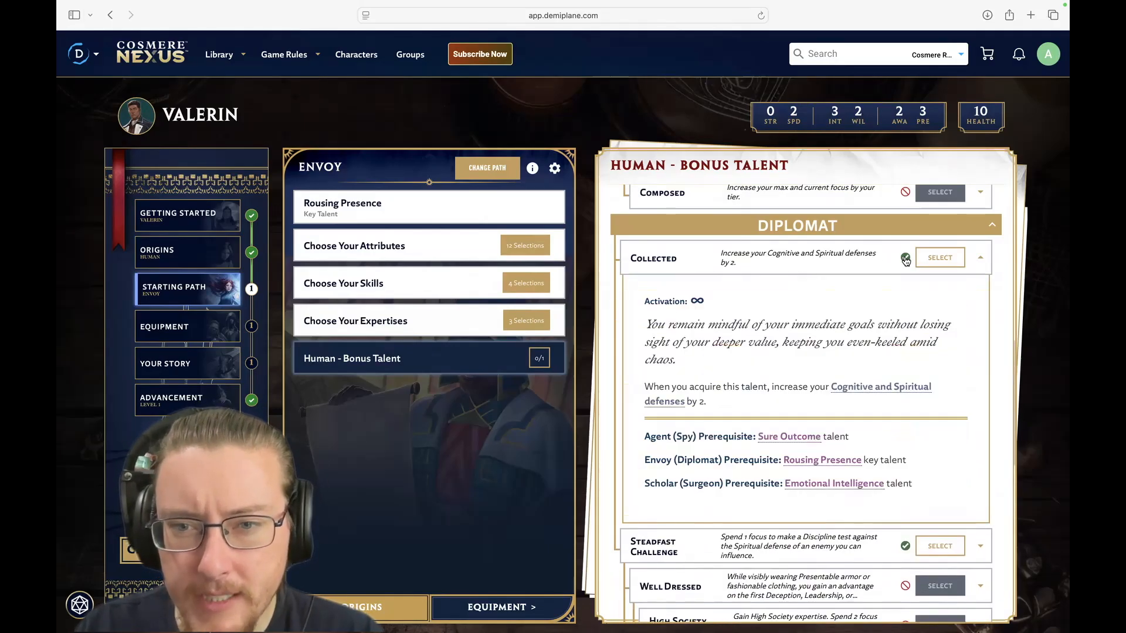
{"action": "left_click", "coordinate": [905, 258]}
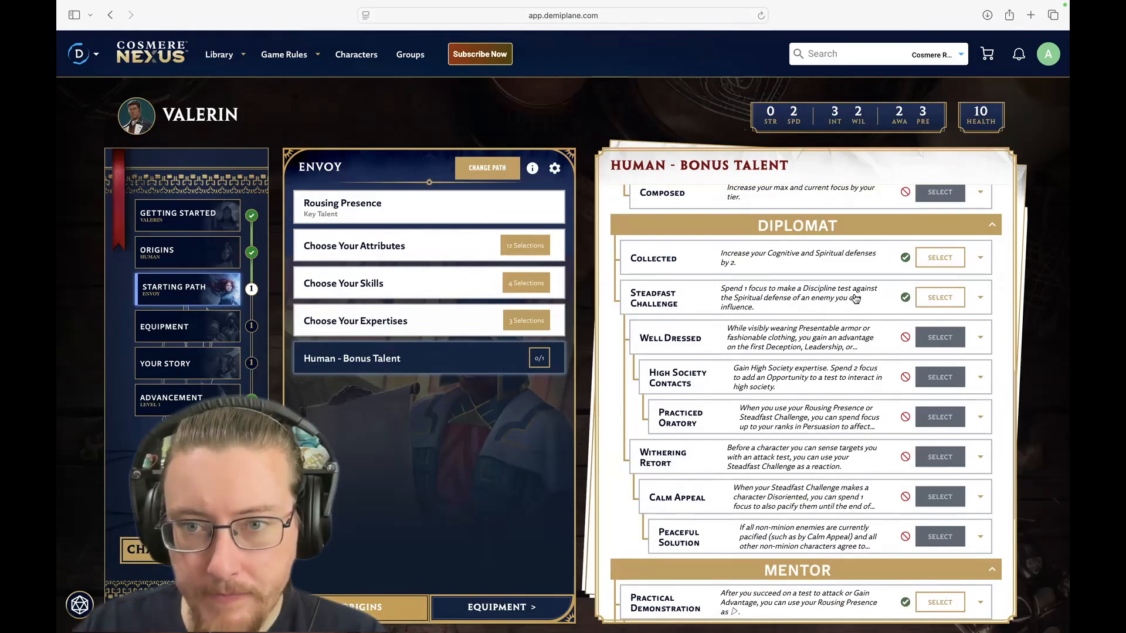
Step: Review the Steadfast Challenge talent's details and select it as the human bonus talent
{"action": "left_click", "coordinate": [875, 311]}
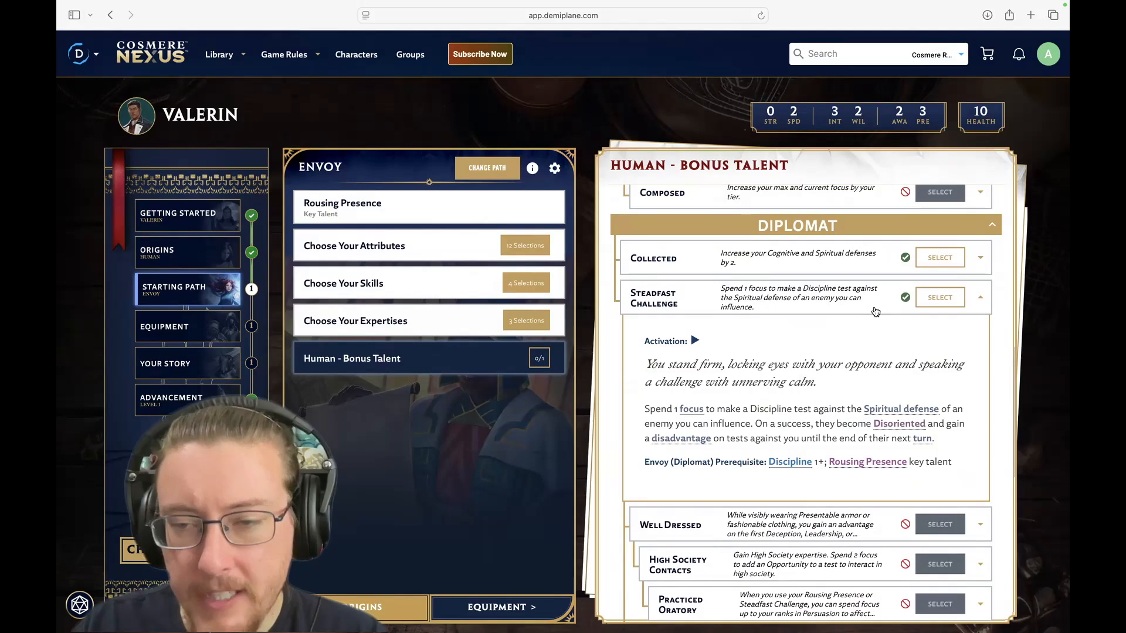
{"action": "left_click", "coordinate": [876, 311]}
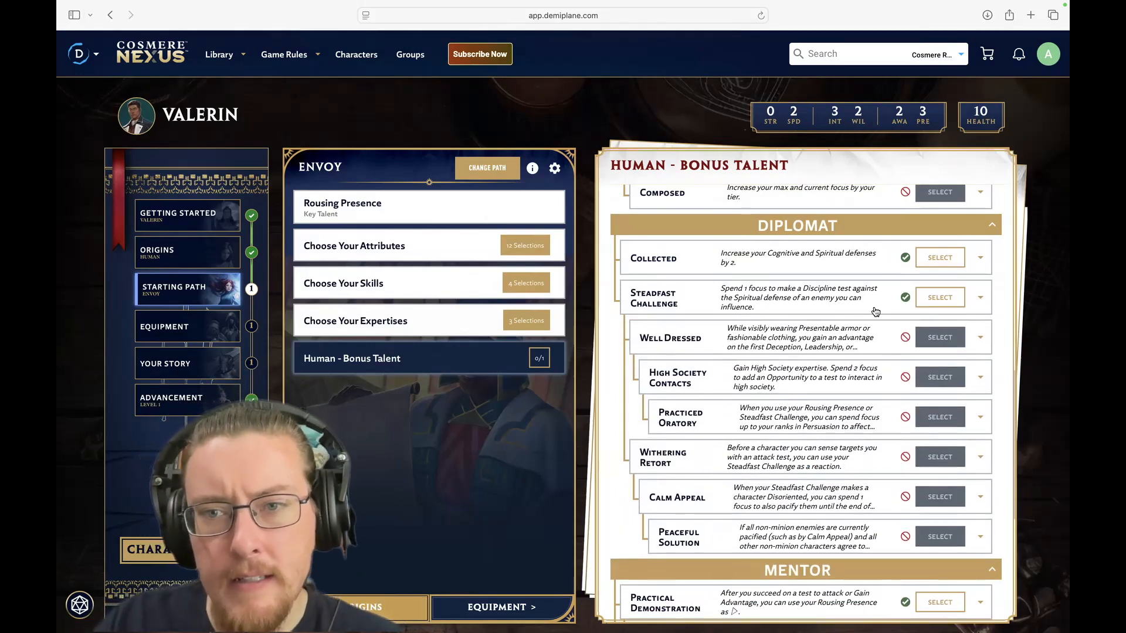
{"action": "left_click", "coordinate": [876, 312]}
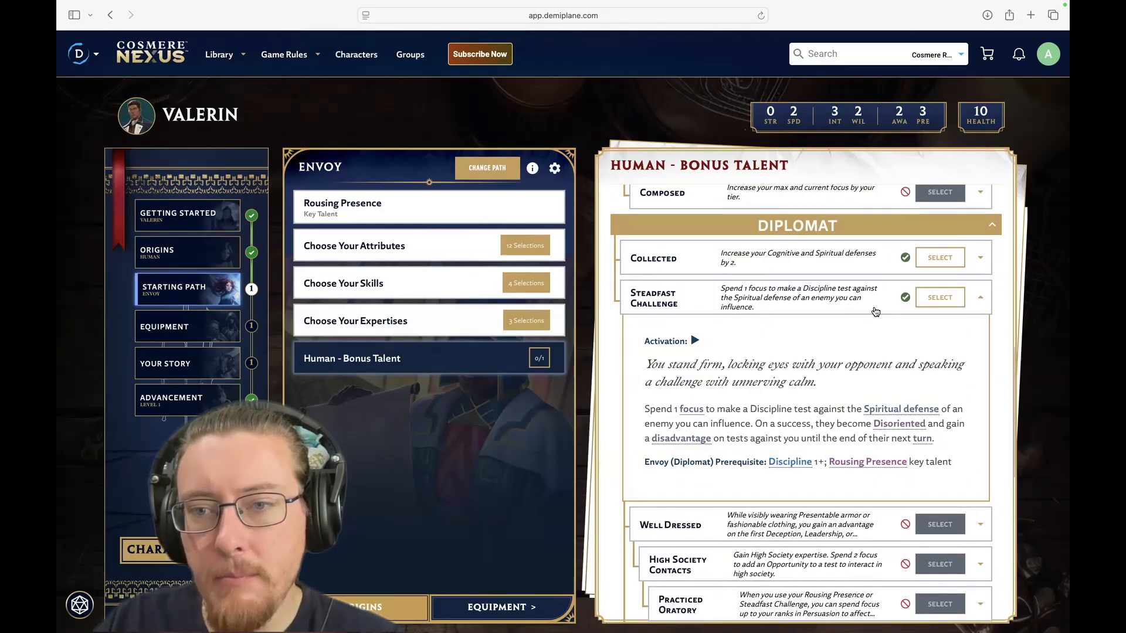
{"action": "left_click", "coordinate": [876, 311]}
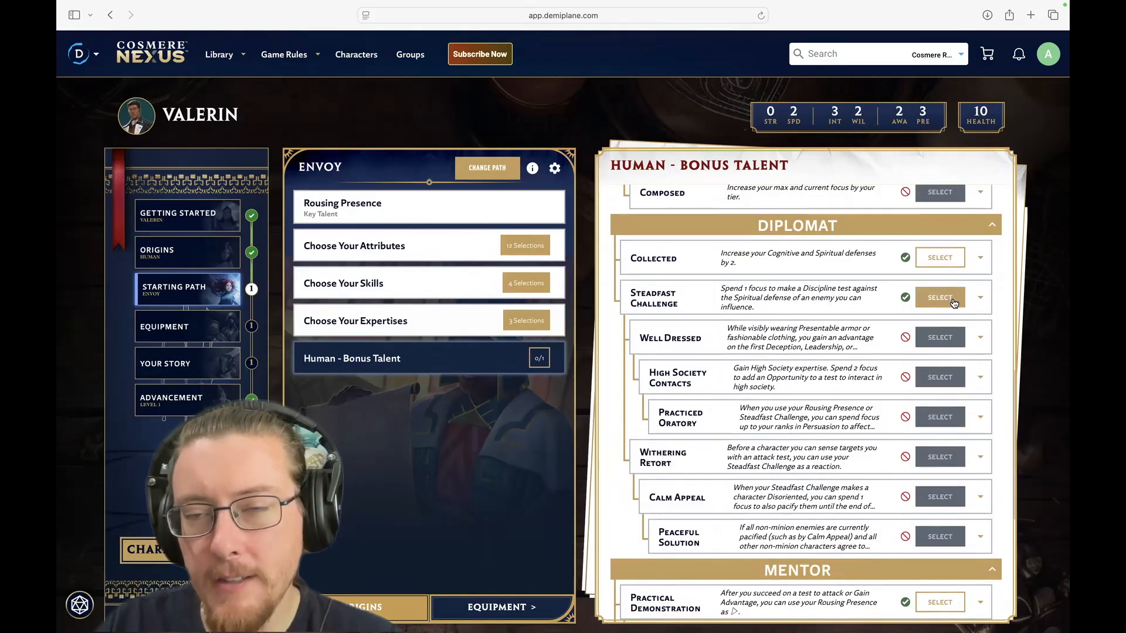
{"action": "left_click", "coordinate": [953, 302]}
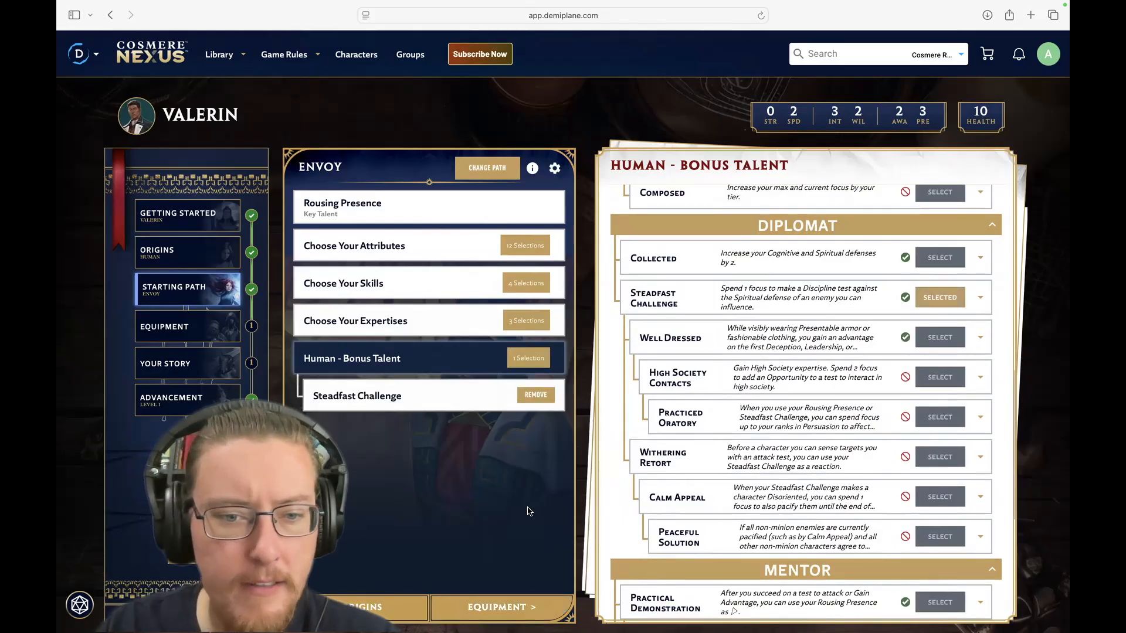
Step: Go to the character's equipment, review the Courtier Kit's contents and choose it as the starting kit
{"action": "left_click", "coordinate": [188, 327]}
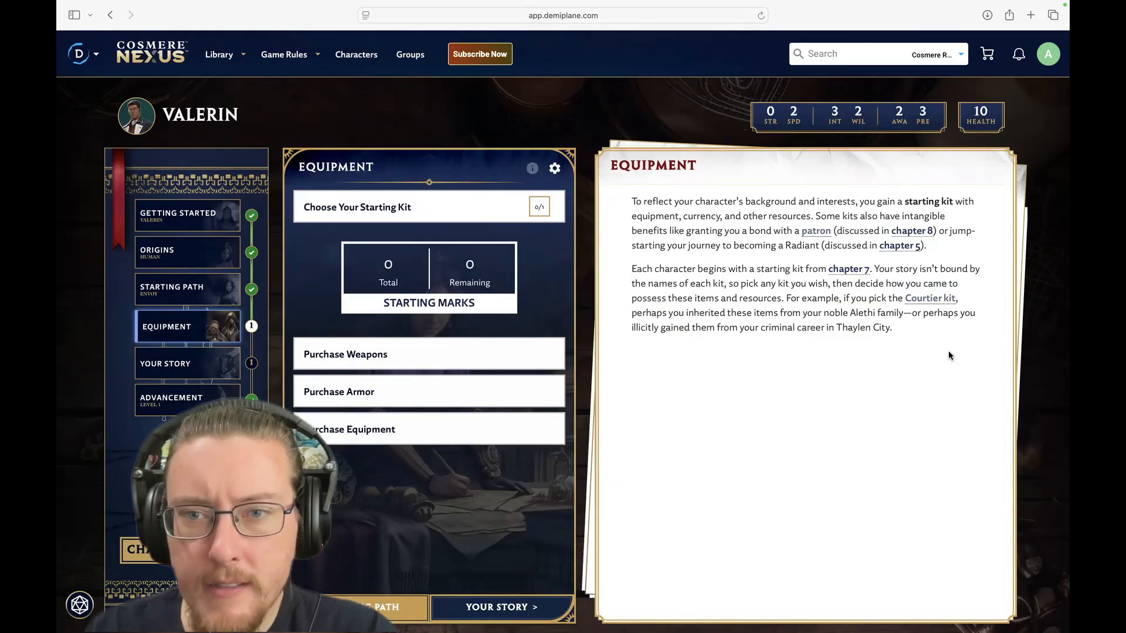
{"action": "left_click", "coordinate": [463, 208]}
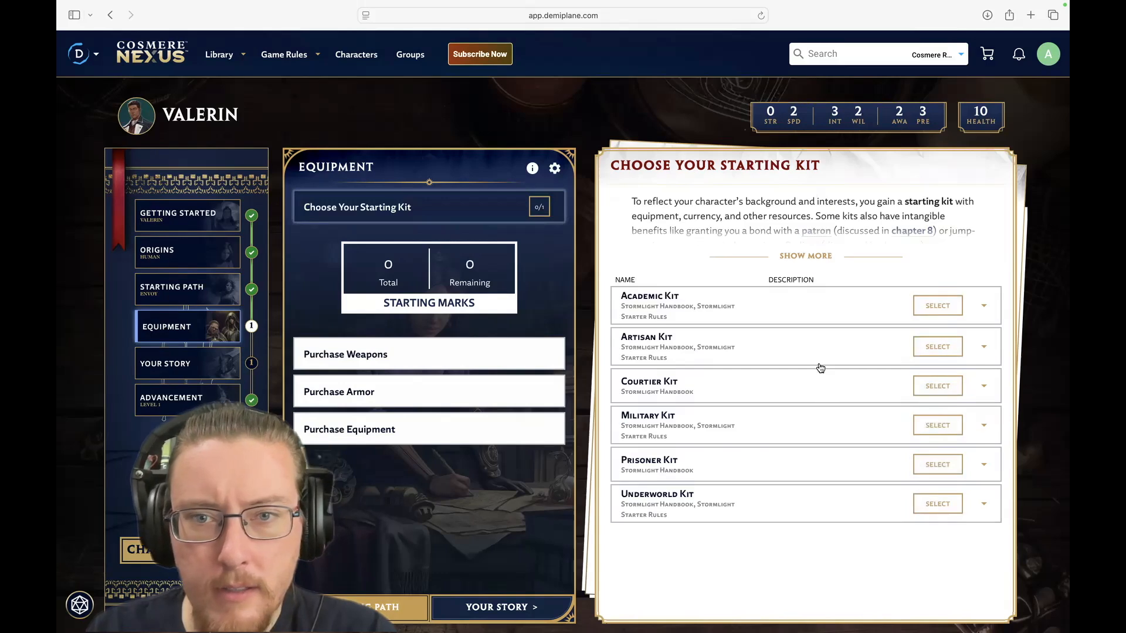
{"action": "left_click", "coordinate": [842, 396]}
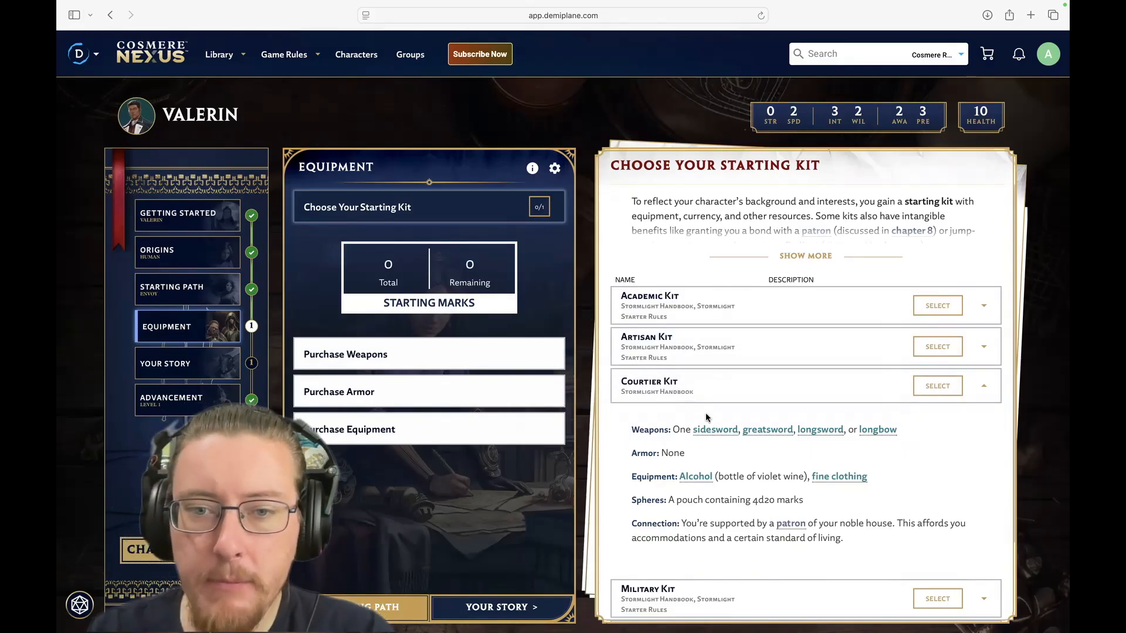
{"action": "mouse_move", "coordinate": [713, 431]}
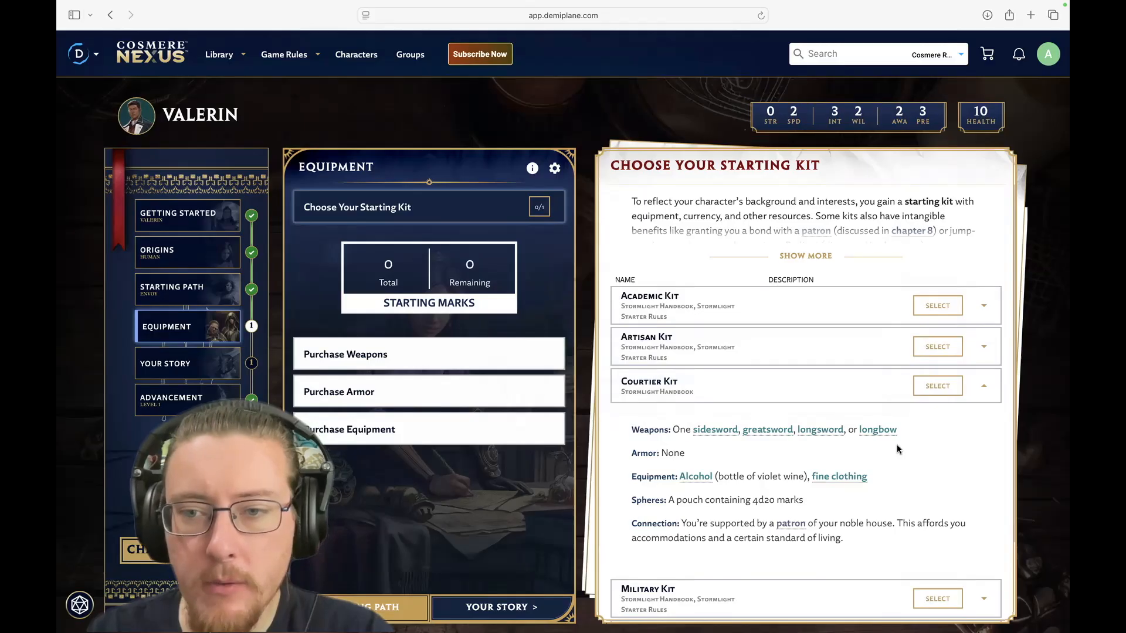
{"action": "scroll", "coordinate": [776, 473], "scroll_direction": "down", "scroll_amount": 2}
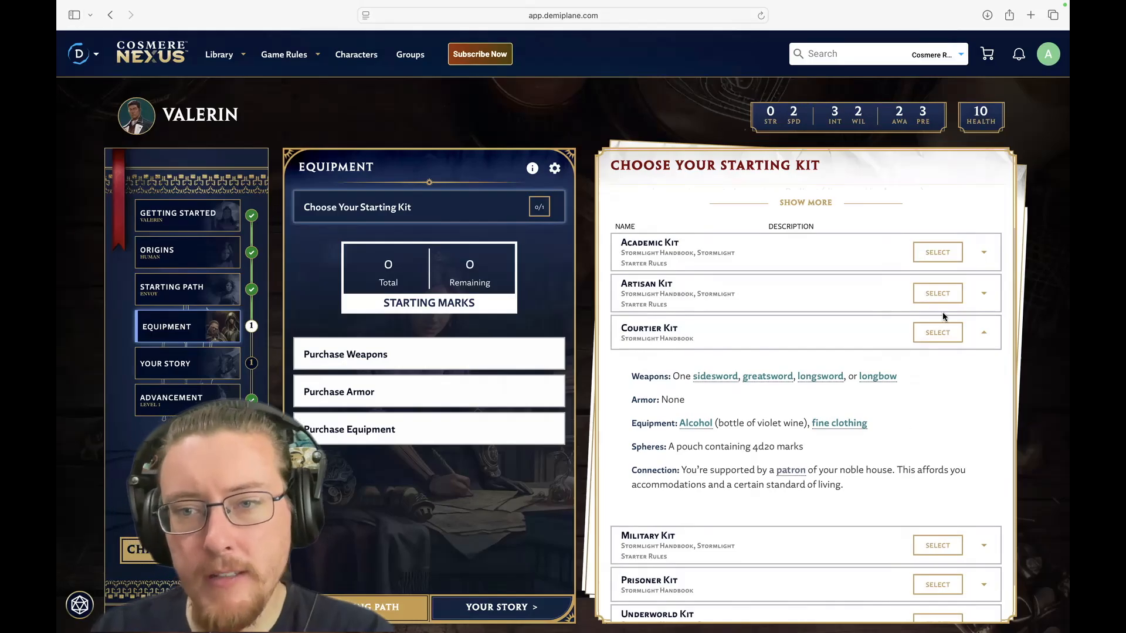
{"action": "left_click", "coordinate": [938, 332]}
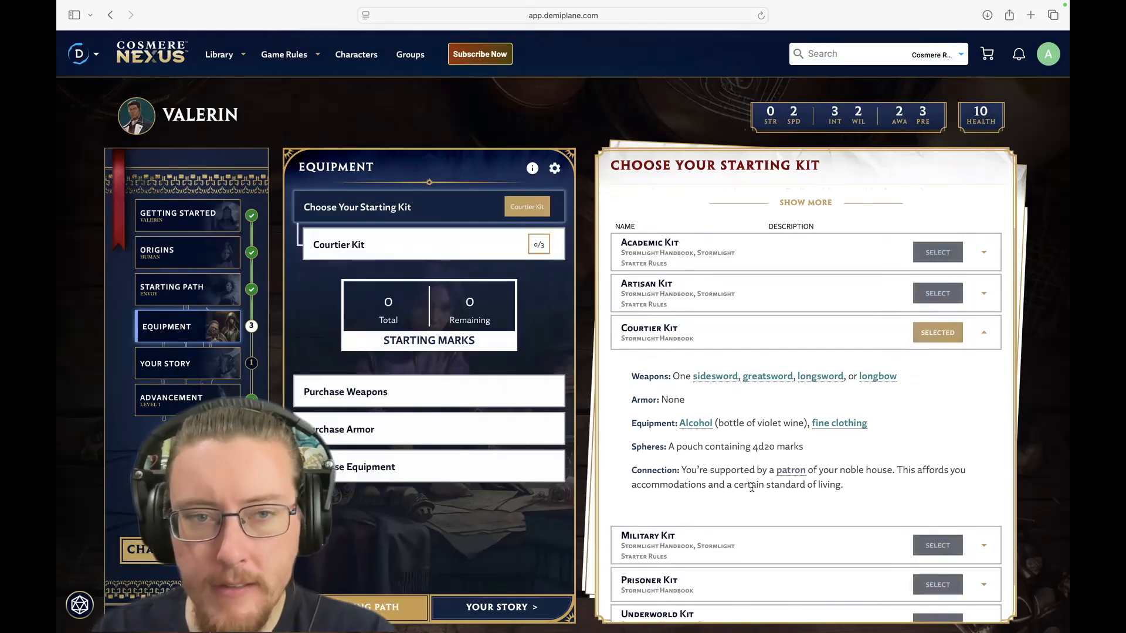
Step: Choose the Sidesword as the weapon included in the Courtier Kit
{"action": "left_click", "coordinate": [493, 258]}
{"action": "scroll", "coordinate": [809, 382], "scroll_direction": "down", "scroll_amount": 3}
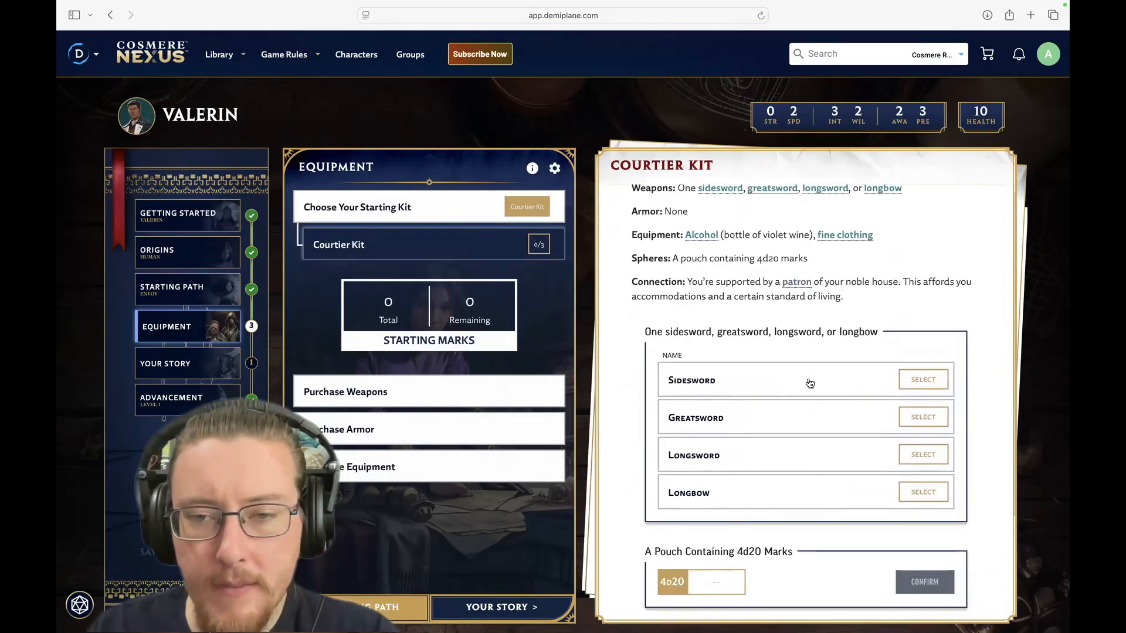
{"action": "left_click", "coordinate": [932, 314]}
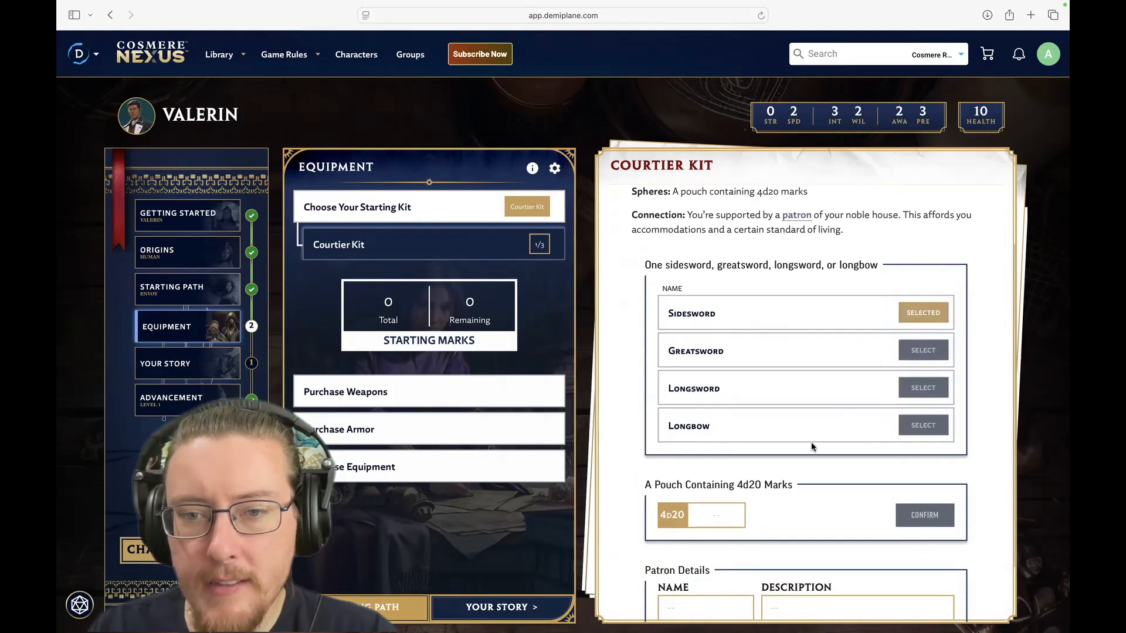
Step: Enter 42 as the 4d20 roll for the Courtier Kit's pouch of marks and confirm it
{"action": "scroll", "coordinate": [811, 443], "scroll_direction": "down", "scroll_amount": 2}
{"action": "left_click", "coordinate": [692, 439]}
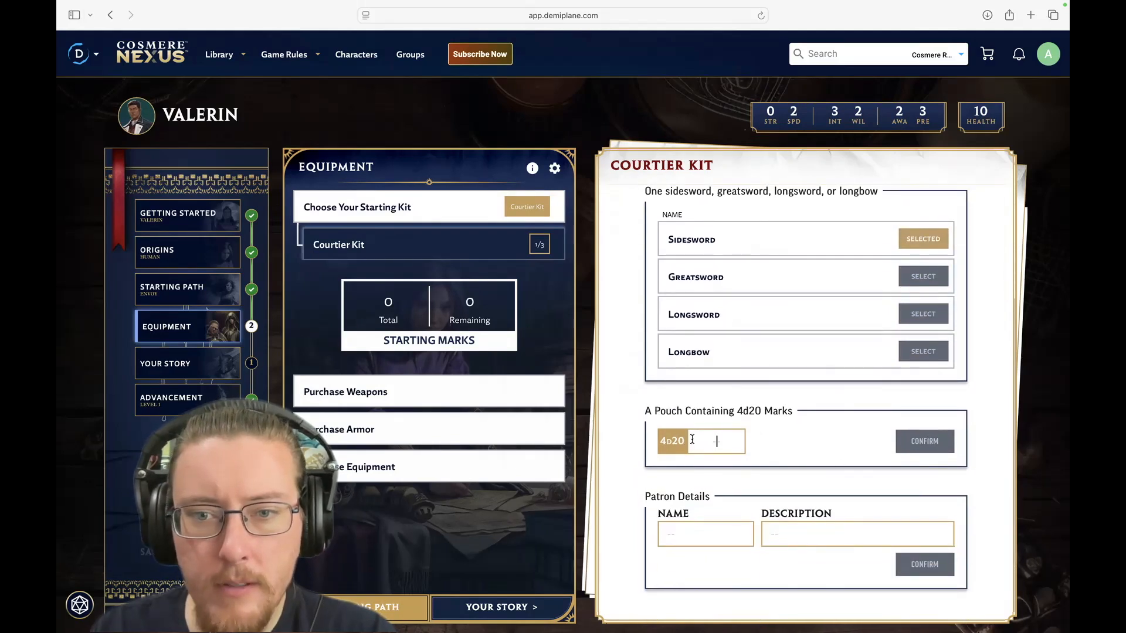
{"action": "right_click", "coordinate": [733, 444]}
{"action": "left_click", "coordinate": [718, 442]}
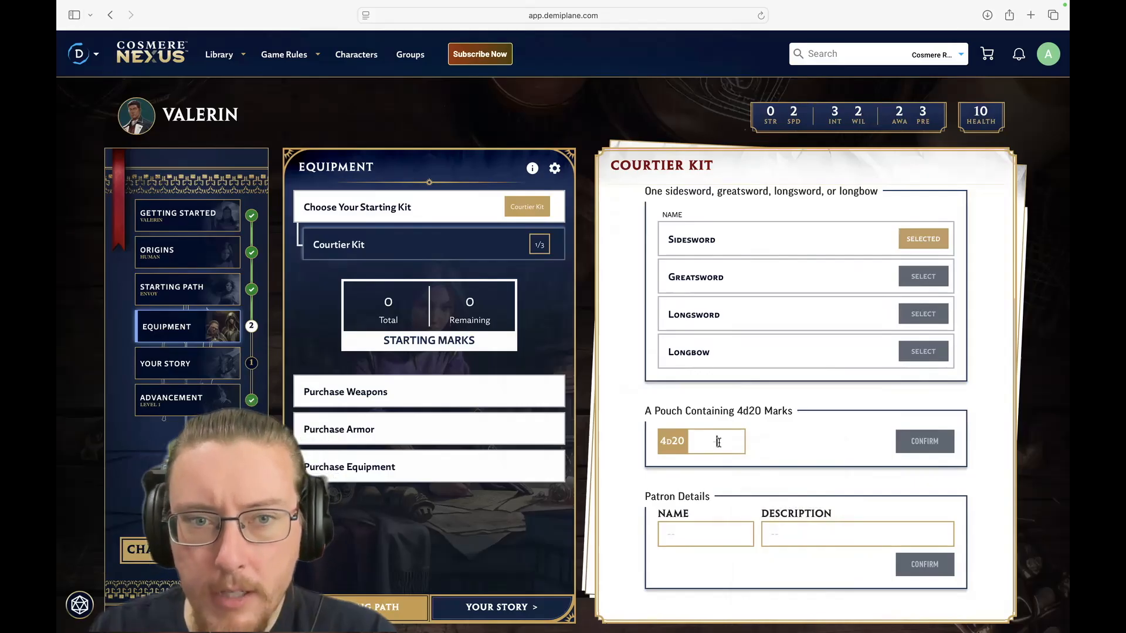
{"action": "left_click", "coordinate": [413, 344]}
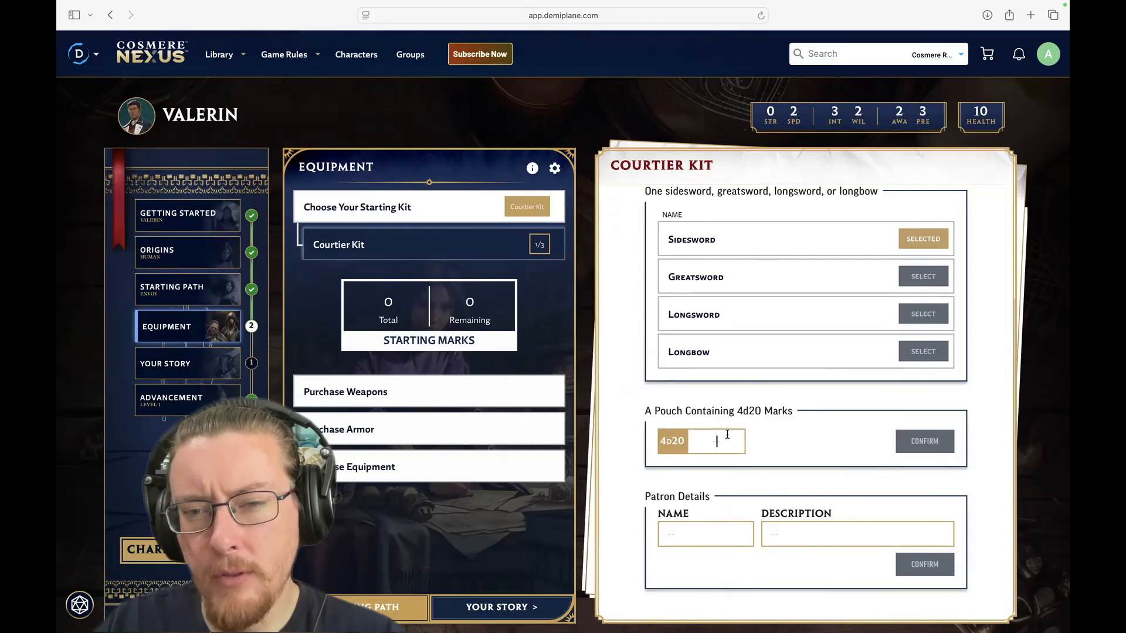
{"action": "type", "text": "42"}
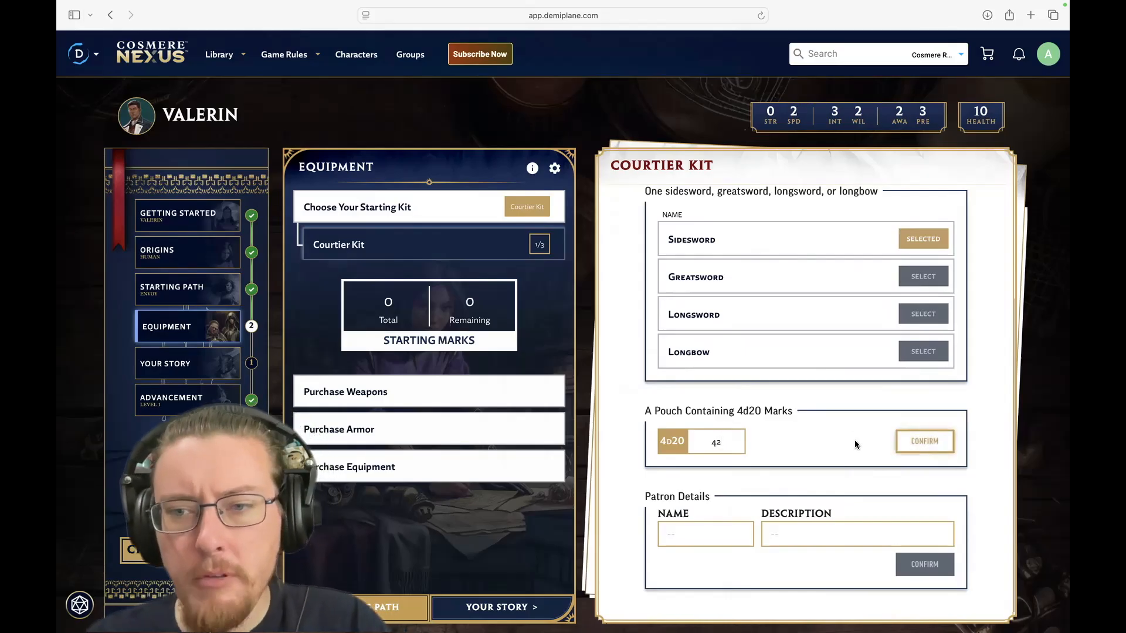
{"action": "left_click", "coordinate": [910, 444]}
Step: Enter House Sebarial as the patron's name in the Courtier Kit, leave the description empty and confirm the patron details
{"action": "left_click", "coordinate": [728, 529]}
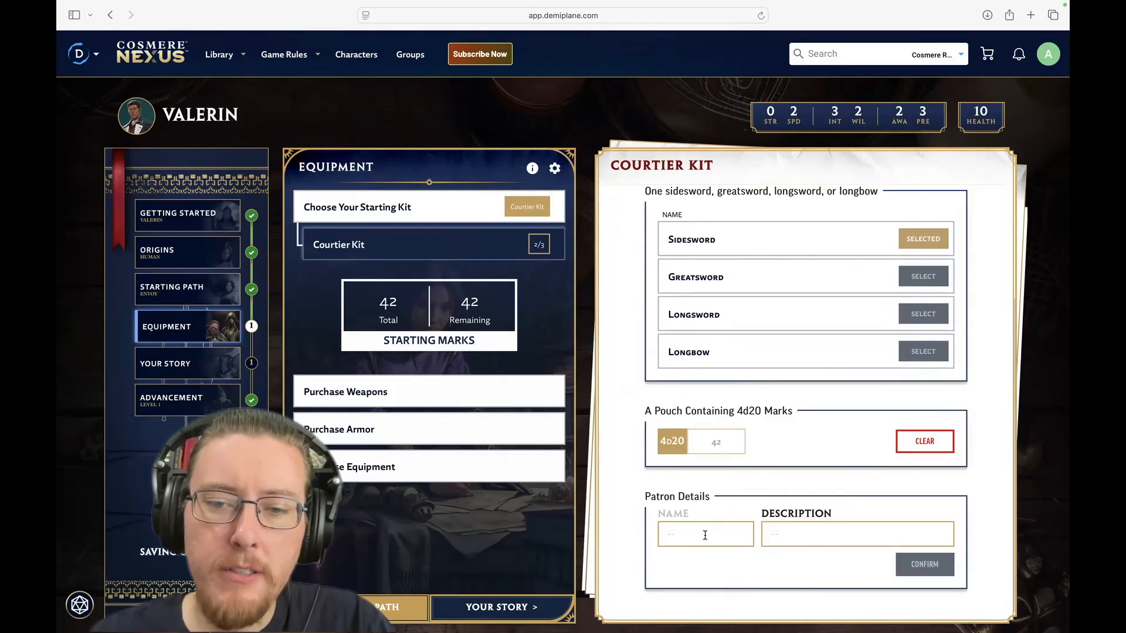
{"action": "type", "text": "House"}
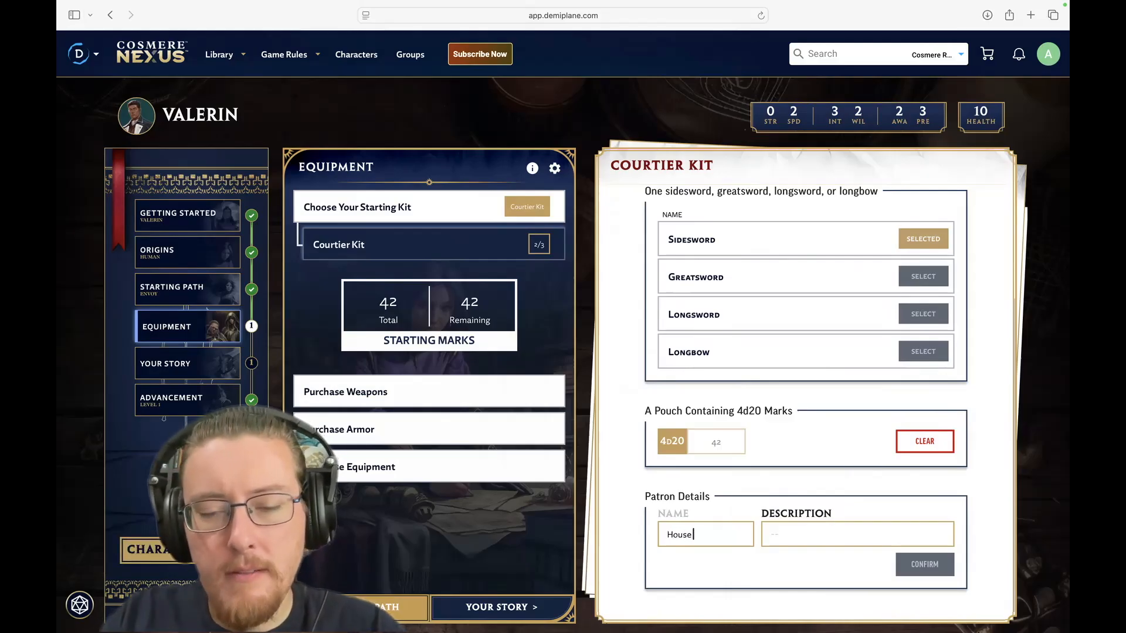
{"action": "type", "text": " Sebarial"}
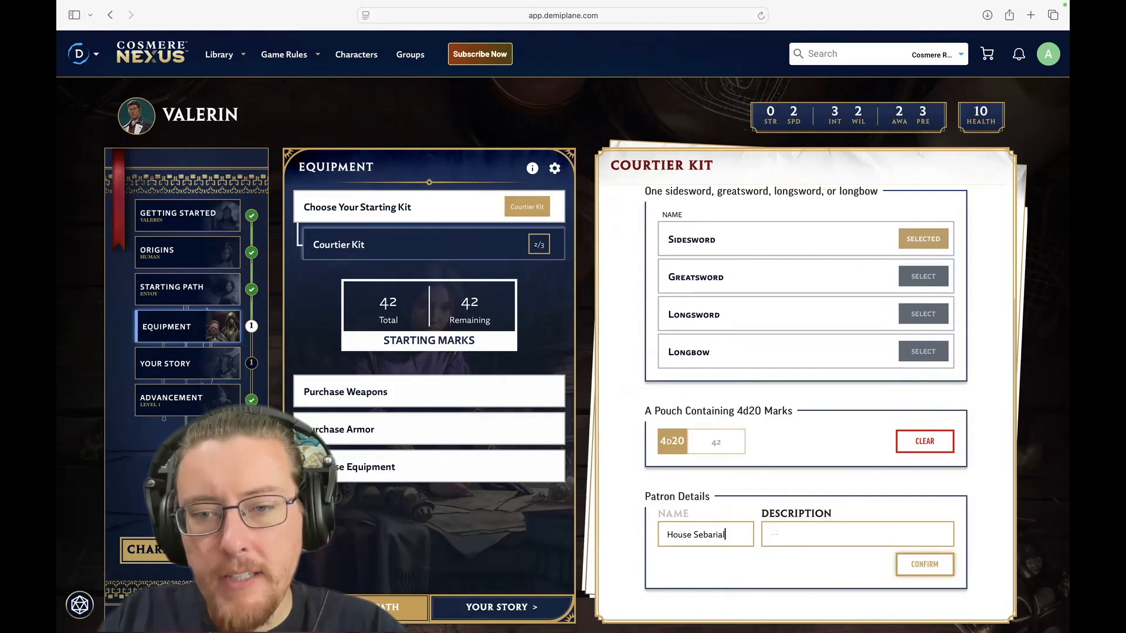
{"action": "key", "text": "Tab"}
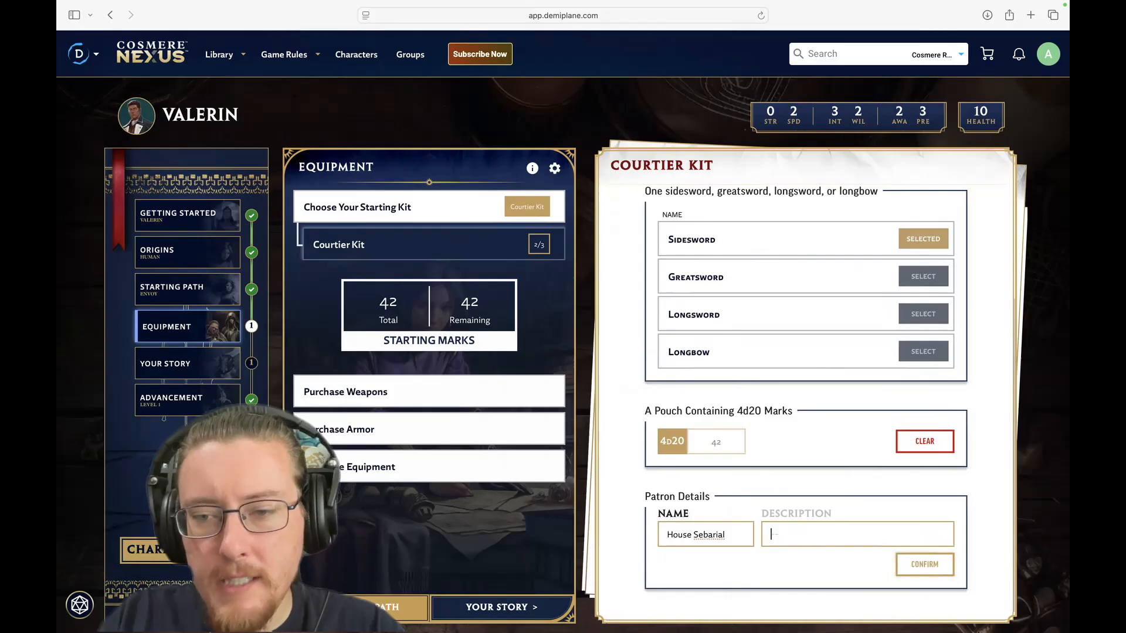
{"action": "left_click", "coordinate": [922, 564]}
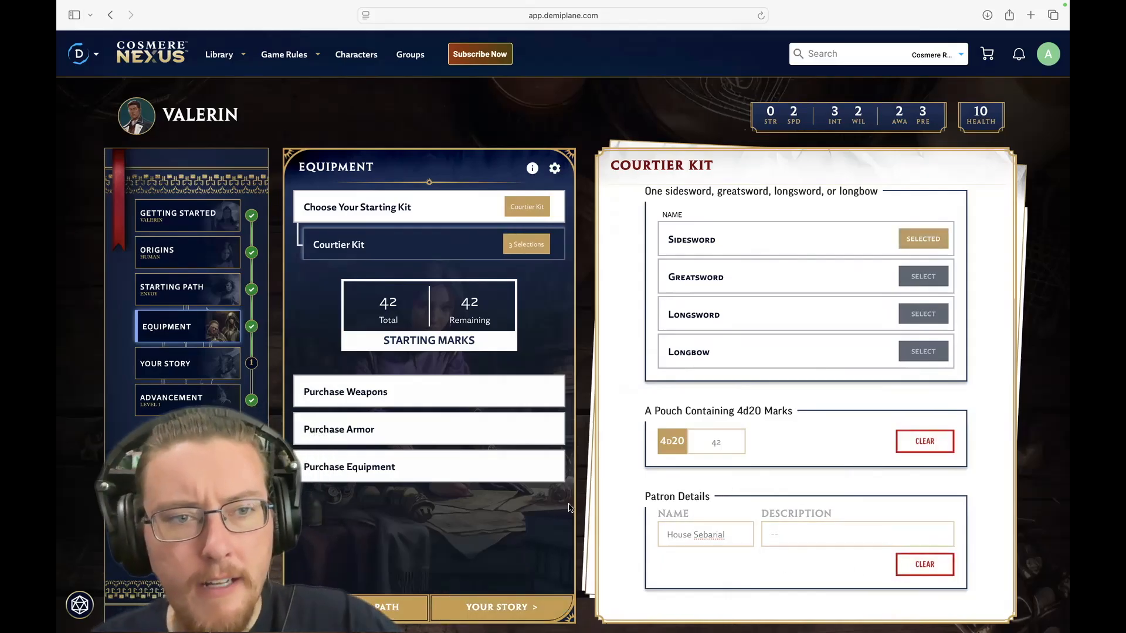
Step: Go to the story's purpose and obstacle section and read the full purpose guidance with its example purposes
{"action": "left_click", "coordinate": [522, 605]}
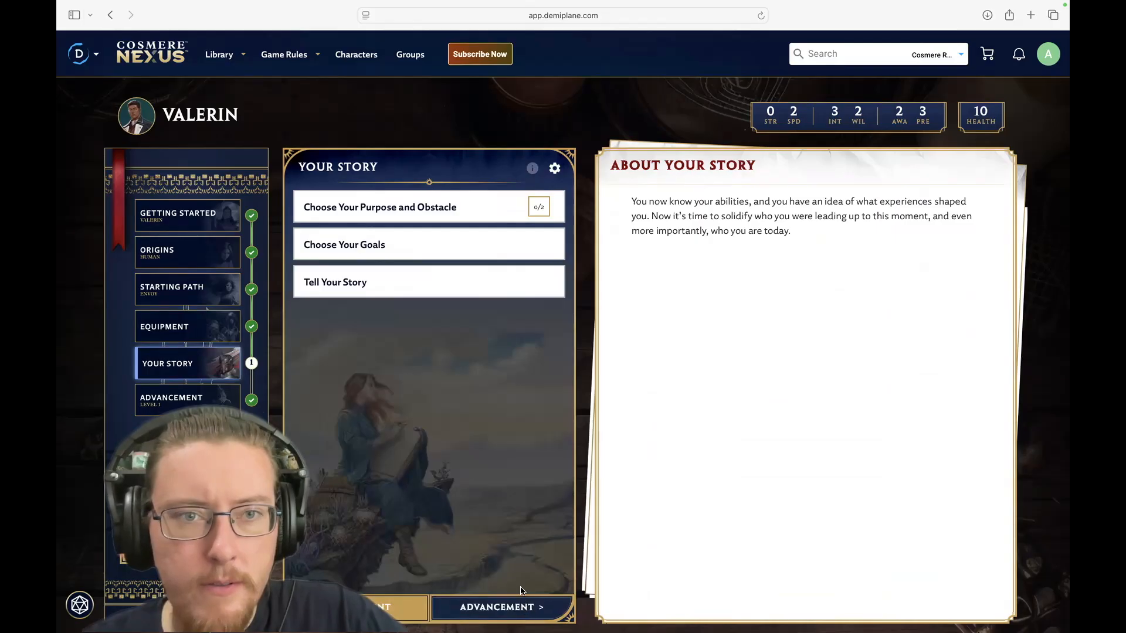
{"action": "left_click", "coordinate": [499, 223]}
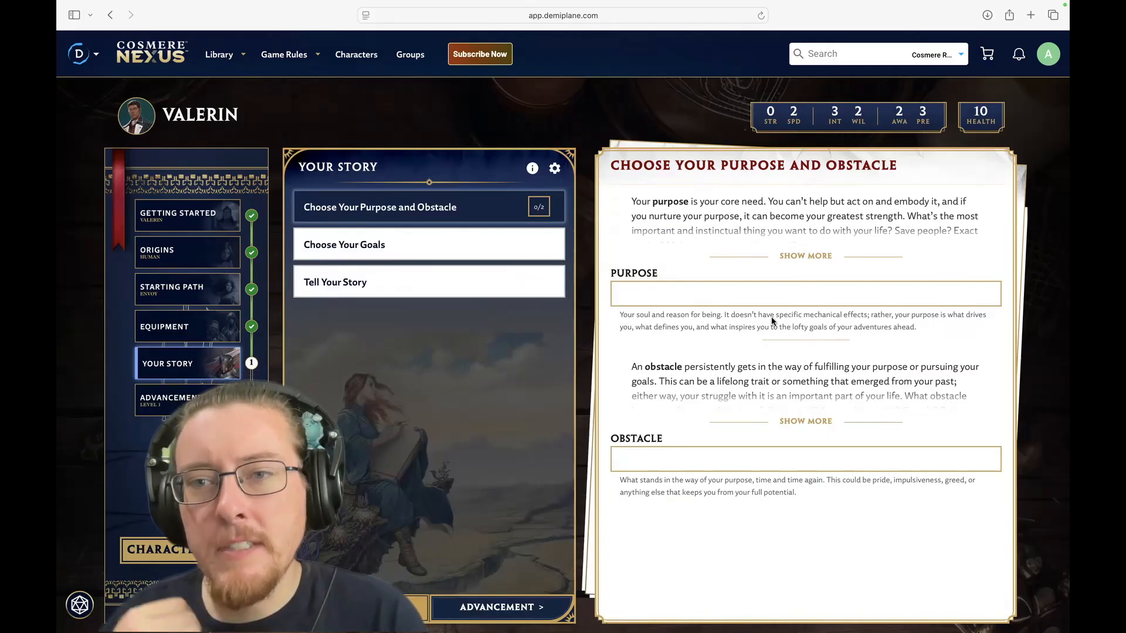
{"action": "left_click", "coordinate": [820, 257]}
{"action": "scroll", "coordinate": [762, 227], "scroll_direction": "down", "scroll_amount": 2}
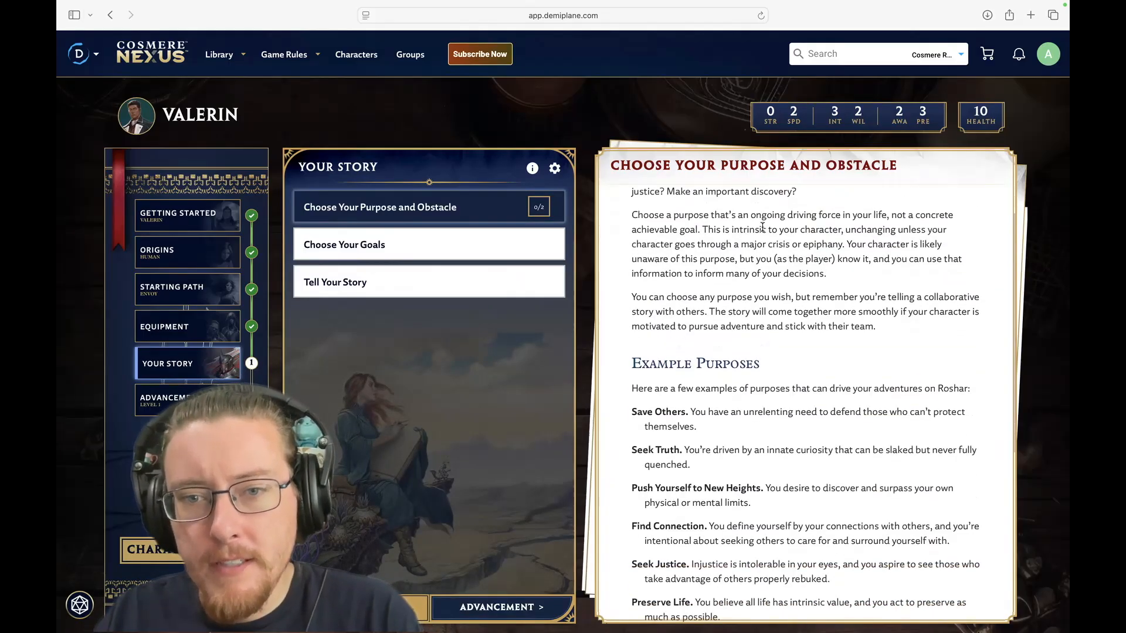
{"action": "scroll", "coordinate": [762, 227], "scroll_direction": "up", "scroll_amount": 2}
{"action": "scroll", "coordinate": [859, 303], "scroll_direction": "down", "scroll_amount": 8}
{"action": "scroll", "coordinate": [859, 303], "scroll_direction": "up", "scroll_amount": 7}
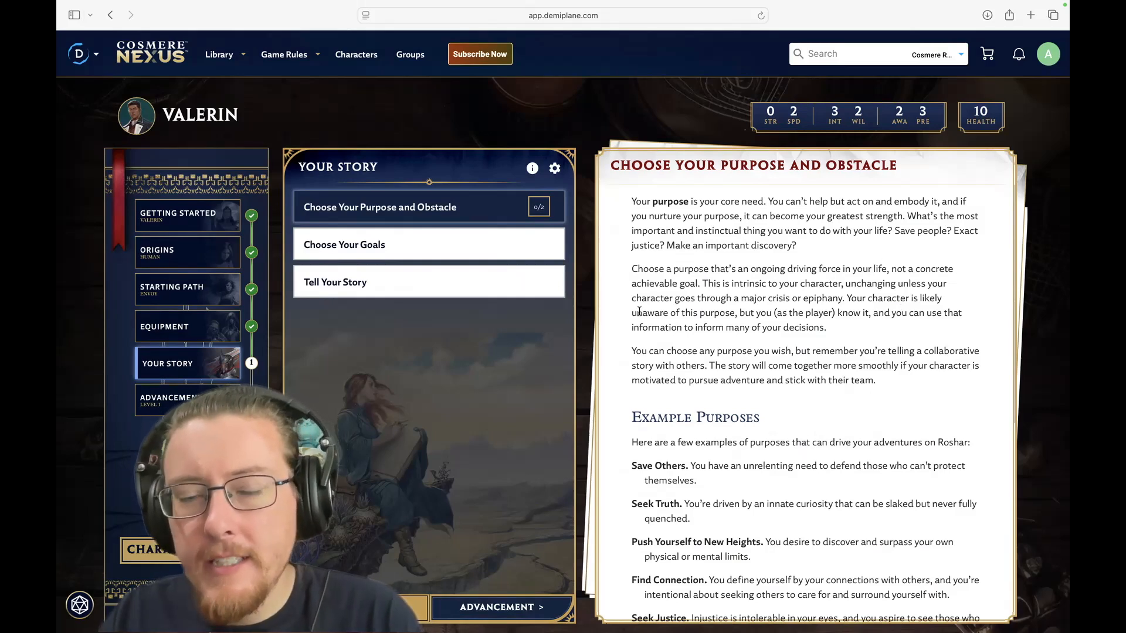
{"action": "scroll", "coordinate": [873, 427], "scroll_direction": "down", "scroll_amount": 5}
{"action": "scroll", "coordinate": [873, 427], "scroll_direction": "up", "scroll_amount": 1}
{"action": "scroll", "coordinate": [872, 425], "scroll_direction": "down", "scroll_amount": 2}
{"action": "scroll", "coordinate": [872, 424], "scroll_direction": "up", "scroll_amount": 2}
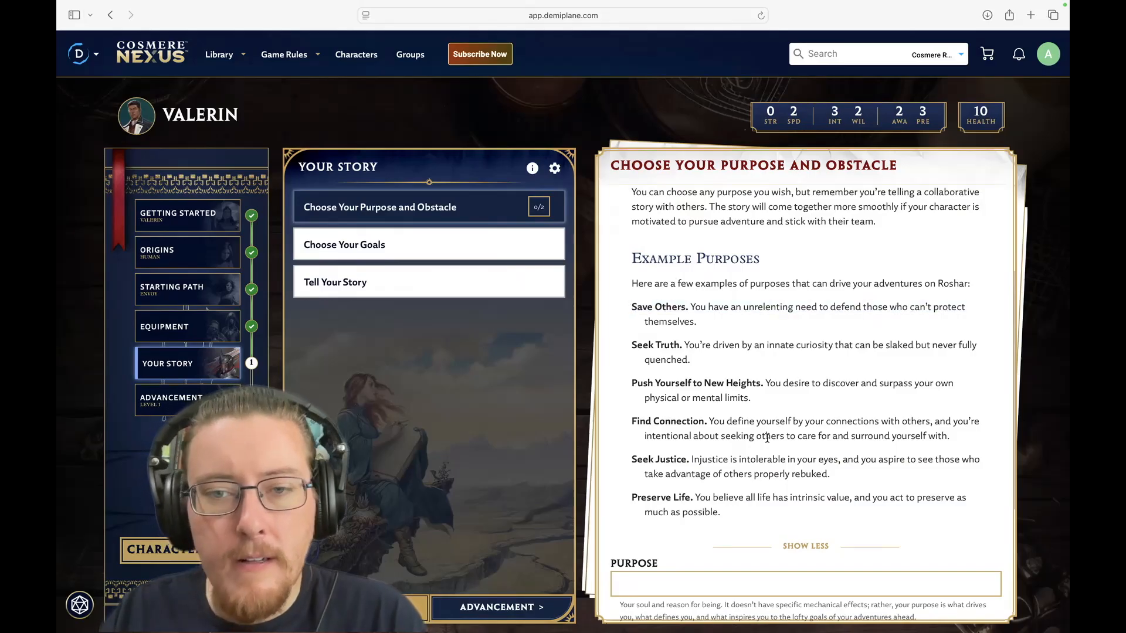
{"action": "scroll", "coordinate": [767, 438], "scroll_direction": "down", "scroll_amount": 2}
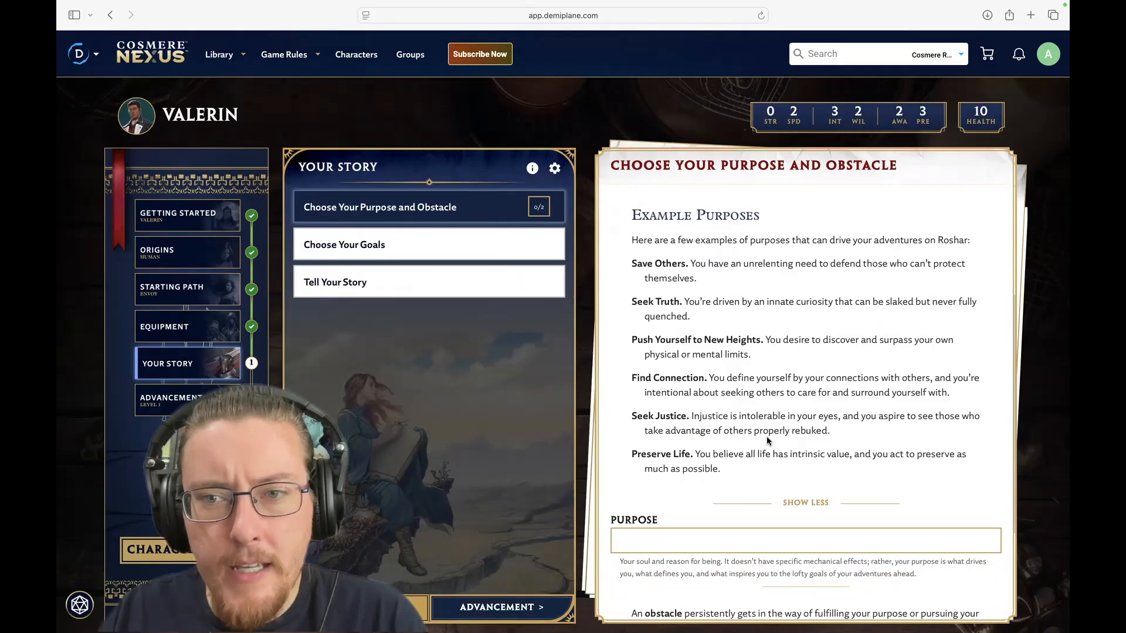
Step: Enter Seek Truth as the character's purpose
{"action": "left_click", "coordinate": [724, 531]}
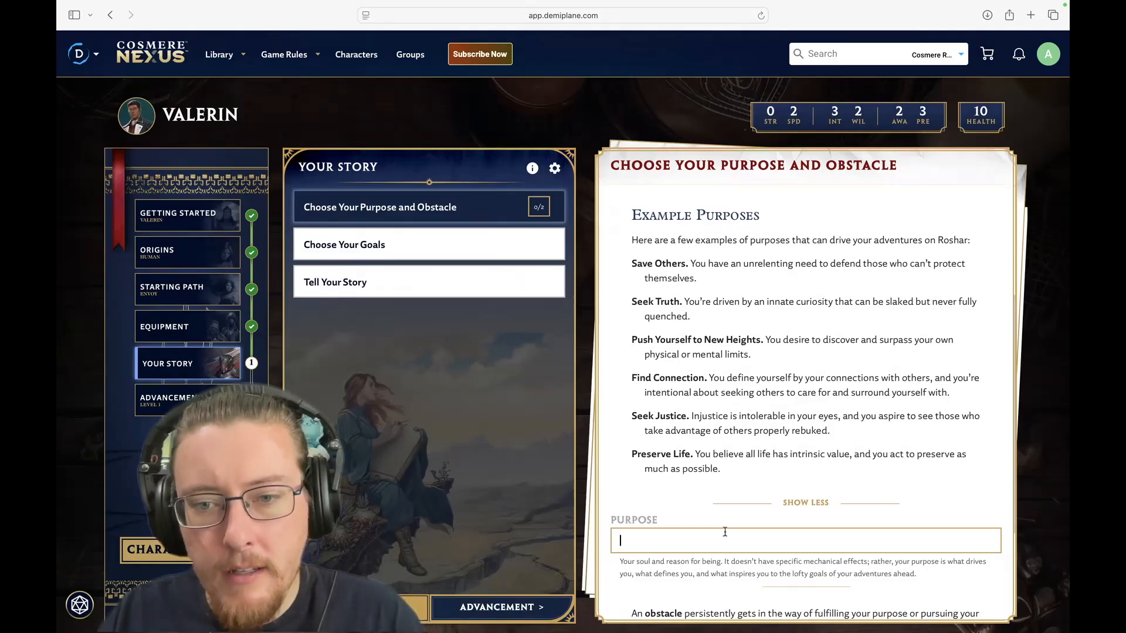
{"action": "type", "text": "Seek Truth"}
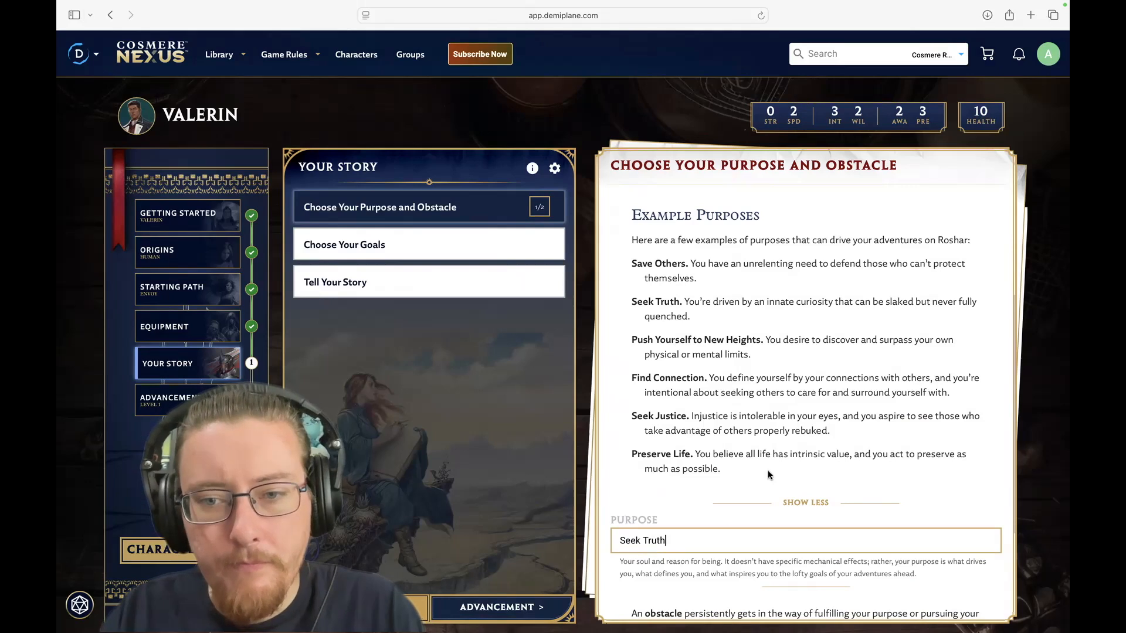
{"action": "left_click", "coordinate": [808, 476]}
Step: Enter Forgetfulness as the character's obstacle
{"action": "scroll", "coordinate": [808, 476], "scroll_direction": "down", "scroll_amount": 3}
{"action": "left_click", "coordinate": [730, 543]}
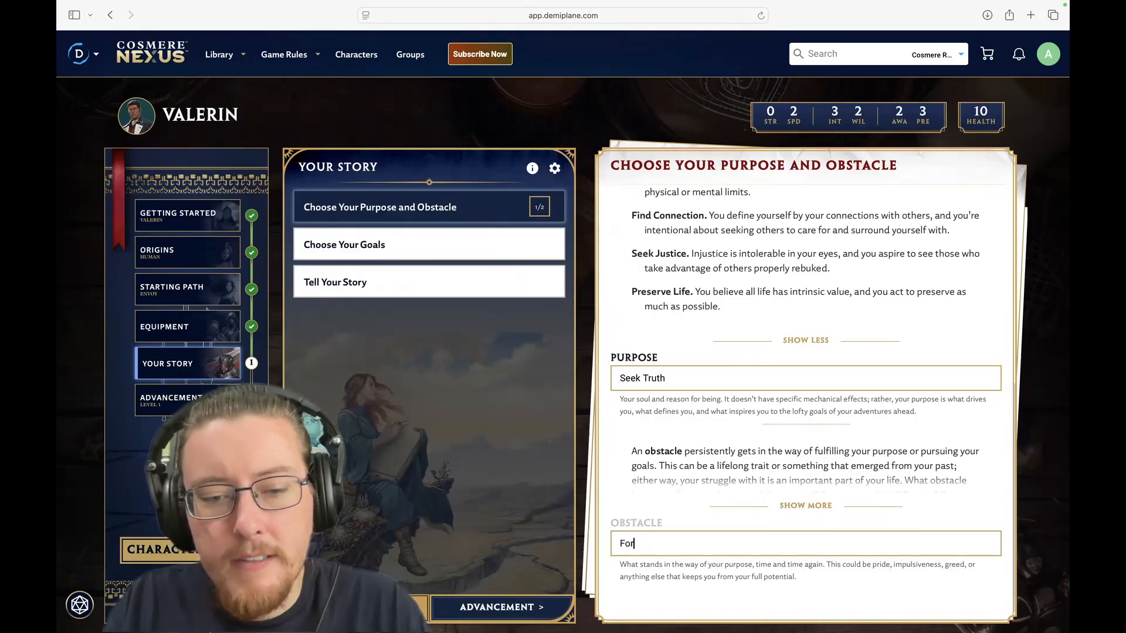
{"action": "type", "text": "fulness"}
{"action": "key", "text": "BackSpace"}
{"action": "key", "text": "BackSpace"}
{"action": "key", "text": "BackSpace"}
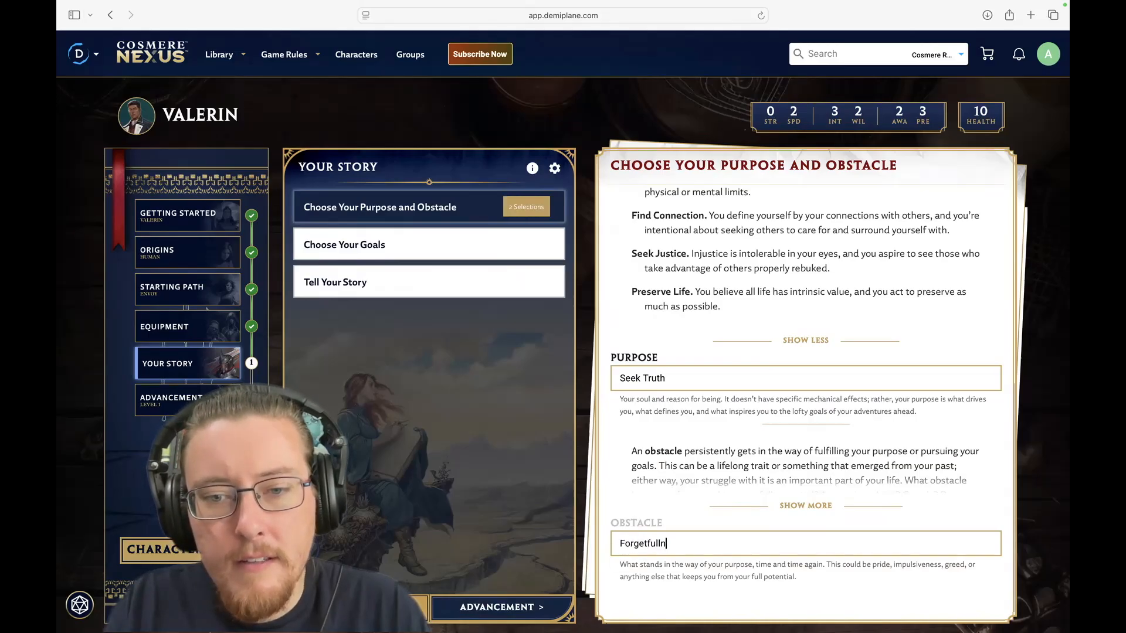
{"action": "type", "text": "ess"}
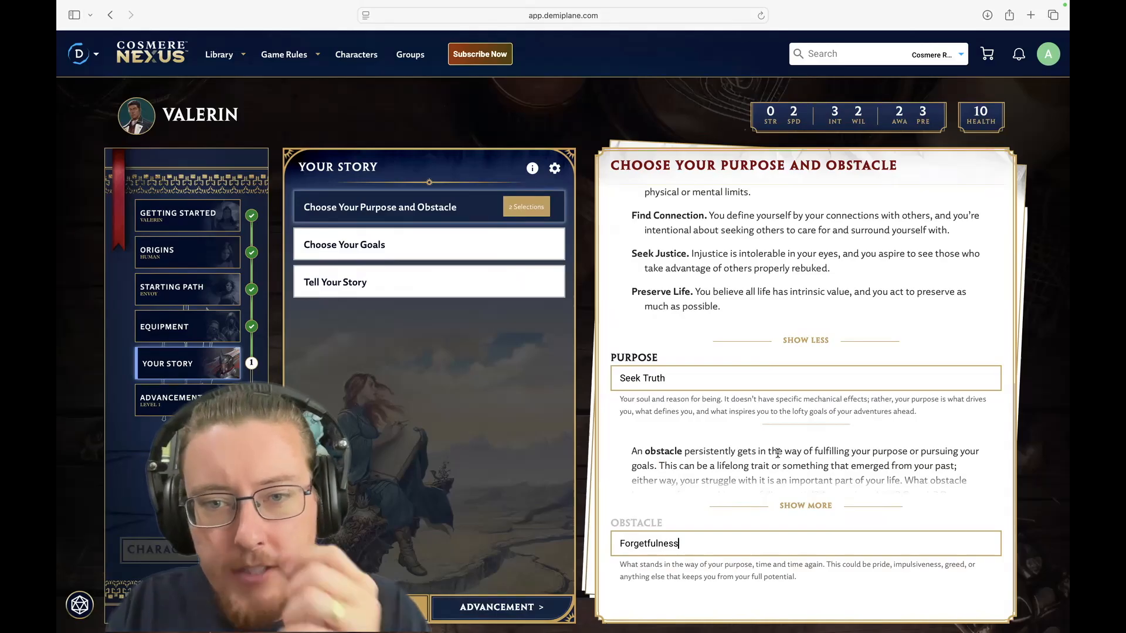
Step: Go to the character's goals and read the full guidance on creating goals, including the example goals
{"action": "left_click", "coordinate": [442, 248]}
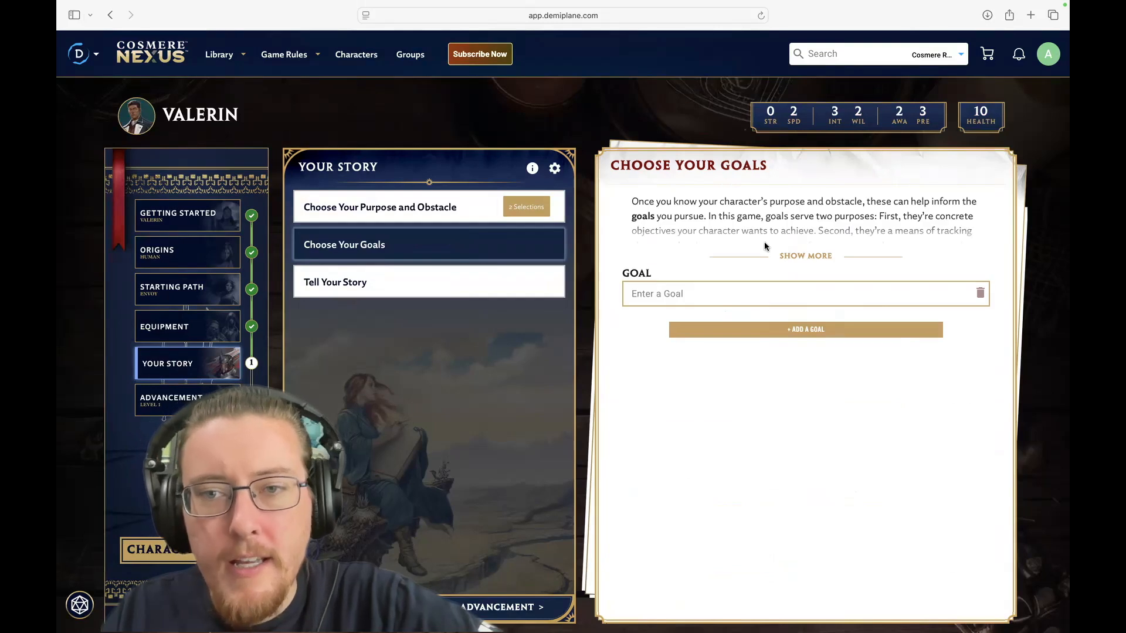
{"action": "left_click", "coordinate": [797, 255]}
{"action": "scroll", "coordinate": [884, 404], "scroll_direction": "down", "scroll_amount": 6}
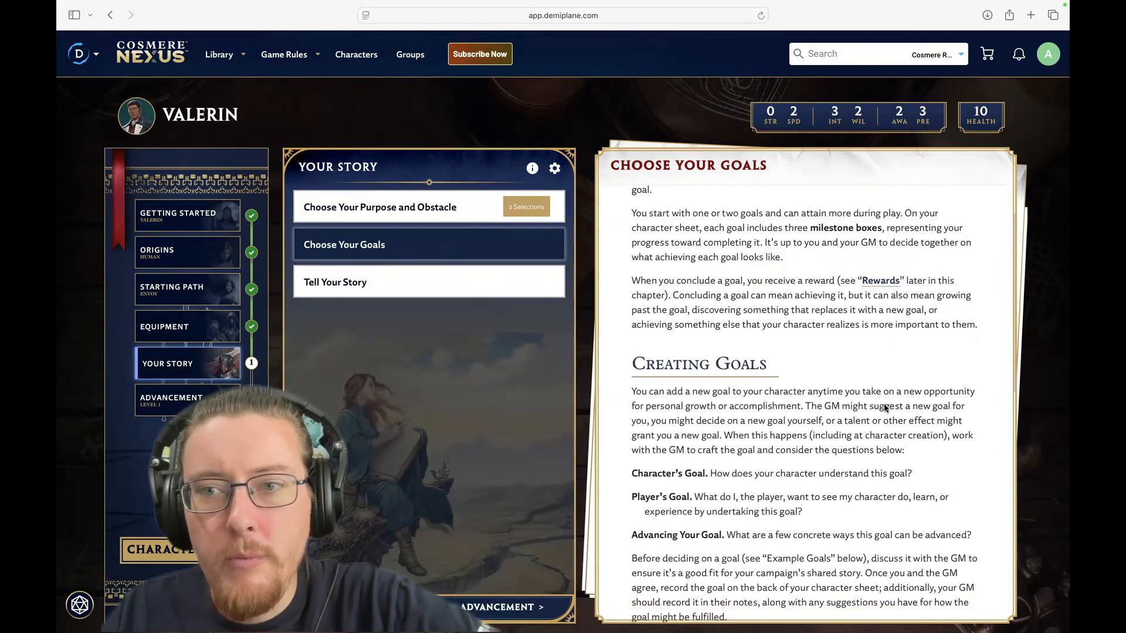
{"action": "scroll", "coordinate": [884, 408], "scroll_direction": "down", "scroll_amount": 5}
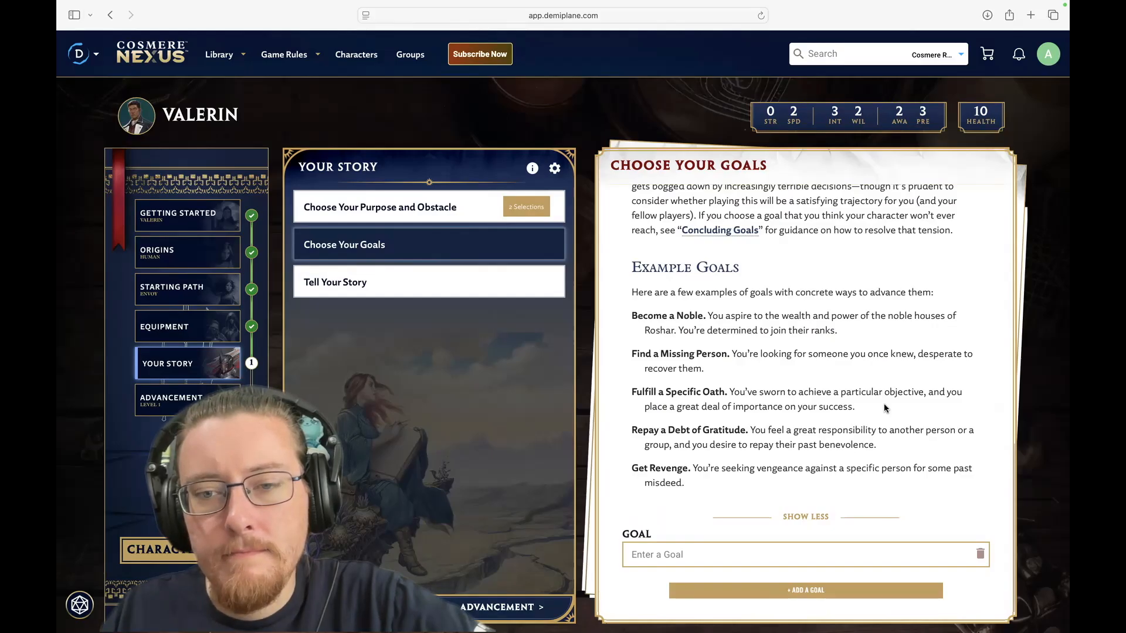
{"action": "scroll", "coordinate": [885, 408], "scroll_direction": "up", "scroll_amount": 6}
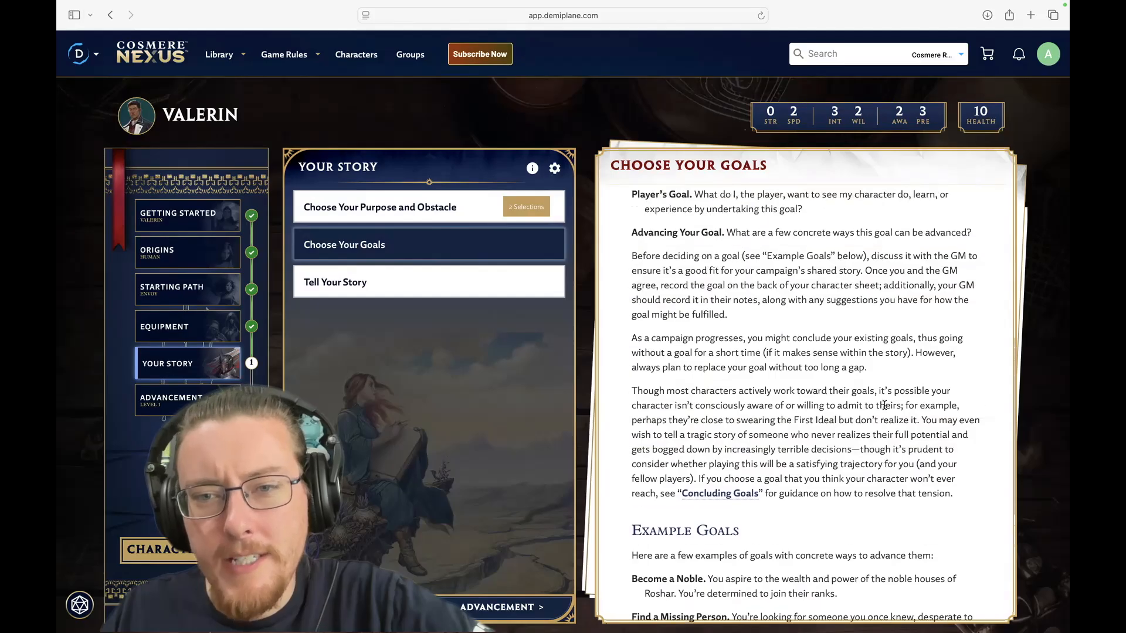
{"action": "scroll", "coordinate": [884, 405], "scroll_direction": "up", "scroll_amount": 1}
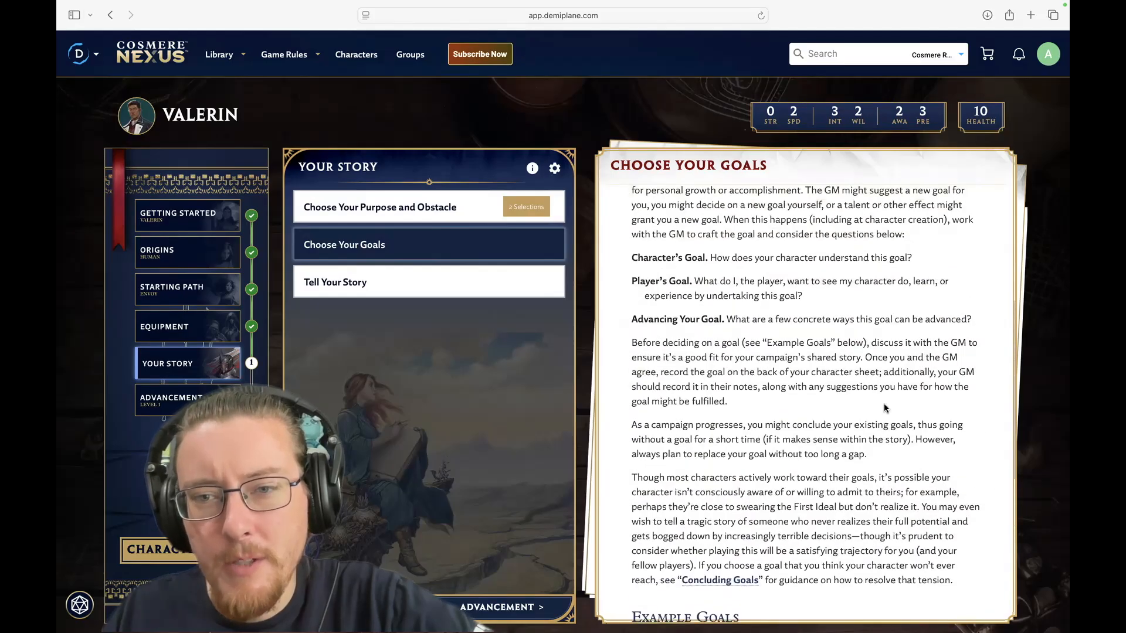
{"action": "scroll", "coordinate": [884, 404], "scroll_direction": "down", "scroll_amount": 1}
{"action": "scroll", "coordinate": [885, 405], "scroll_direction": "up", "scroll_amount": 2}
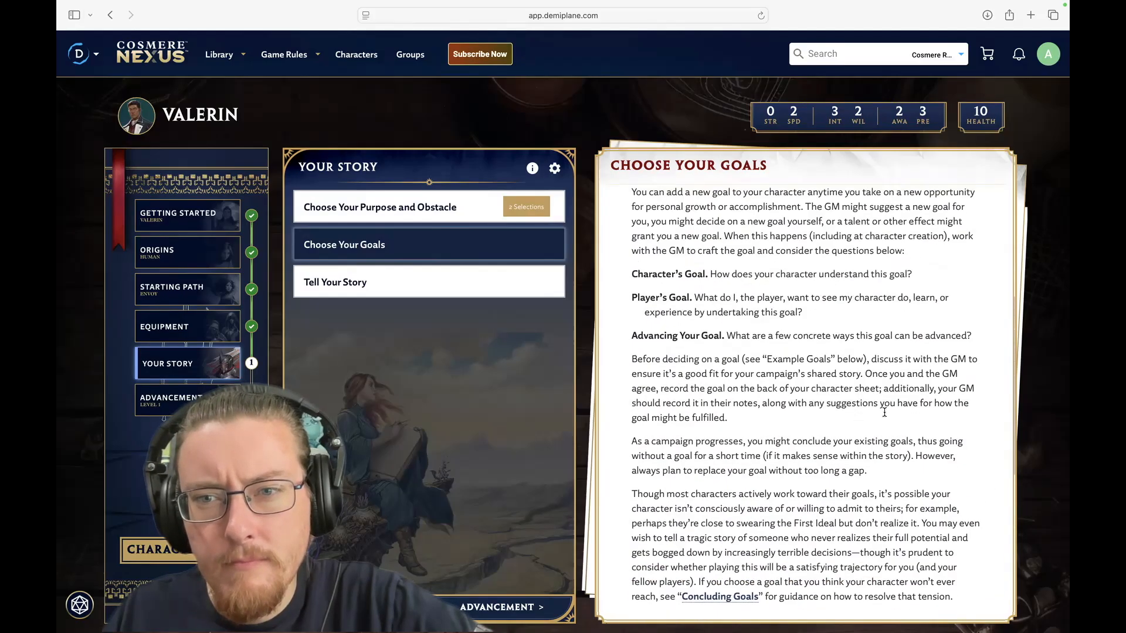
{"action": "scroll", "coordinate": [884, 410], "scroll_direction": "down", "scroll_amount": 6}
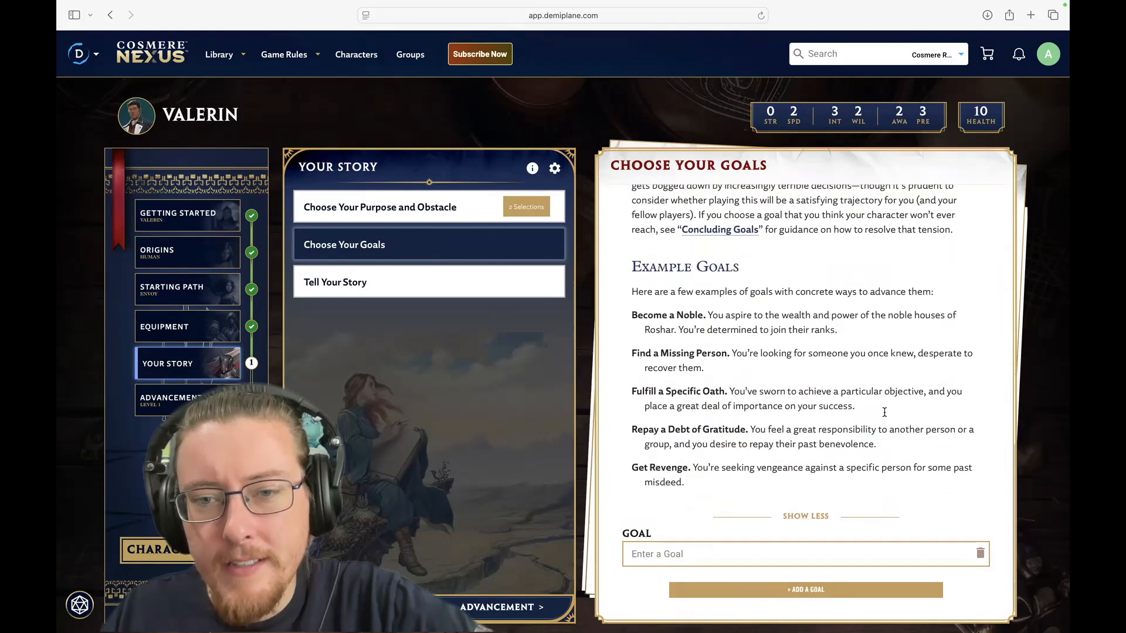
Step: Enter the goal "Recover a set of religious texts stolen from a Veden temple under my watch."
{"action": "left_click", "coordinate": [716, 554]}
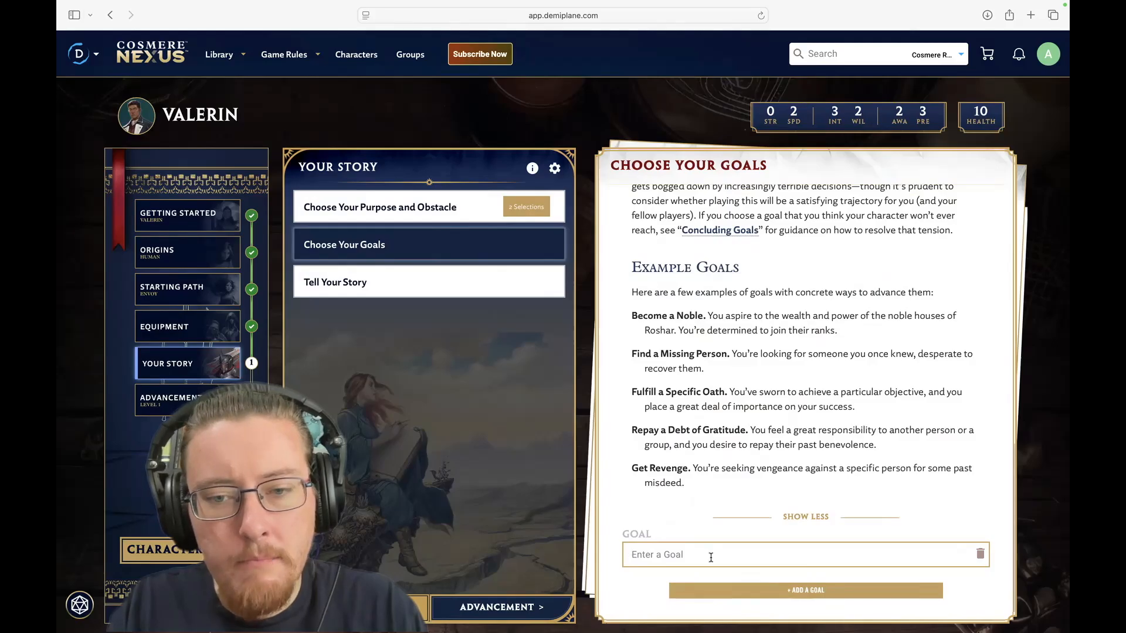
{"action": "type", "text": "Recov"}
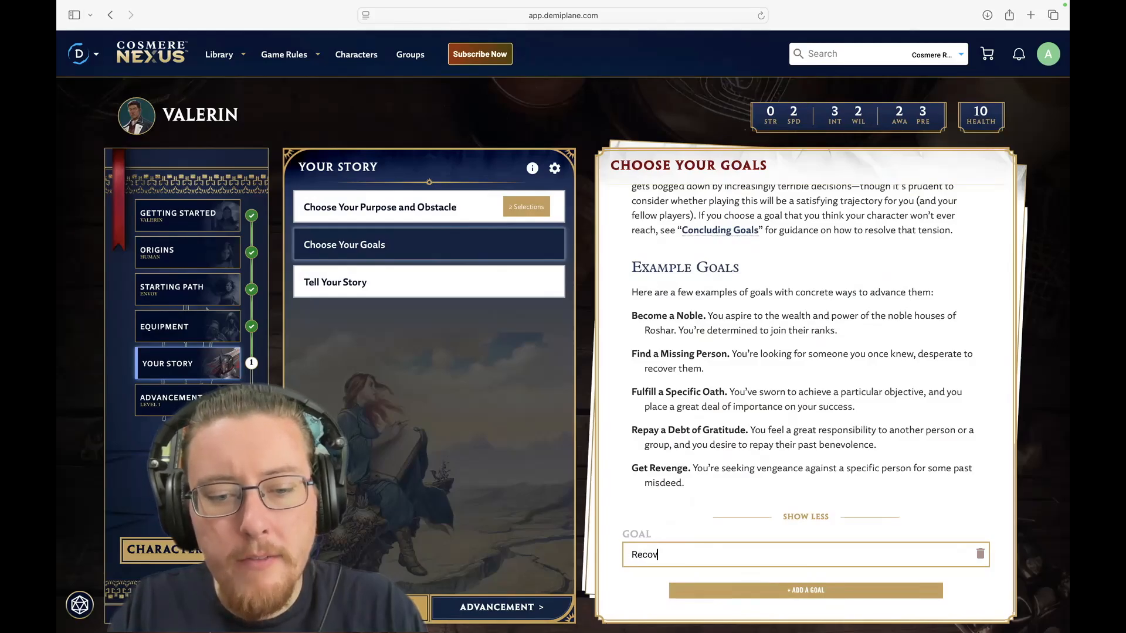
{"action": "type", "text": "er a set of "}
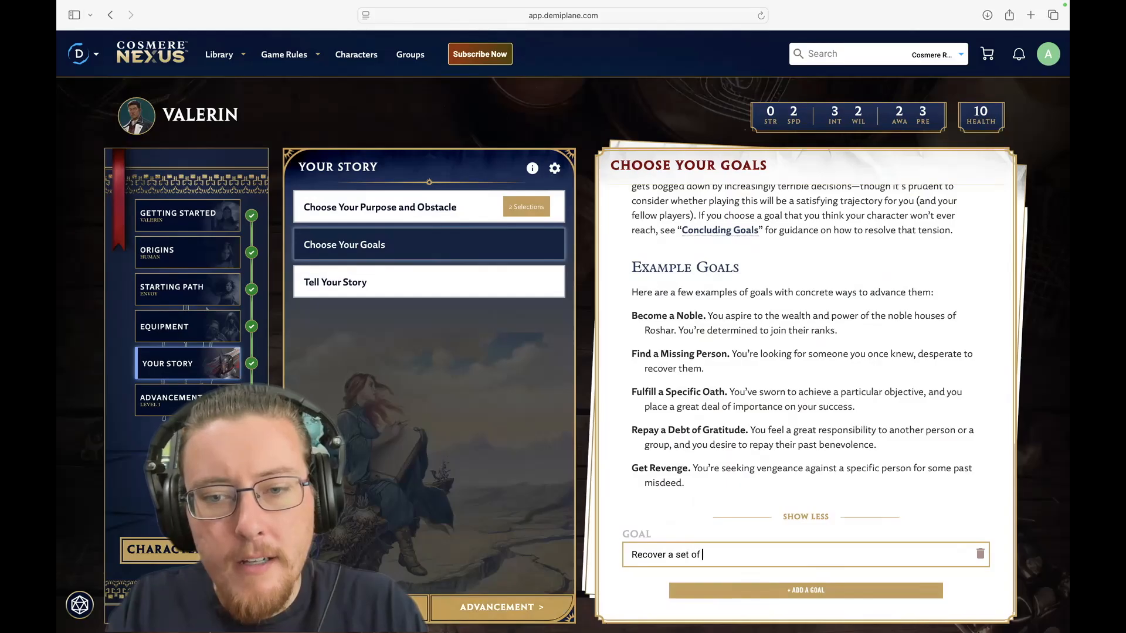
{"action": "type", "text": "religious text"}
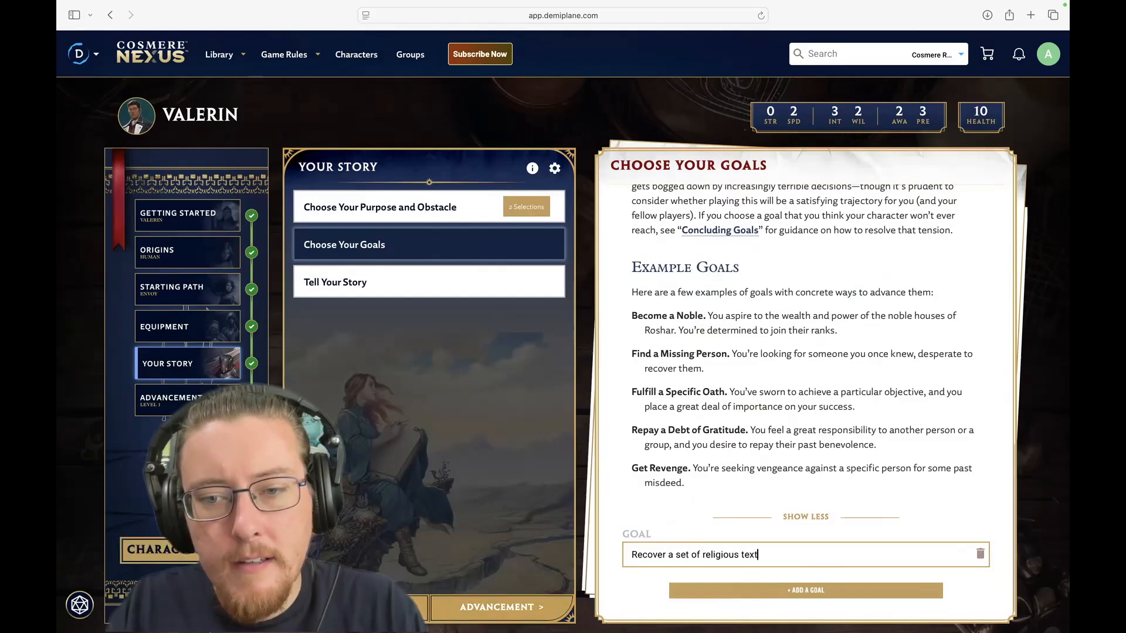
{"action": "type", "text": "s stolen from a Eden"}
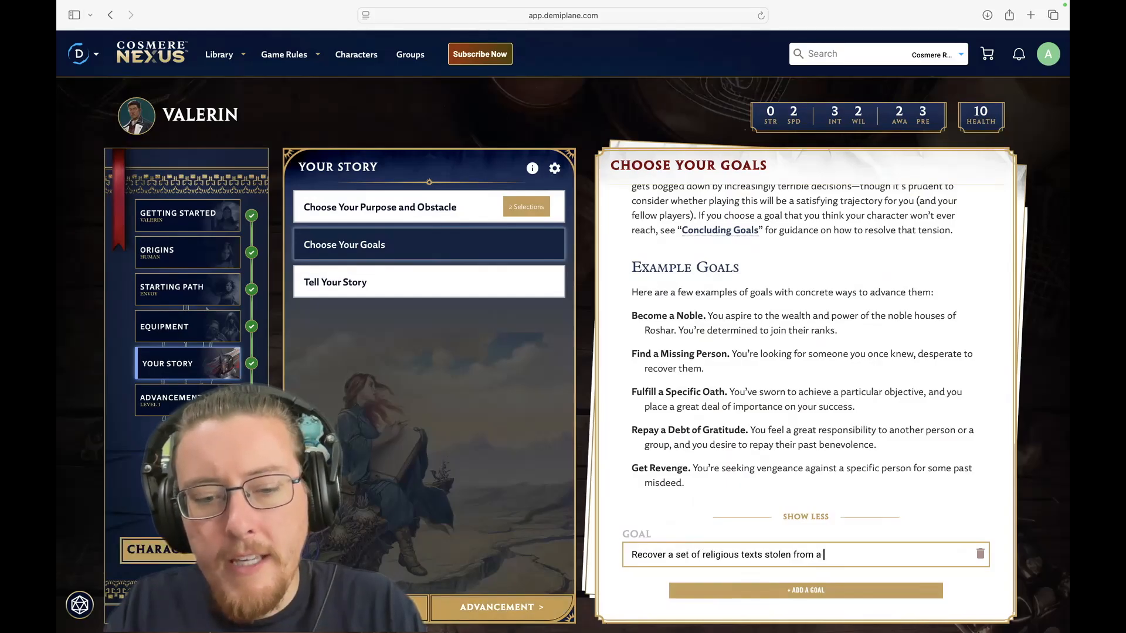
{"action": "key", "text": "BackSpace"}
{"action": "key", "text": "BackSpace"}
{"action": "key", "text": "BackSpace"}
{"action": "key", "text": "BackSpace"}
{"action": "key", "text": "BackSpace"}
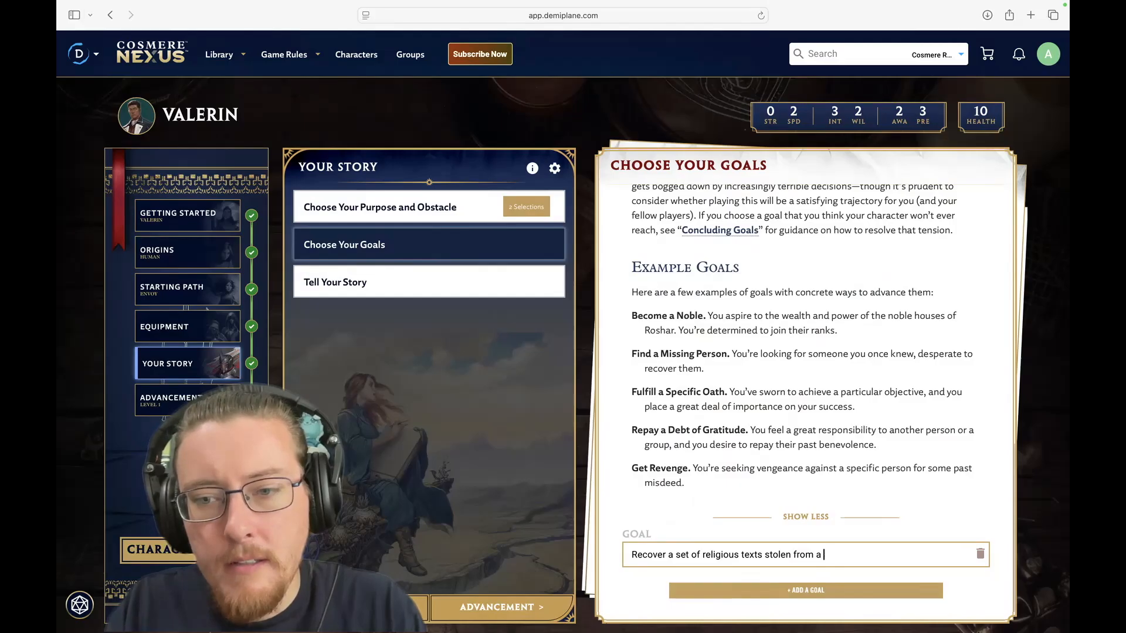
{"action": "type", "text": "Veden temple"}
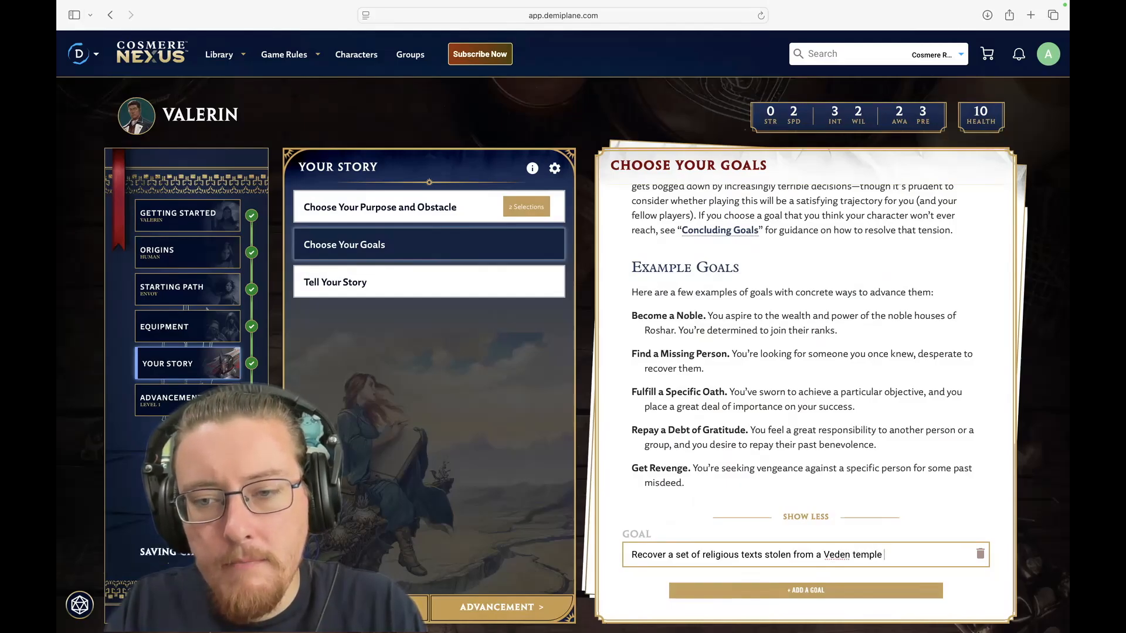
{"action": "type", "text": " under my"}
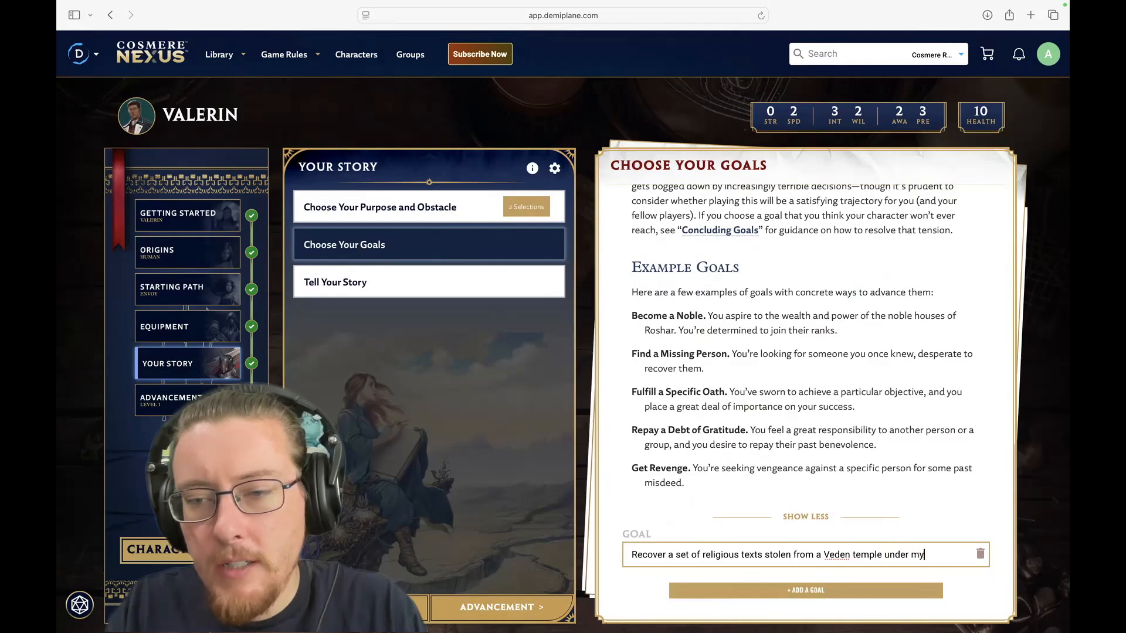
{"action": "type", "text": " watch."}
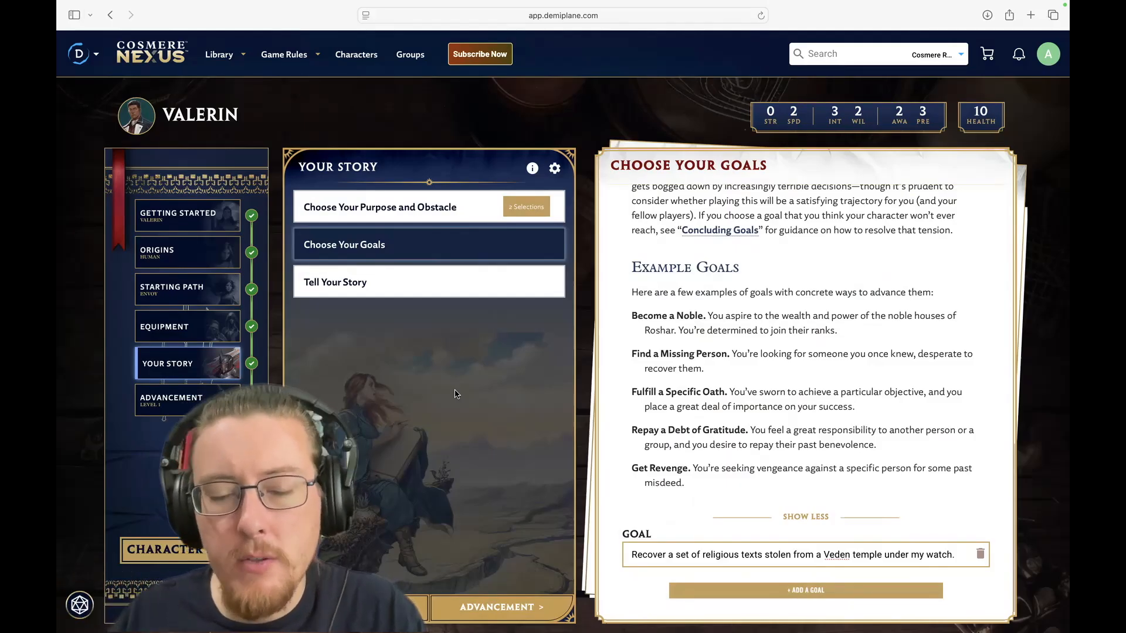
Step: Go to the character's story details, look over the prompts, and begin the occupation with "Counselor to Vorin"
{"action": "left_click", "coordinate": [473, 293]}
{"action": "scroll", "coordinate": [706, 299], "scroll_direction": "down", "scroll_amount": 2}
{"action": "scroll", "coordinate": [706, 300], "scroll_direction": "up", "scroll_amount": 2}
{"action": "scroll", "coordinate": [705, 300], "scroll_direction": "down", "scroll_amount": 5}
{"action": "scroll", "coordinate": [706, 300], "scroll_direction": "down", "scroll_amount": 1}
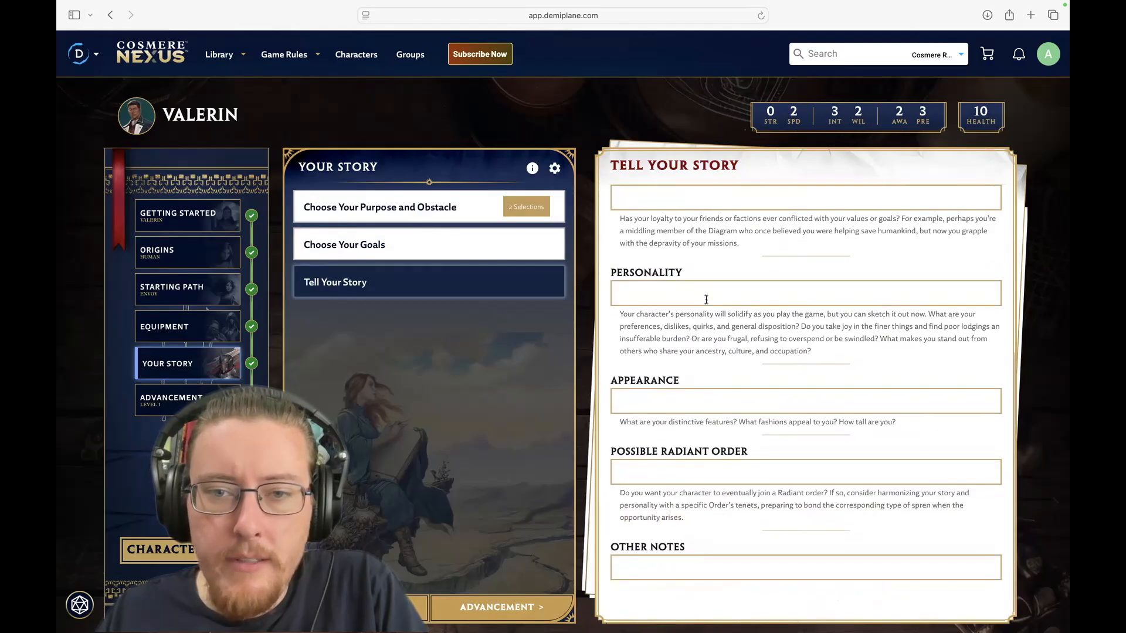
{"action": "scroll", "coordinate": [706, 300], "scroll_direction": "up", "scroll_amount": 2}
{"action": "scroll", "coordinate": [706, 302], "scroll_direction": "up", "scroll_amount": 4}
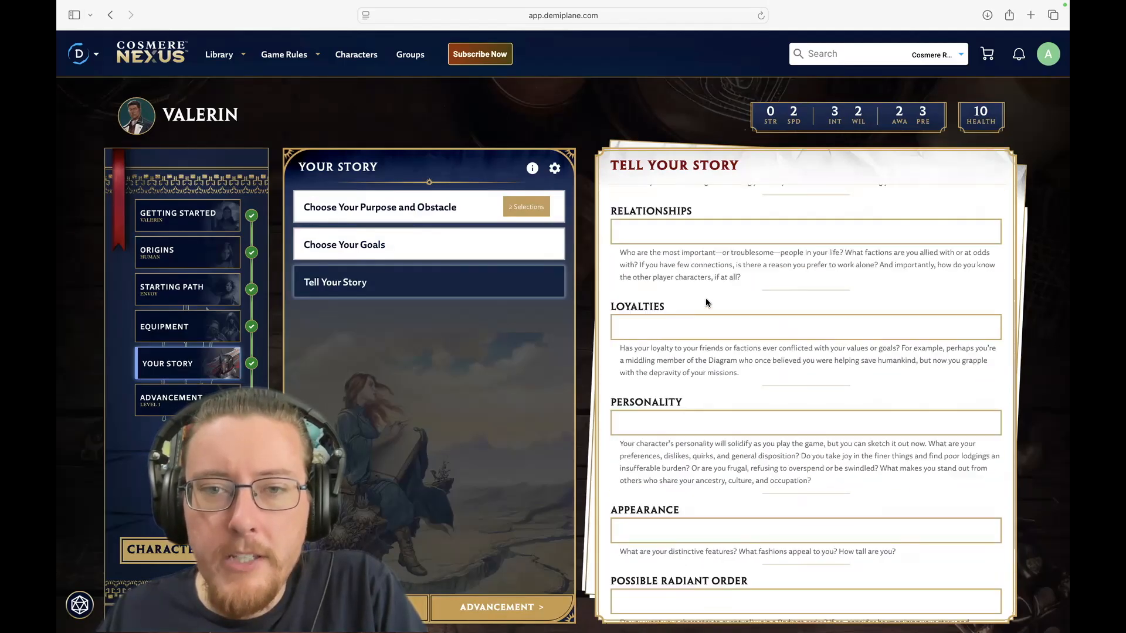
{"action": "left_click", "coordinate": [702, 303]}
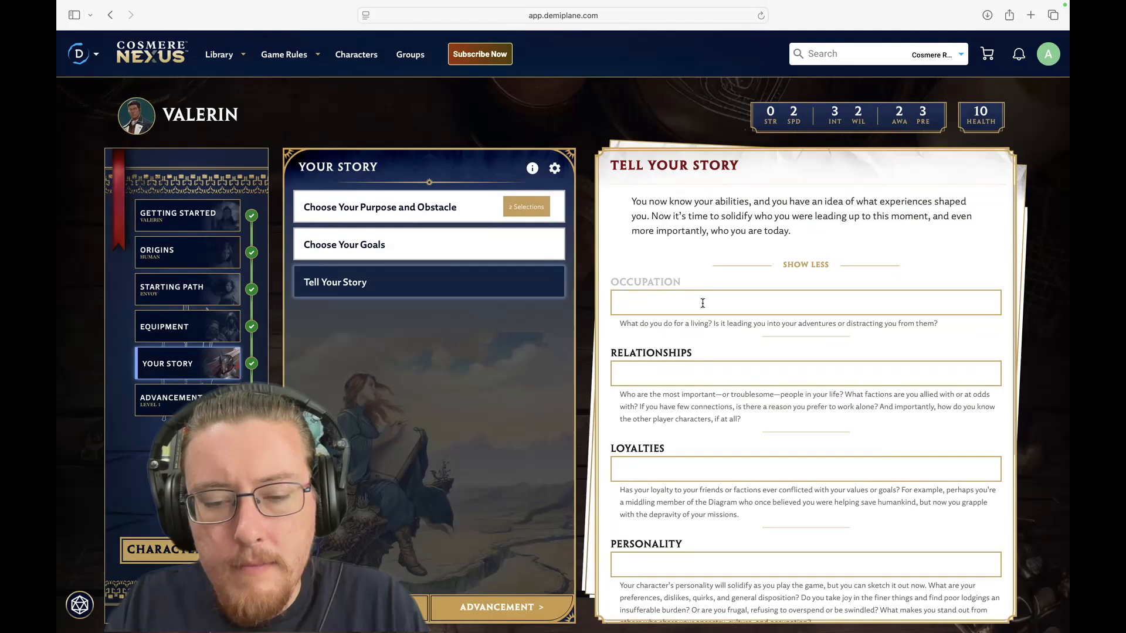
{"action": "type", "text": "Counselor to "}
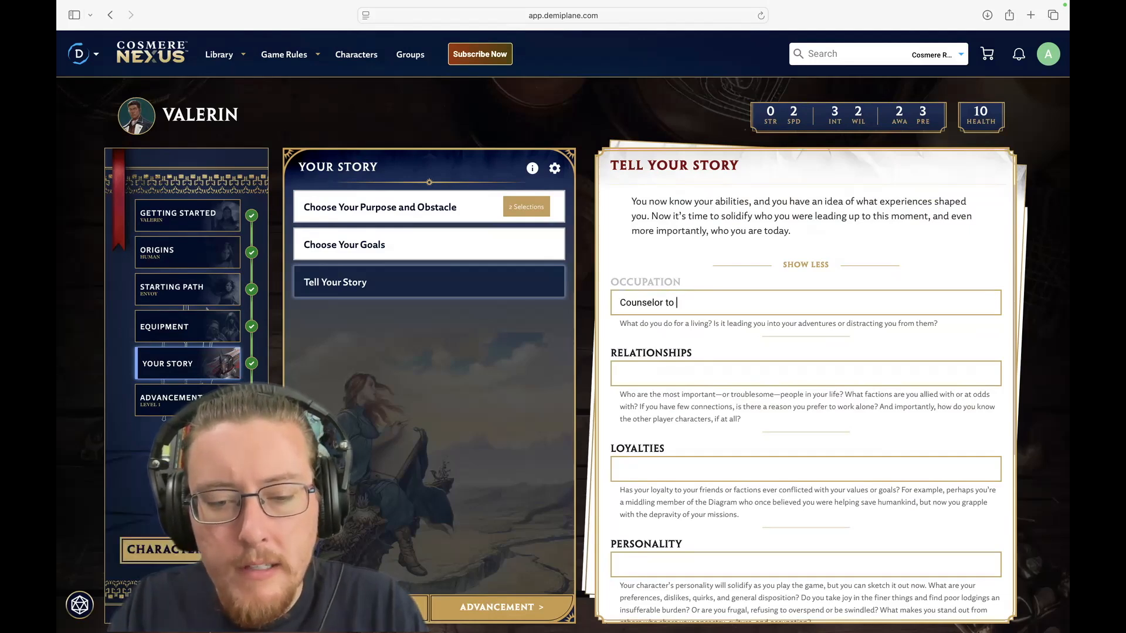
{"action": "type", "text": "Vorin"}
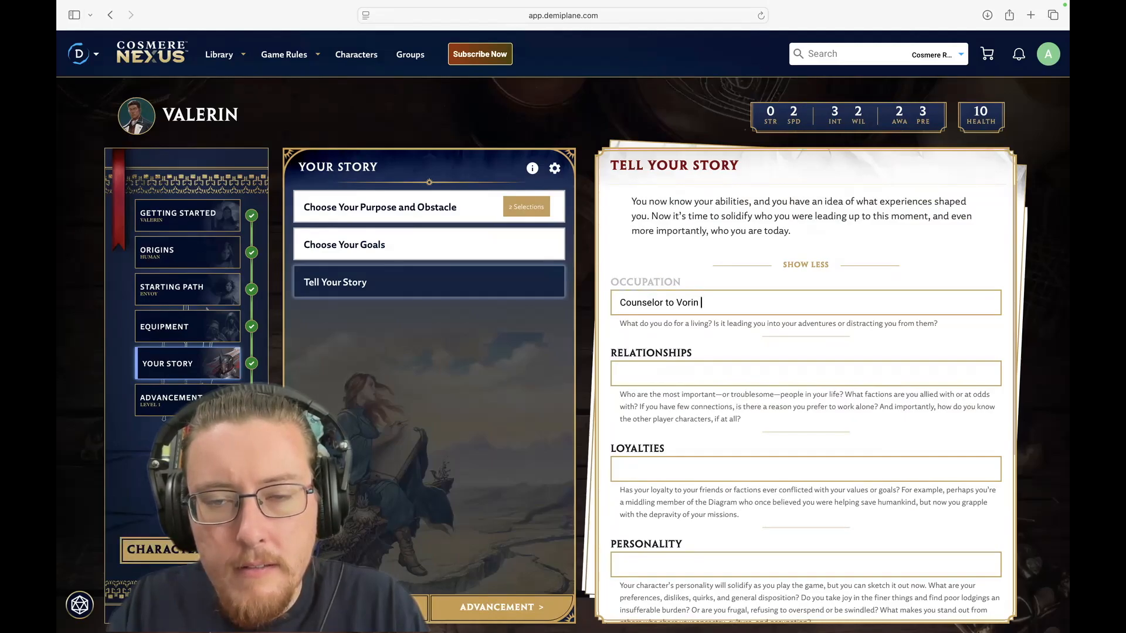
Step: Return to the character's goals and replace "Veden" with "Vorin" in the goal about the stolen religious texts
{"action": "left_click", "coordinate": [521, 260]}
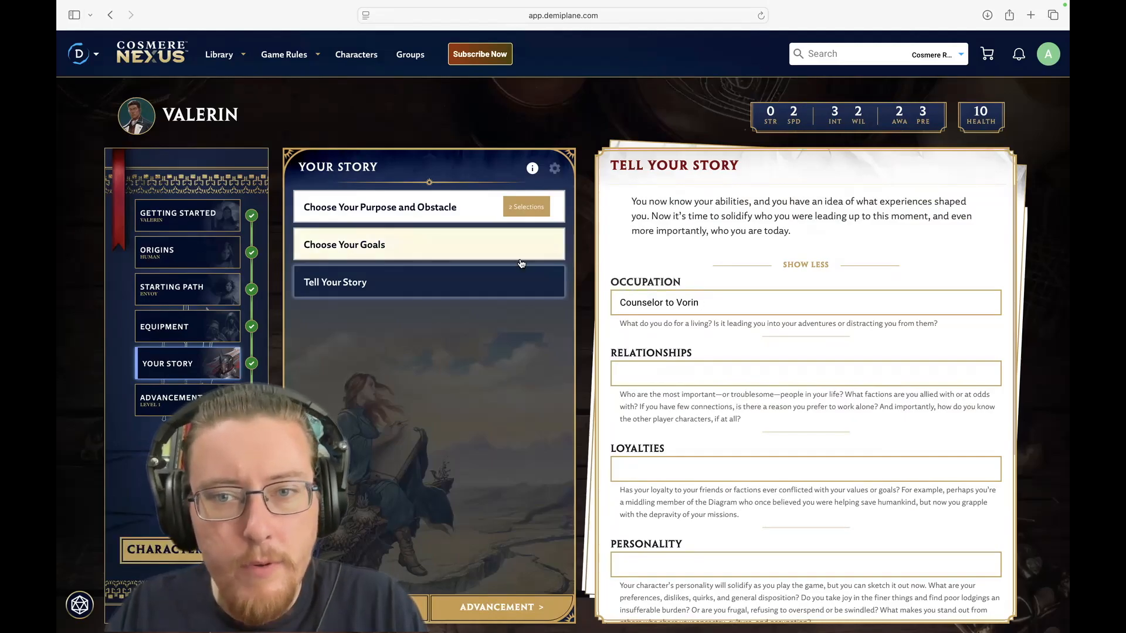
{"action": "scroll", "coordinate": [740, 322], "scroll_direction": "down", "scroll_amount": 10}
{"action": "left_click_drag", "start_coordinate": [852, 554], "coordinate": [824, 555]}
{"action": "type", "text": "Vorin"}
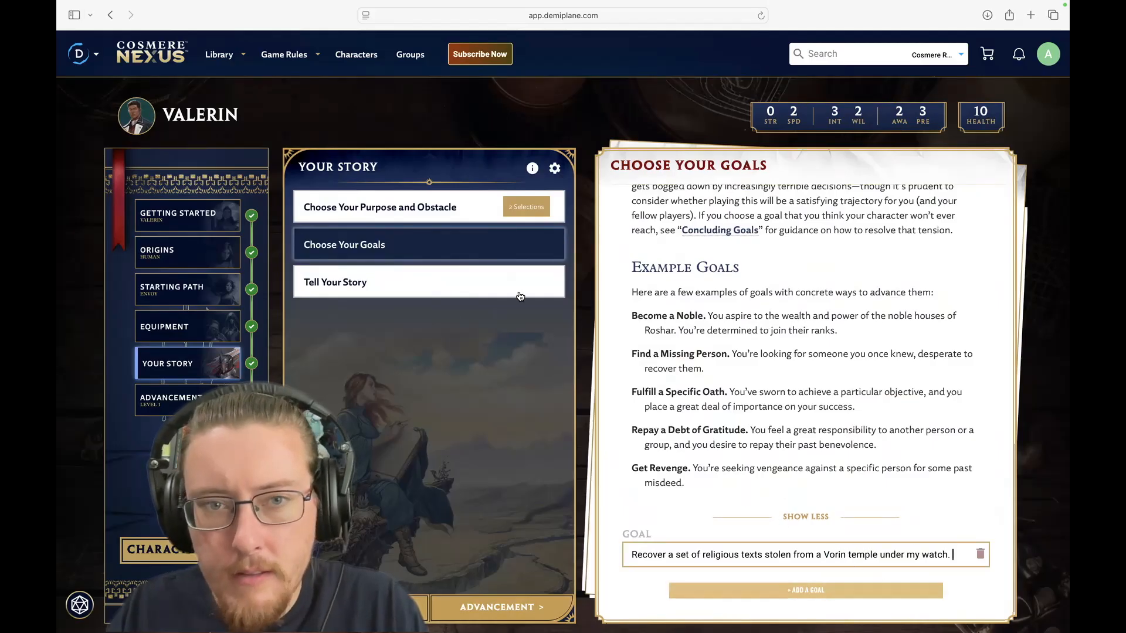
Step: Return to the story details, complete the occupation as "Counselor to Vorin priests", and move on to the relationships entry
{"action": "left_click", "coordinate": [449, 277]}
{"action": "left_click", "coordinate": [754, 302]}
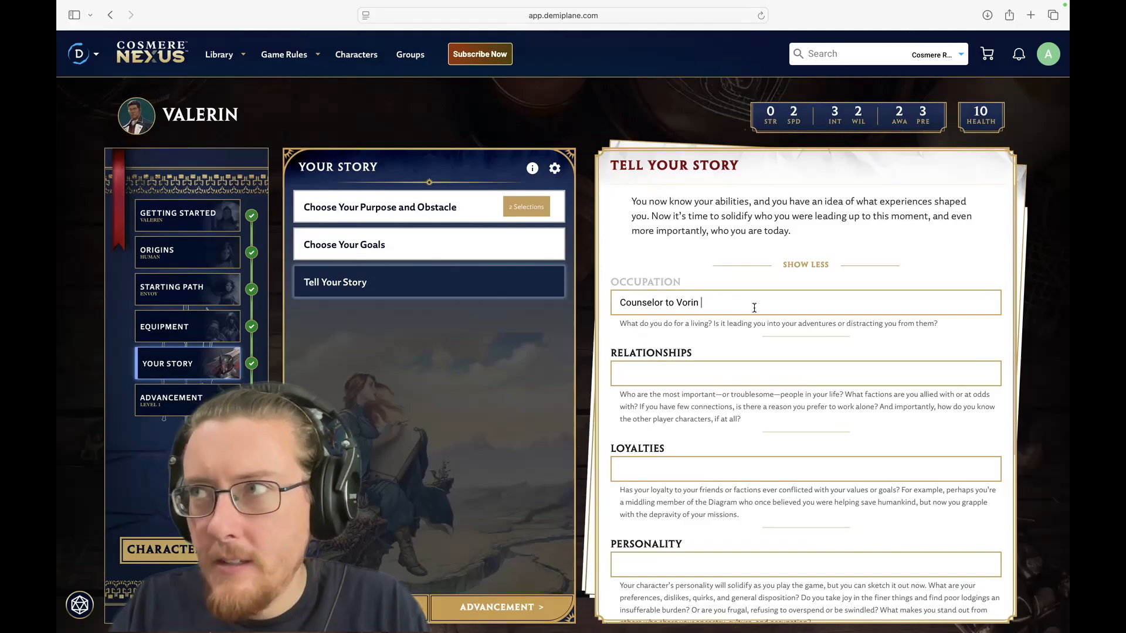
{"action": "type", "text": "priests"}
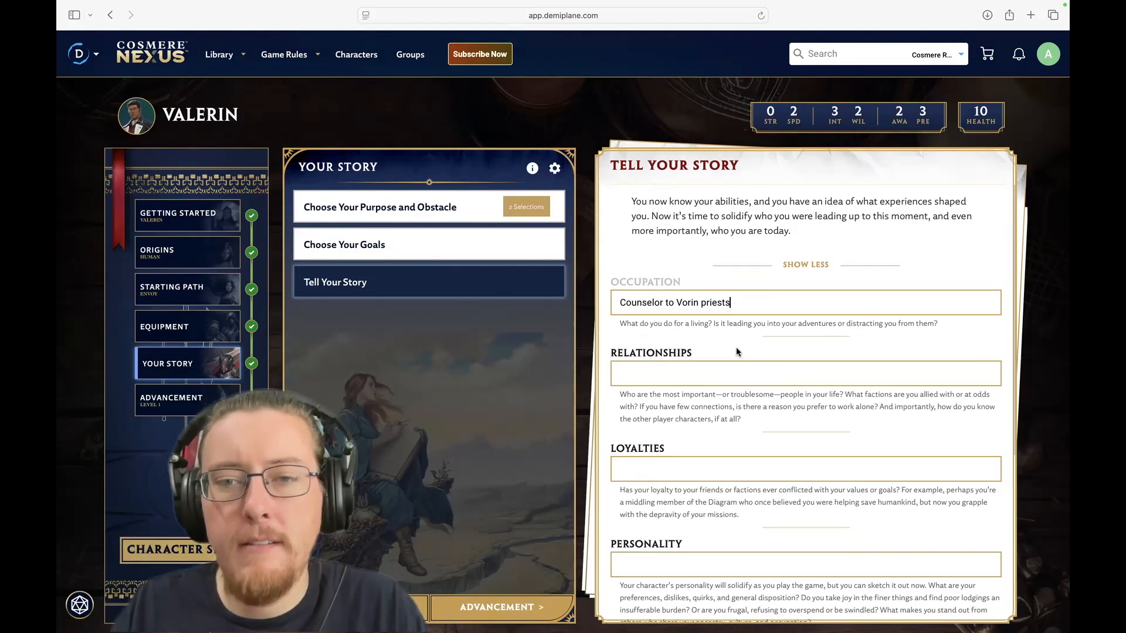
{"action": "left_click", "coordinate": [735, 377]}
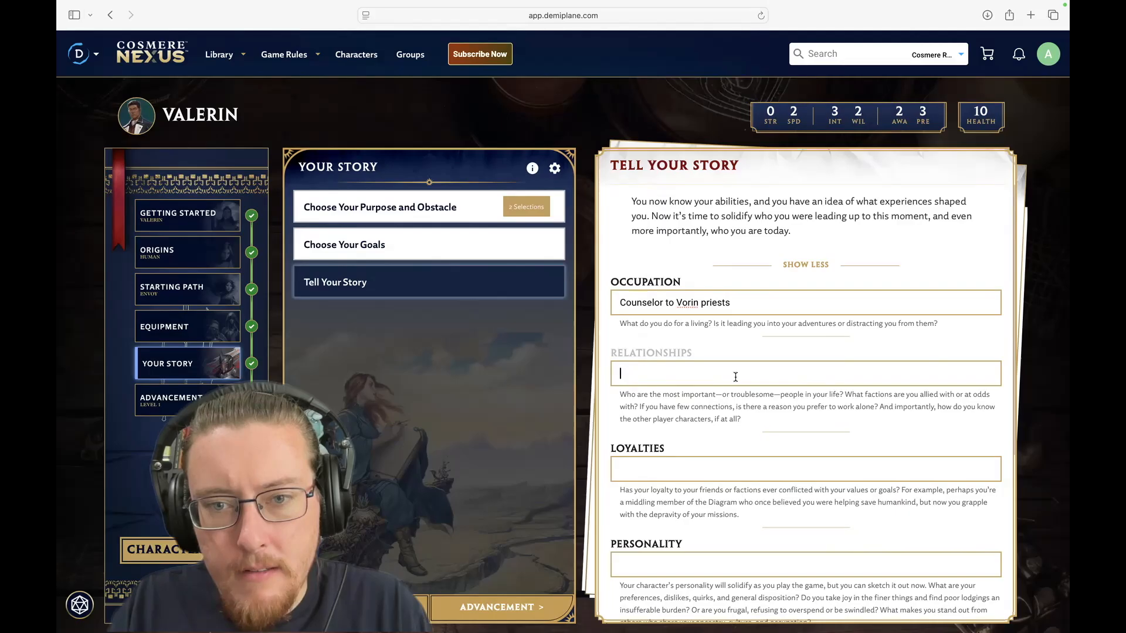
{"action": "type", "text": "I've go"}
{"action": "key", "text": "BackSpace"}
{"action": "key", "text": "BackSpace"}
{"action": "key", "text": "BackSpace"}
{"action": "key", "text": "BackSpace"}
{"action": "key", "text": "BackSpace"}
{"action": "key", "text": "BackSpace"}
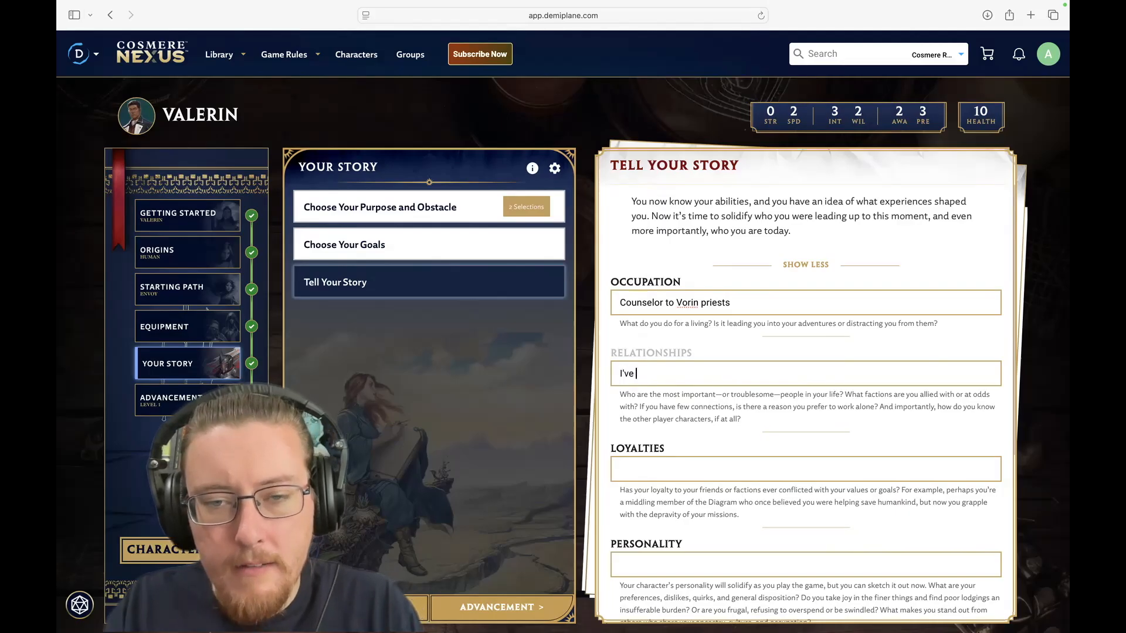
{"action": "key", "text": "BackSpace"}
Step: Begin the relationships entry with "Rival diplomat from Vedenar that disagrees with me on some cor"
{"action": "type", "text": "Rival"}
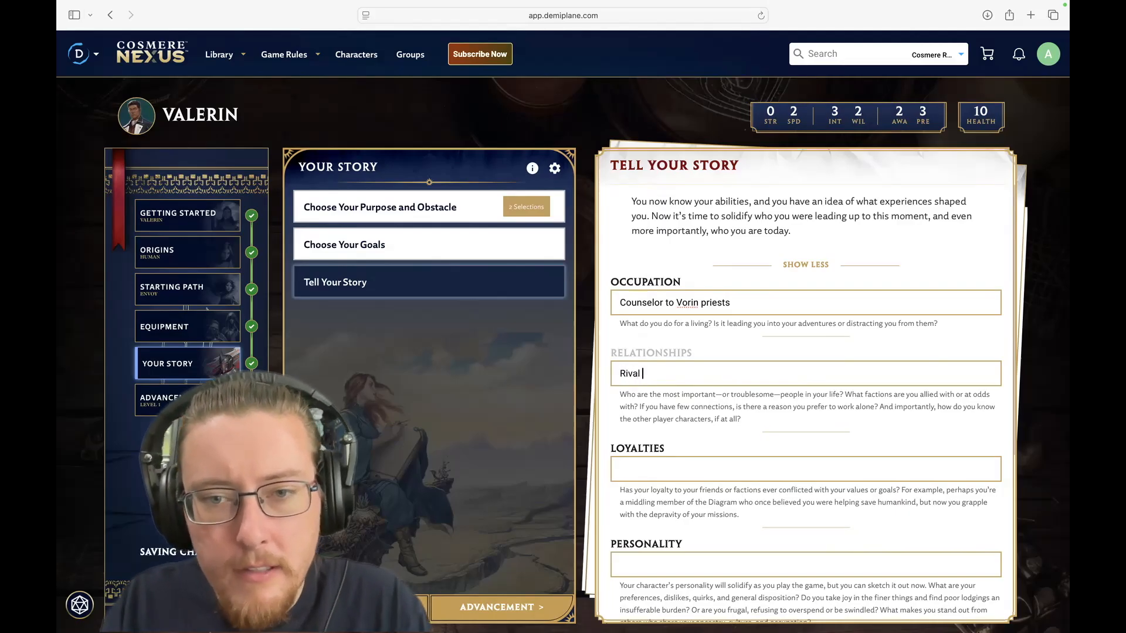
{"action": "type", "text": " diplomat"}
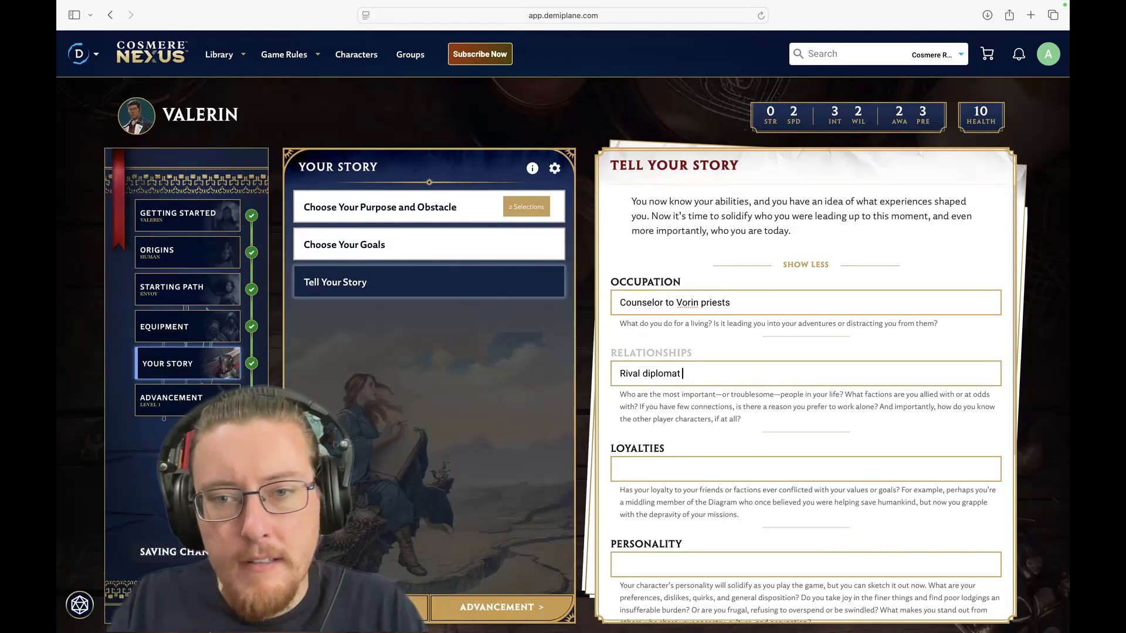
{"action": "type", "text": " from Ved"}
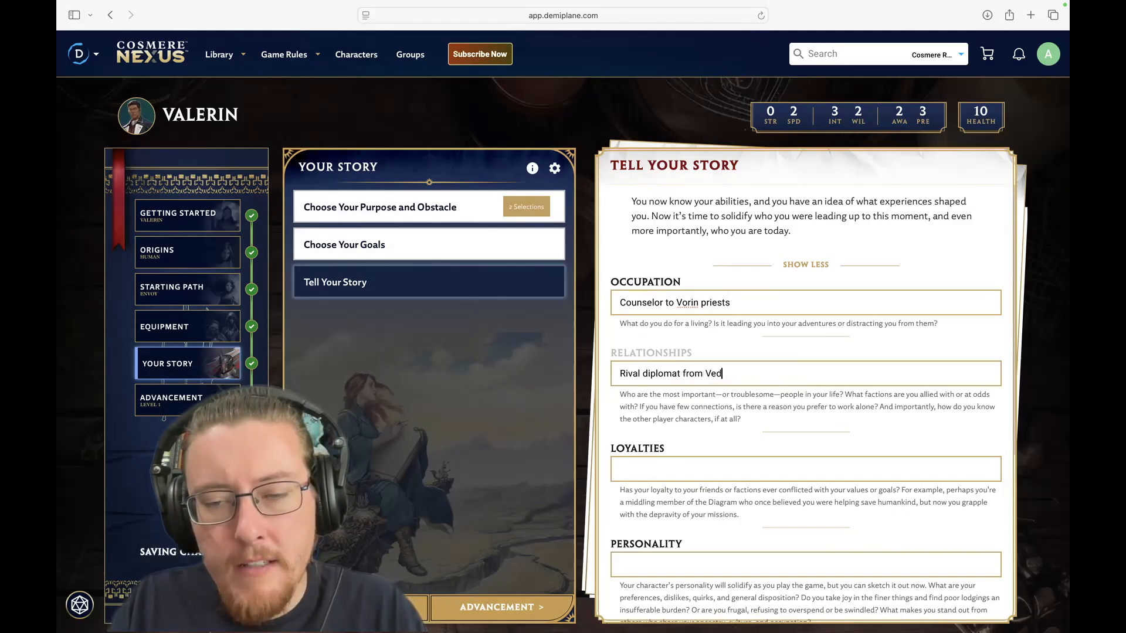
{"action": "type", "text": "enar"}
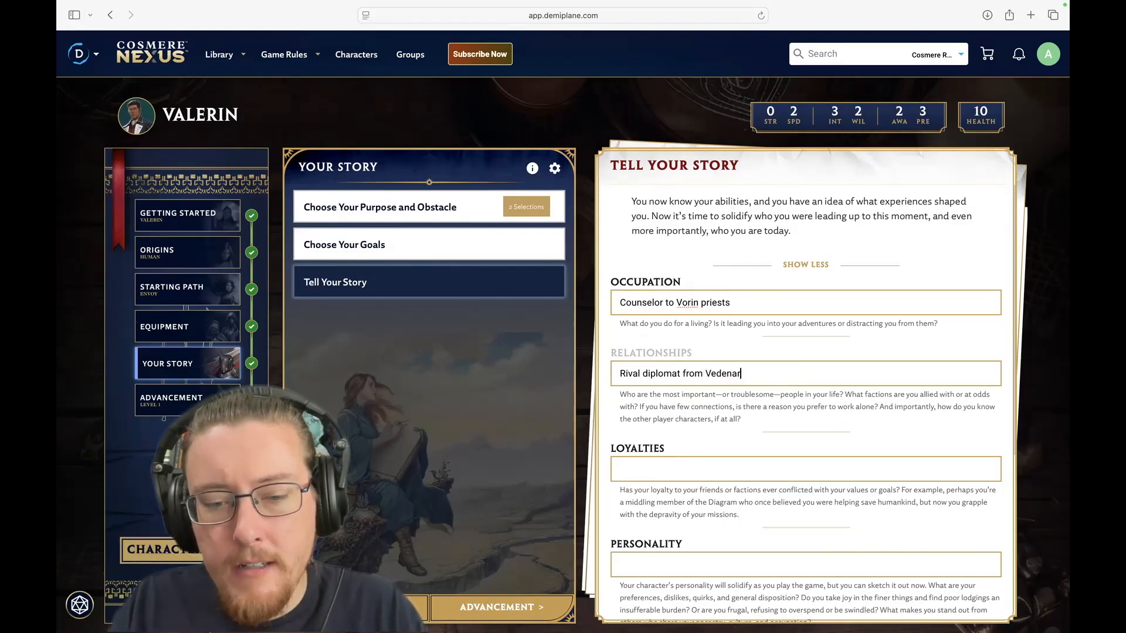
{"action": "type", "text": " that"}
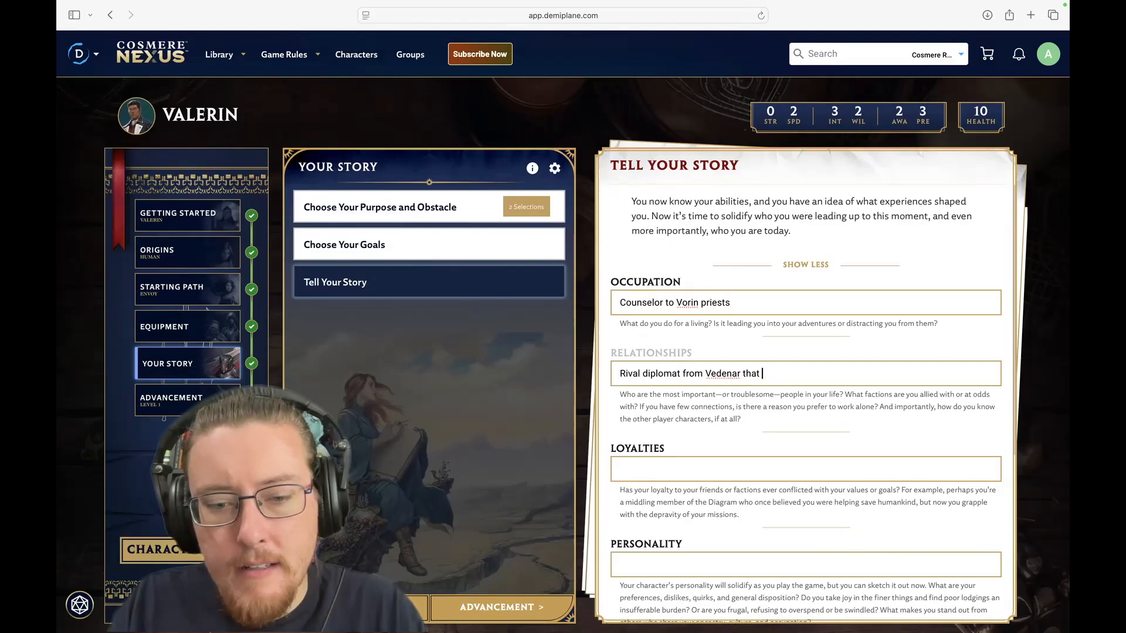
{"action": "type", "text": " disagrees with me on some cor"}
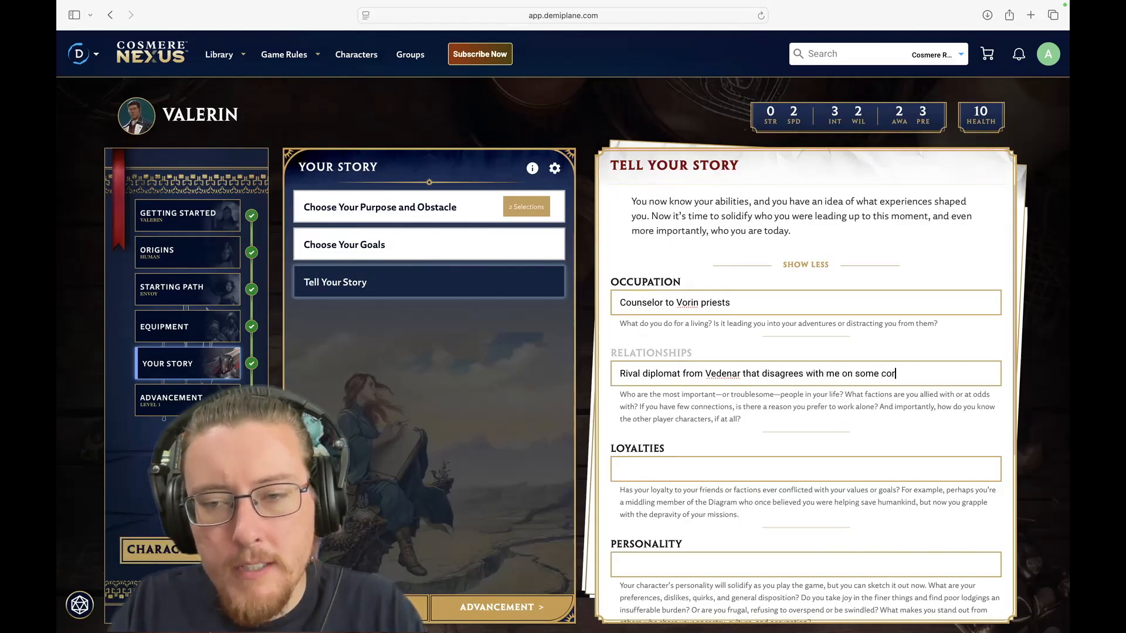
Step: Continue the relationships sentence so the phrase reads "core tenants of"
{"action": "type", "text": "e ten"}
{"action": "type", "text": "ent o"}
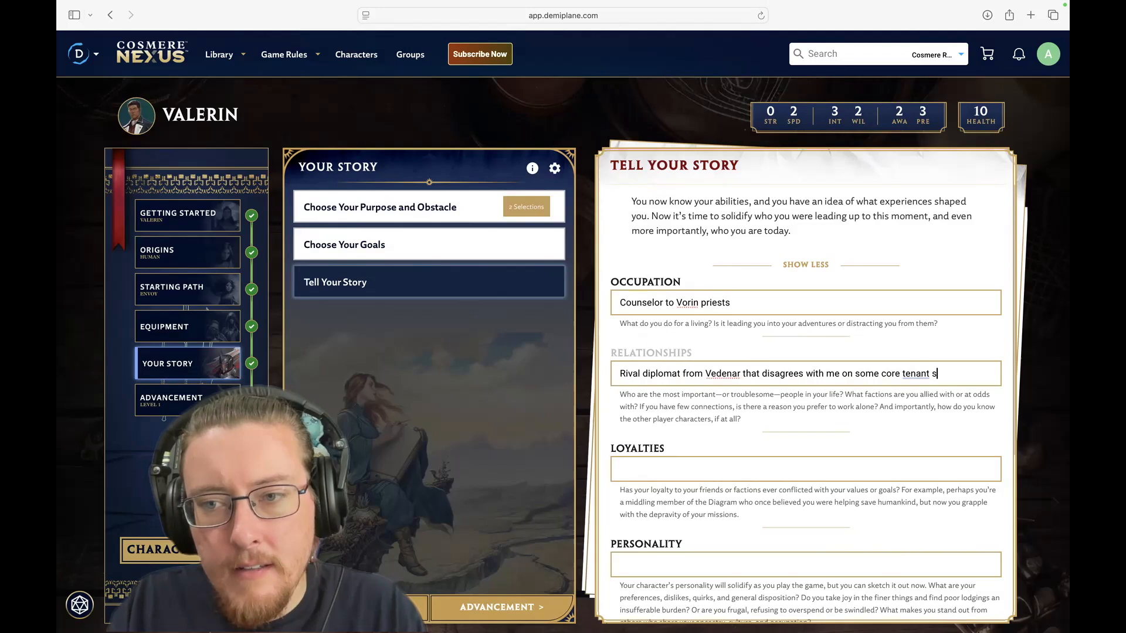
{"action": "key", "text": "BackSpace"}
{"action": "key", "text": "BackSpace"}
{"action": "key", "text": "BackSpace"}
{"action": "key", "text": "BackSpace"}
{"action": "type", "text": "nts of"}
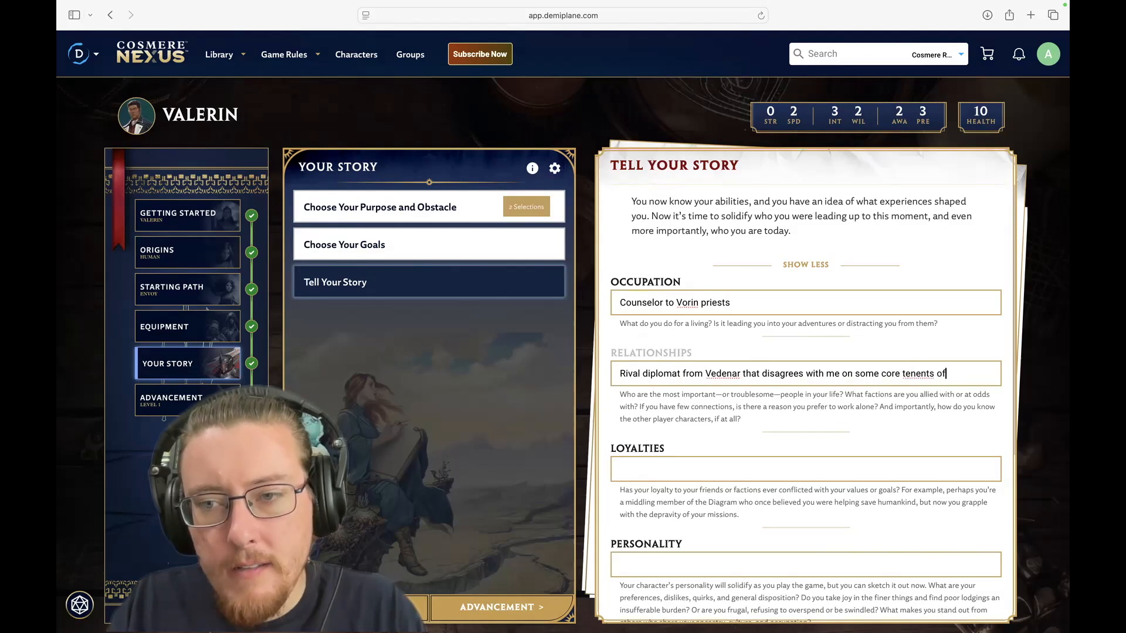
{"action": "key", "text": "BackSpace"}
{"action": "key", "text": "BackSpace"}
{"action": "key", "text": "BackSpace"}
{"action": "key", "text": "BackSpace"}
{"action": "key", "text": "BackSpace"}
{"action": "key", "text": "BackSpace"}
{"action": "key", "text": "BackSpace"}
{"action": "type", "text": "ants of"}
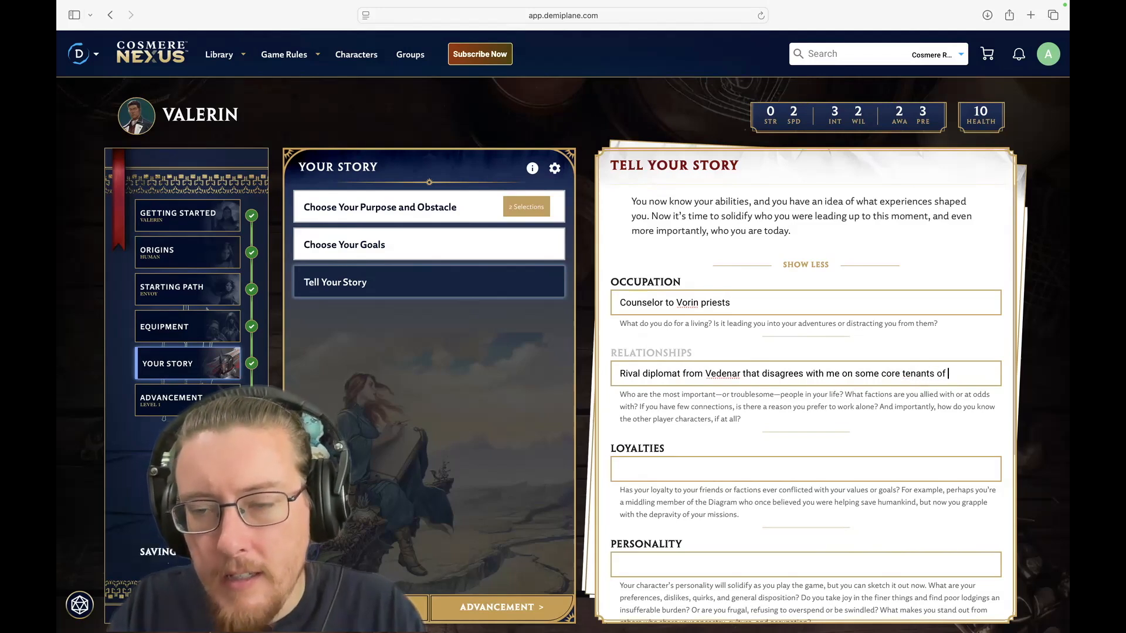
Step: Correct "tenants" to "tenets" in the relationships entry and complete the phrase with "Vorinism"
{"action": "left_click", "coordinate": [921, 375]}
{"action": "key", "text": "BackSpace"}
{"action": "key", "text": "BackSpace"}
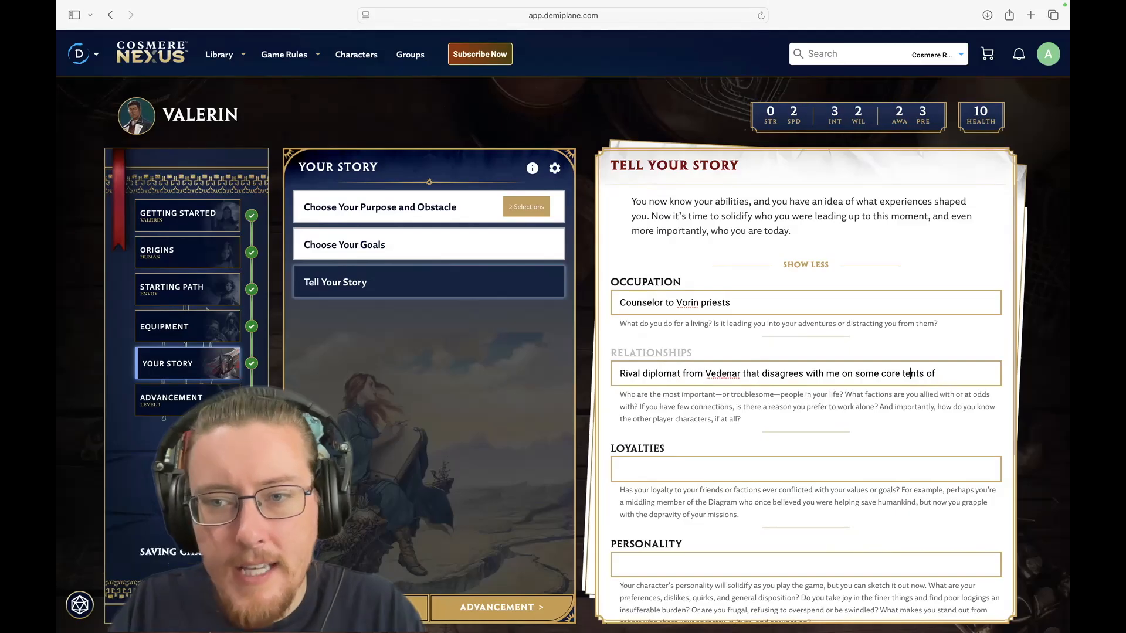
{"action": "type", "text": "nes"}
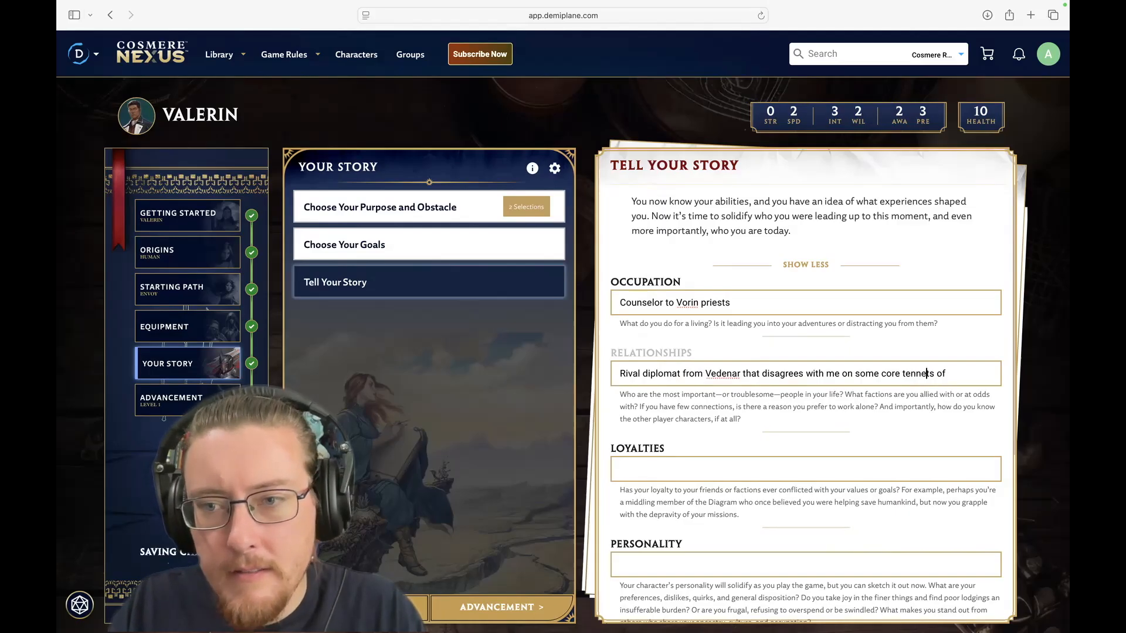
{"action": "key", "text": "BackSpace"}
{"action": "left_click", "coordinate": [974, 378]}
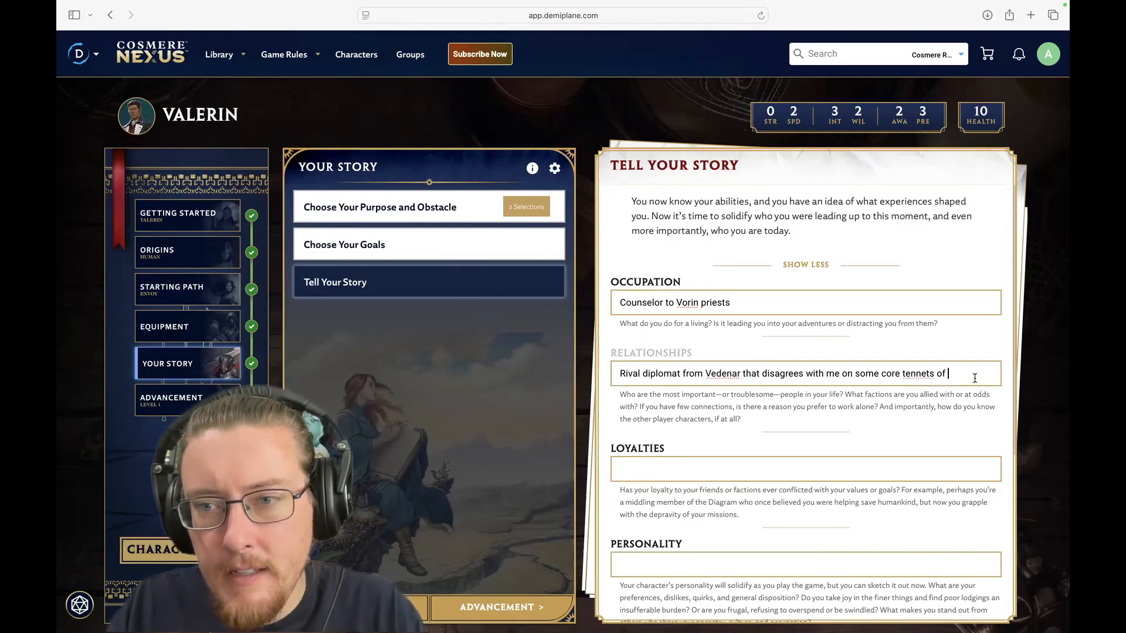
{"action": "left_click", "coordinate": [920, 373]}
{"action": "right_click", "coordinate": [919, 372]}
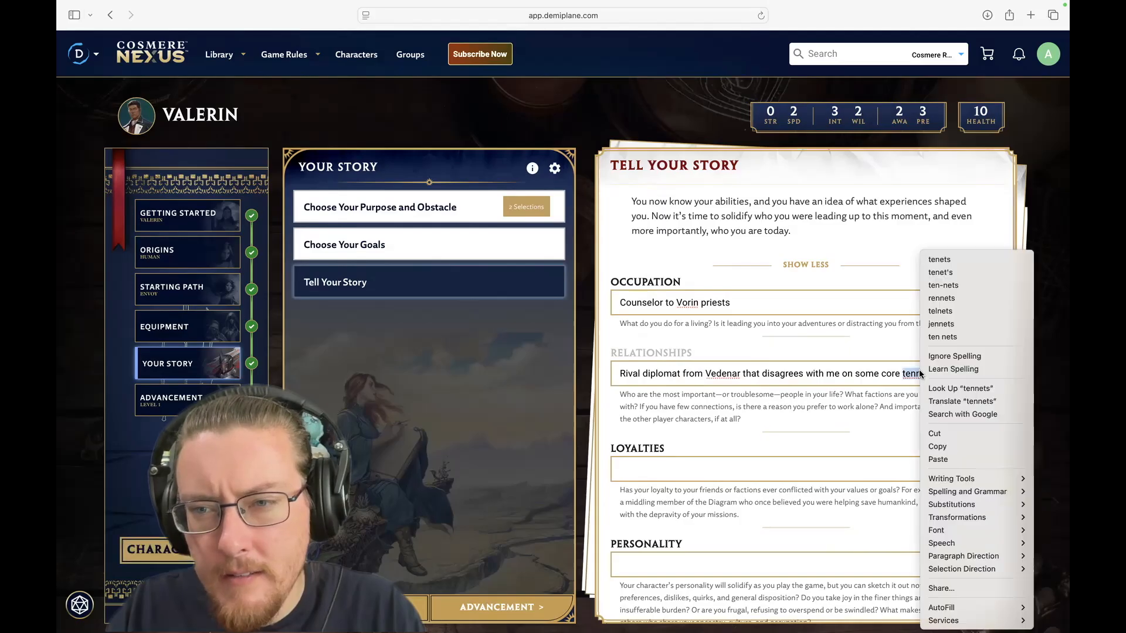
{"action": "left_click", "coordinate": [953, 261]}
{"action": "left_click", "coordinate": [956, 377]}
{"action": "type", "text": "Vorinism"}
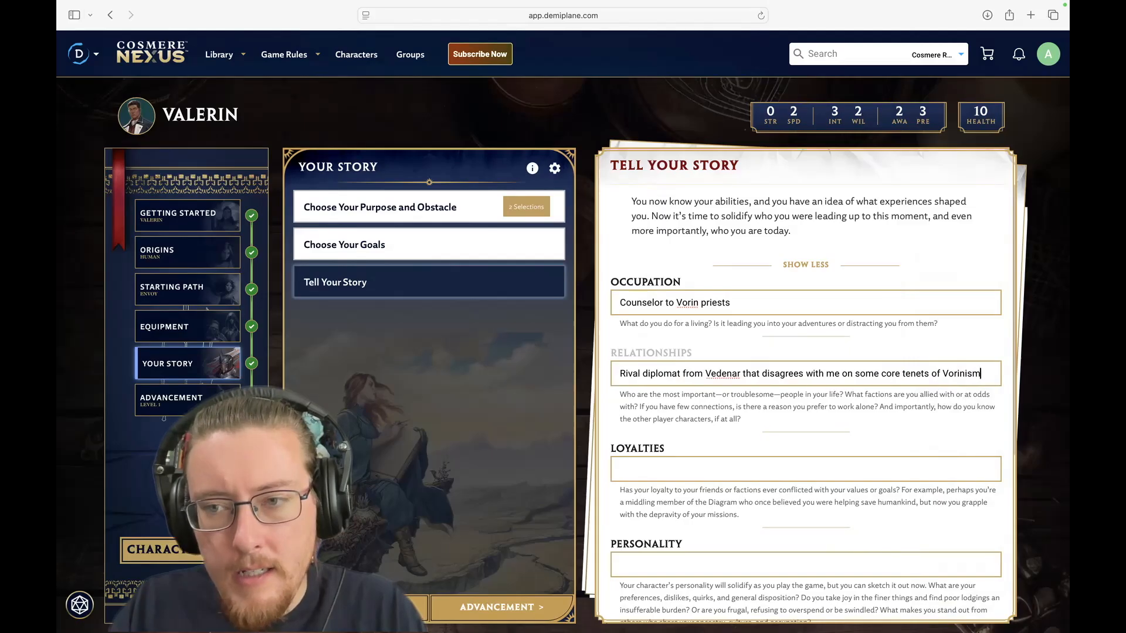
Step: Extend the relationships sentence with ", and they try to undermine my counsel to the Vorin church."
{"action": "type", "text": ", and they"}
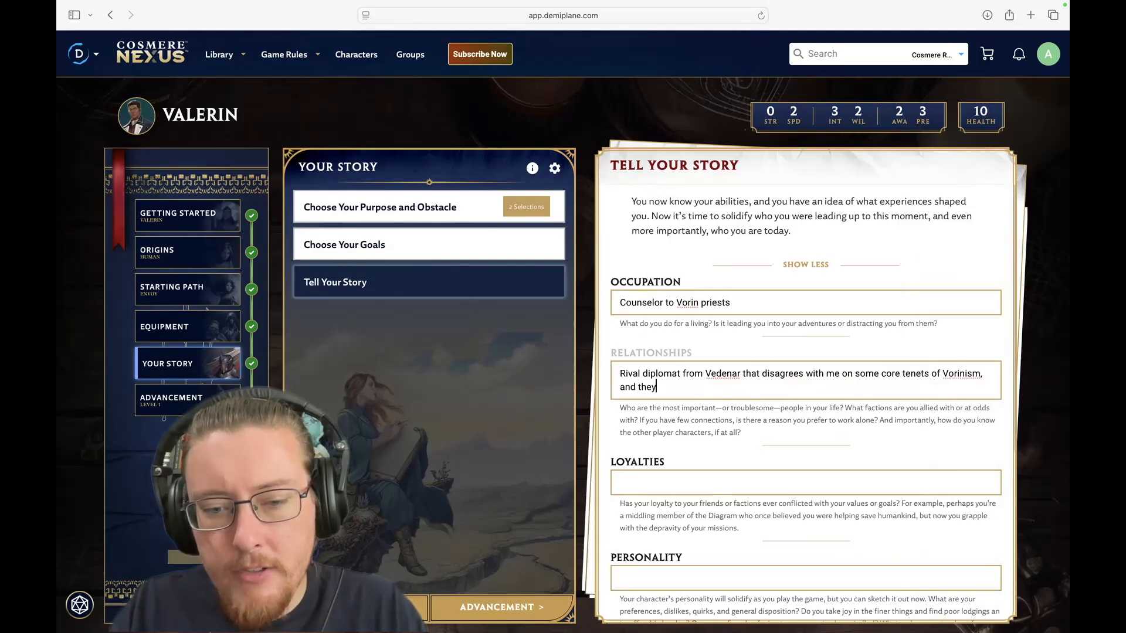
{"action": "type", "text": " try to underm"}
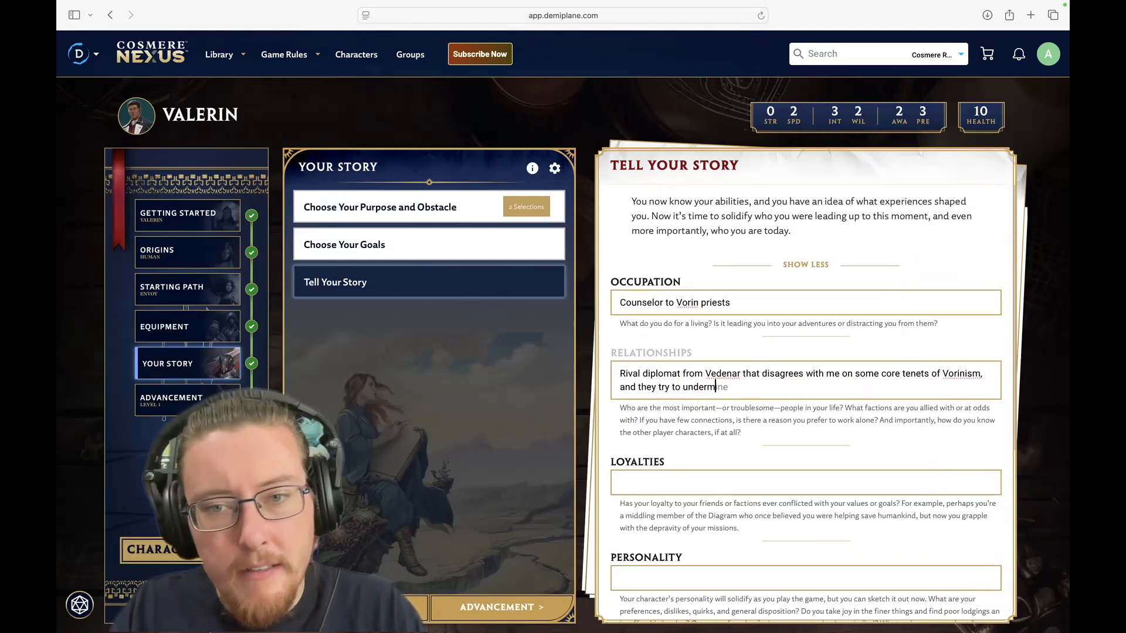
{"action": "type", "text": "ine my "}
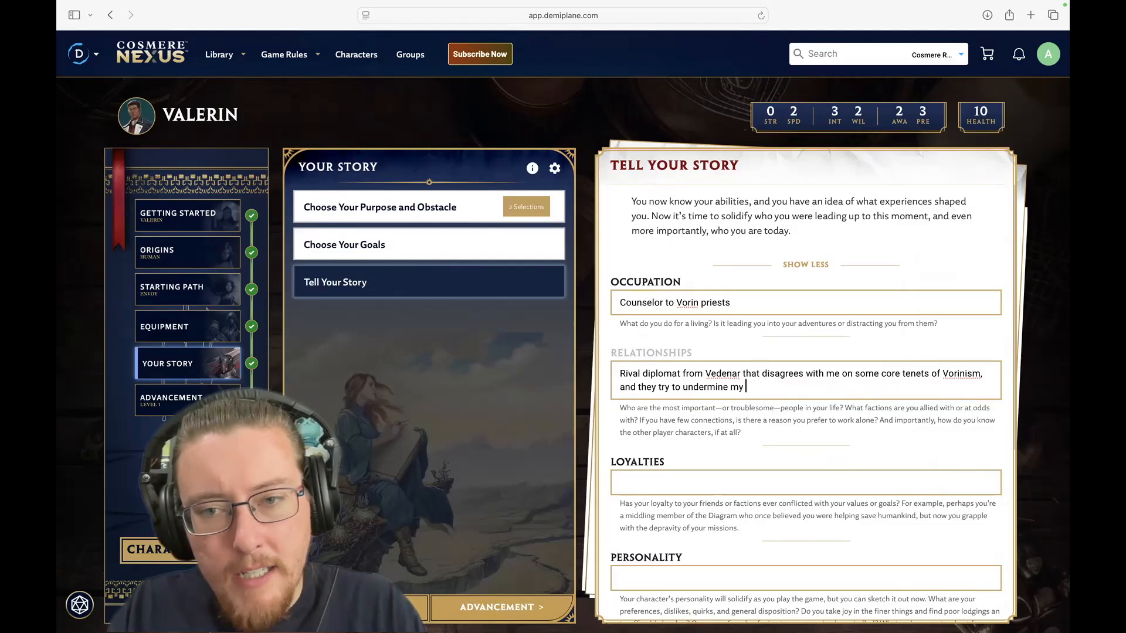
{"action": "type", "text": "counsel t"}
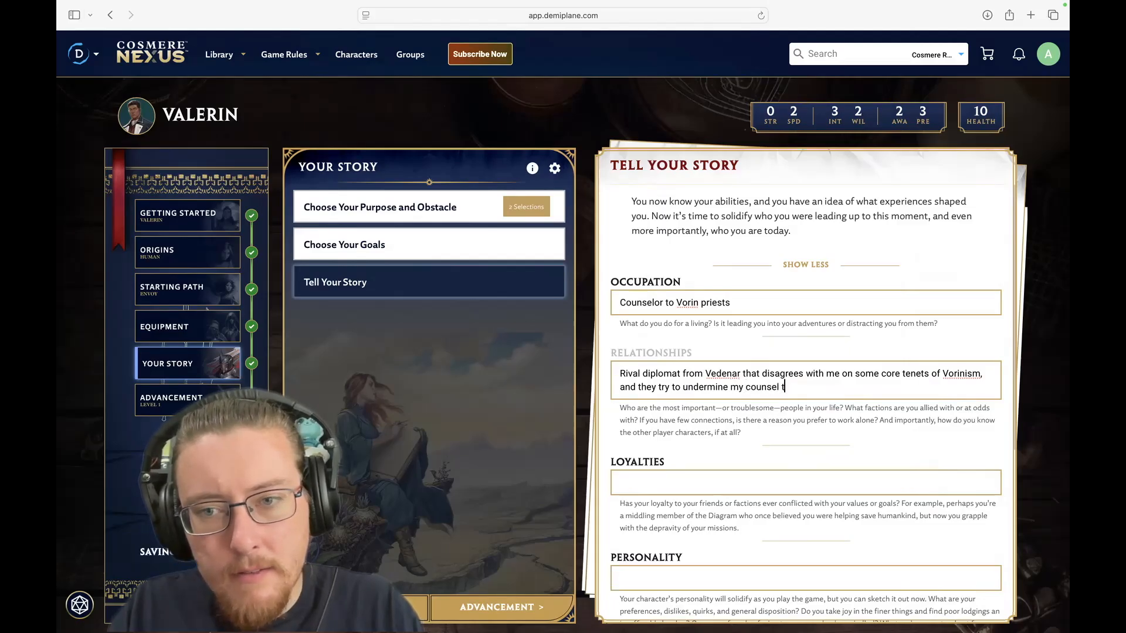
{"action": "type", "text": "o the Vor"}
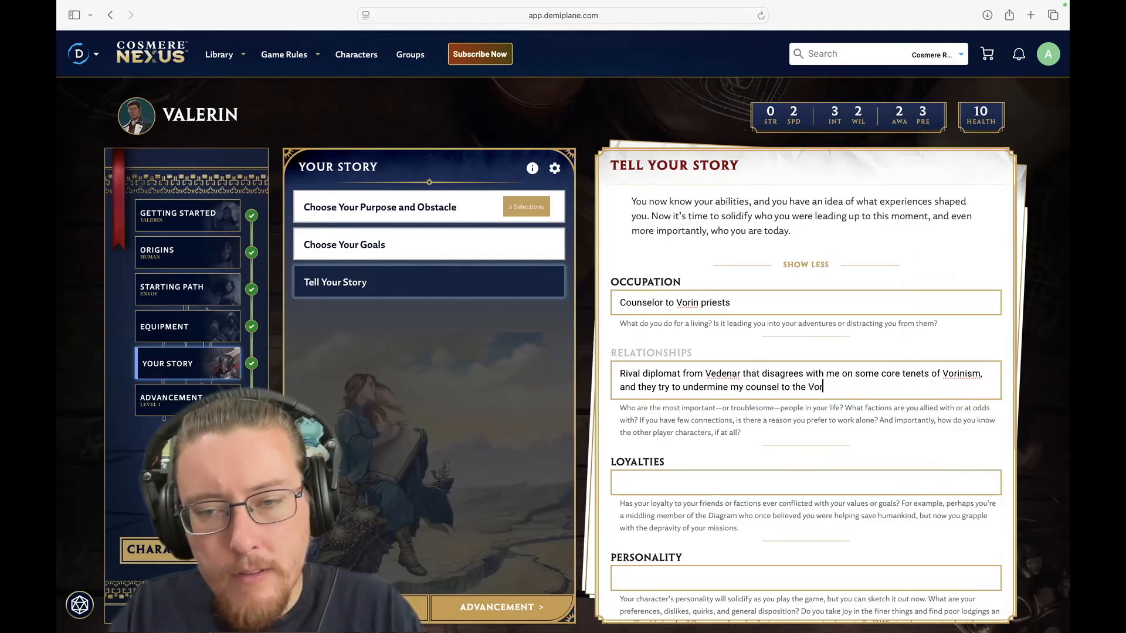
{"action": "type", "text": "in church."}
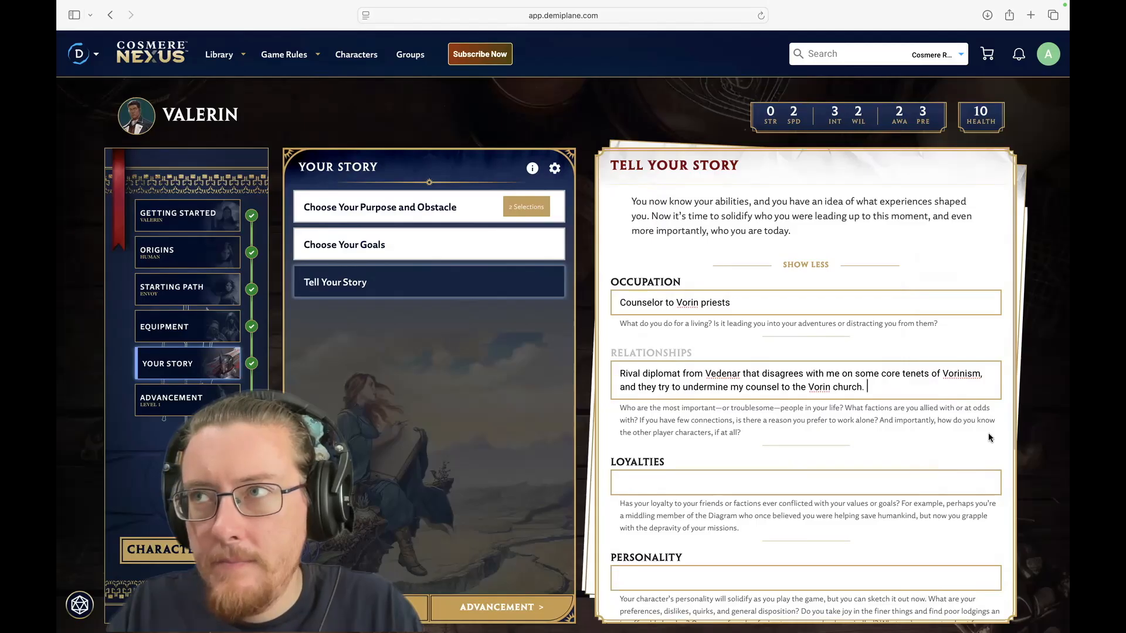
Step: Add to the relationships entry the words "Woman I'm courting named", followed by the woman's name
{"action": "type", "text": "Woman"}
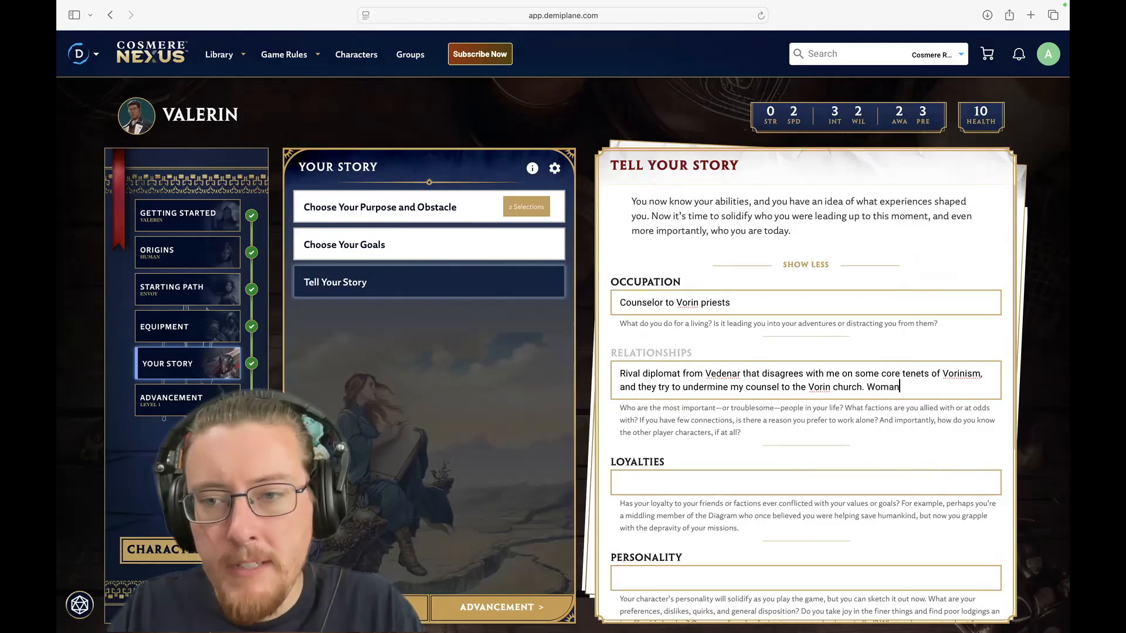
{"action": "type", "text": " I'm courting"}
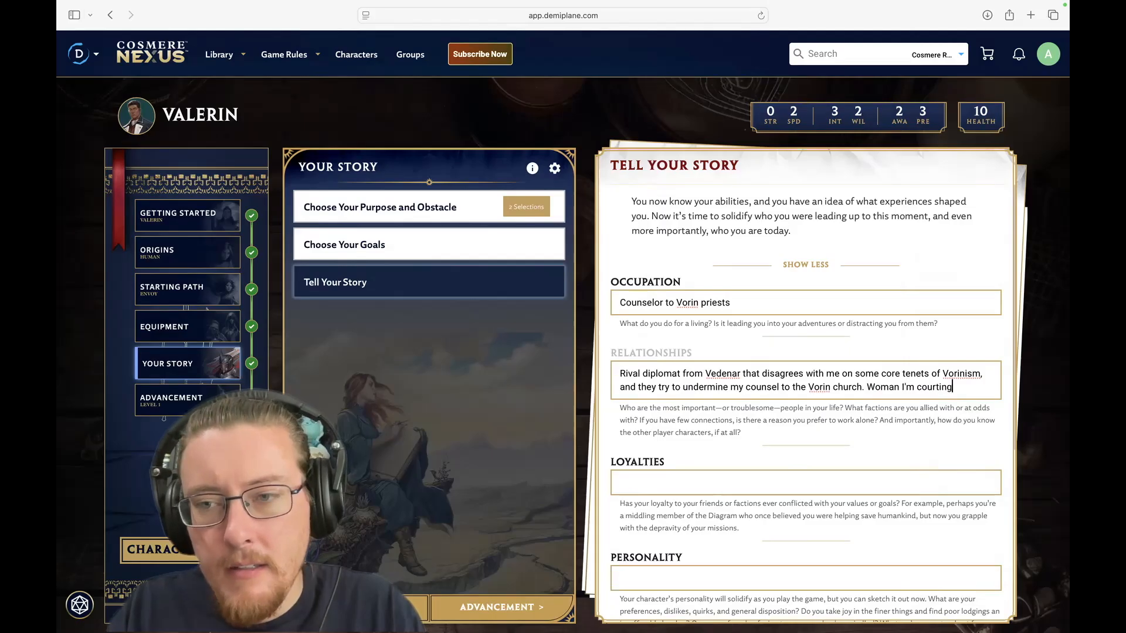
{"action": "type", "text": " na"}
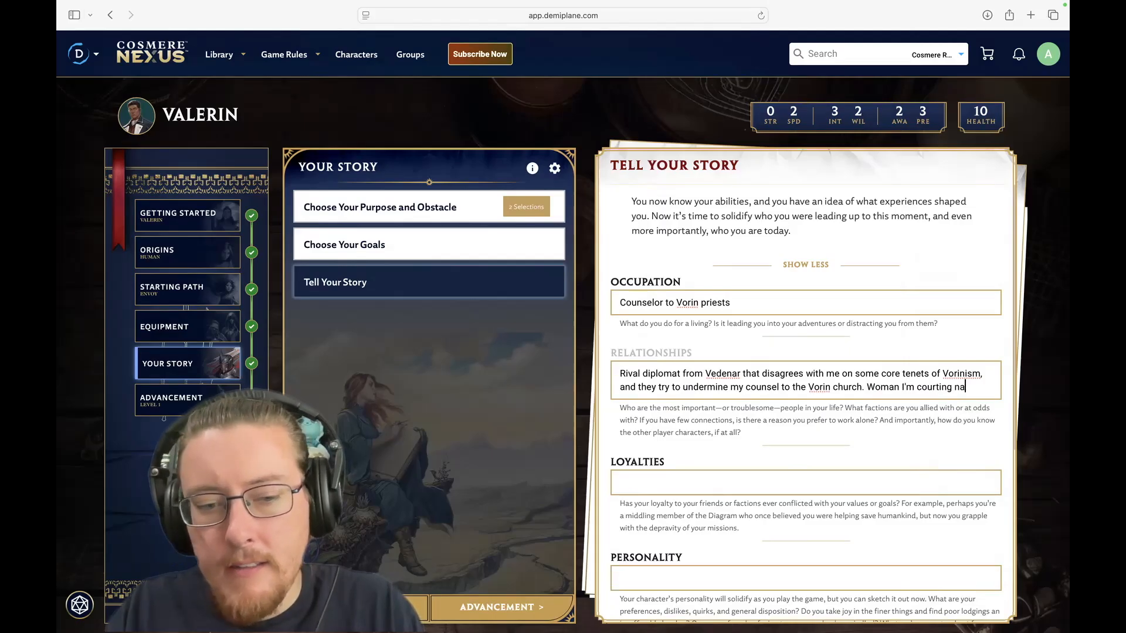
{"action": "type", "text": "mi"}
{"action": "key", "text": "BackSpace"}
{"action": "key", "text": "BackSpace"}
{"action": "key", "text": "BackSpace"}
{"action": "type", "text": "named "}
{"action": "type", "text": "T"}
{"action": "type", "text": "ahlla"}
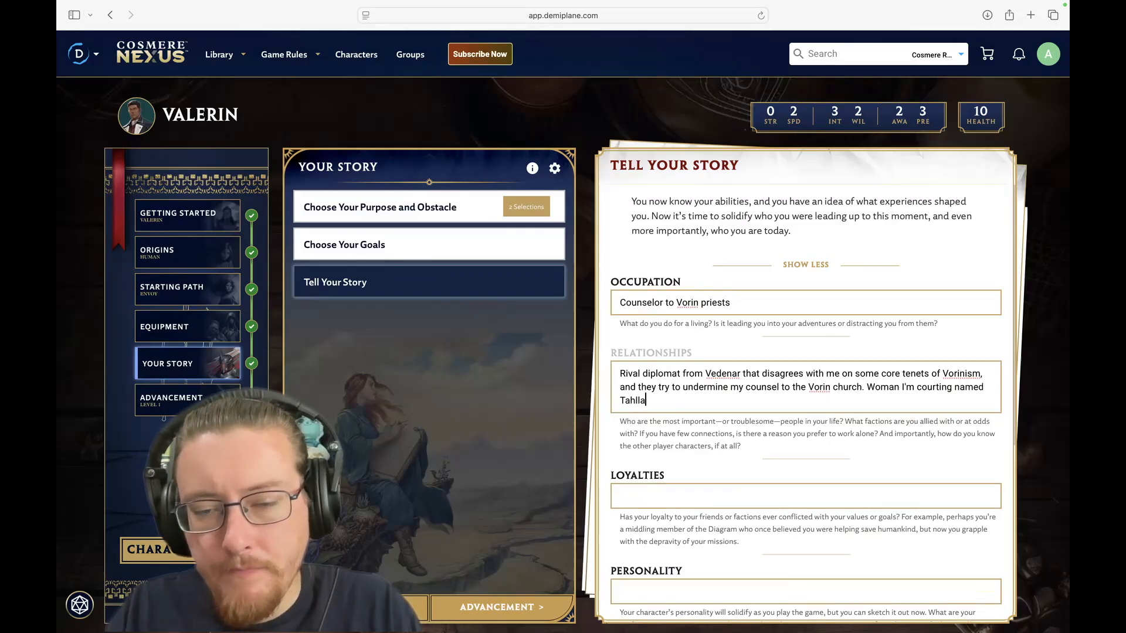
Step: Continue the relationships sentence about the courted woman with "who is a higher ranking light eyes"
{"action": "type", "text": " who "}
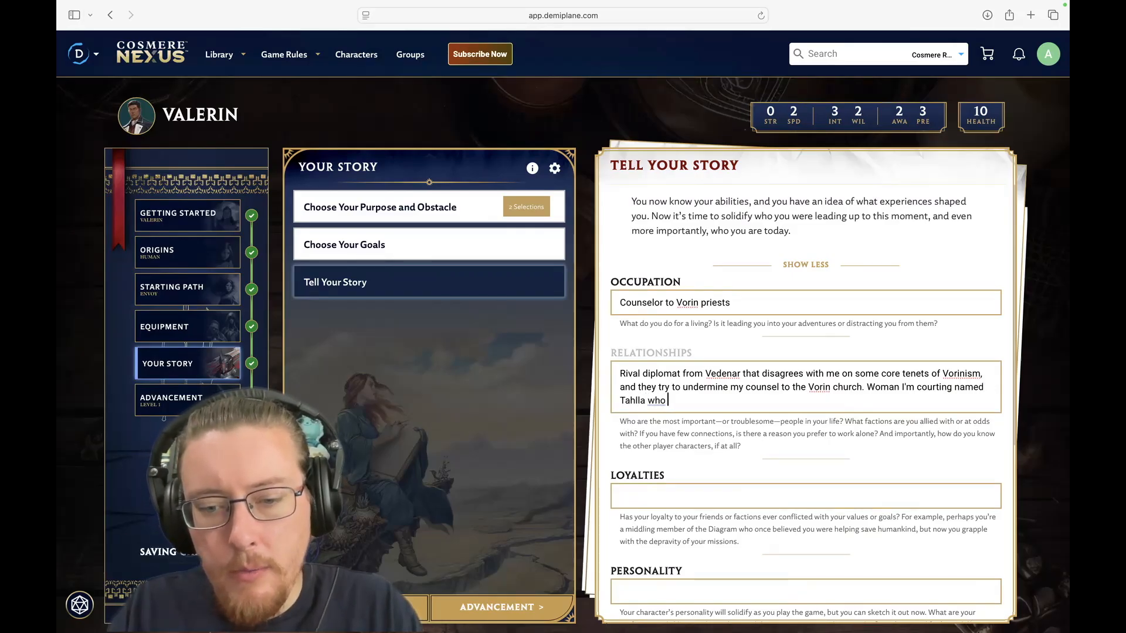
{"action": "type", "text": "is a higher "}
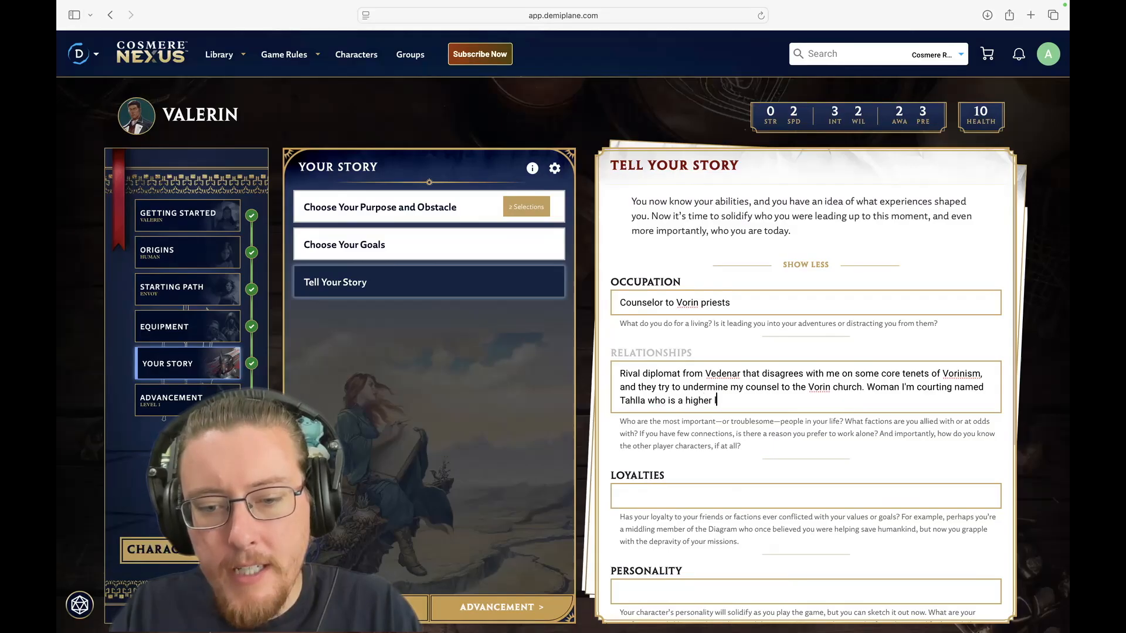
{"action": "type", "text": "ranking light "}
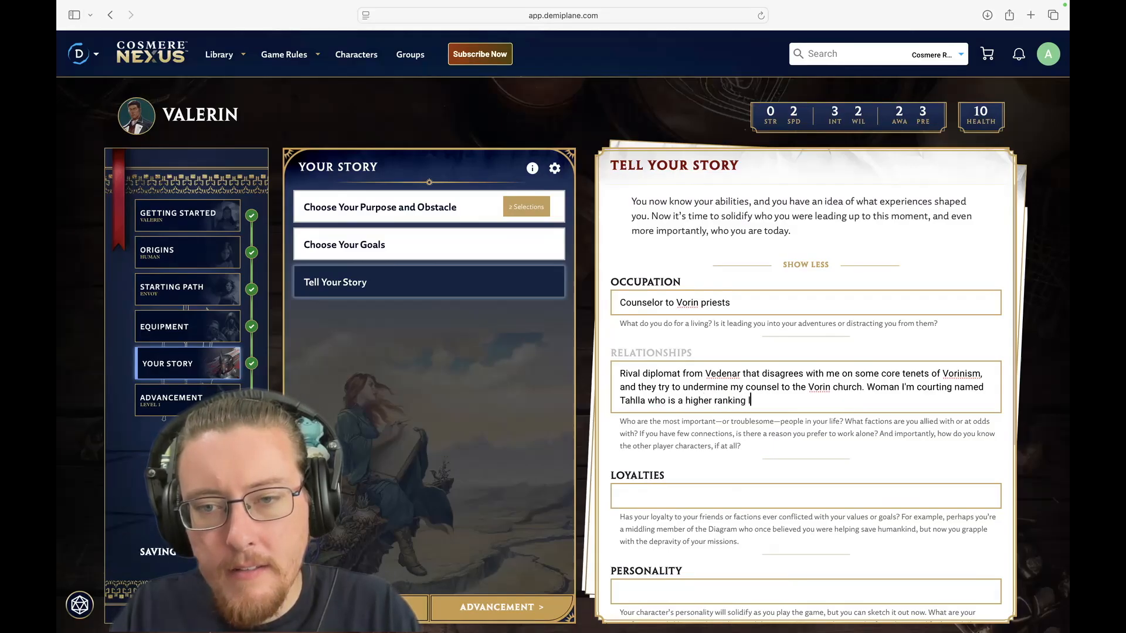
{"action": "type", "text": "eyes"}
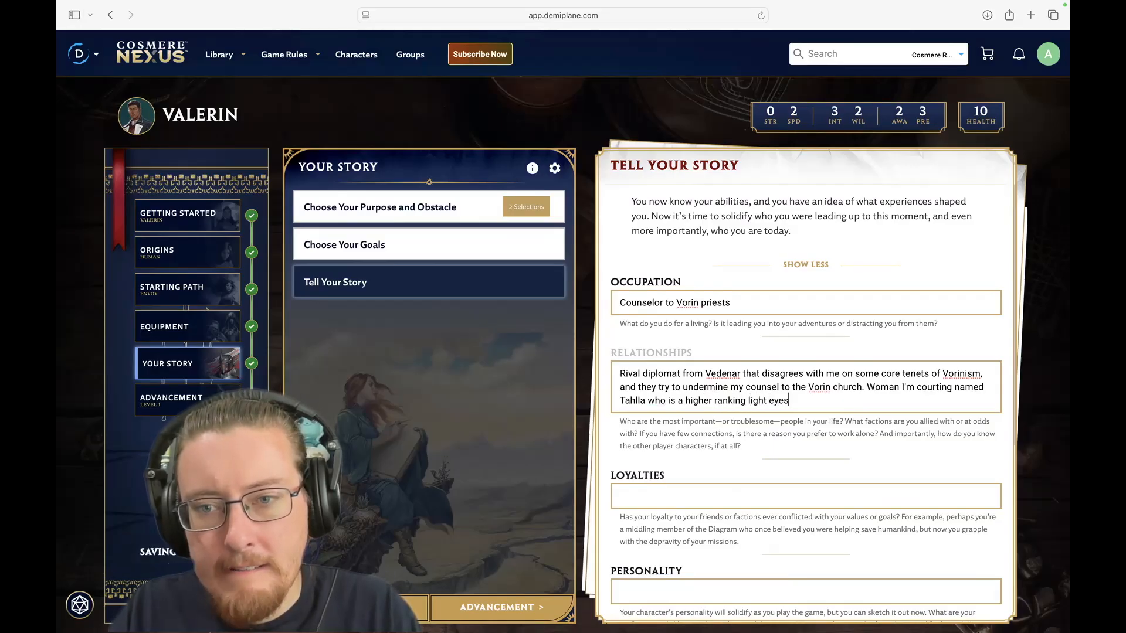
Step: Correct "light eyes" to the single word "lighteyes" at the end of the relationships entry
{"action": "key", "text": "BackSpace"}
{"action": "key", "text": "BackSpace"}
{"action": "key", "text": "BackSpace"}
{"action": "key", "text": "BackSpace"}
{"action": "key", "text": "BackSpace"}
{"action": "type", "text": "eyes"}
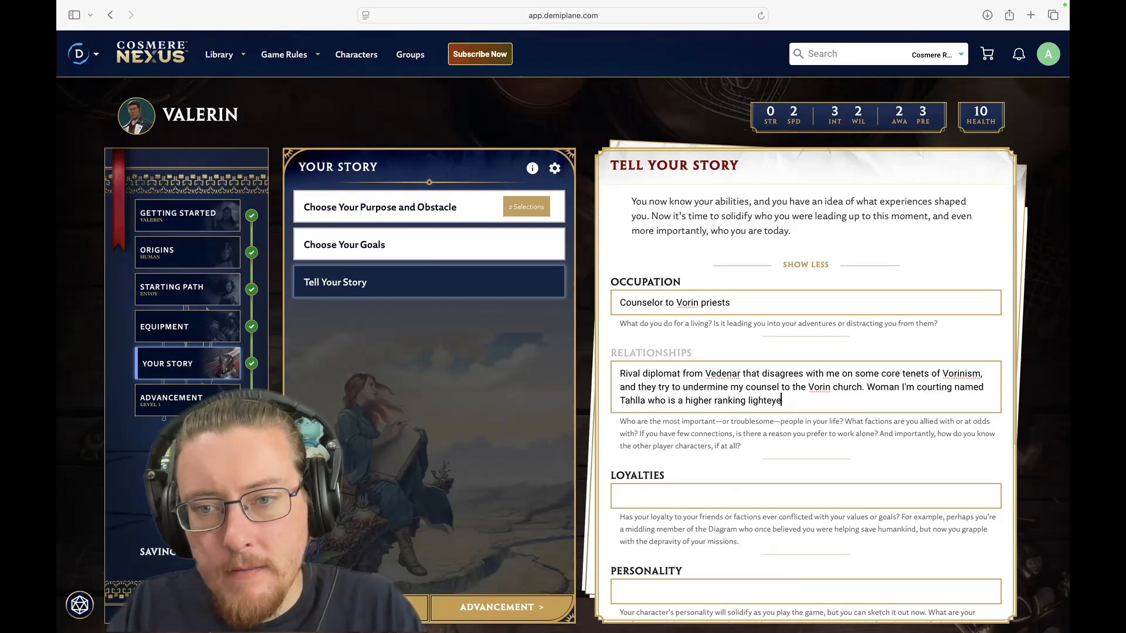
{"action": "key", "text": "BackSpace"}
{"action": "key", "text": "BackSpace"}
{"action": "key", "text": "BackSpace"}
{"action": "key", "text": "BackSpace"}
{"action": "type", "text": "eyes"}
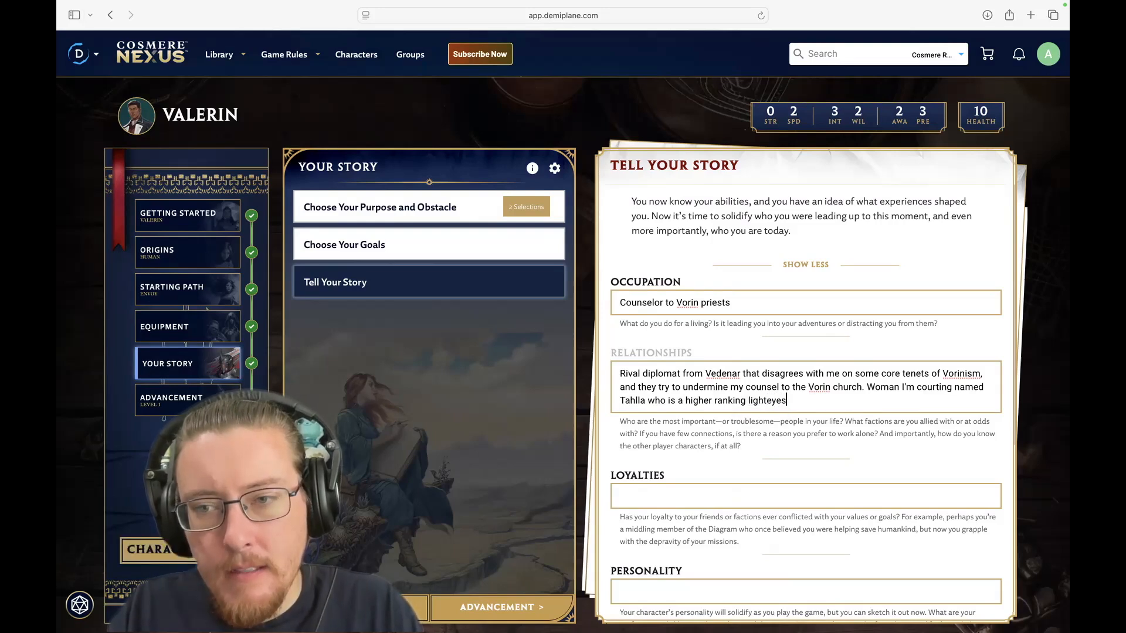
Step: End the sentence and add "I've got a best friend who hasn't talked to me in a long time" to the relationships entry
{"action": "type", "text": ". I've got a best friend who hasn"}
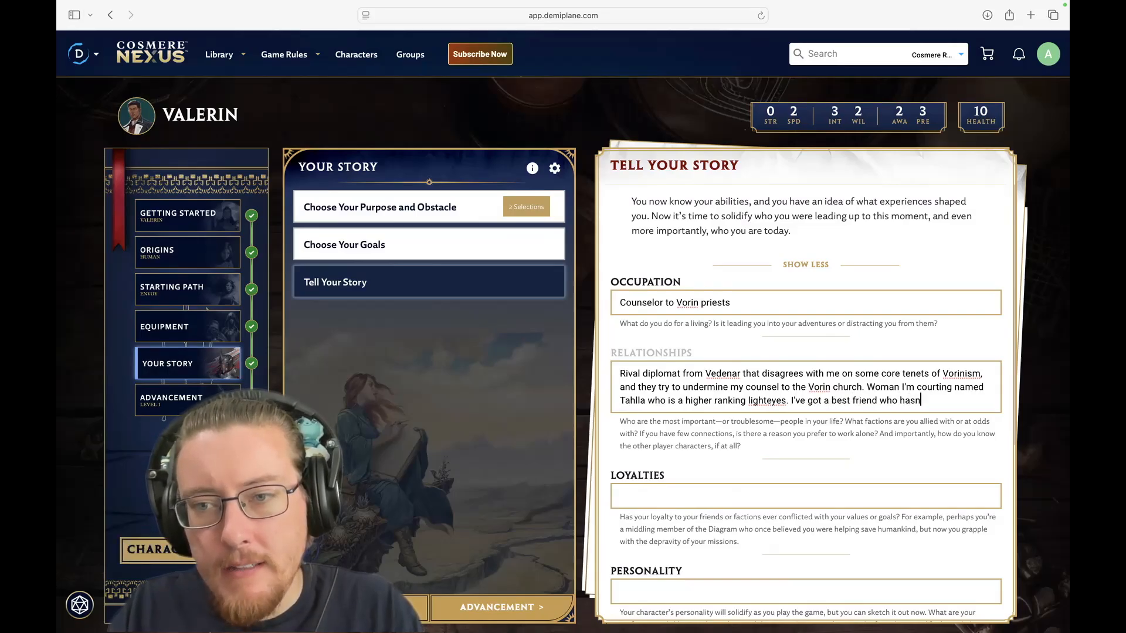
{"action": "type", "text": "'t talked to"}
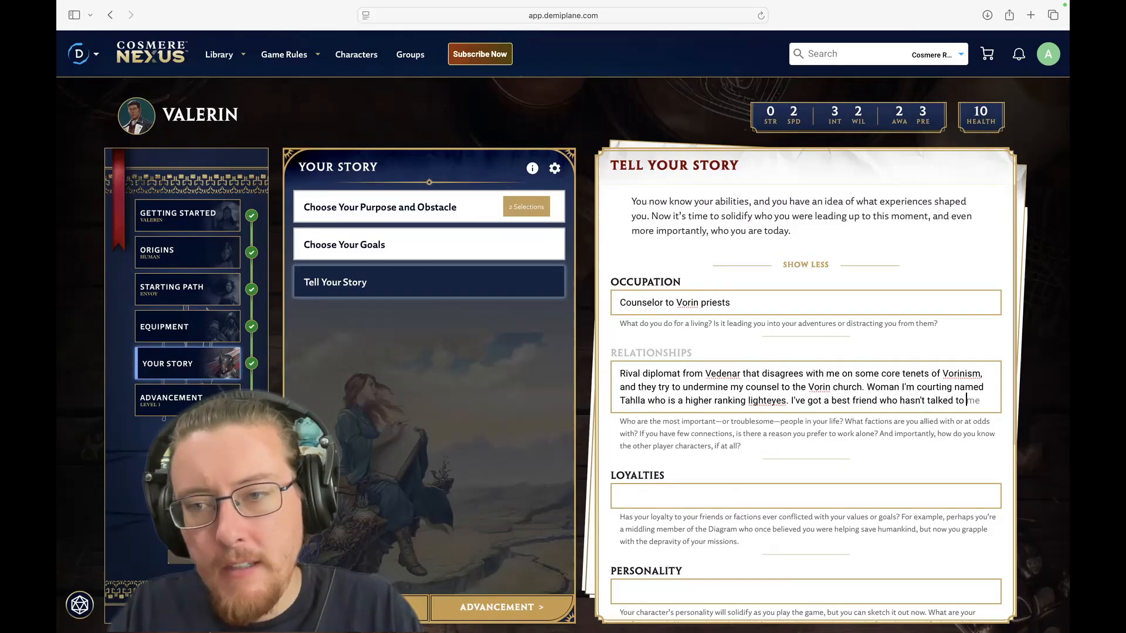
{"action": "type", "text": " me in a long time"}
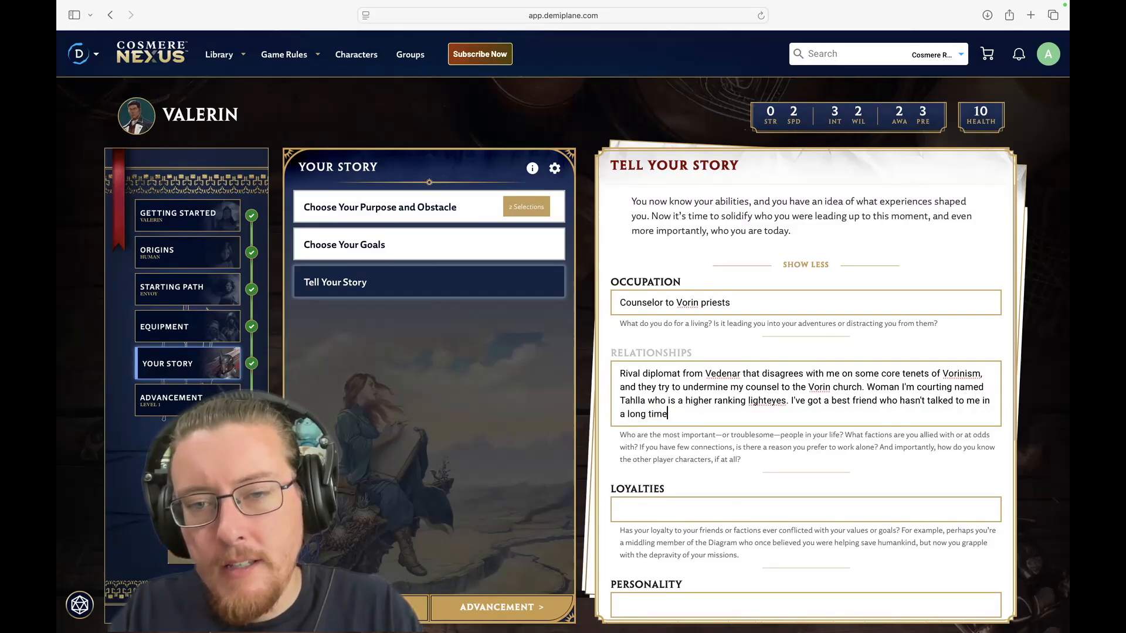
Step: Finish the relationships entry with ", because they went to the shattered plains at the start of the war with the parshendi."
{"action": "type", "text": ", because they"}
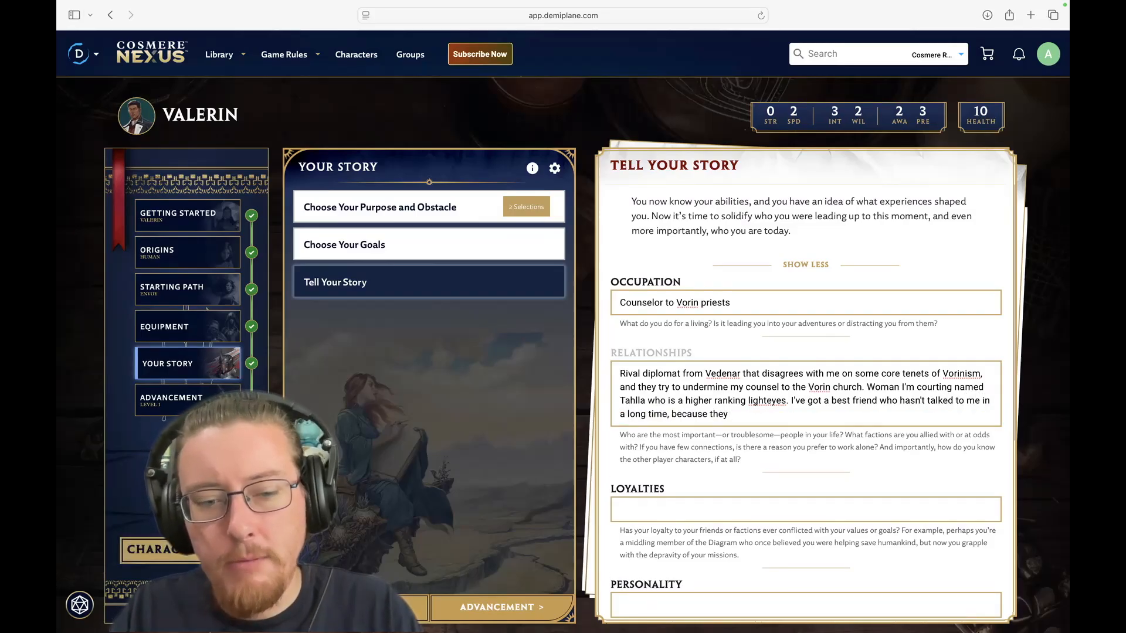
{"action": "type", "text": " went to the shatte"}
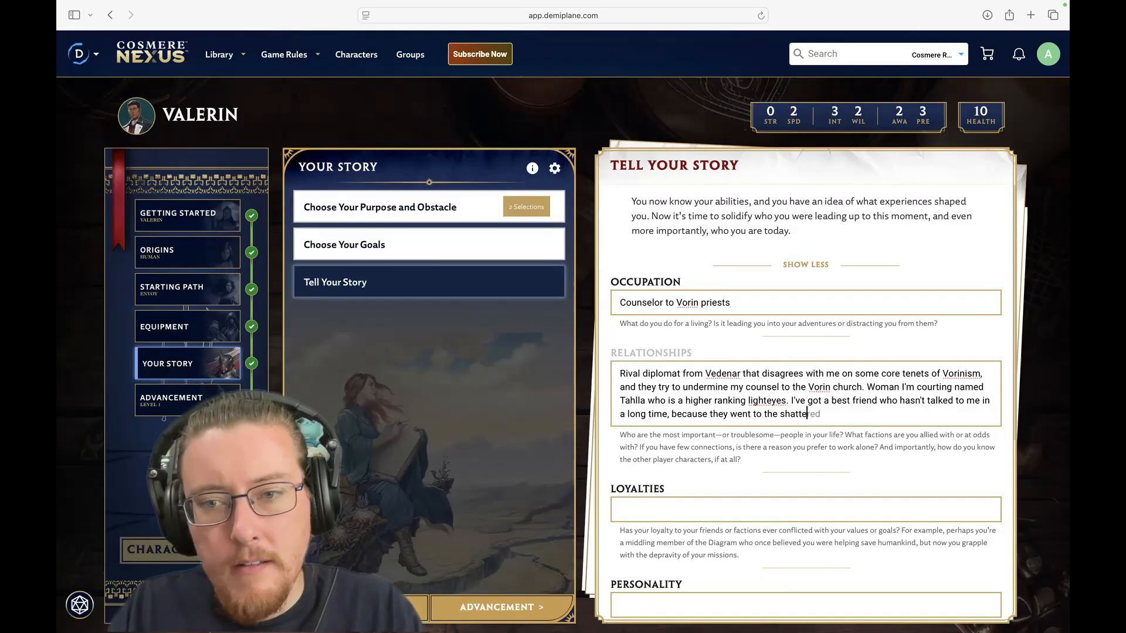
{"action": "type", "text": "red plains"}
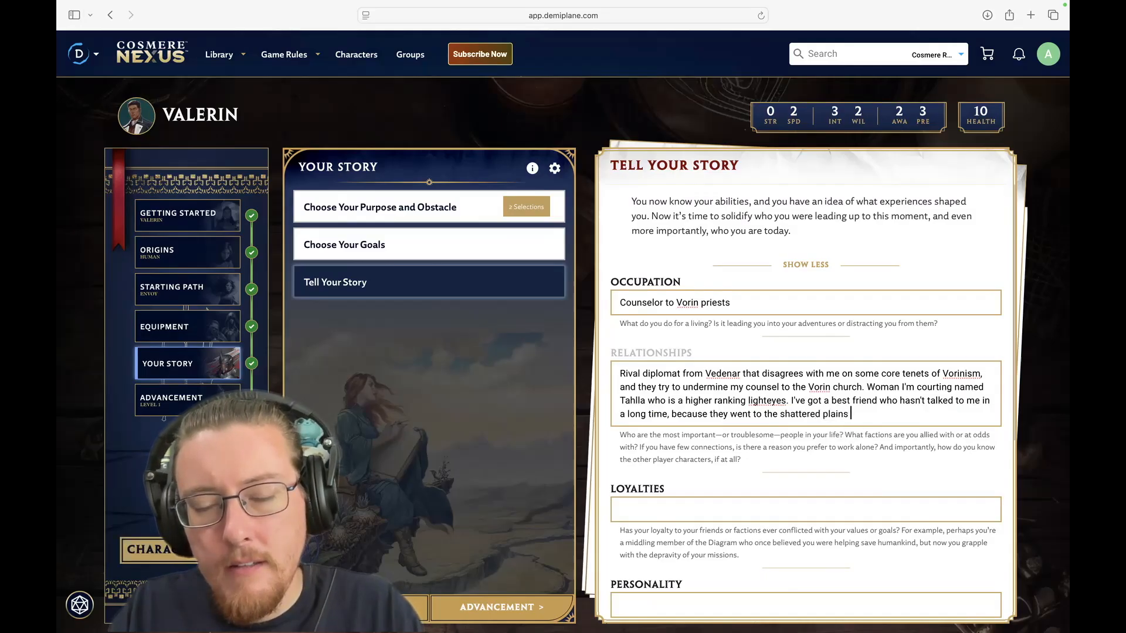
{"action": "type", "text": " at the start of the"}
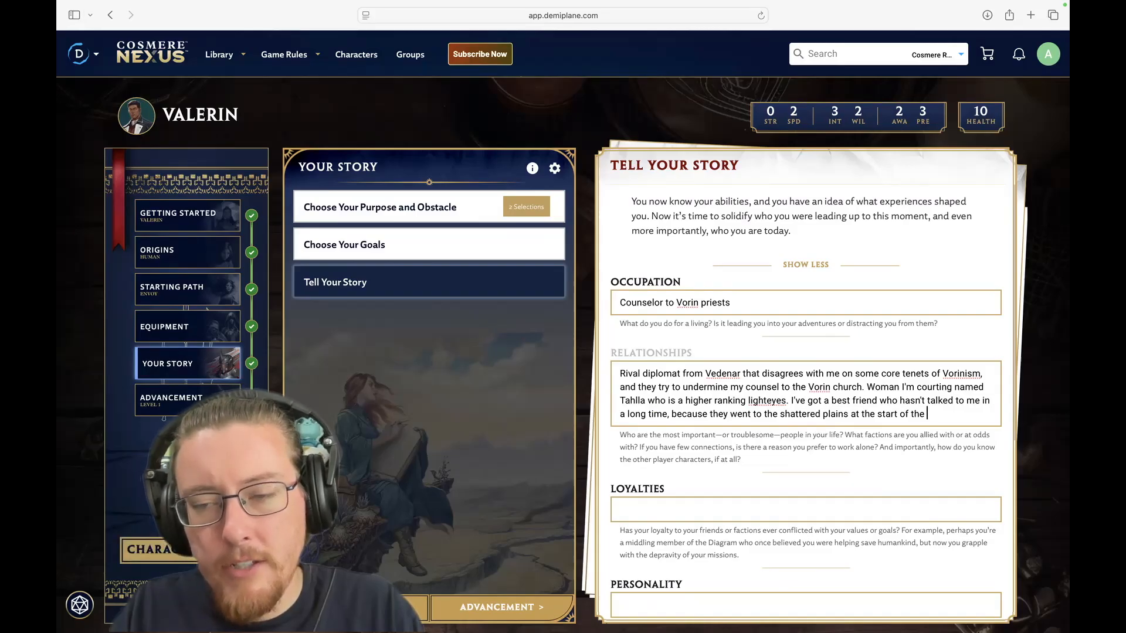
{"action": "type", "text": "war wi"}
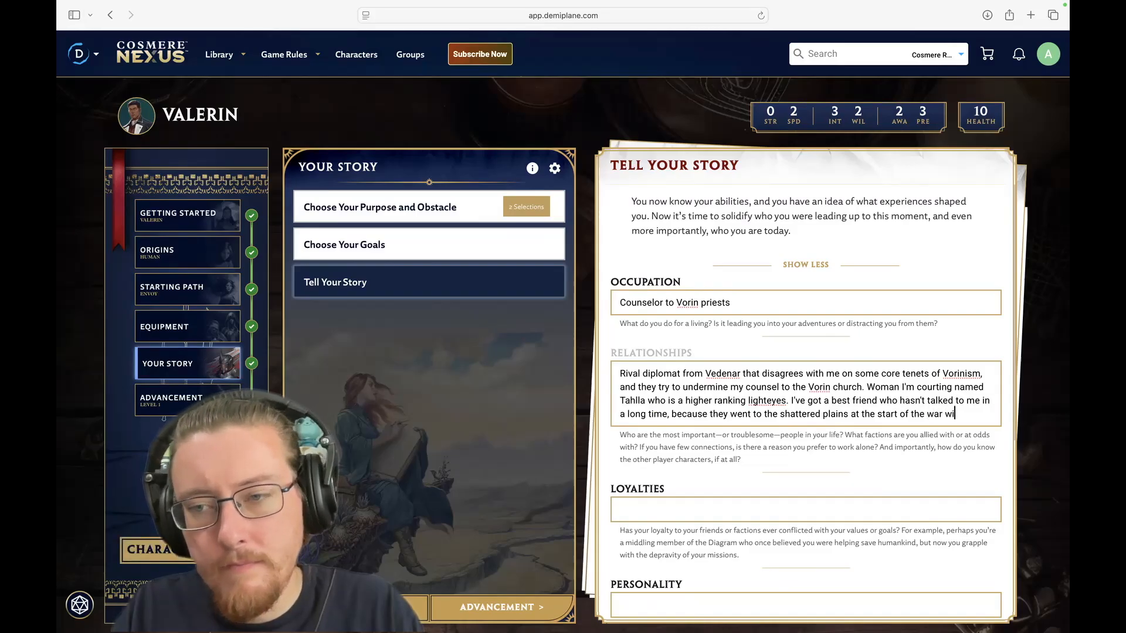
{"action": "type", "text": "th the pars"}
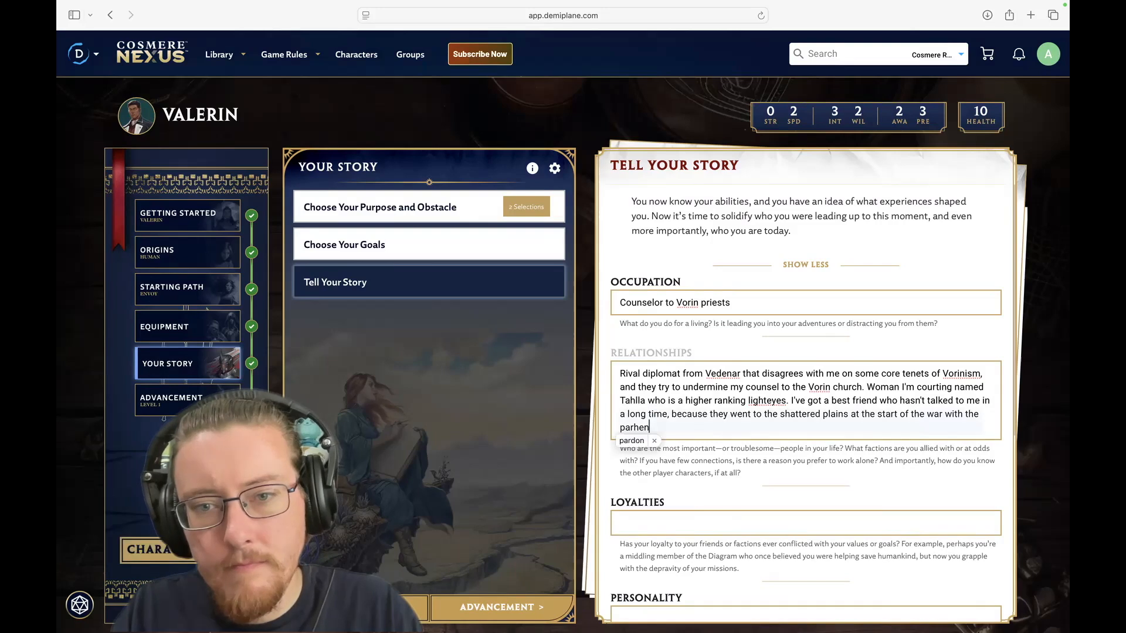
{"action": "type", "text": "hendi."}
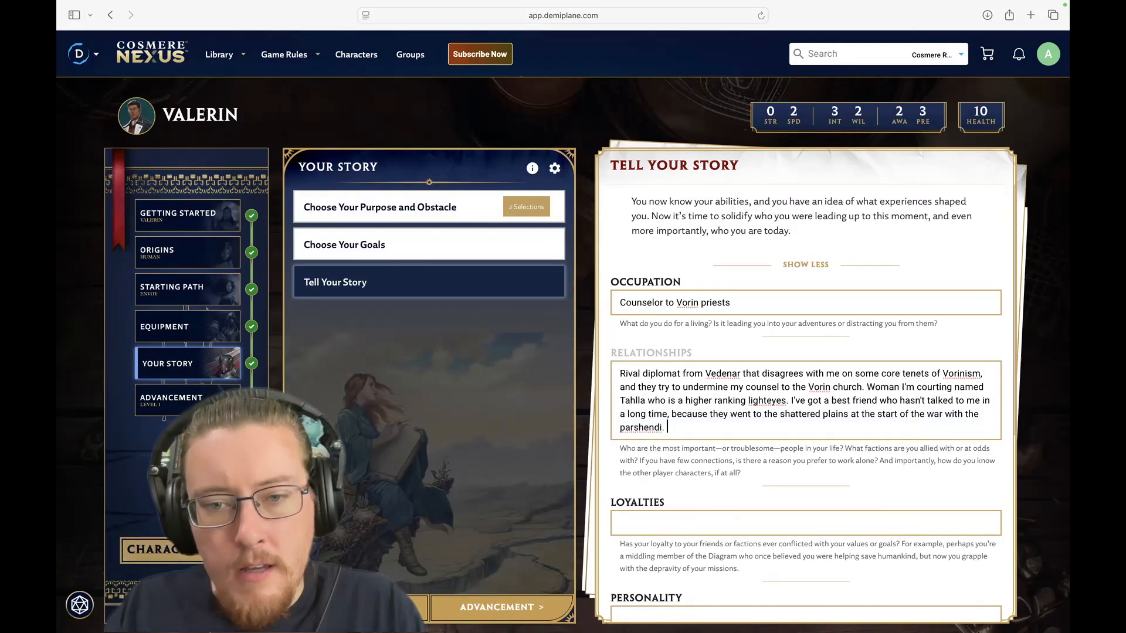
Step: Fill in the loyalties entry with "Alethkar, Vorin Church, High Prince Sebarial"
{"action": "scroll", "coordinate": [866, 460], "scroll_direction": "down", "scroll_amount": 3}
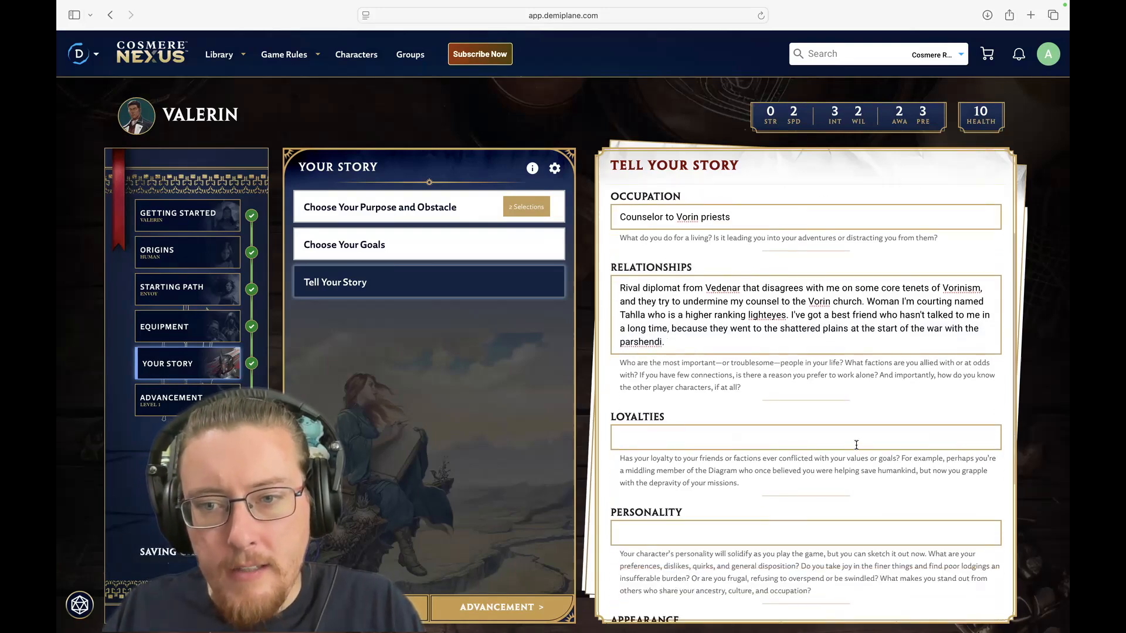
{"action": "left_click", "coordinate": [856, 444]}
{"action": "type", "text": "Alth"}
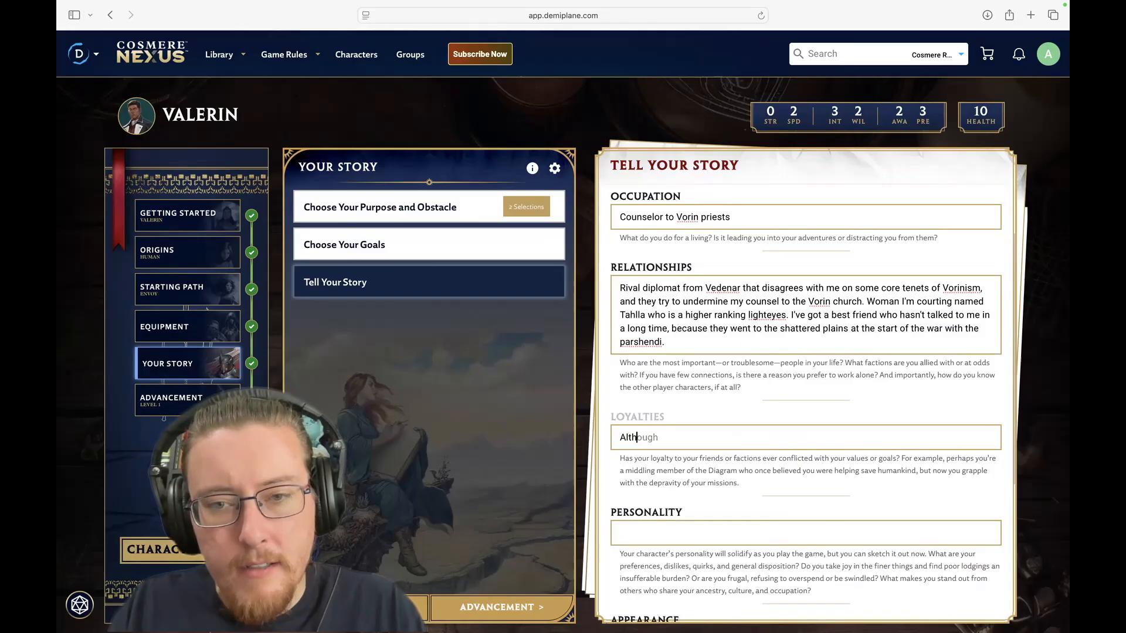
{"action": "key", "text": "BackSpace"}
{"action": "type", "text": "e"}
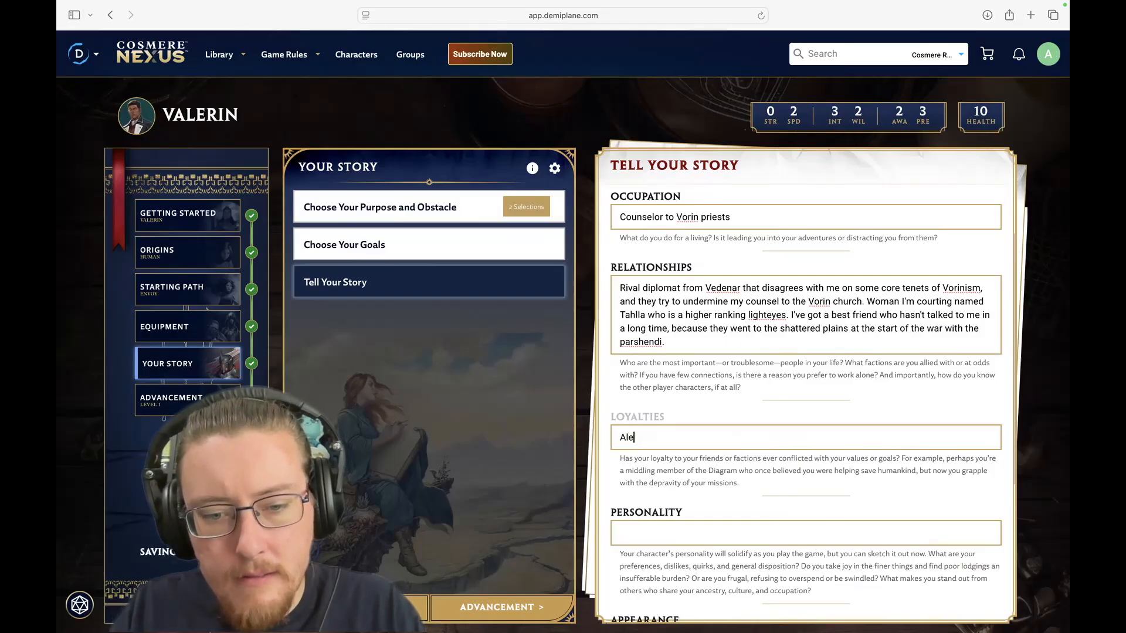
{"action": "type", "text": "thkar, Vo"}
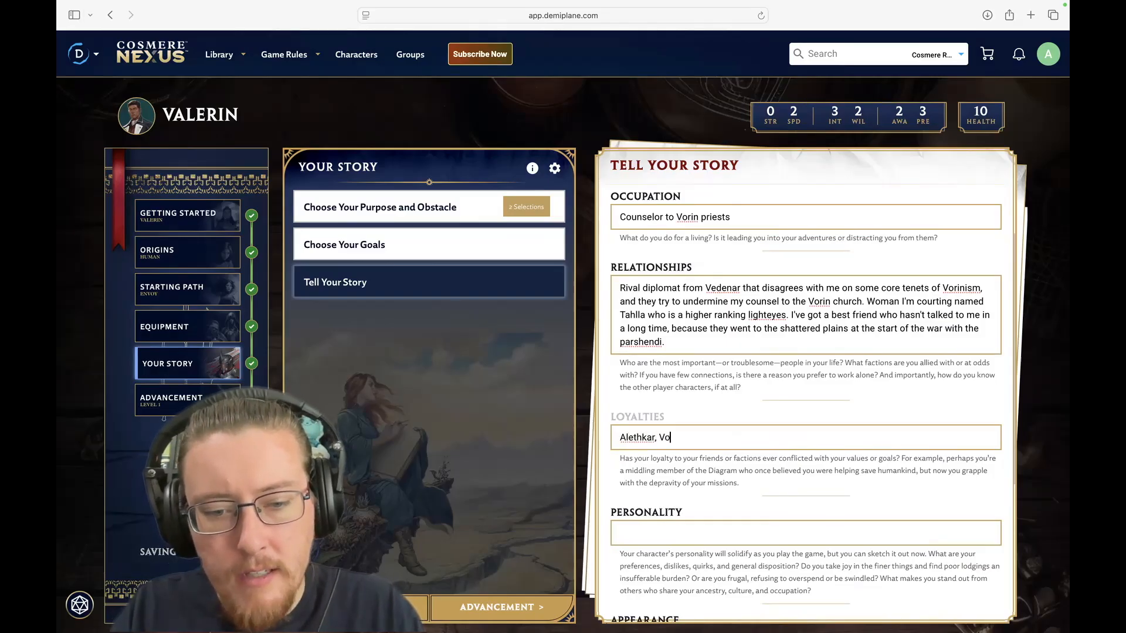
{"action": "type", "text": "rin Church,"}
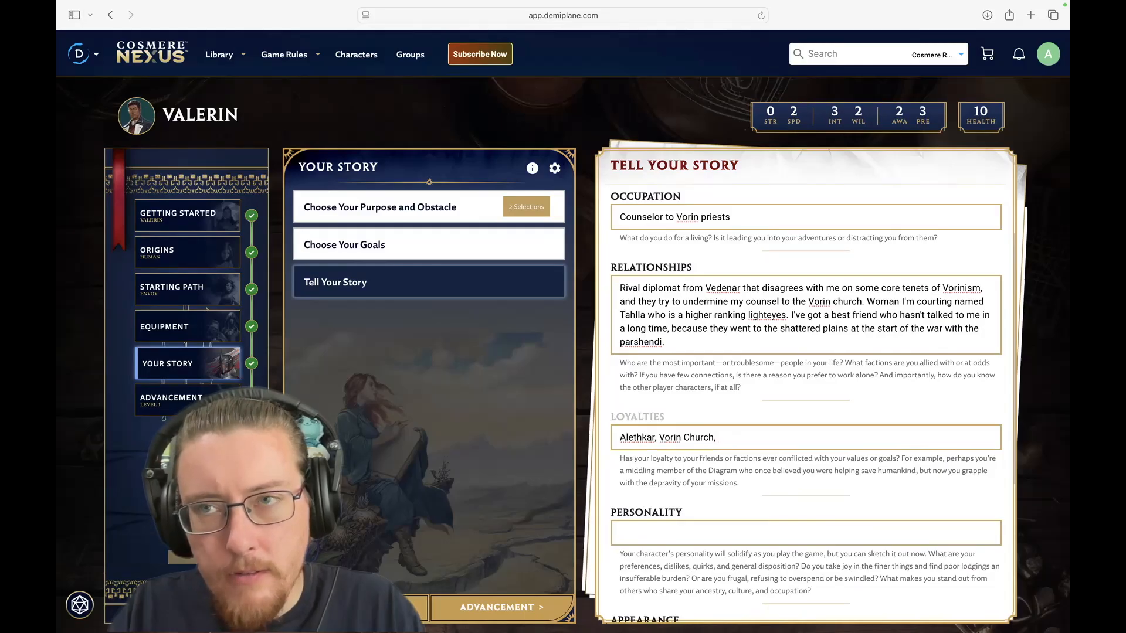
{"action": "type", "text": "High Prince Sebarial"}
{"action": "left_click", "coordinate": [804, 512]}
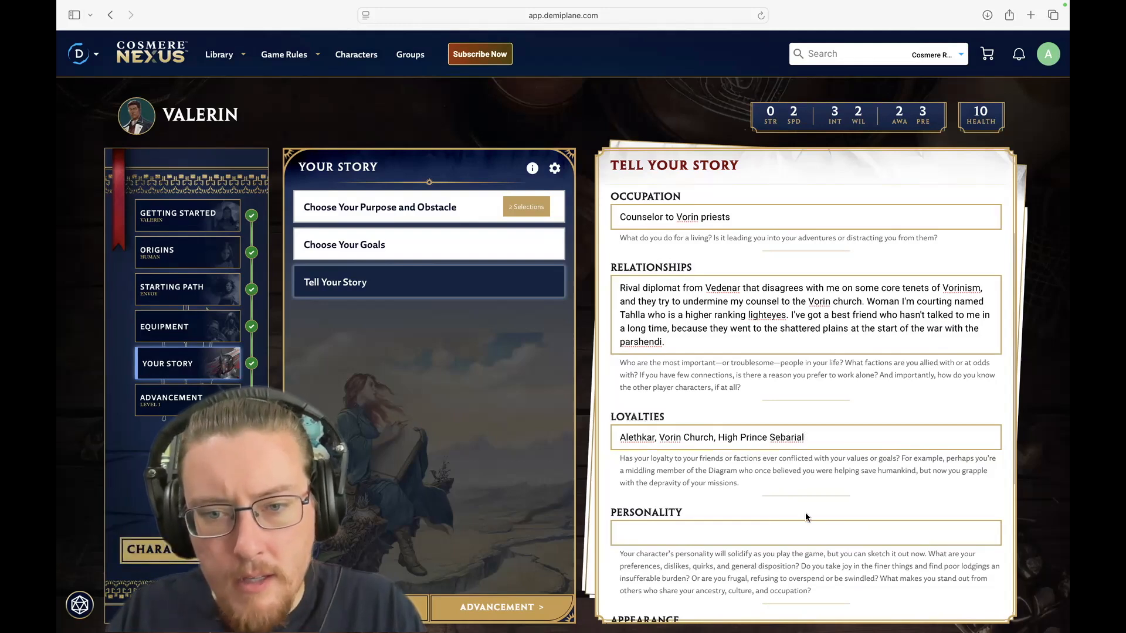
Step: Begin the personality entry with "Genuine as often as possible, goofy when not talking about religion,"
{"action": "scroll", "coordinate": [805, 512], "scroll_direction": "down", "scroll_amount": 3}
{"action": "left_click", "coordinate": [789, 432]}
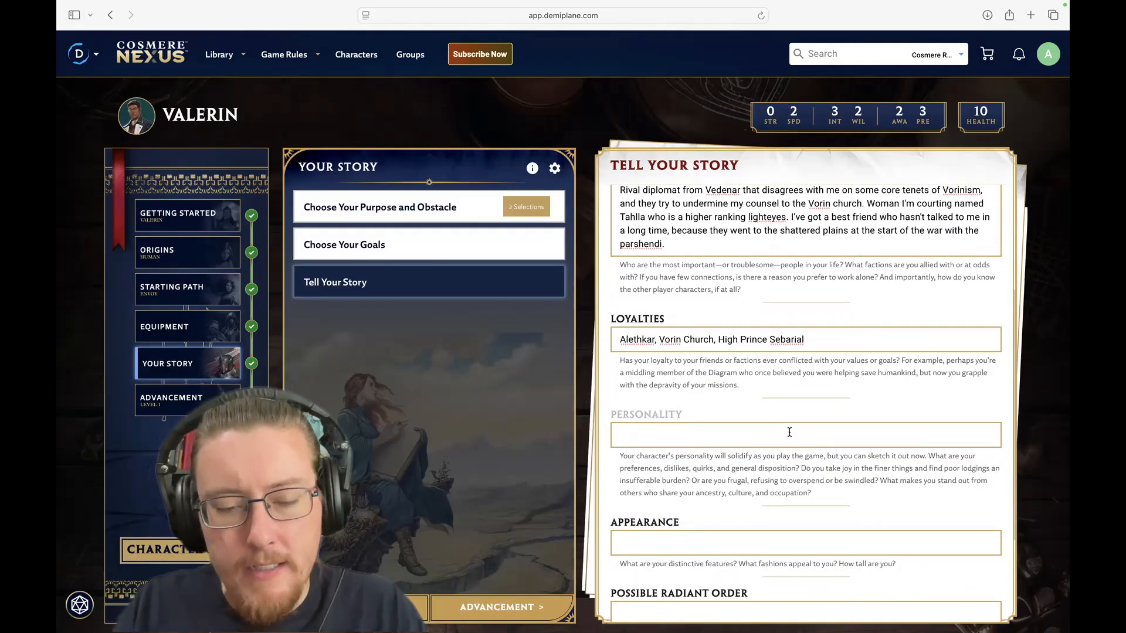
{"action": "type", "text": "Genu"}
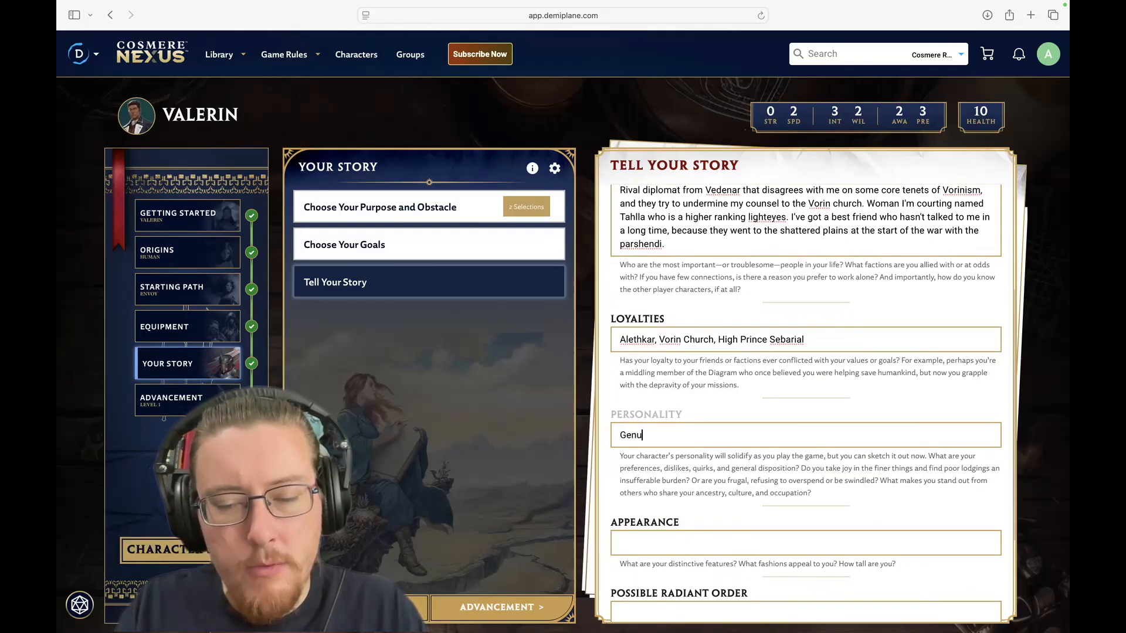
{"action": "type", "text": "ine as often as possible,"}
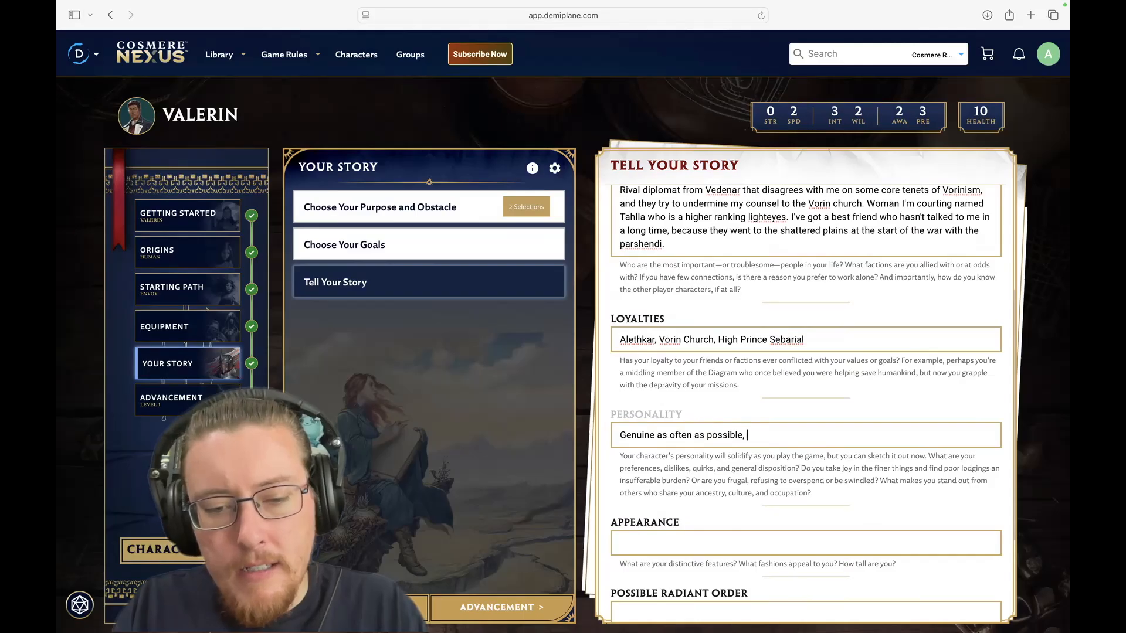
{"action": "type", "text": " goofy"}
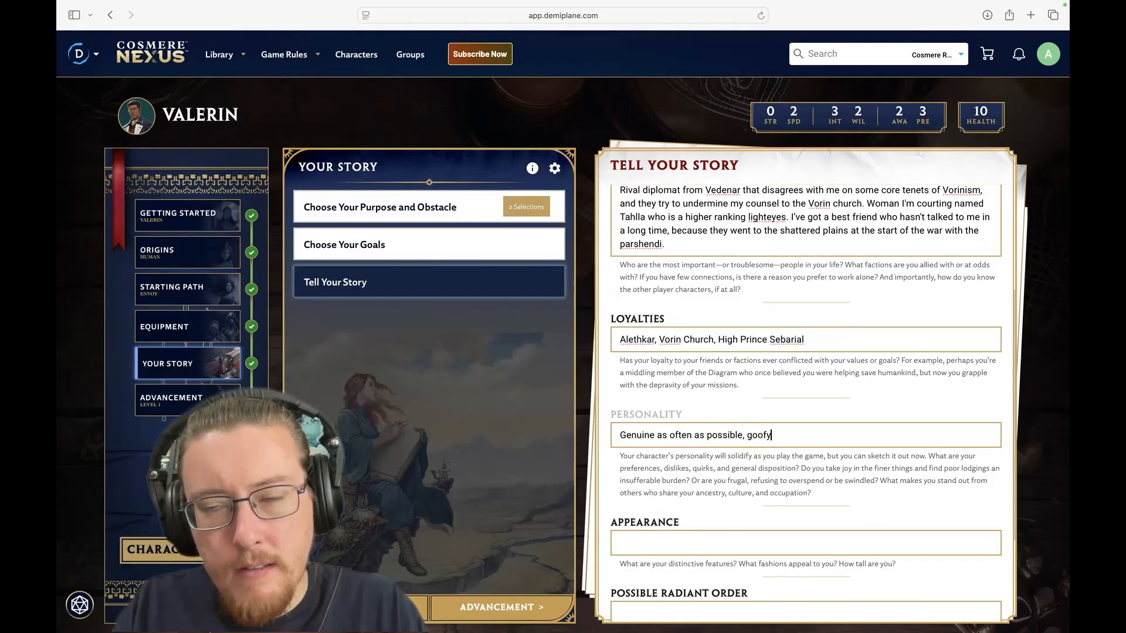
{"action": "type", "text": " when not talking"}
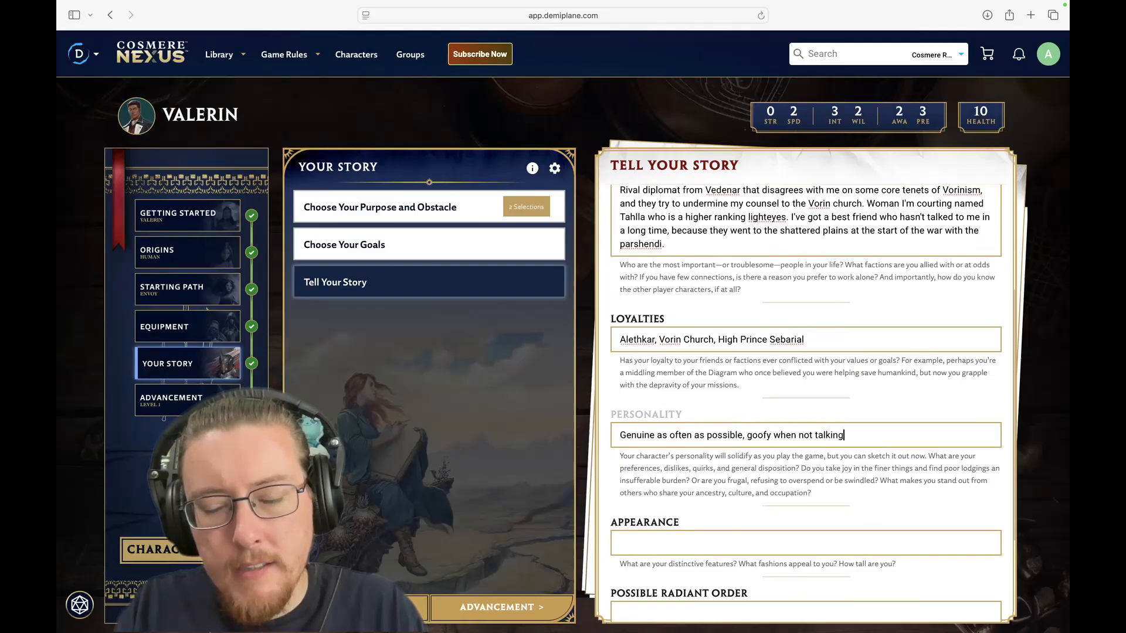
{"action": "type", "text": " about religion, "}
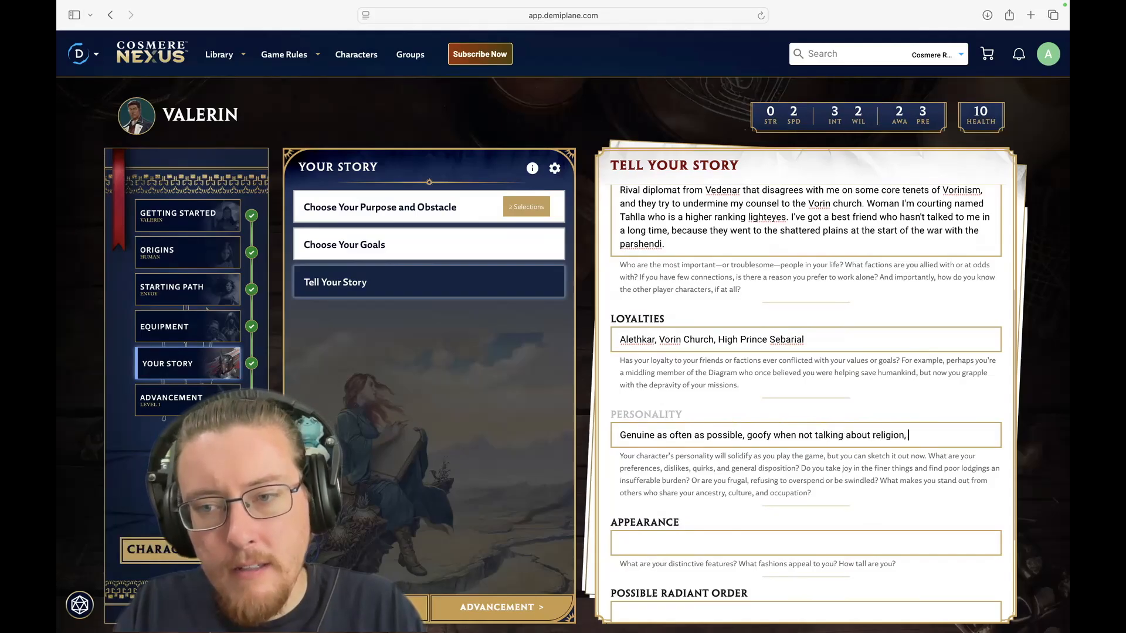
Step: Complete the personality entry with "forgetful if the task is not right in front of his eyes."
{"action": "type", "text": "forgetful"}
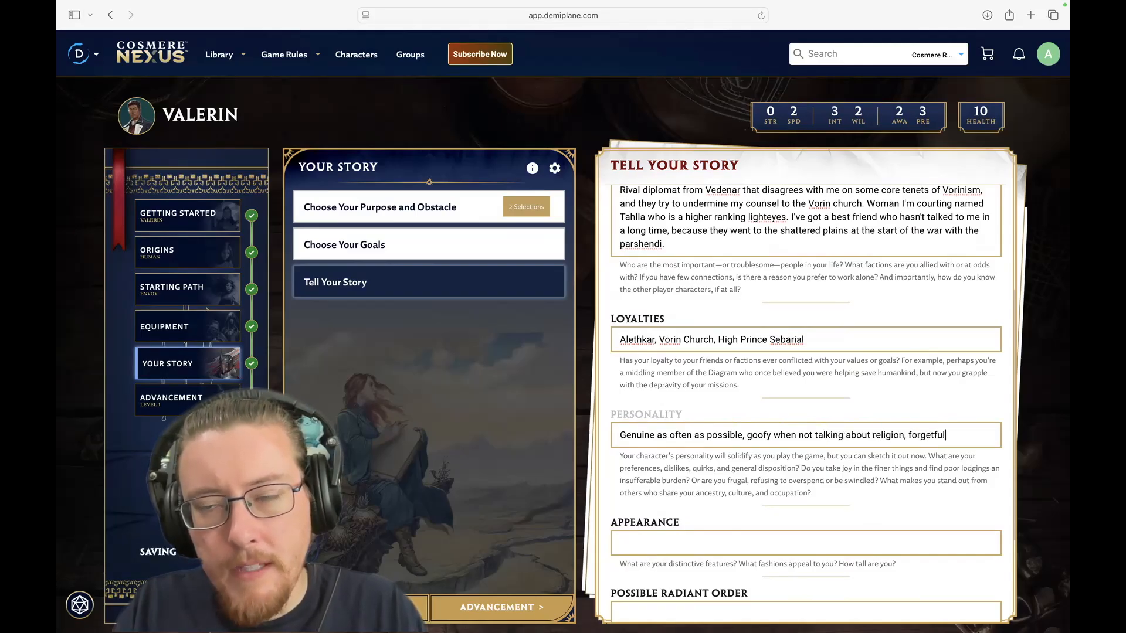
{"action": "type", "text": " if the task is not right in front of his eye"}
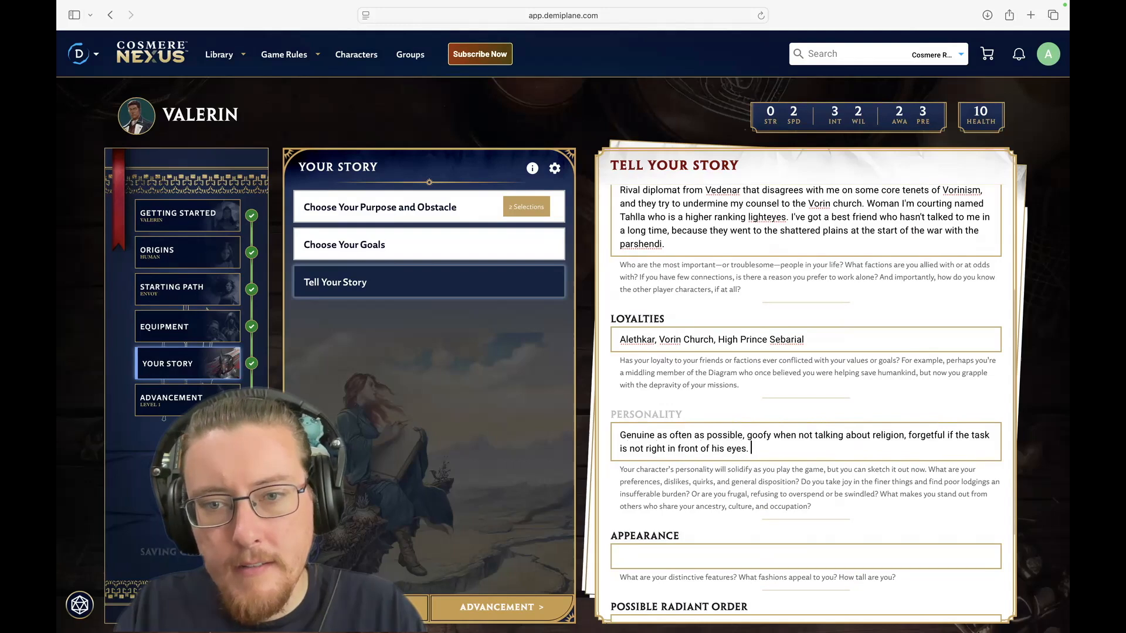
{"action": "type", "text": "s."}
Step: Begin the appearance entry with "Average Alethi height, light purple eyes, dark tan"
{"action": "scroll", "coordinate": [737, 465], "scroll_direction": "down", "scroll_amount": 2}
{"action": "left_click", "coordinate": [737, 452]}
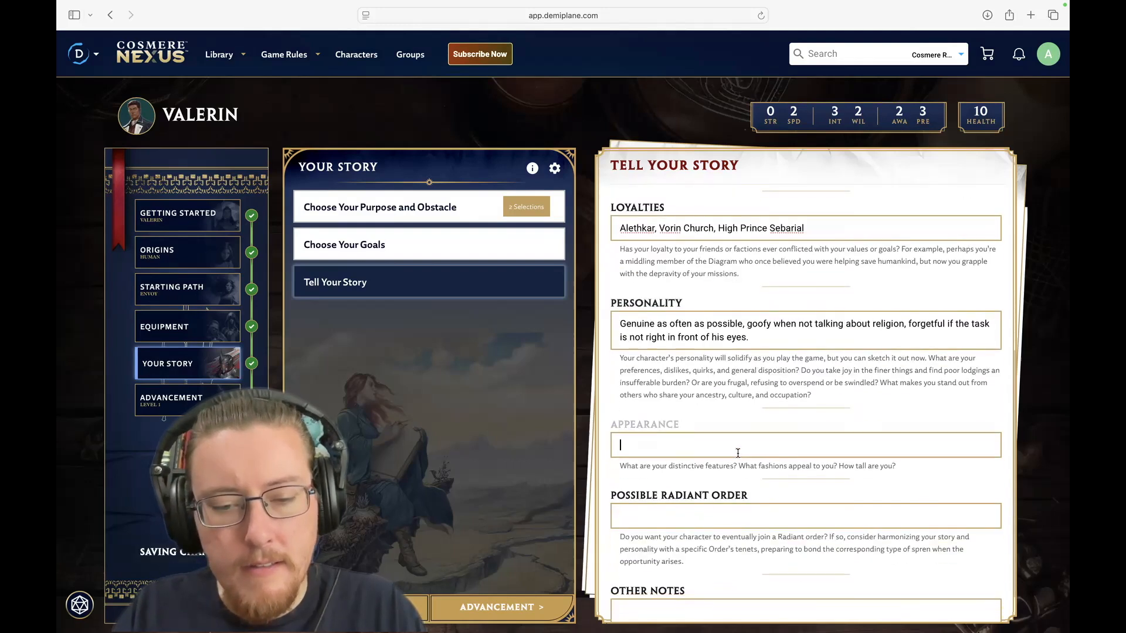
{"action": "type", "text": "Aver"}
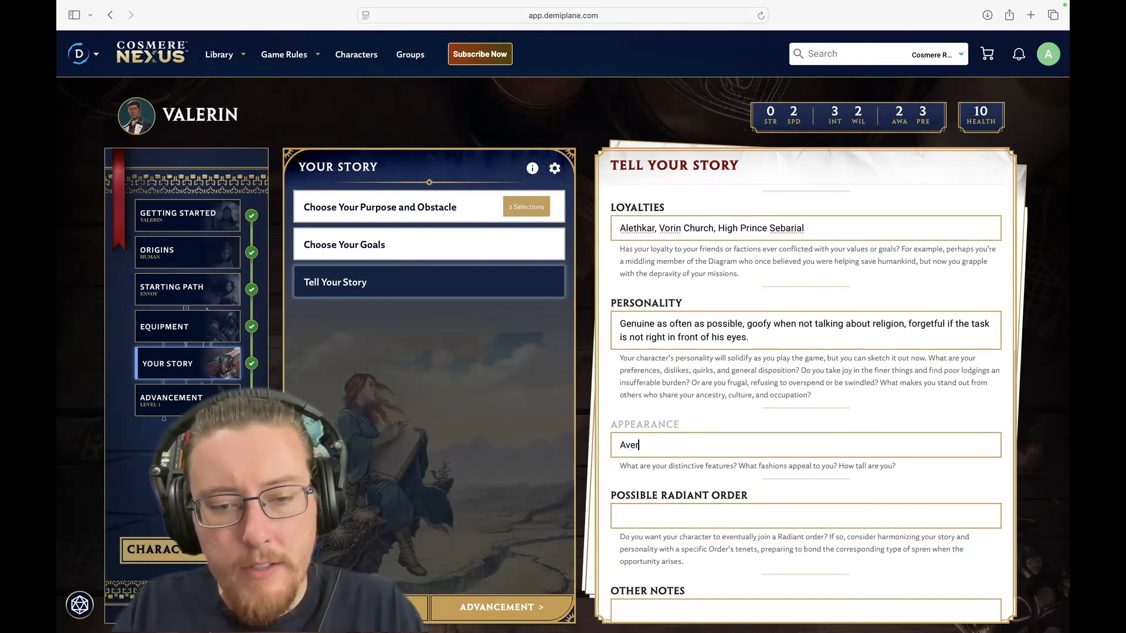
{"action": "type", "text": "age allethi height,"}
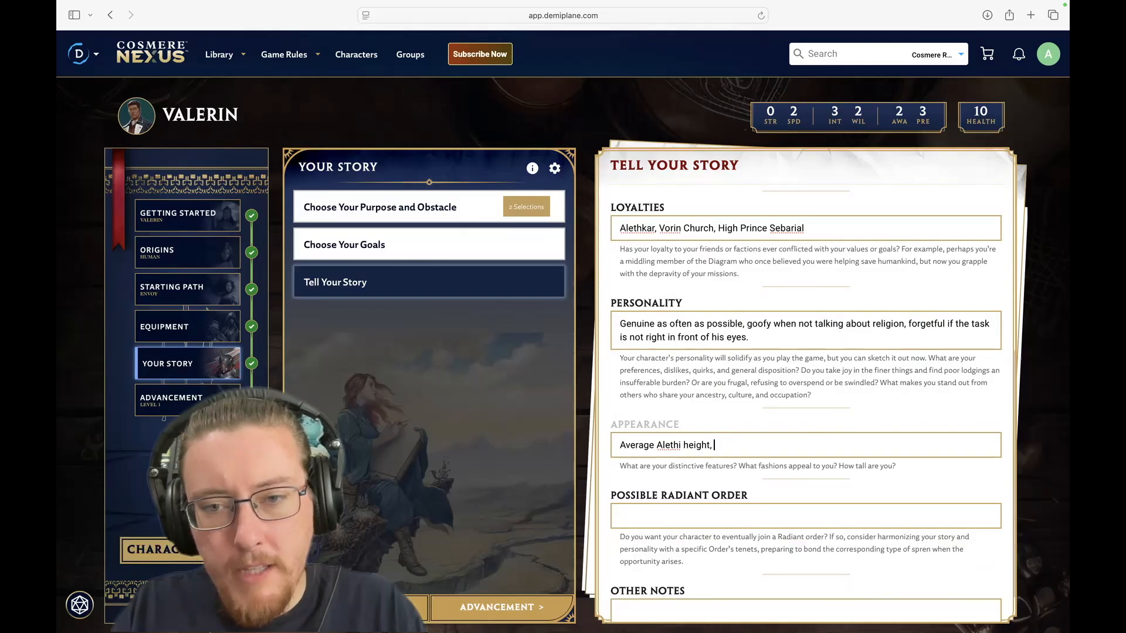
{"action": "type", "text": "e ey"}
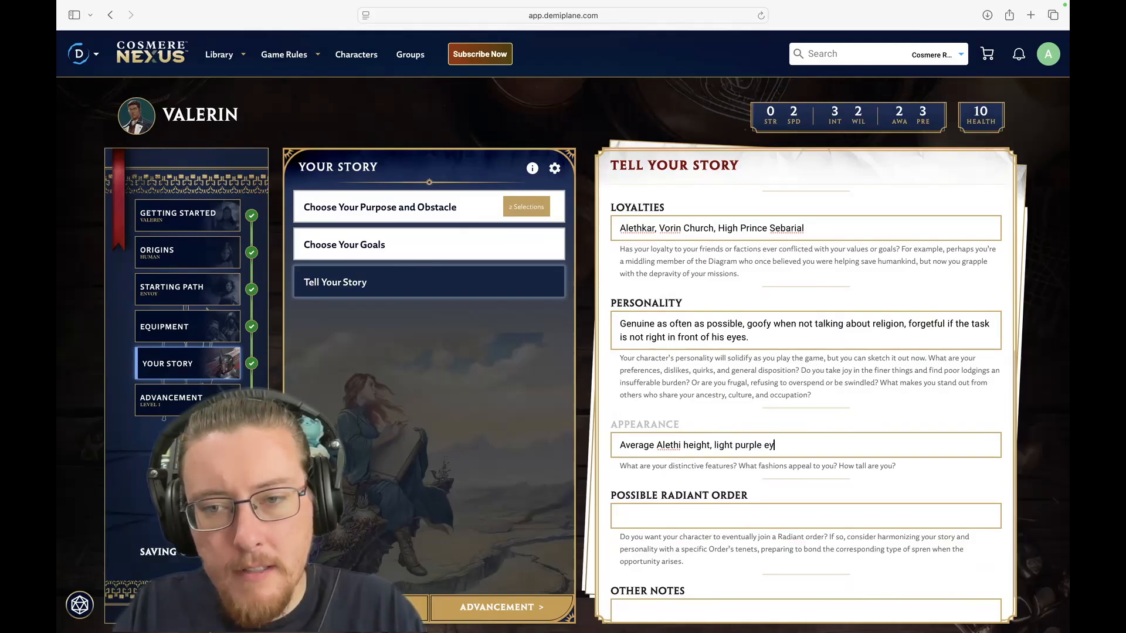
{"action": "type", "text": "es, dark tan"}
{"action": "key", "text": "BackSpace"}
{"action": "key", "text": "BackSpace"}
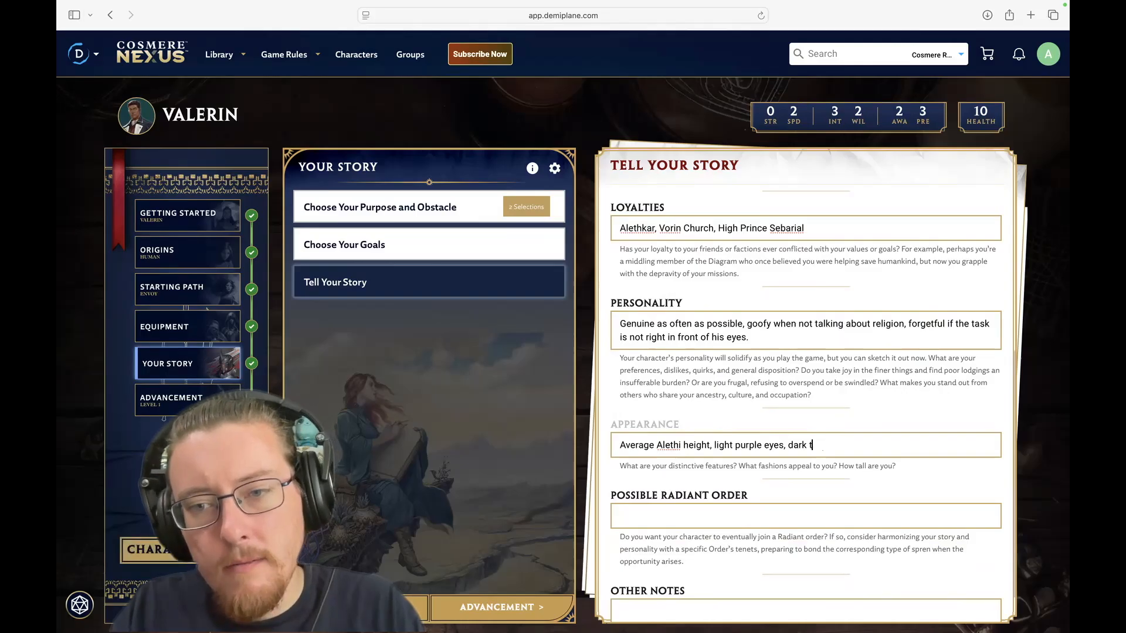
{"action": "type", "text": "tan "}
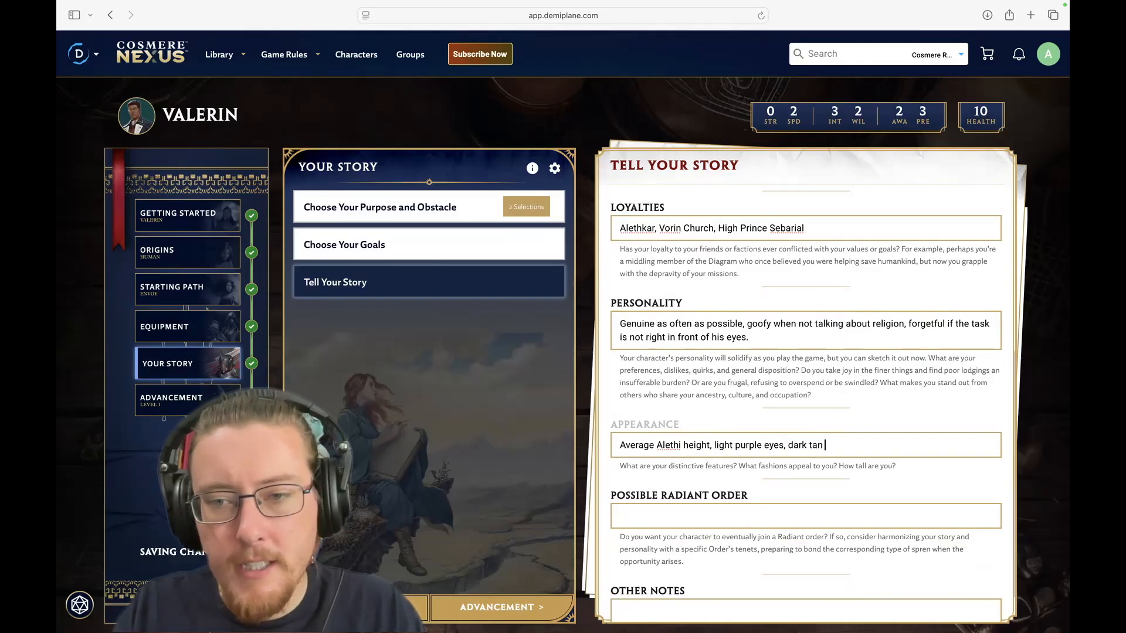
Step: Complete the appearance entry with "skin, well-kept long brown hair that he often wears in a bun."
{"action": "type", "text": "skin, well-kept long brown hair t"}
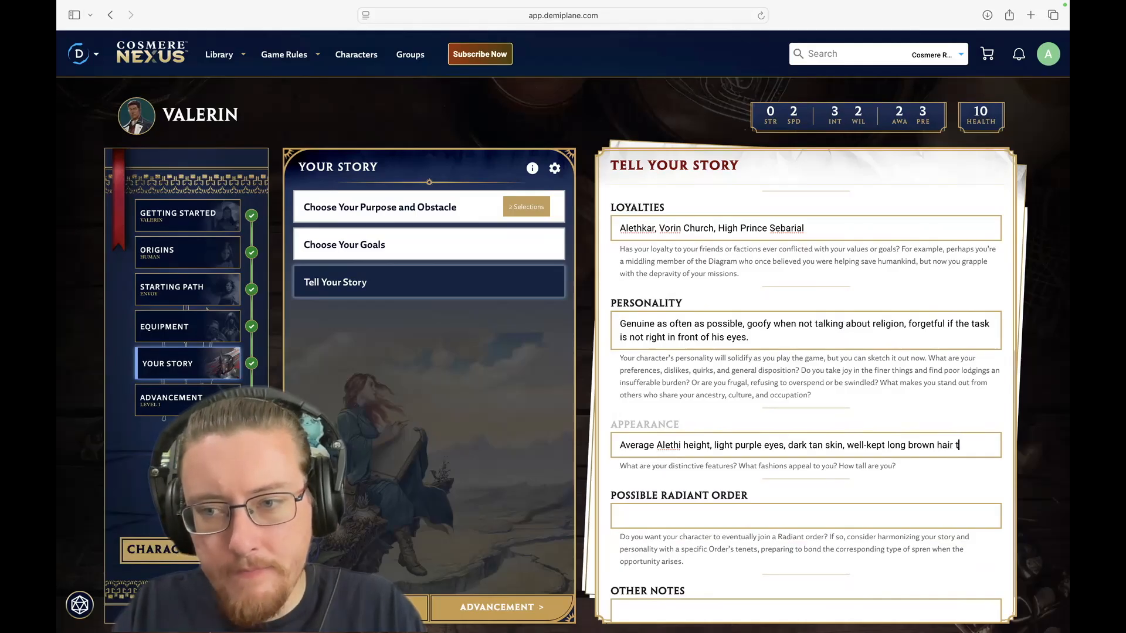
{"action": "type", "text": "hat he of"}
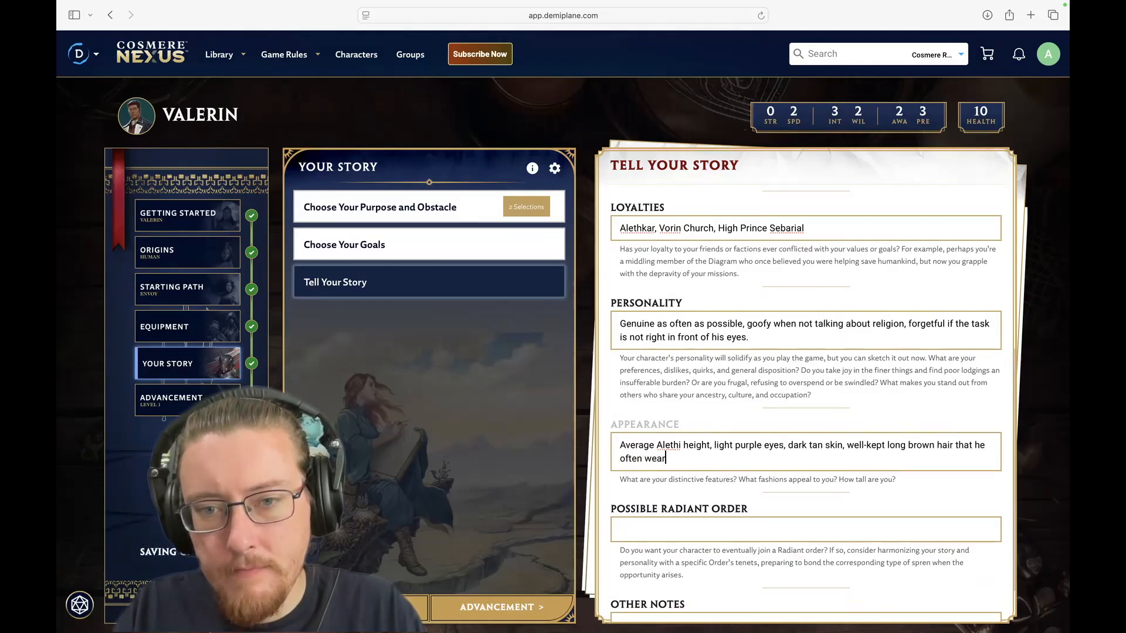
{"action": "type", "text": "ten wears in a bun."}
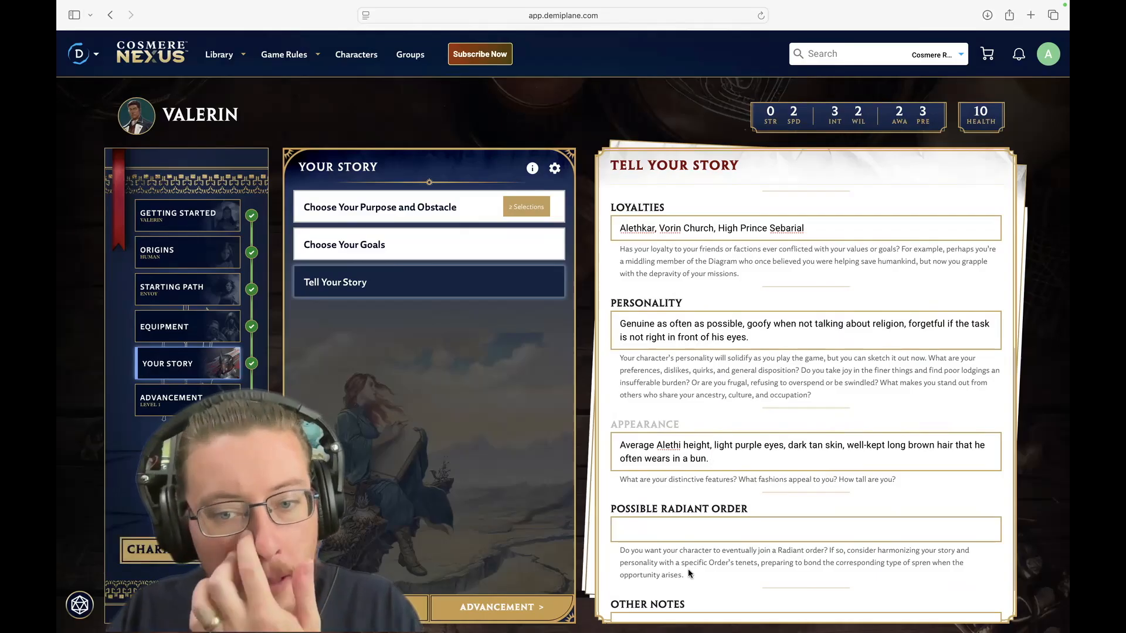
Step: Fill in the possible Radiant order entry with "Truthwatch, Edgedancer, Dustbringer"
{"action": "left_click", "coordinate": [691, 540]}
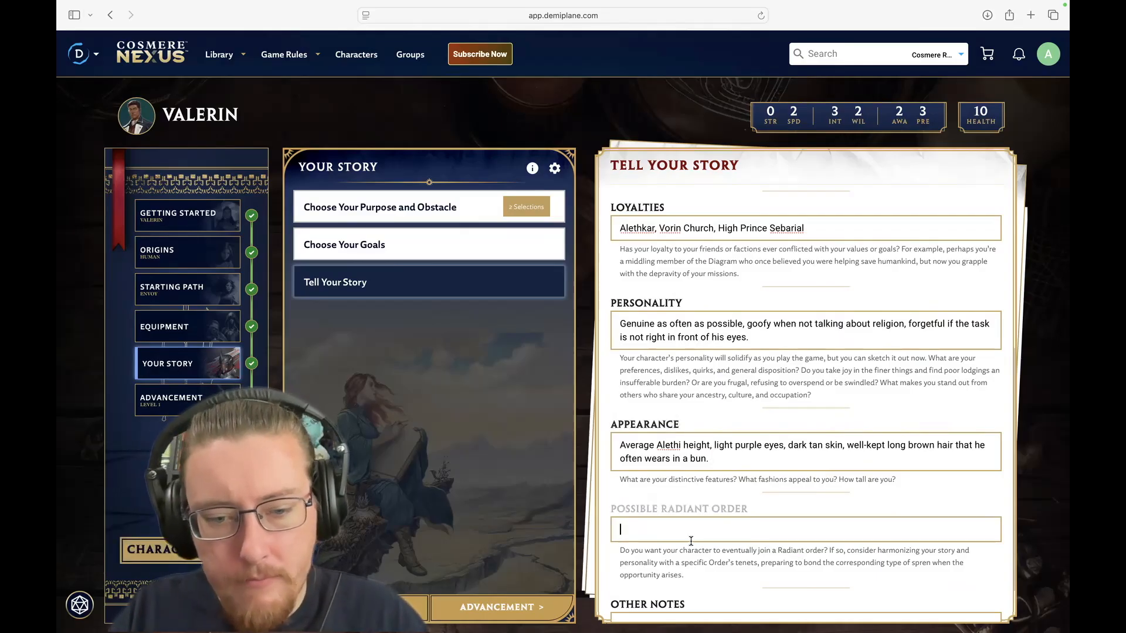
{"action": "type", "text": "Truthwatch, Edgedancer, "}
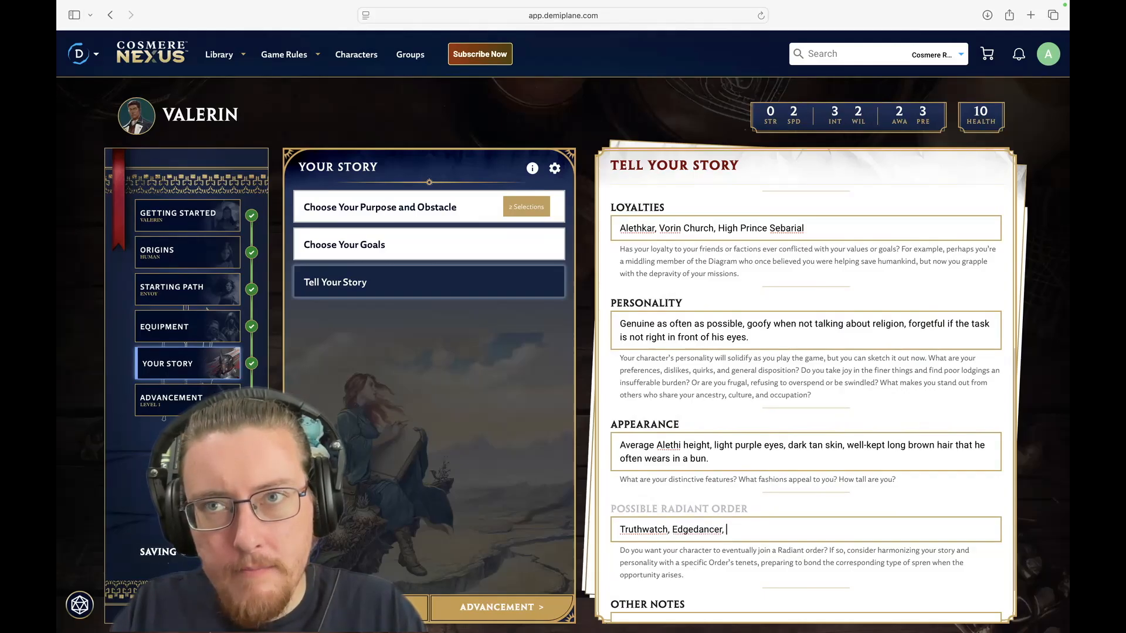
{"action": "type", "text": "Dustbringer"}
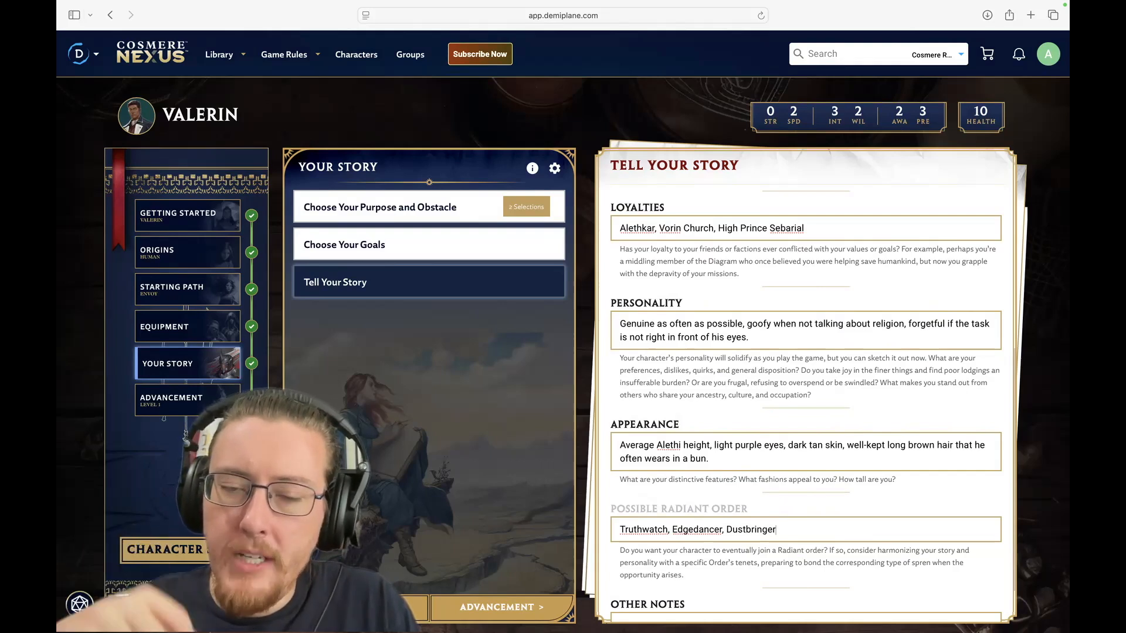
Step: Go on to the Advancement stage and examine the Character Advancement table for the gains at each level and tier
{"action": "scroll", "coordinate": [822, 504], "scroll_direction": "down", "scroll_amount": 2}
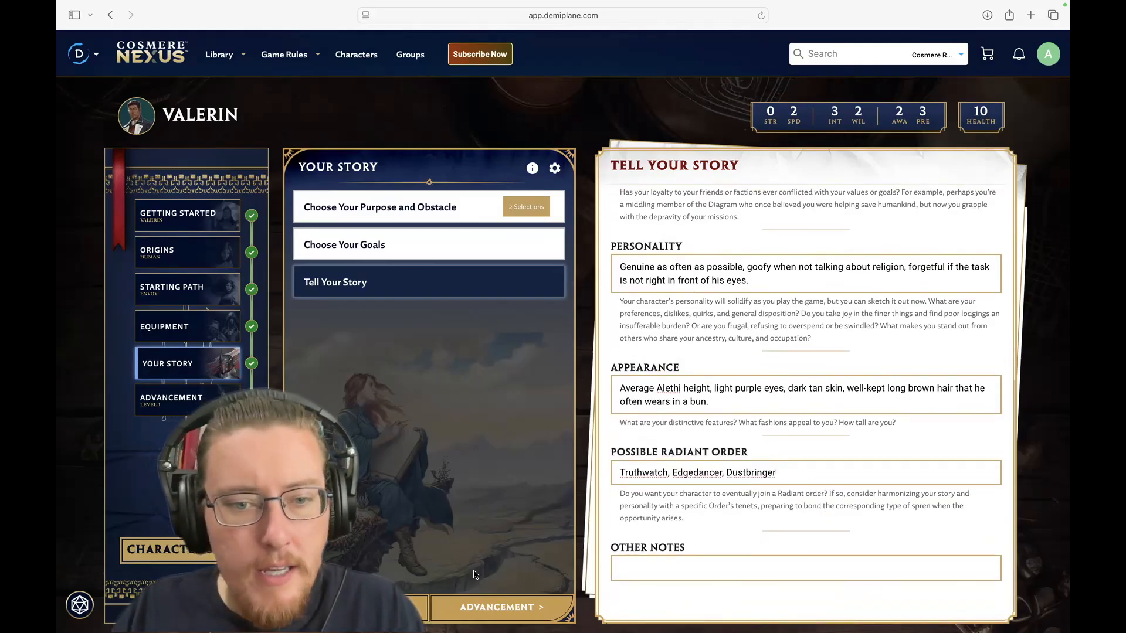
{"action": "left_click", "coordinate": [483, 609]}
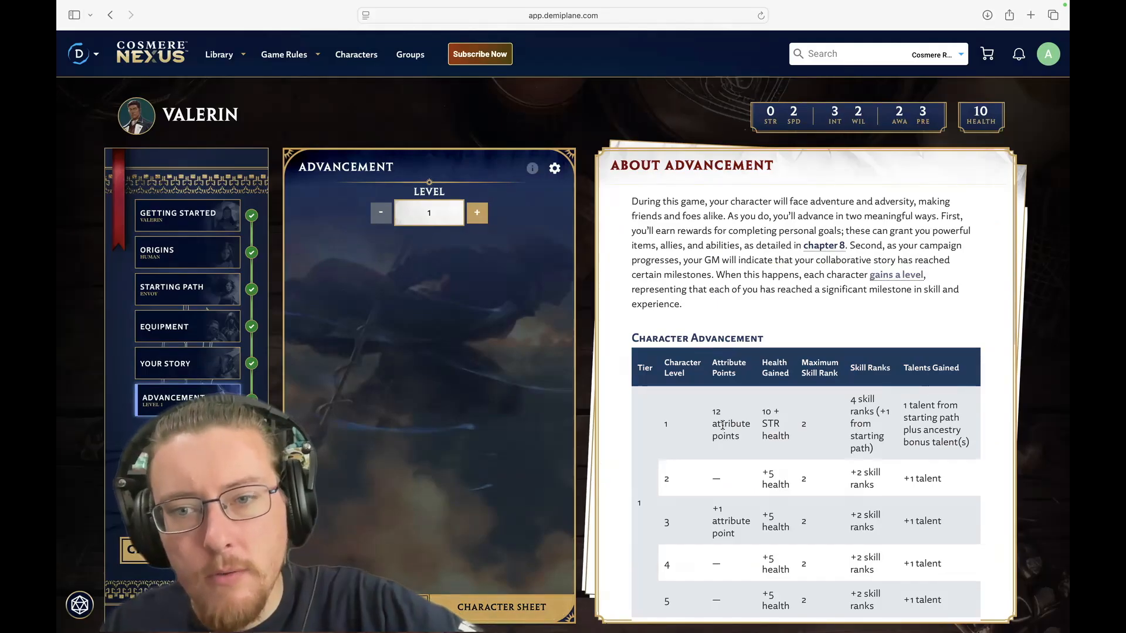
{"action": "scroll", "coordinate": [723, 428], "scroll_direction": "down", "scroll_amount": 5}
{"action": "scroll", "coordinate": [722, 428], "scroll_direction": "up", "scroll_amount": 3}
{"action": "scroll", "coordinate": [833, 308], "scroll_direction": "down", "scroll_amount": 4}
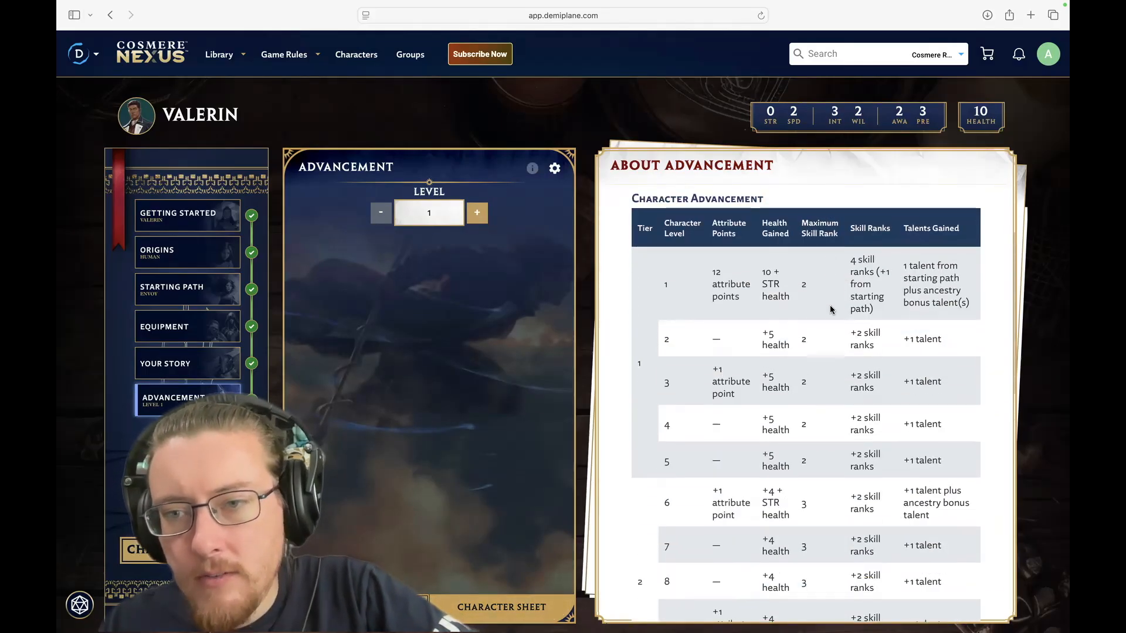
{"action": "scroll", "coordinate": [850, 396], "scroll_direction": "up", "scroll_amount": 2}
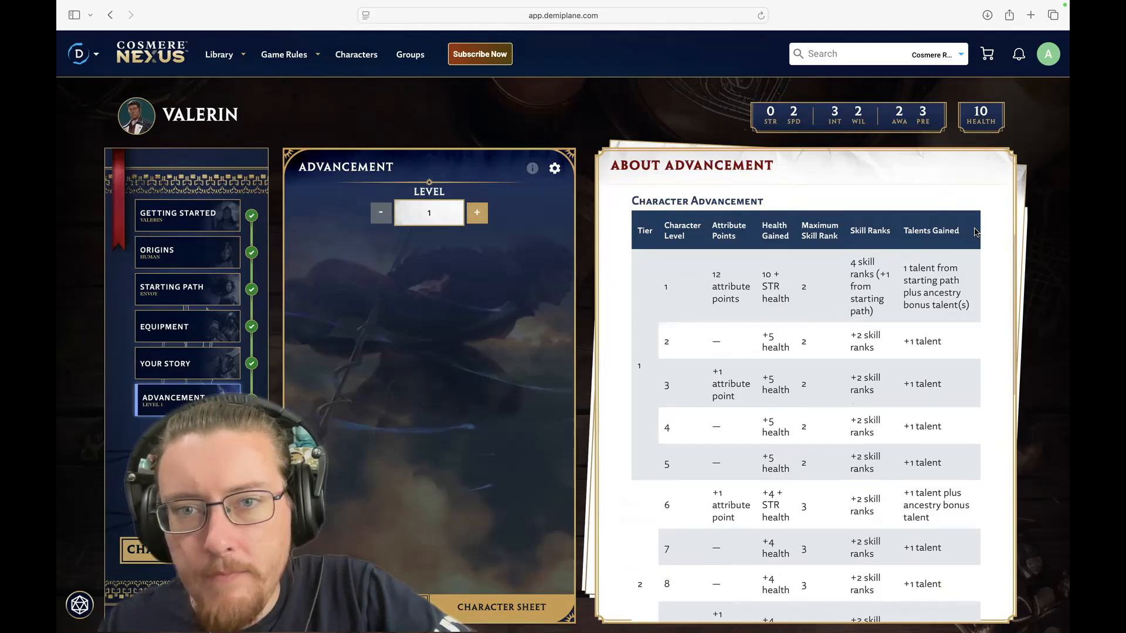
{"action": "scroll", "coordinate": [633, 345], "scroll_direction": "down", "scroll_amount": 2}
{"action": "scroll", "coordinate": [634, 346], "scroll_direction": "up", "scroll_amount": 3}
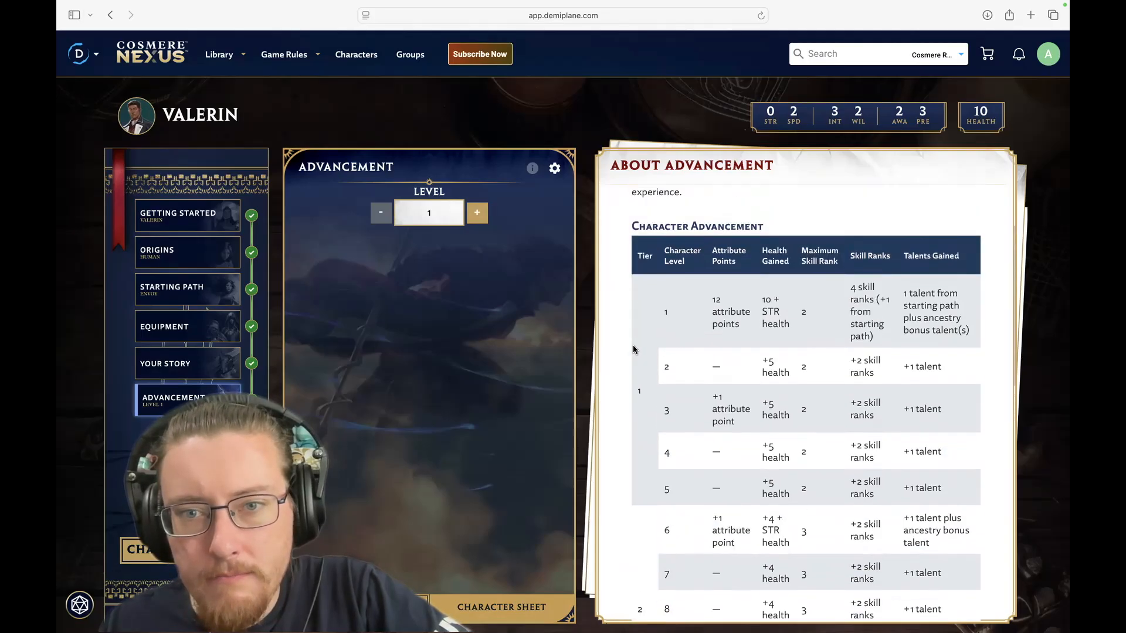
{"action": "scroll", "coordinate": [684, 428], "scroll_direction": "down", "scroll_amount": 8}
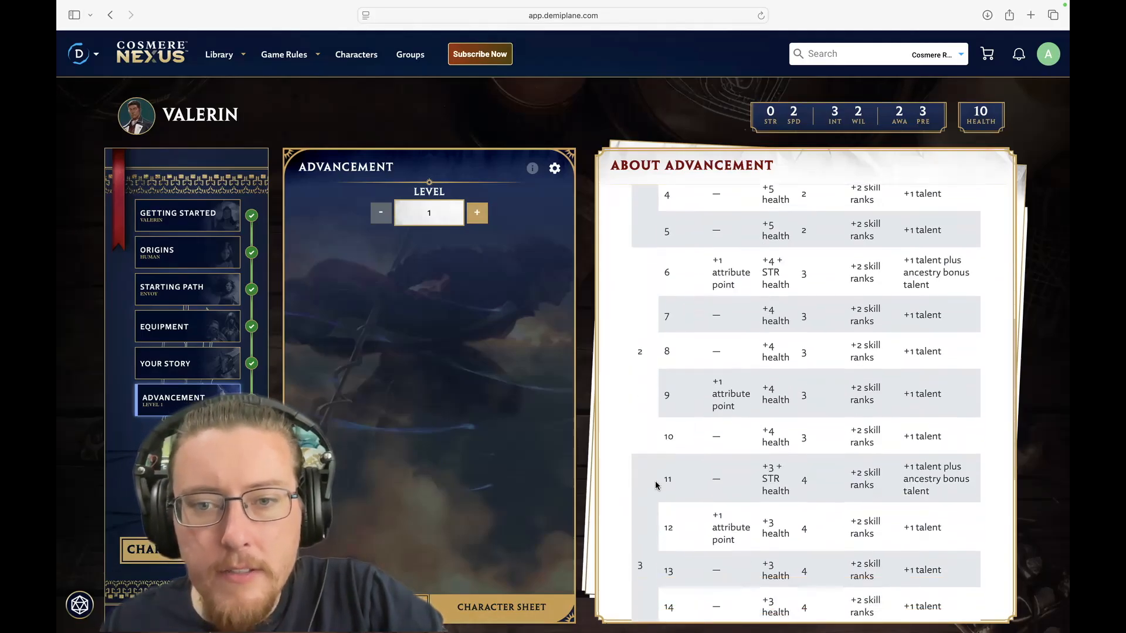
{"action": "scroll", "coordinate": [655, 485], "scroll_direction": "down", "scroll_amount": 12}
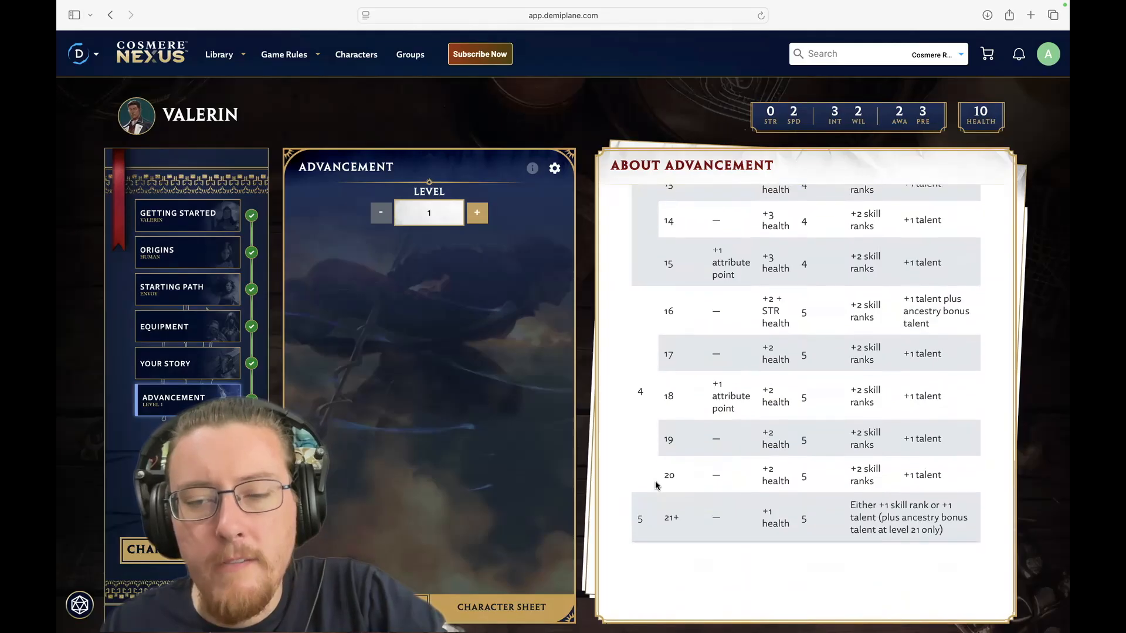
{"action": "scroll", "coordinate": [651, 527], "scroll_direction": "up", "scroll_amount": 20}
{"action": "scroll", "coordinate": [656, 449], "scroll_direction": "down", "scroll_amount": 3}
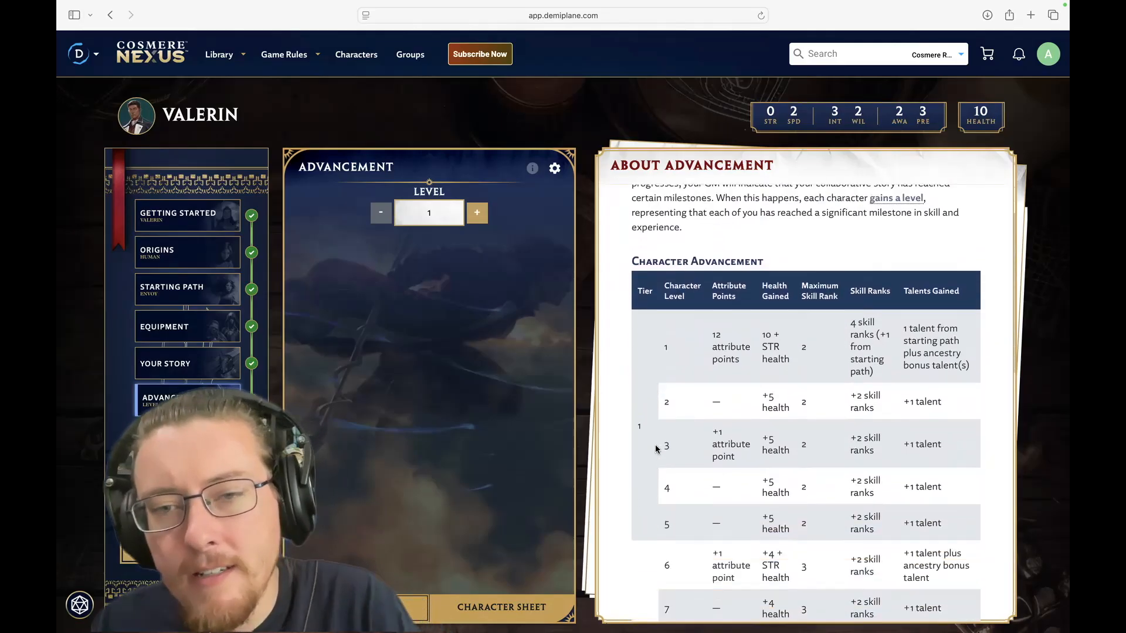
{"action": "scroll", "coordinate": [656, 449], "scroll_direction": "down", "scroll_amount": 14}
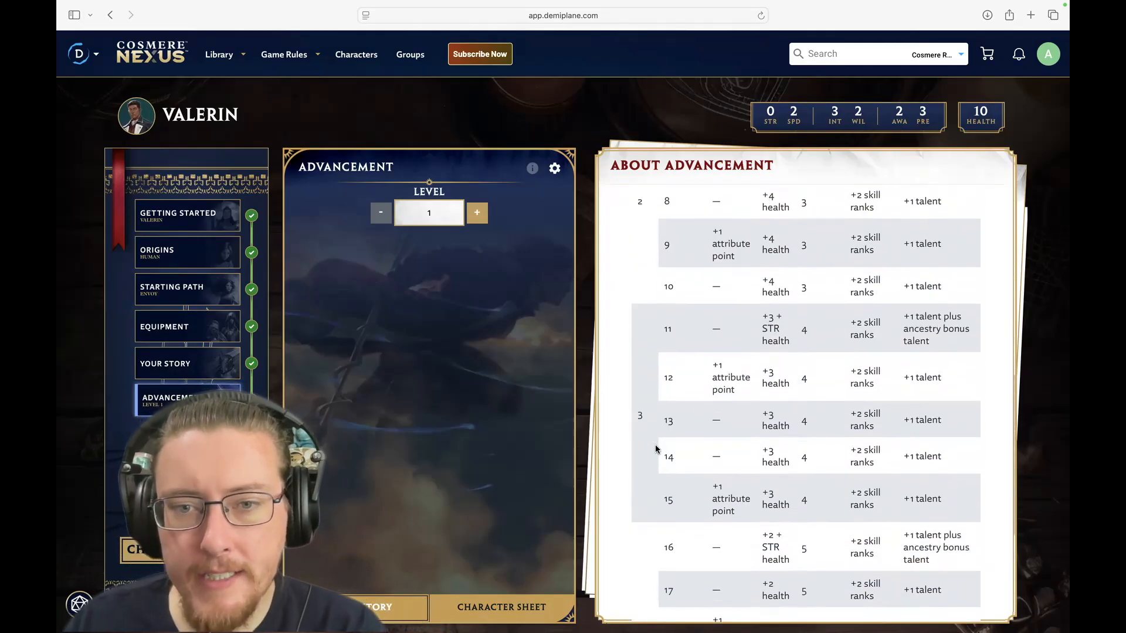
{"action": "scroll", "coordinate": [655, 449], "scroll_direction": "up", "scroll_amount": 1}
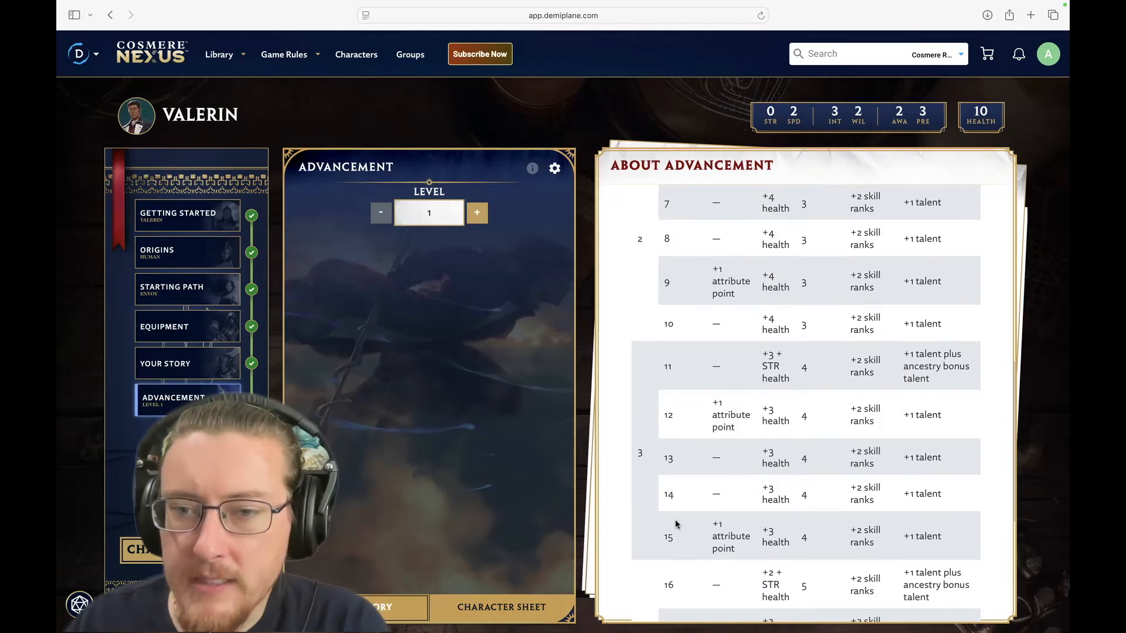
{"action": "scroll", "coordinate": [821, 389], "scroll_direction": "up", "scroll_amount": 10}
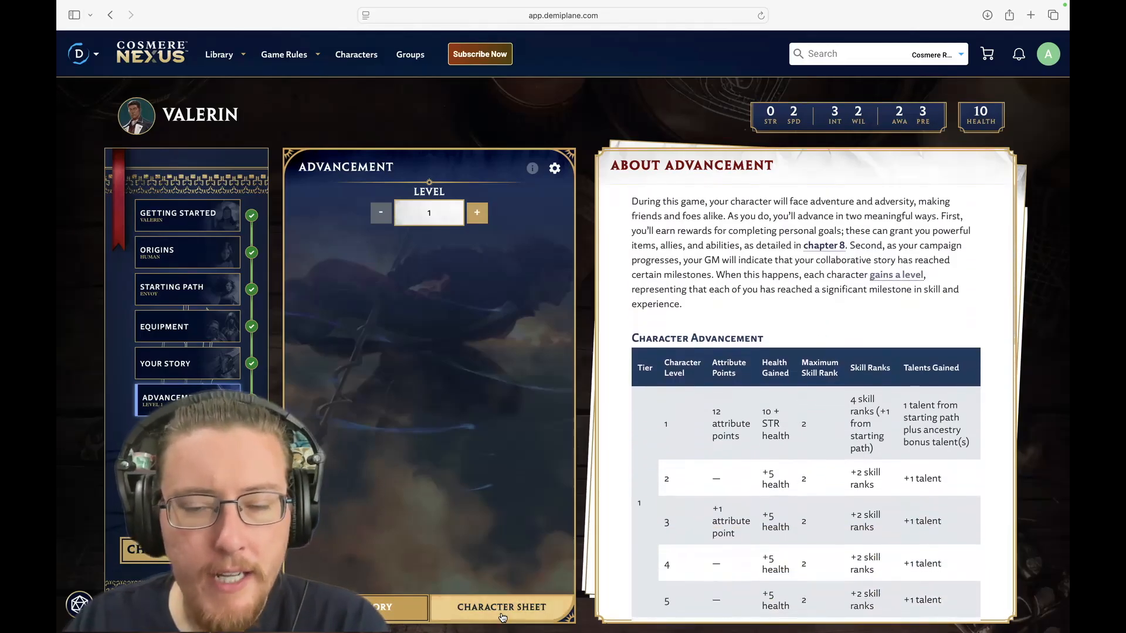
Step: Open the character sheet, equip the Sidesword in the main hand and review the available actions
{"action": "left_click", "coordinate": [503, 617]}
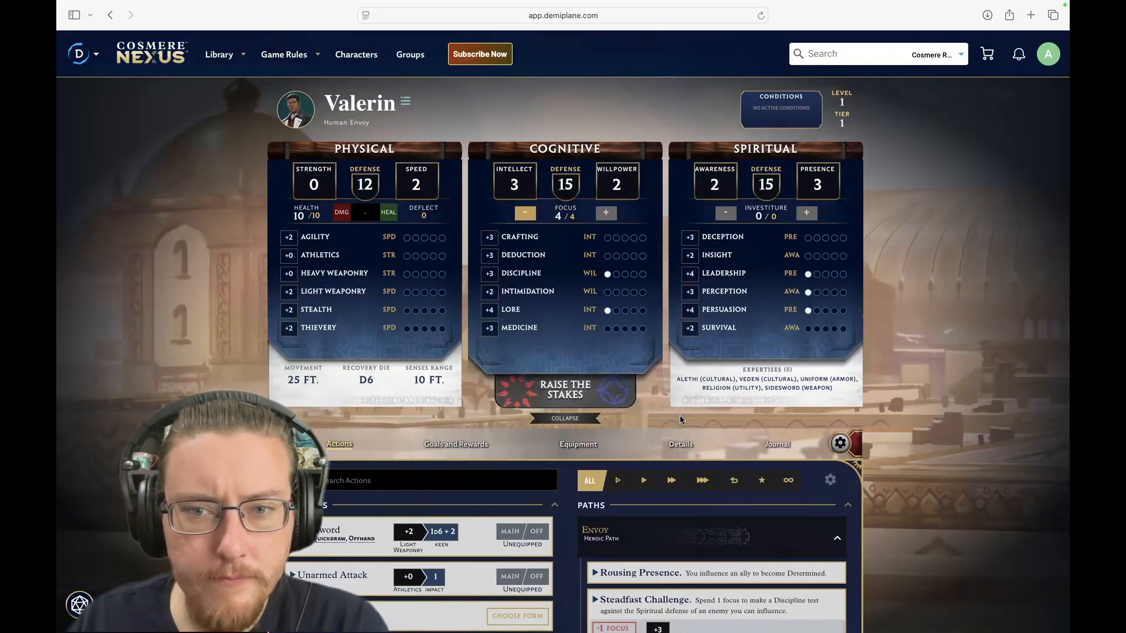
{"action": "scroll", "coordinate": [680, 420], "scroll_direction": "down", "scroll_amount": 6}
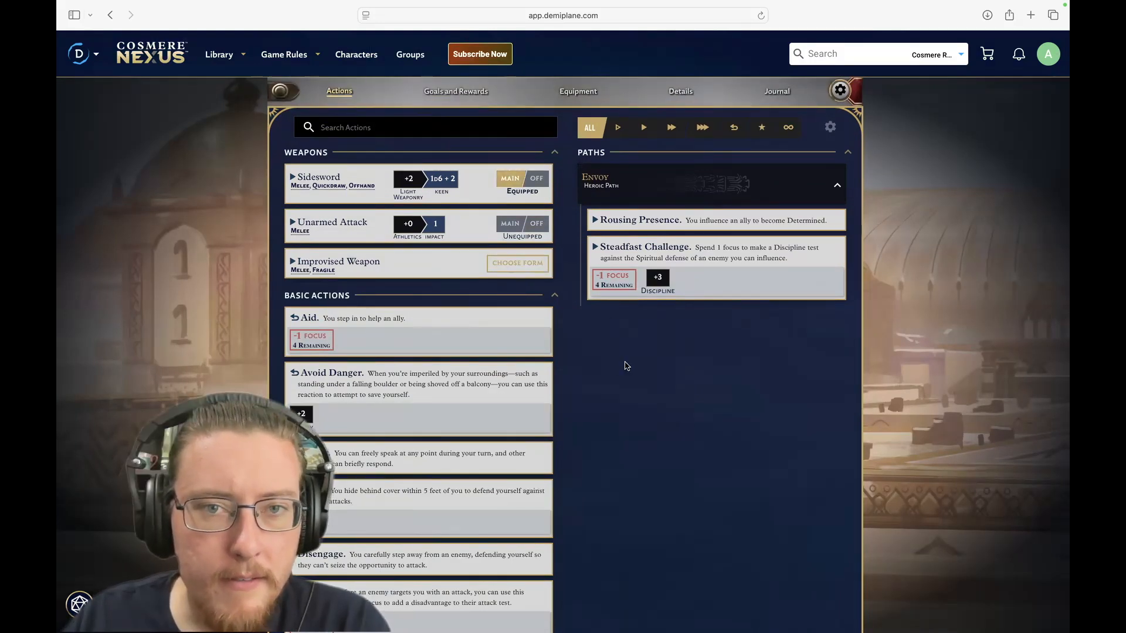
{"action": "scroll", "coordinate": [626, 367], "scroll_direction": "down", "scroll_amount": 2}
{"action": "scroll", "coordinate": [625, 366], "scroll_direction": "down", "scroll_amount": 6}
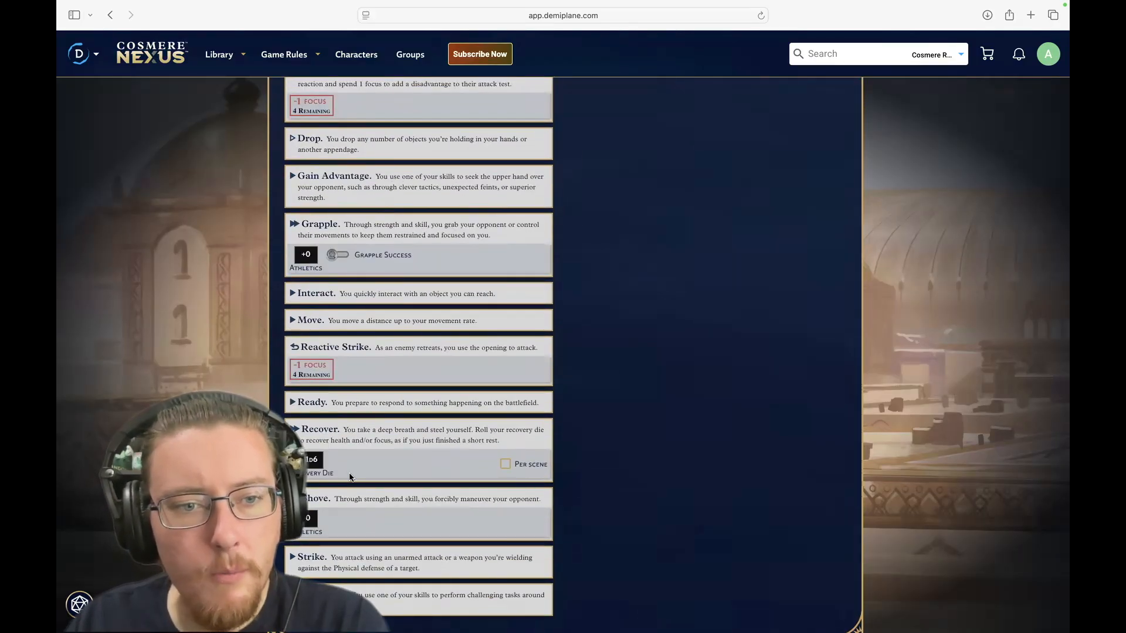
{"action": "scroll", "coordinate": [339, 460], "scroll_direction": "up", "scroll_amount": 15}
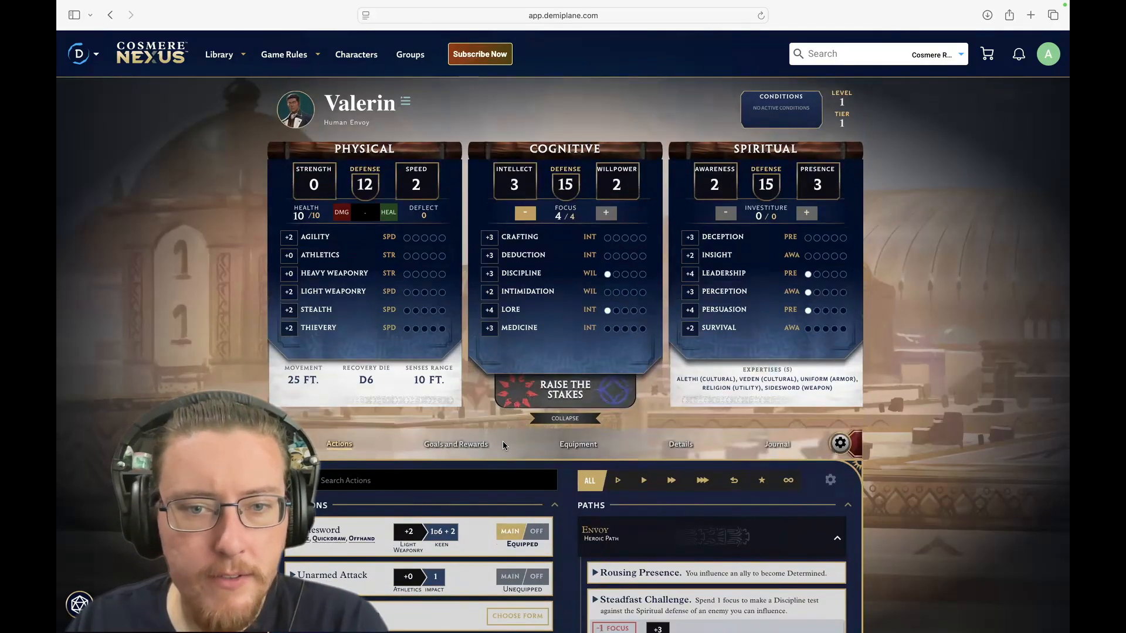
Step: Review the character's purpose, obstacle, goals and reward categories under Goals and Rewards
{"action": "left_click", "coordinate": [474, 446]}
{"action": "scroll", "coordinate": [591, 467], "scroll_direction": "down", "scroll_amount": 3}
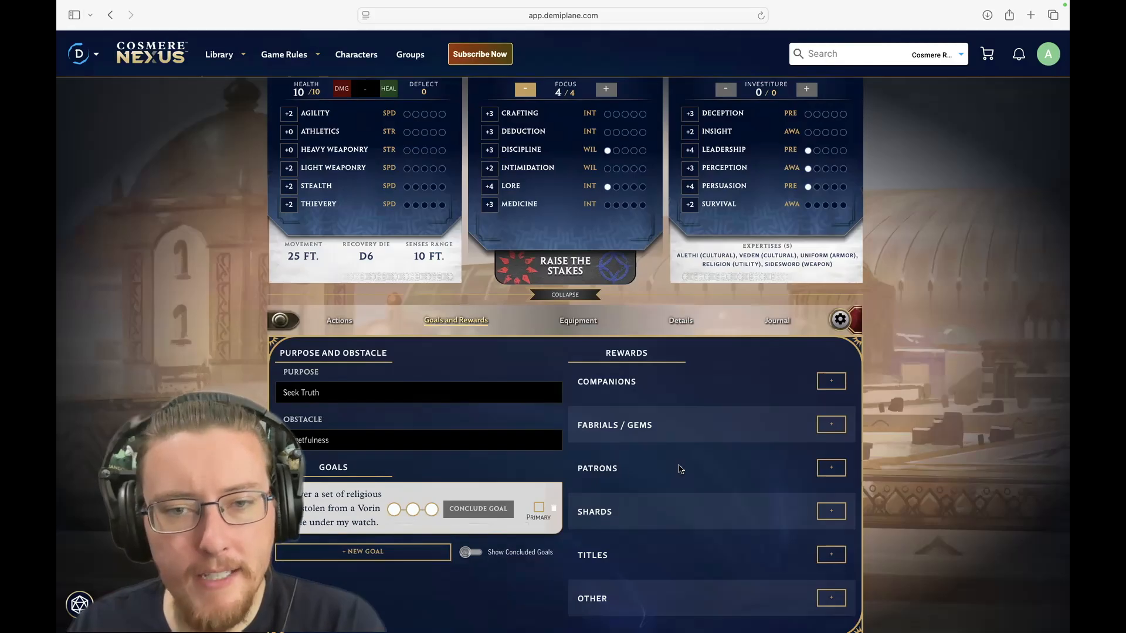
{"action": "scroll", "coordinate": [680, 469], "scroll_direction": "up", "scroll_amount": 1}
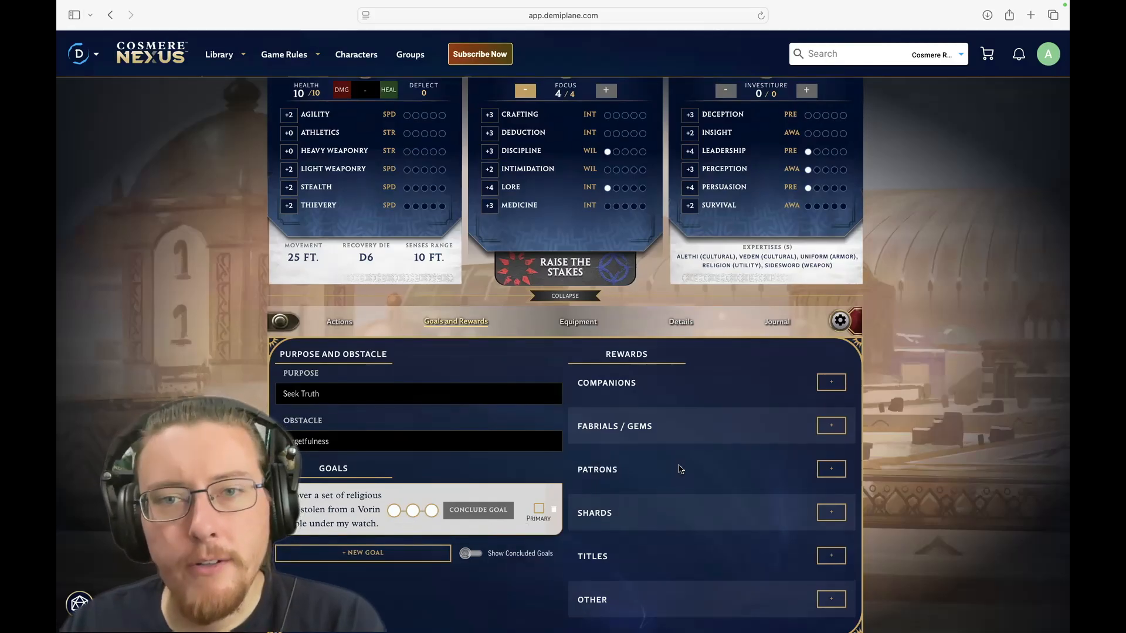
{"action": "scroll", "coordinate": [680, 469], "scroll_direction": "up", "scroll_amount": 5}
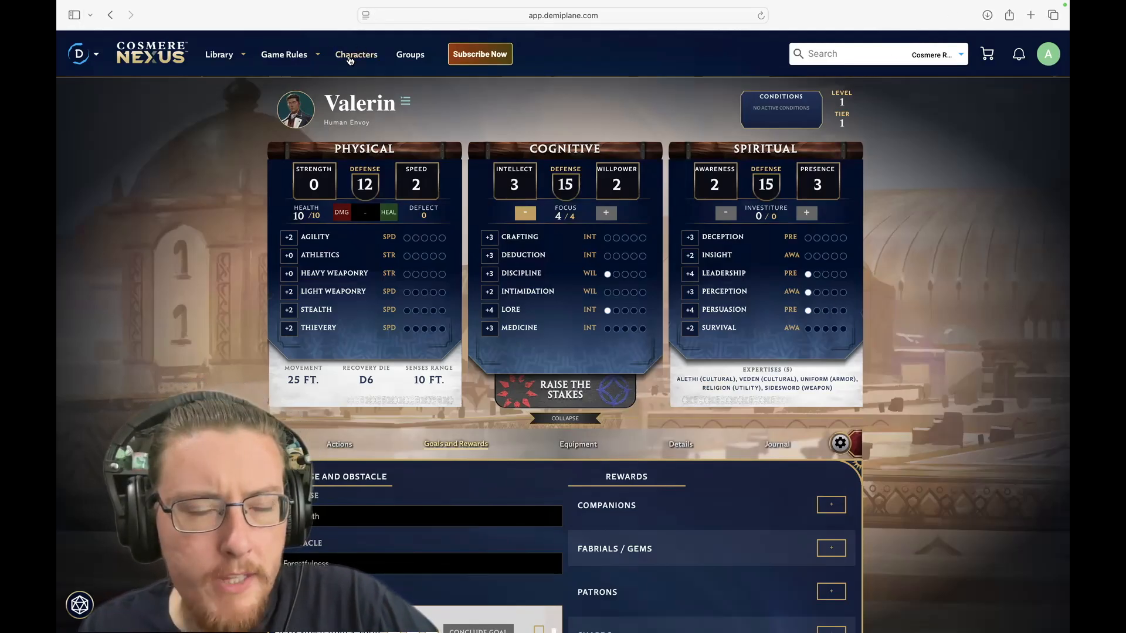
Step: Switch to the shared read-only Human Warrior sheet and inspect its character settings and Cognitive defense details
{"action": "mouse_move", "coordinate": [287, 6]}
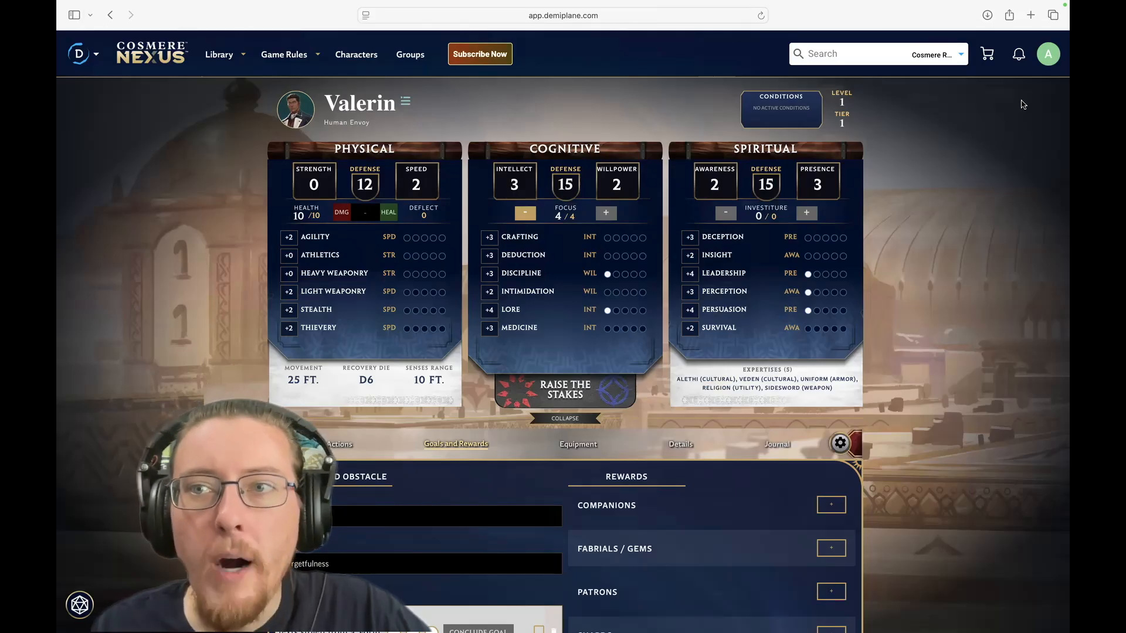
{"action": "mouse_move", "coordinate": [896, 6]}
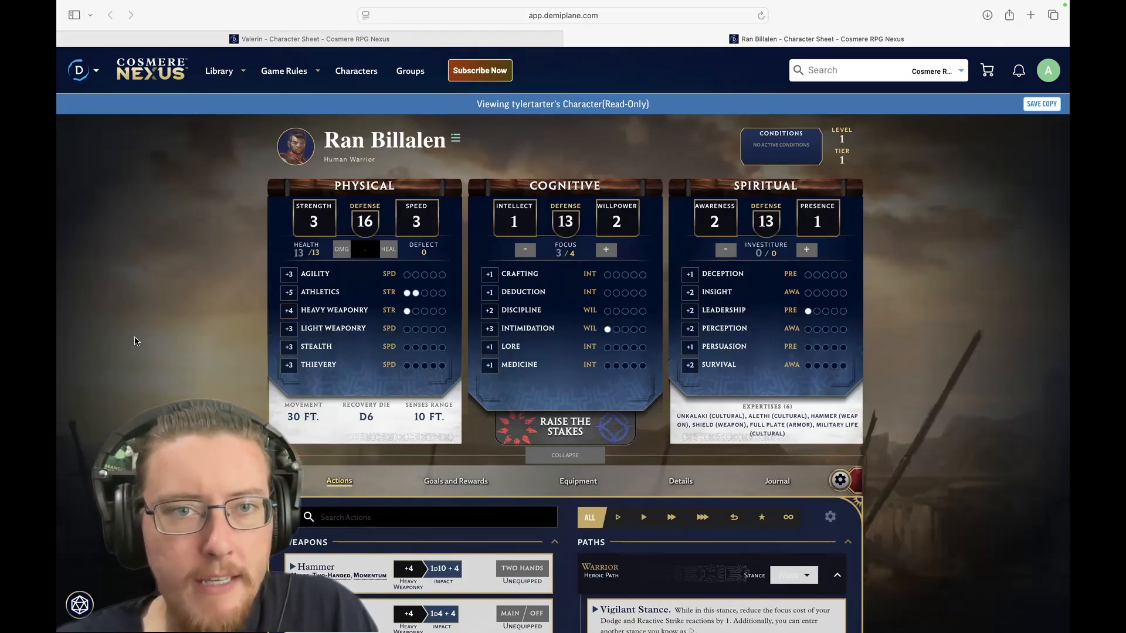
{"action": "left_click", "coordinate": [456, 141]}
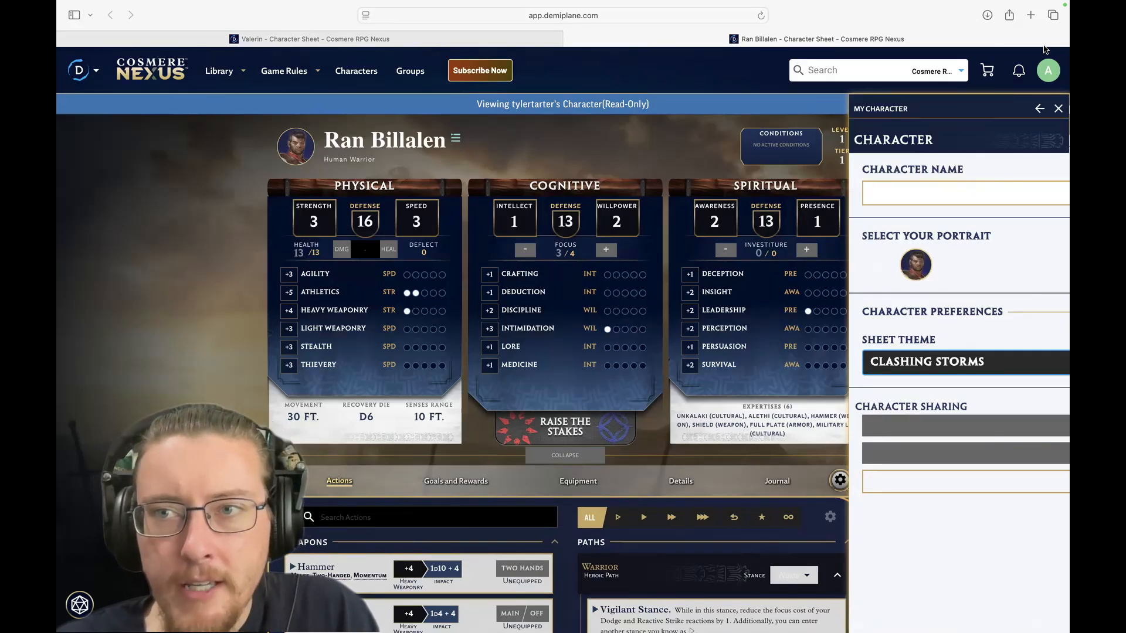
{"action": "left_click", "coordinate": [580, 213]}
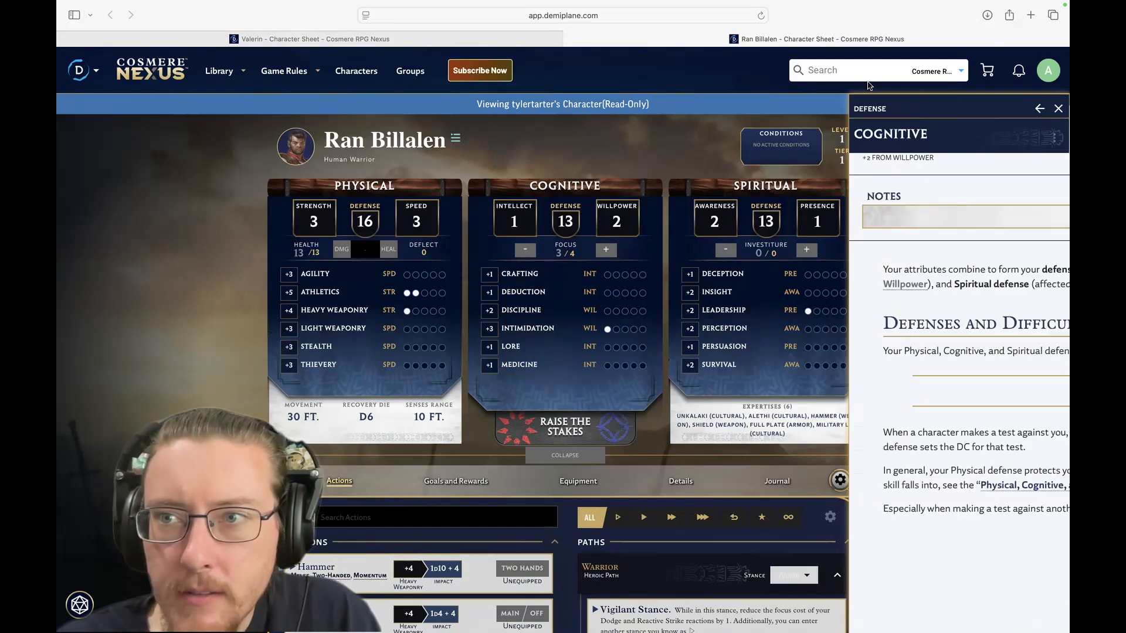
{"action": "left_click", "coordinate": [1058, 109]}
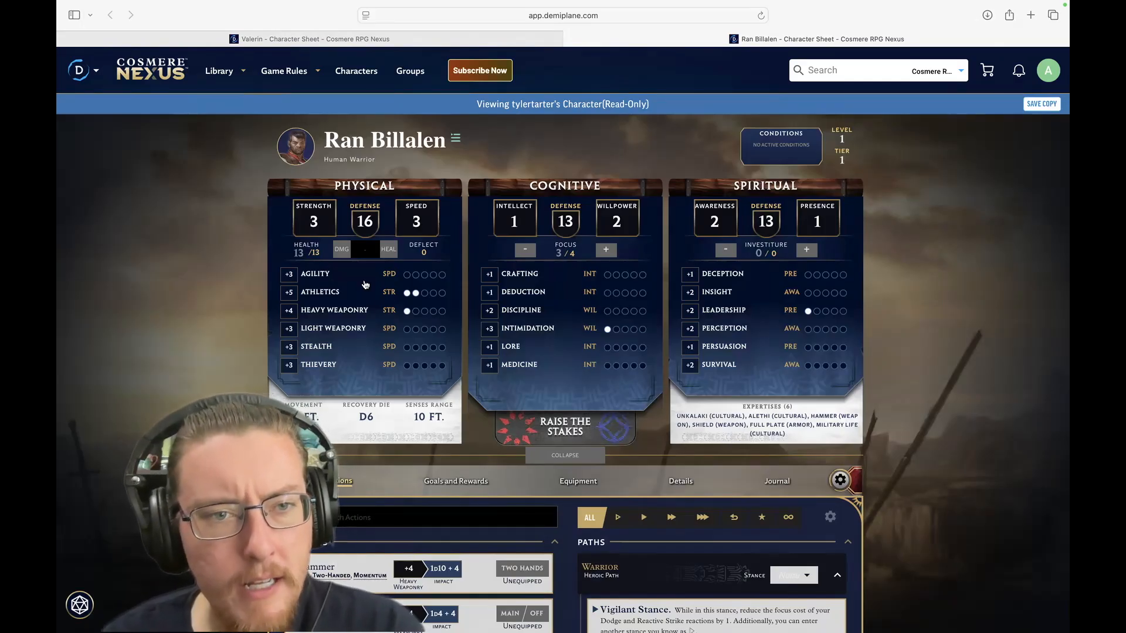
Step: Open the Warrior's story details and read the entries from purpose and obstacle through possible Radiant order
{"action": "scroll", "coordinate": [374, 359], "scroll_direction": "down", "scroll_amount": 1}
{"action": "scroll", "coordinate": [374, 359], "scroll_direction": "up", "scroll_amount": 1}
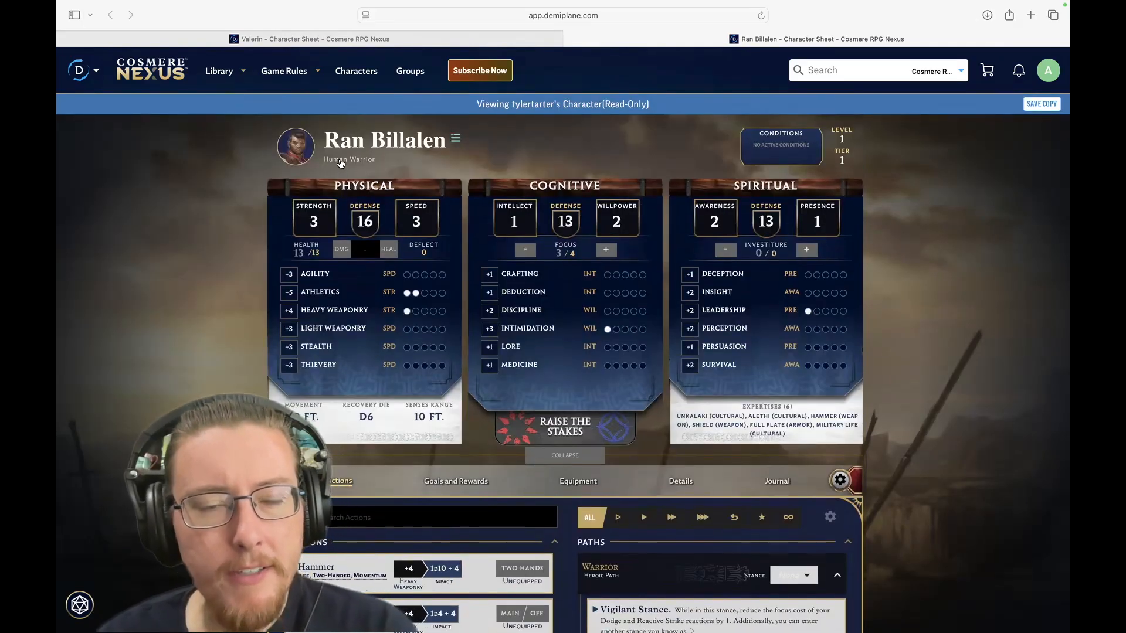
{"action": "scroll", "coordinate": [563, 431], "scroll_direction": "down", "scroll_amount": 3}
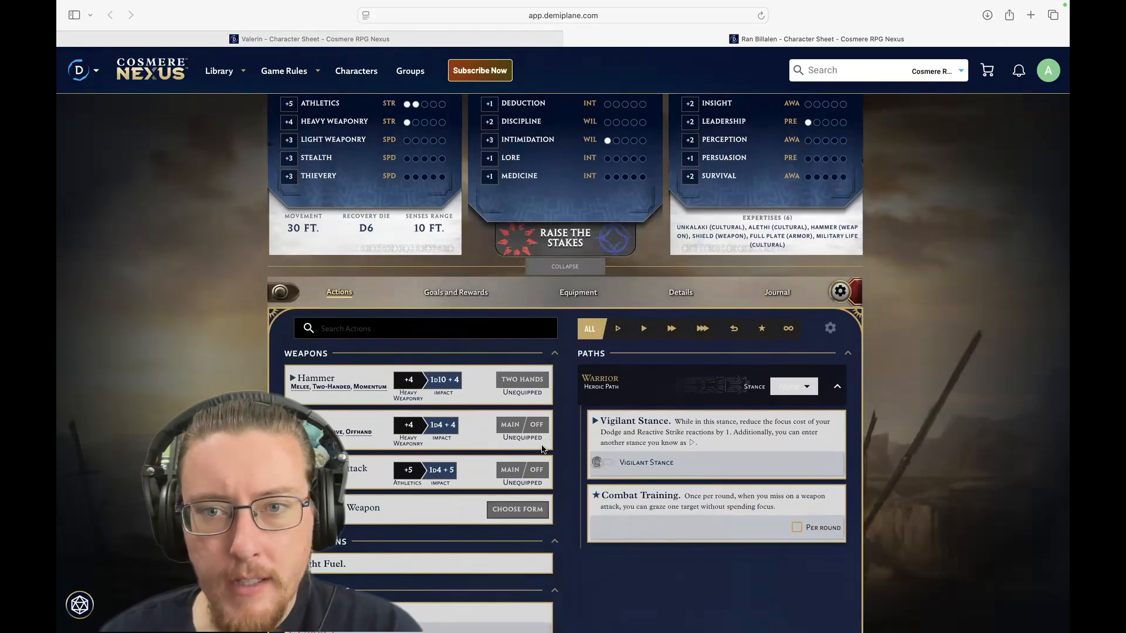
{"action": "left_click", "coordinate": [683, 308]}
{"action": "scroll", "coordinate": [642, 431], "scroll_direction": "down", "scroll_amount": 3}
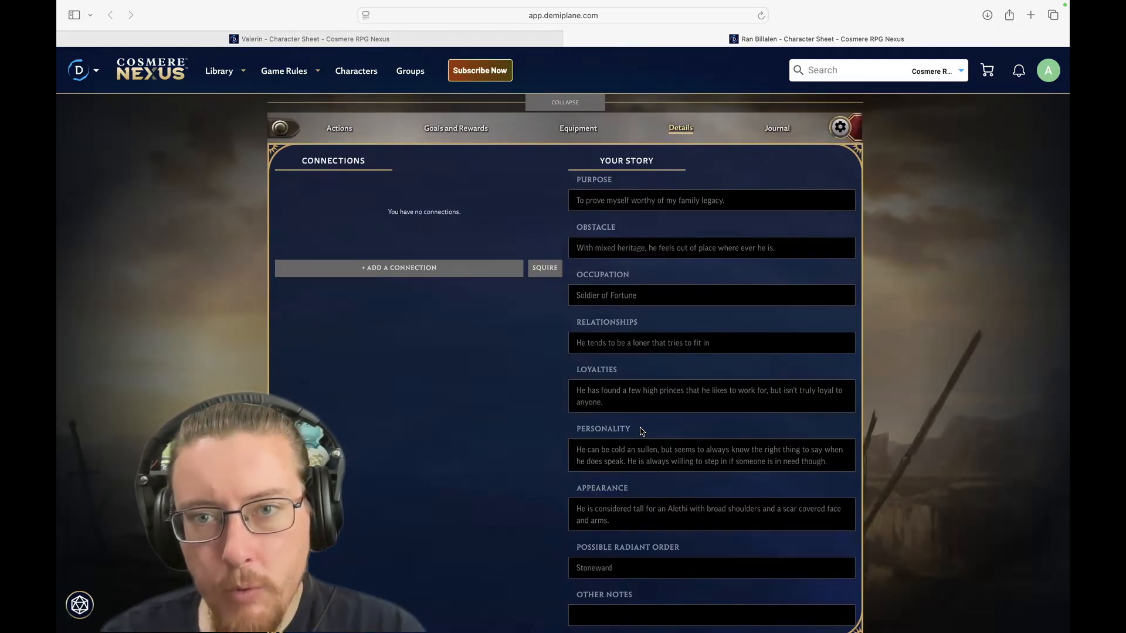
{"action": "scroll", "coordinate": [642, 432], "scroll_direction": "up", "scroll_amount": 3}
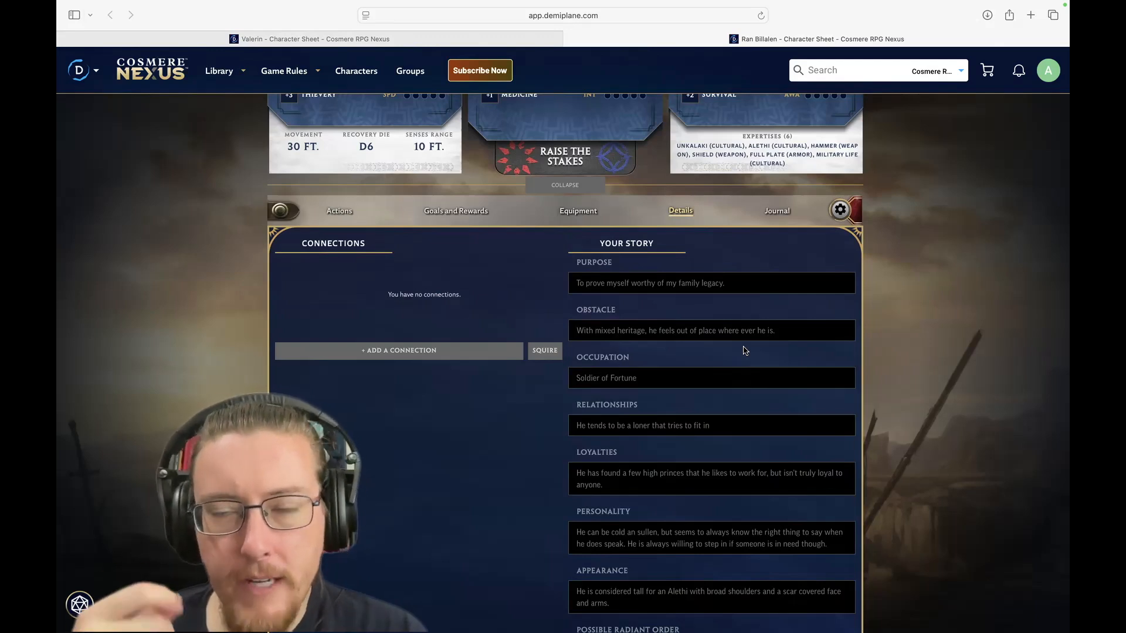
{"action": "scroll", "coordinate": [743, 351], "scroll_direction": "up", "scroll_amount": 1}
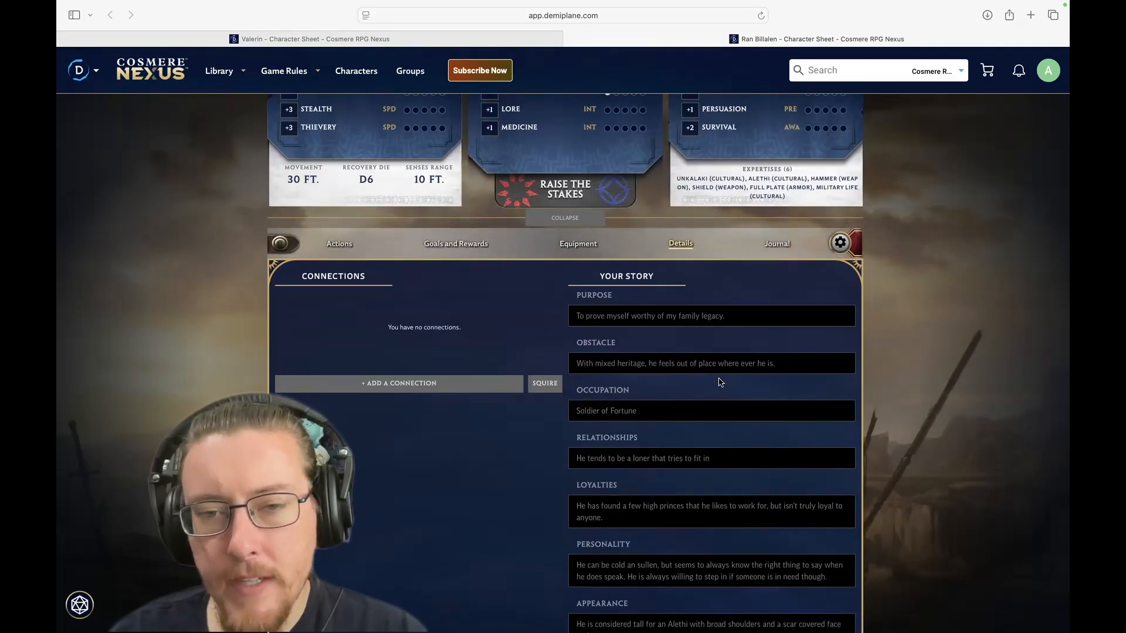
{"action": "scroll", "coordinate": [720, 381], "scroll_direction": "down", "scroll_amount": 1}
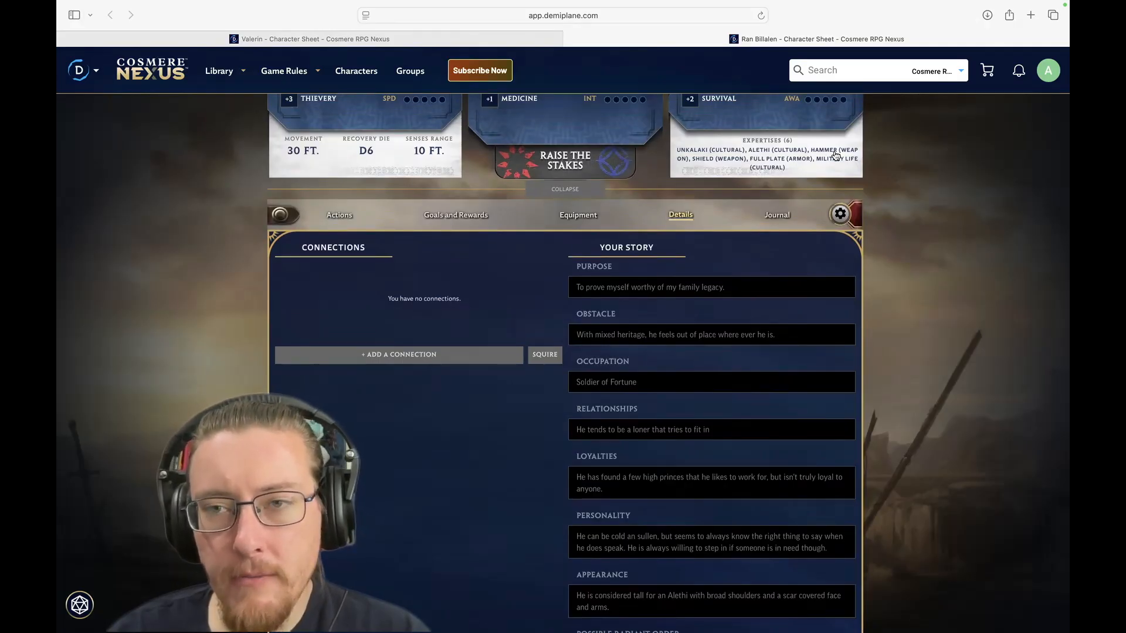
{"action": "scroll", "coordinate": [765, 340], "scroll_direction": "down", "scroll_amount": 2}
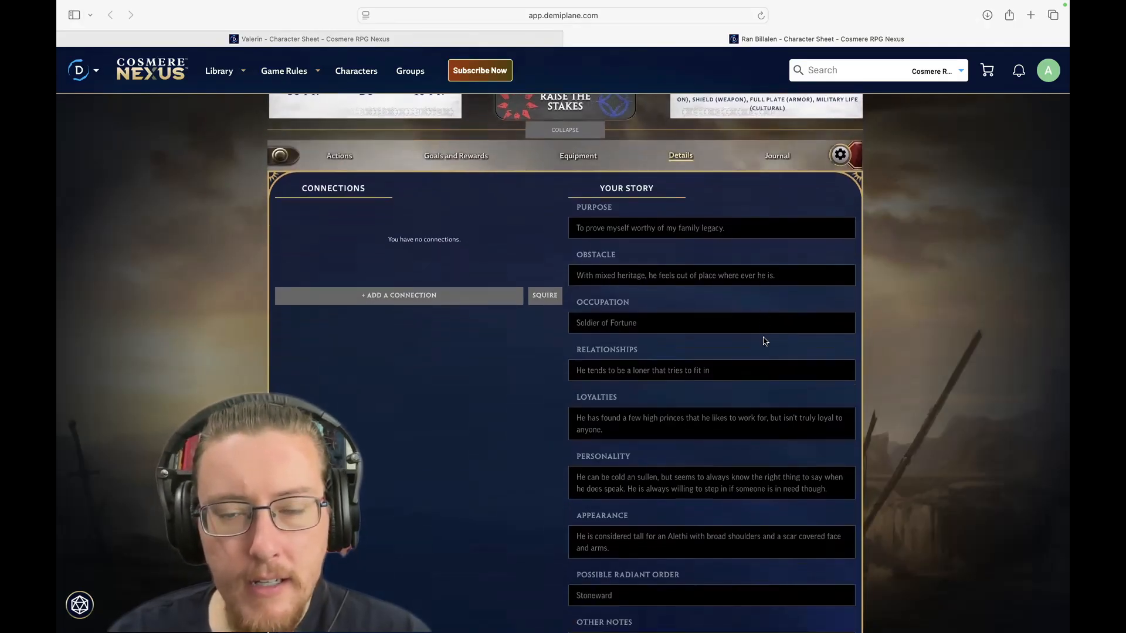
{"action": "scroll", "coordinate": [765, 340], "scroll_direction": "up", "scroll_amount": 3}
{"action": "scroll", "coordinate": [764, 340], "scroll_direction": "down", "scroll_amount": 3}
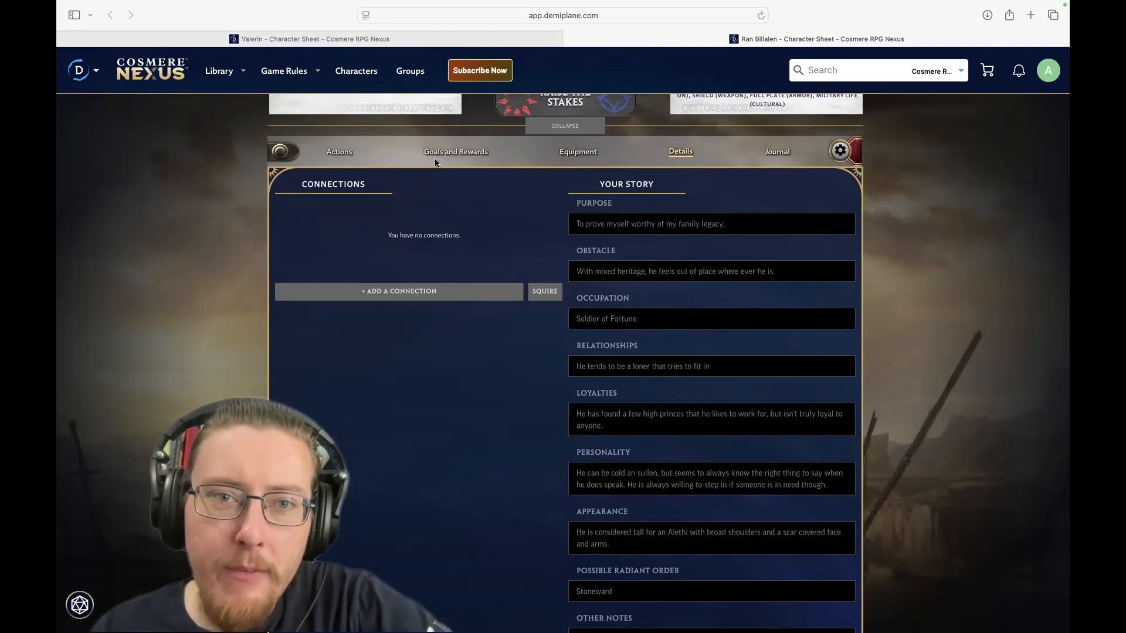
Step: Check the Warrior's goals and reward categories, and return to the story details
{"action": "left_click", "coordinate": [454, 151]}
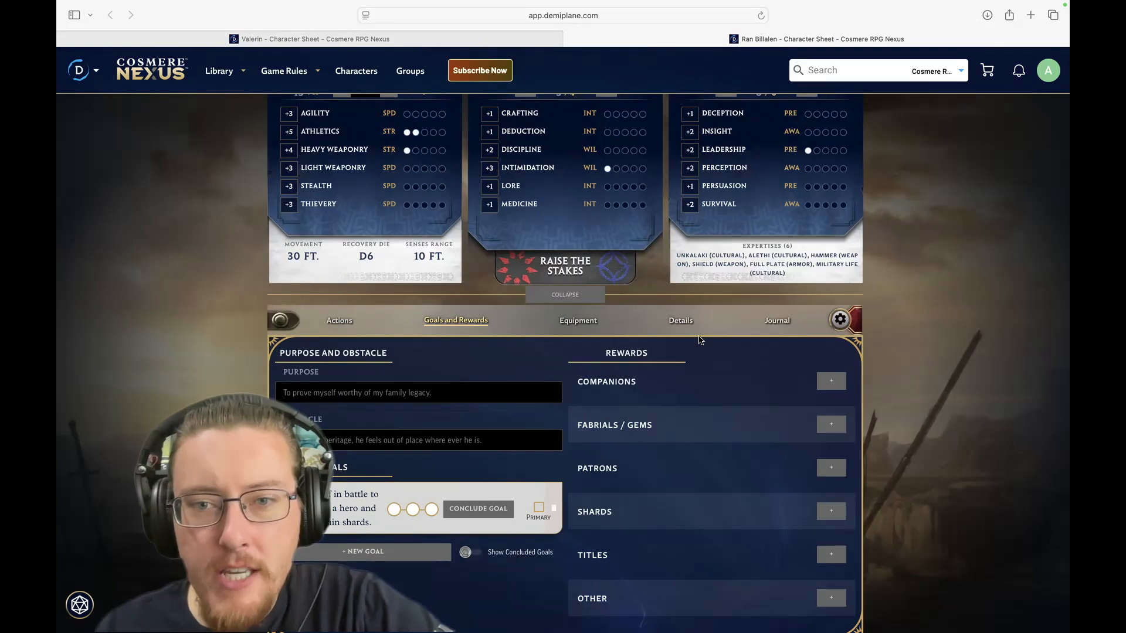
{"action": "left_click", "coordinate": [682, 322]}
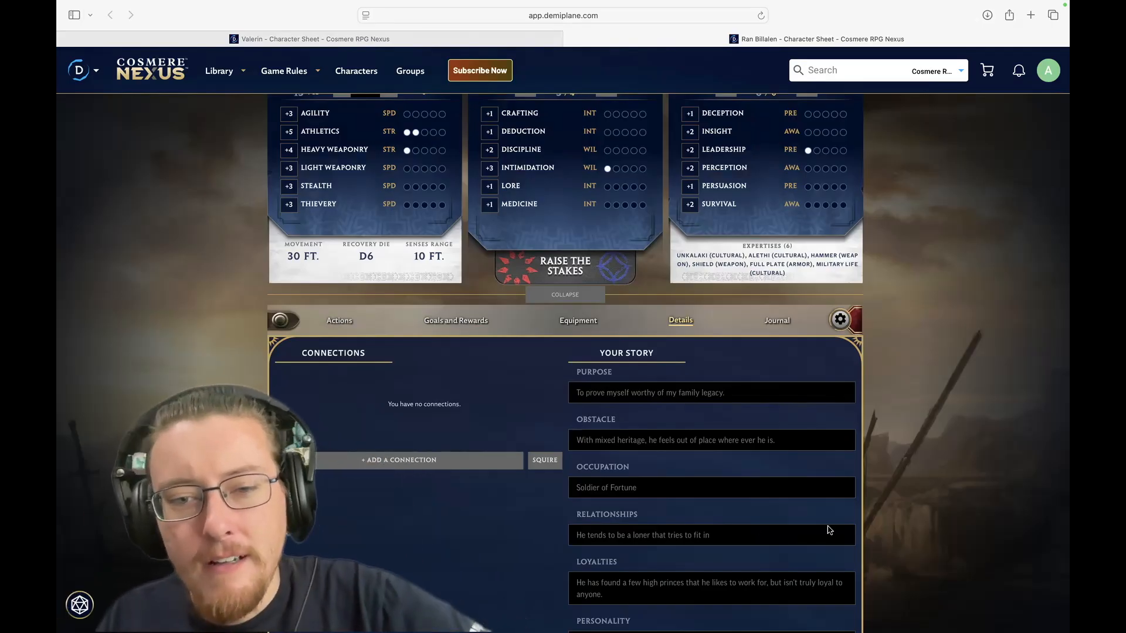
{"action": "scroll", "coordinate": [829, 530], "scroll_direction": "down", "scroll_amount": 3}
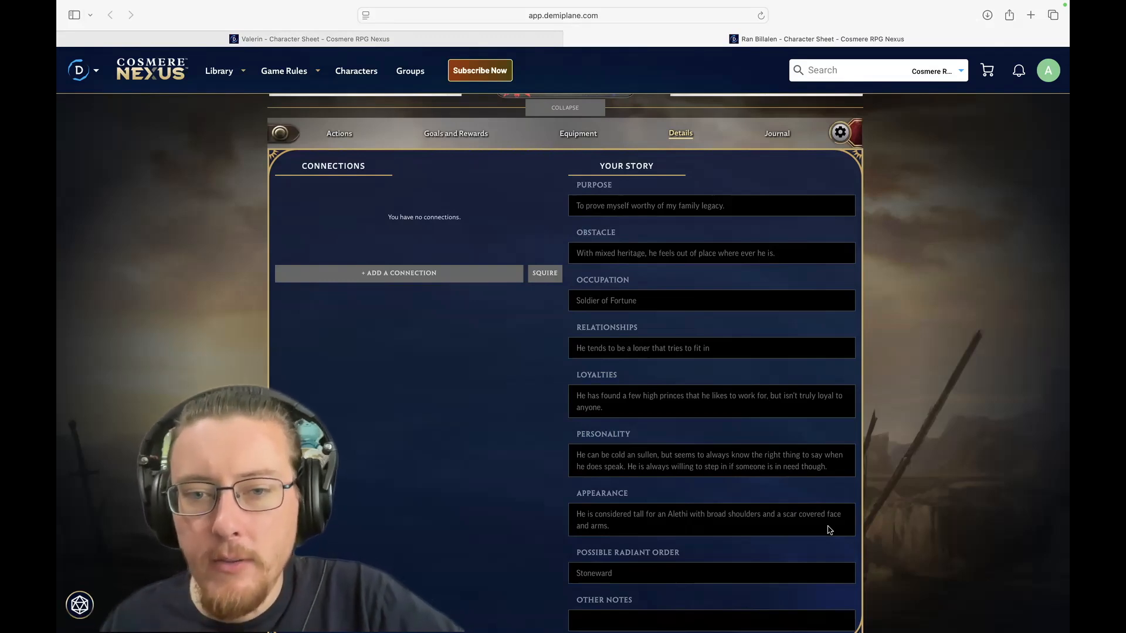
{"action": "scroll", "coordinate": [834, 498], "scroll_direction": "down", "scroll_amount": 1}
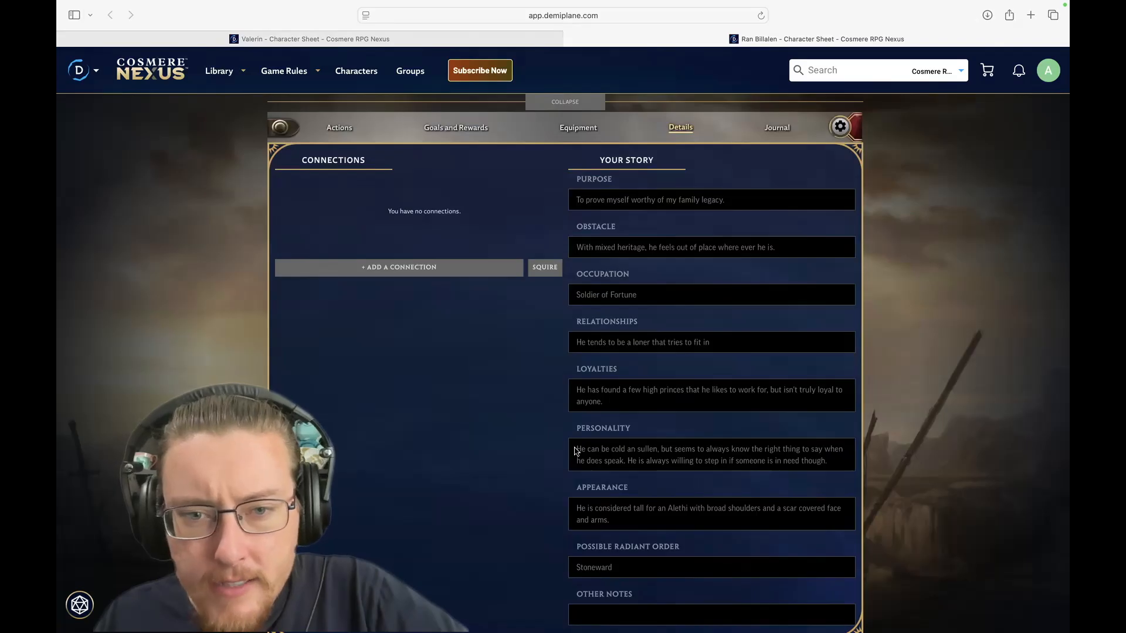
Step: Enlarge the story details and read the relationships, loyalties, personality, appearance and possible Radiant order closely
{"action": "scroll", "coordinate": [574, 450], "scroll_direction": "up", "scroll_amount": 2}
{"action": "scroll", "coordinate": [576, 451], "scroll_direction": "up", "scroll_amount": 6}
{"action": "scroll", "coordinate": [703, 449], "scroll_direction": "right", "scroll_amount": 5}
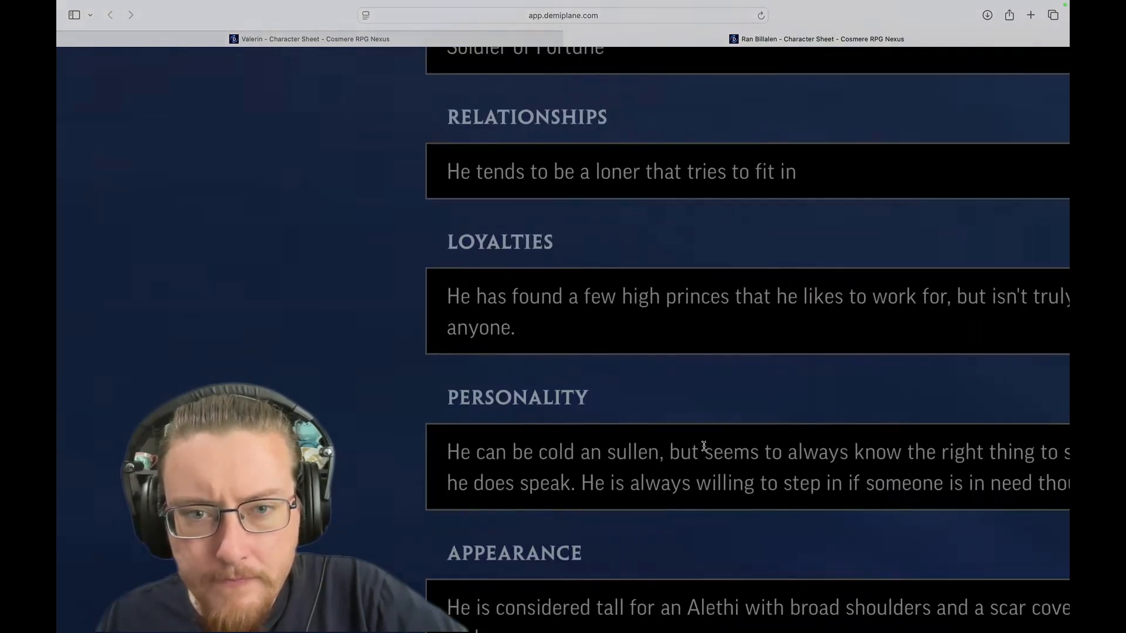
{"action": "scroll", "coordinate": [703, 447], "scroll_direction": "down", "scroll_amount": 1}
{"action": "scroll", "coordinate": [702, 447], "scroll_direction": "right", "scroll_amount": 1}
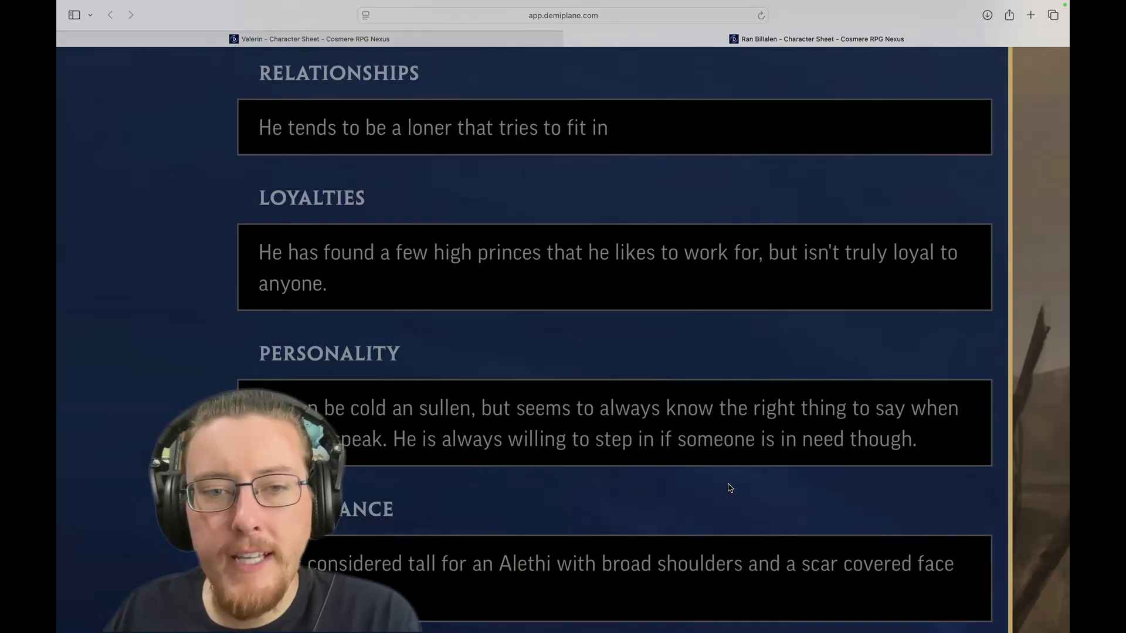
{"action": "scroll", "coordinate": [728, 486], "scroll_direction": "down", "scroll_amount": 2}
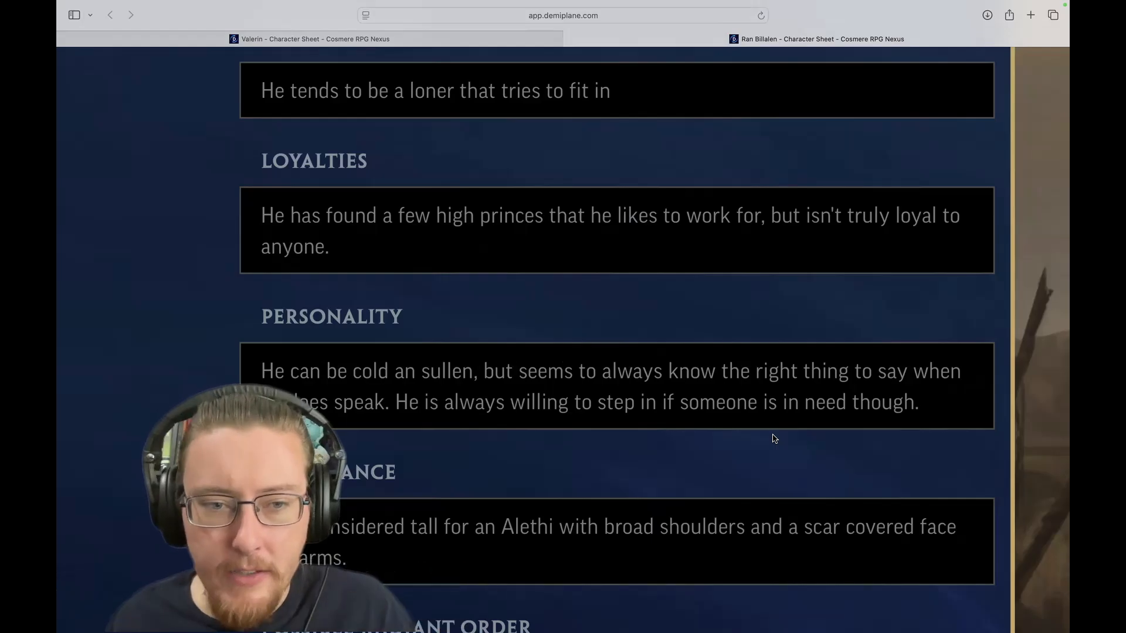
{"action": "scroll", "coordinate": [774, 439], "scroll_direction": "down", "scroll_amount": 3}
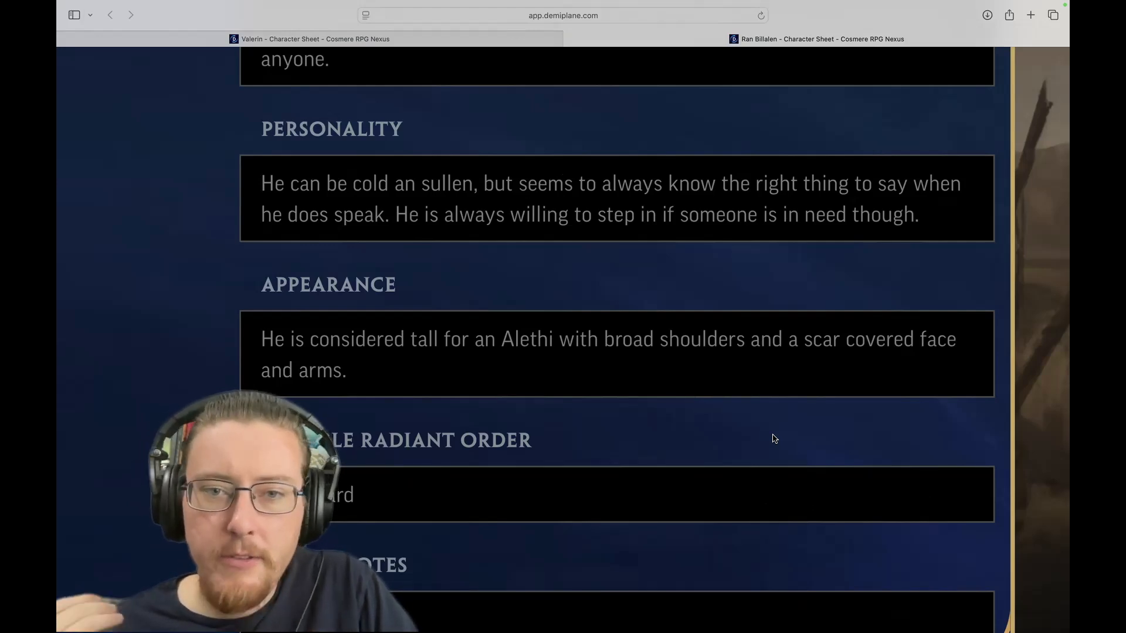
{"action": "scroll", "coordinate": [773, 438], "scroll_direction": "down", "scroll_amount": 1}
{"action": "scroll", "coordinate": [773, 438], "scroll_direction": "left", "scroll_amount": 1}
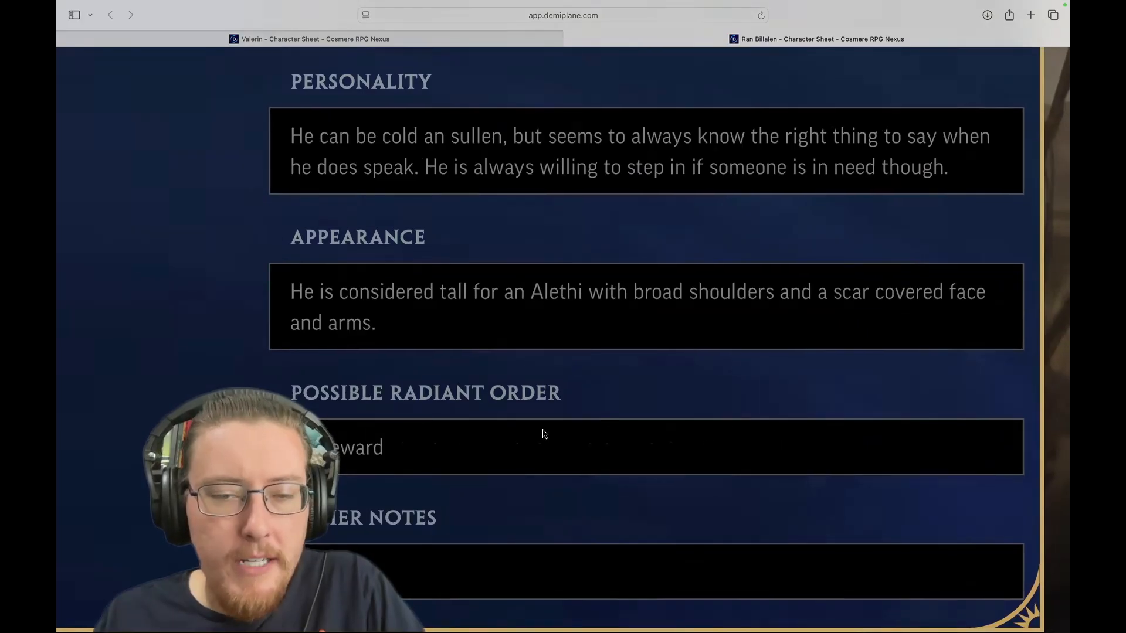
{"action": "scroll", "coordinate": [329, 443], "scroll_direction": "up", "scroll_amount": 8}
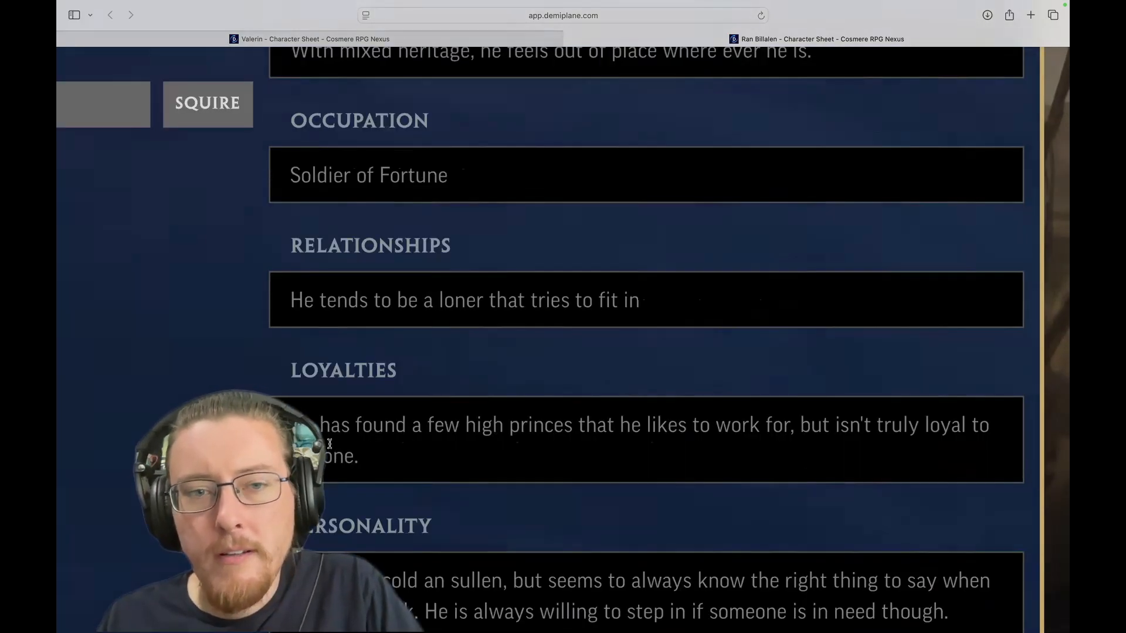
{"action": "scroll", "coordinate": [710, 448], "scroll_direction": "down", "scroll_amount": 6}
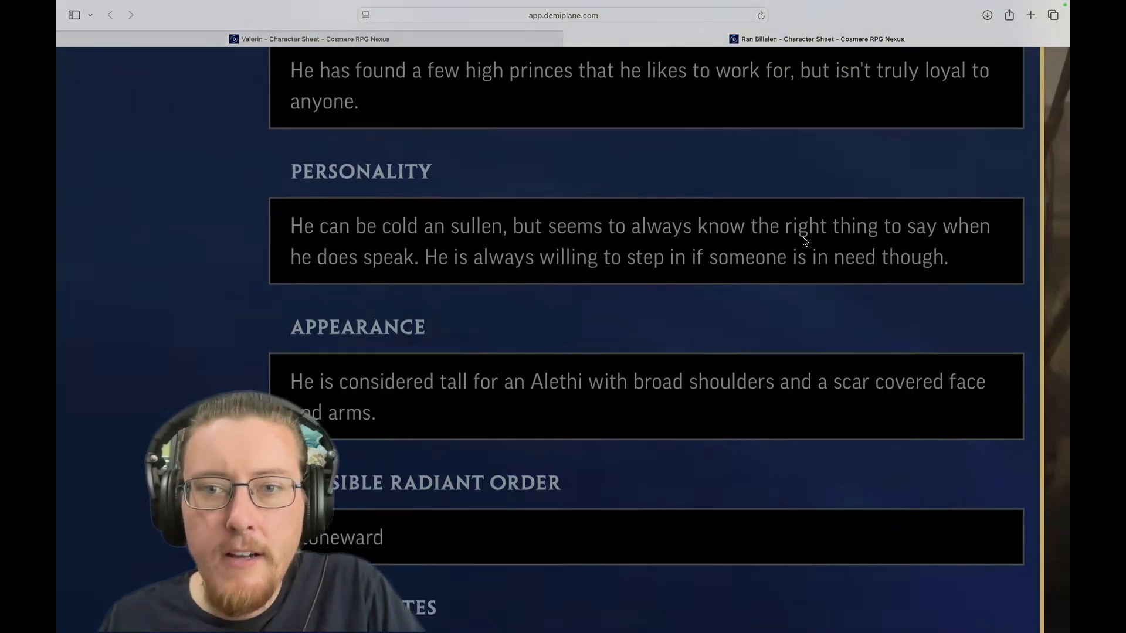
{"action": "scroll", "coordinate": [797, 334], "scroll_direction": "up", "scroll_amount": 1}
{"action": "scroll", "coordinate": [795, 338], "scroll_direction": "up", "scroll_amount": 15}
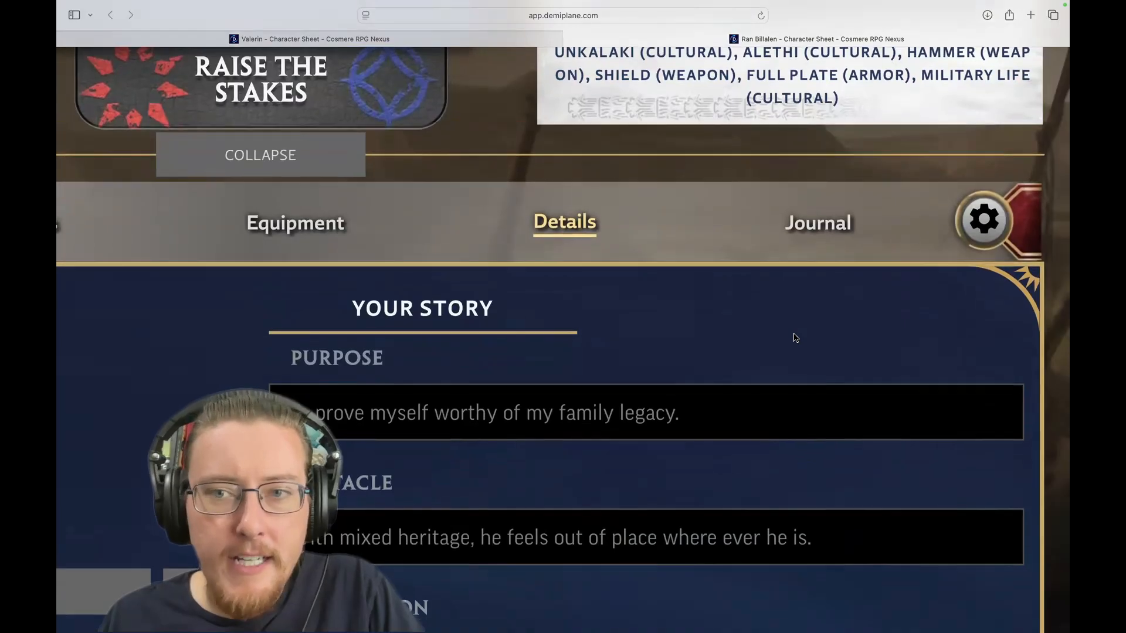
Step: Return to the full sheet view and examine the Physical, Cognitive and Spiritual attributes, skills and expertises
{"action": "scroll", "coordinate": [795, 339], "scroll_direction": "left", "scroll_amount": 4}
{"action": "scroll", "coordinate": [795, 338], "scroll_direction": "down", "scroll_amount": 4}
{"action": "scroll", "coordinate": [795, 338], "scroll_direction": "up", "scroll_amount": 3}
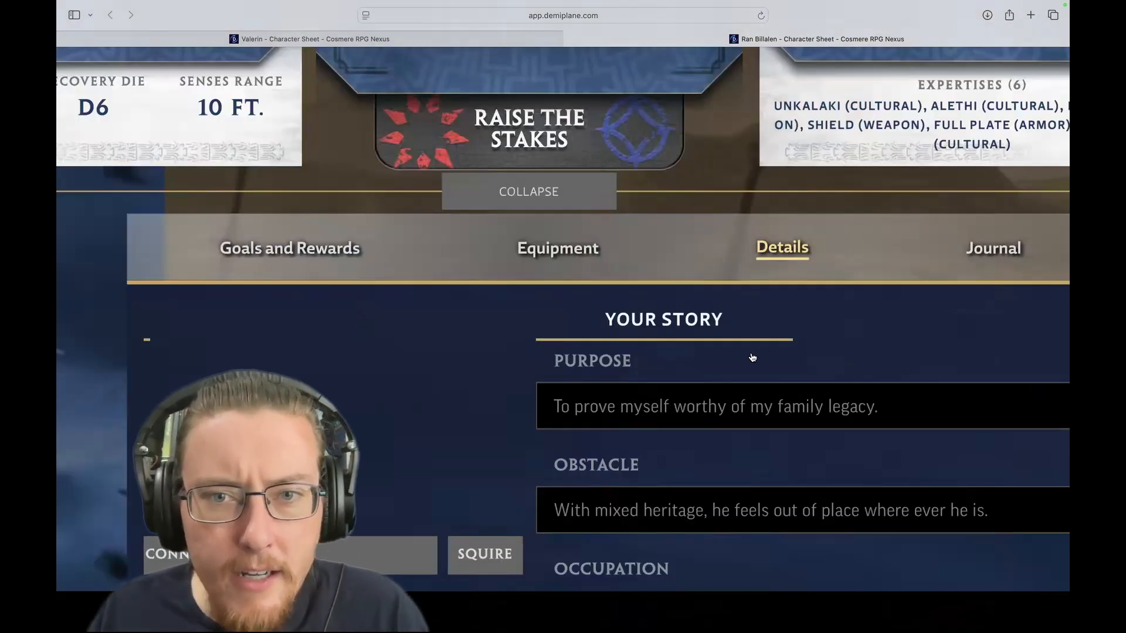
{"action": "scroll", "coordinate": [727, 378], "scroll_direction": "up", "scroll_amount": 10}
{"action": "scroll", "coordinate": [726, 379], "scroll_direction": "down", "scroll_amount": 5}
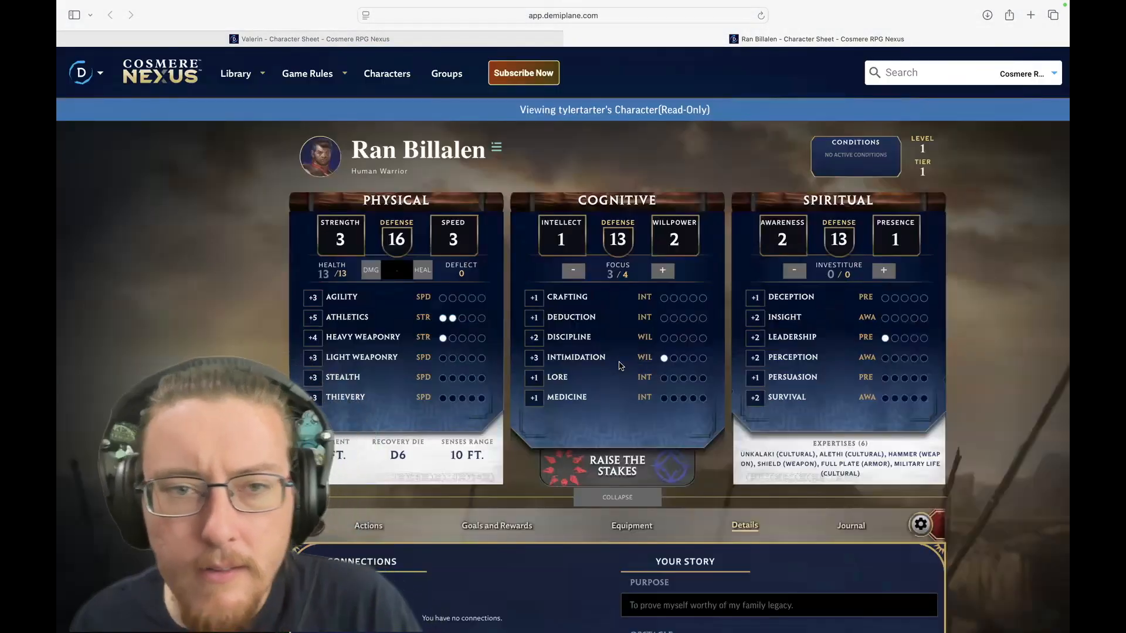
{"action": "scroll", "coordinate": [621, 366], "scroll_direction": "down", "scroll_amount": 1}
{"action": "scroll", "coordinate": [328, 112], "scroll_direction": "down", "scroll_amount": 1}
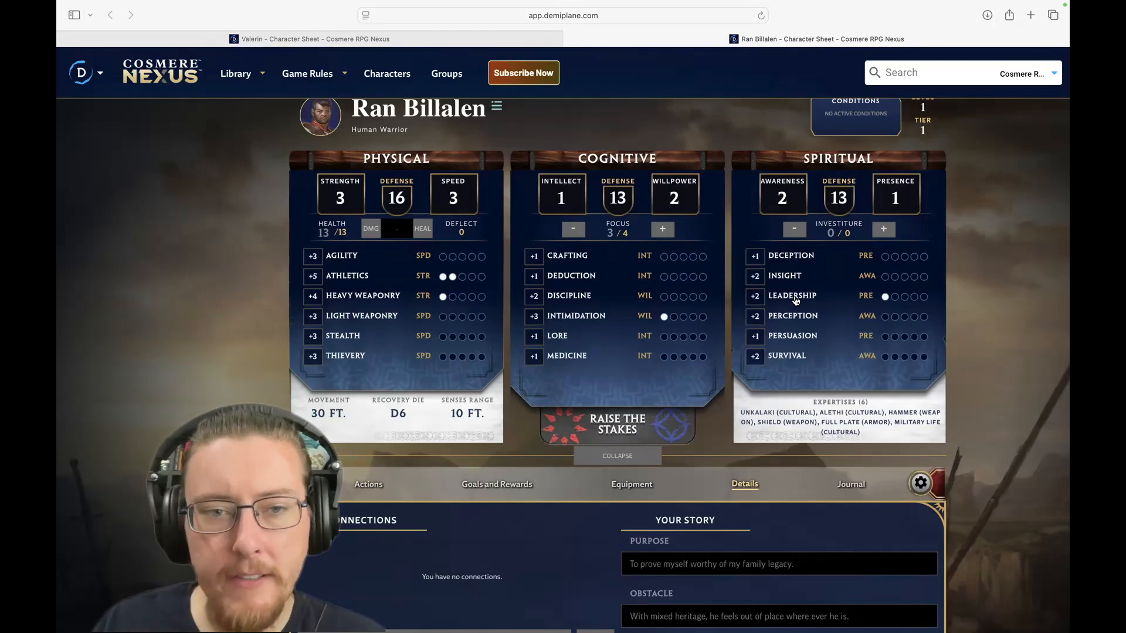
Step: Review the Warrior's actions, covering the weapons, item and basic actions, and the Vigilant Stance and Combat Training entries under Paths
{"action": "scroll", "coordinate": [347, 196], "scroll_direction": "down", "scroll_amount": 5}
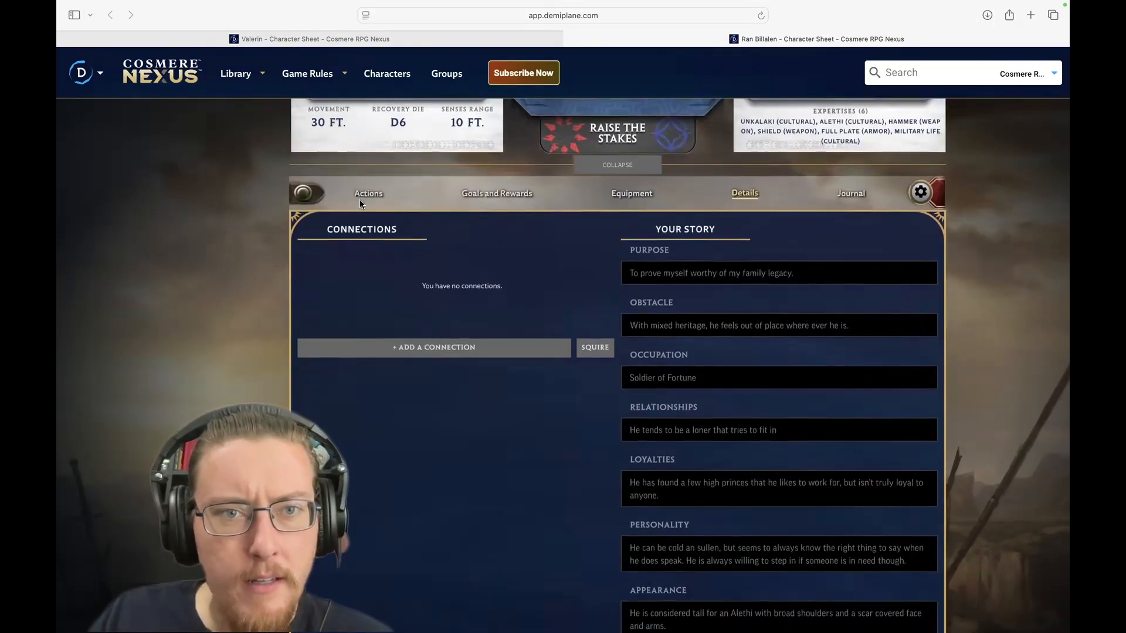
{"action": "left_click", "coordinate": [374, 198]}
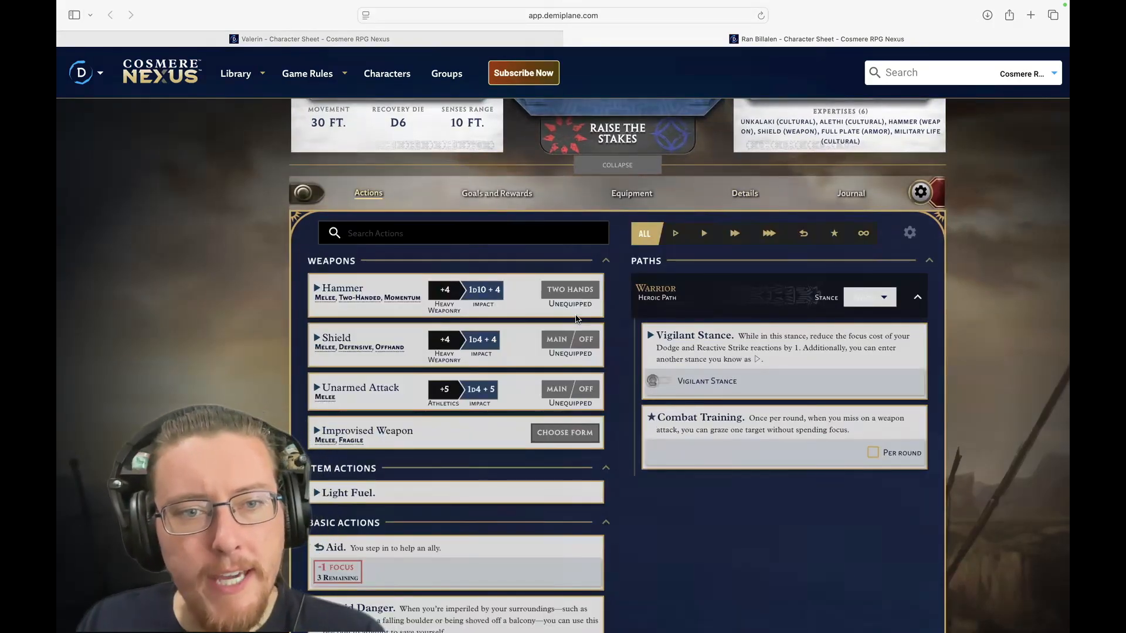
{"action": "scroll", "coordinate": [633, 474], "scroll_direction": "down", "scroll_amount": 1}
{"action": "scroll", "coordinate": [633, 473], "scroll_direction": "up", "scroll_amount": 3}
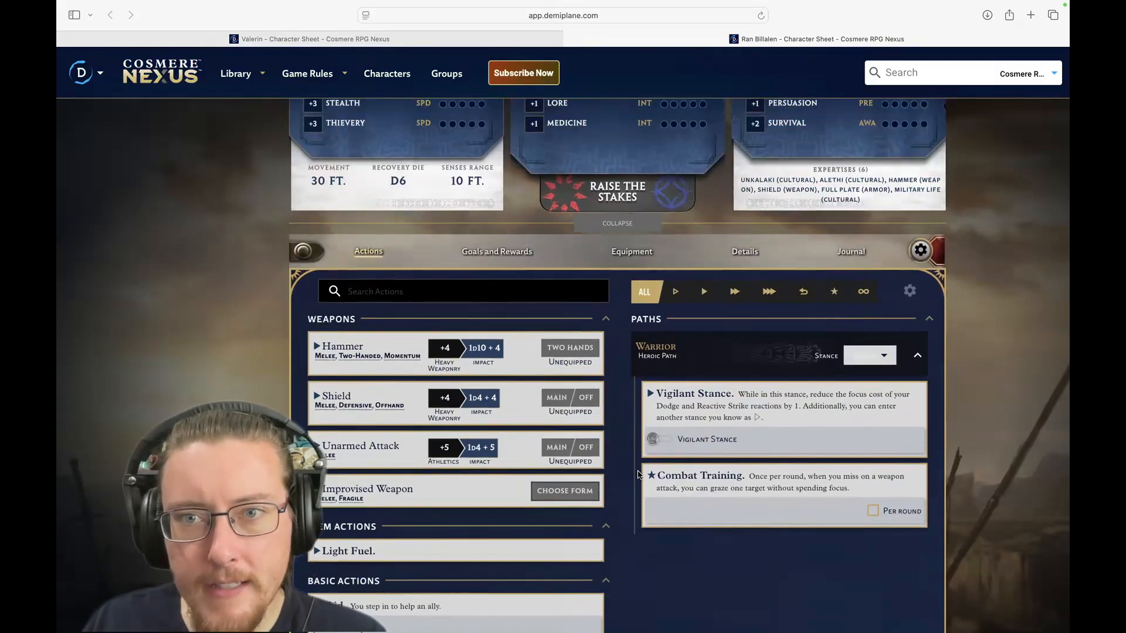
{"action": "scroll", "coordinate": [636, 487], "scroll_direction": "down", "scroll_amount": 3}
{"action": "scroll", "coordinate": [633, 488], "scroll_direction": "up", "scroll_amount": 3}
{"action": "scroll", "coordinate": [634, 489], "scroll_direction": "up", "scroll_amount": 1}
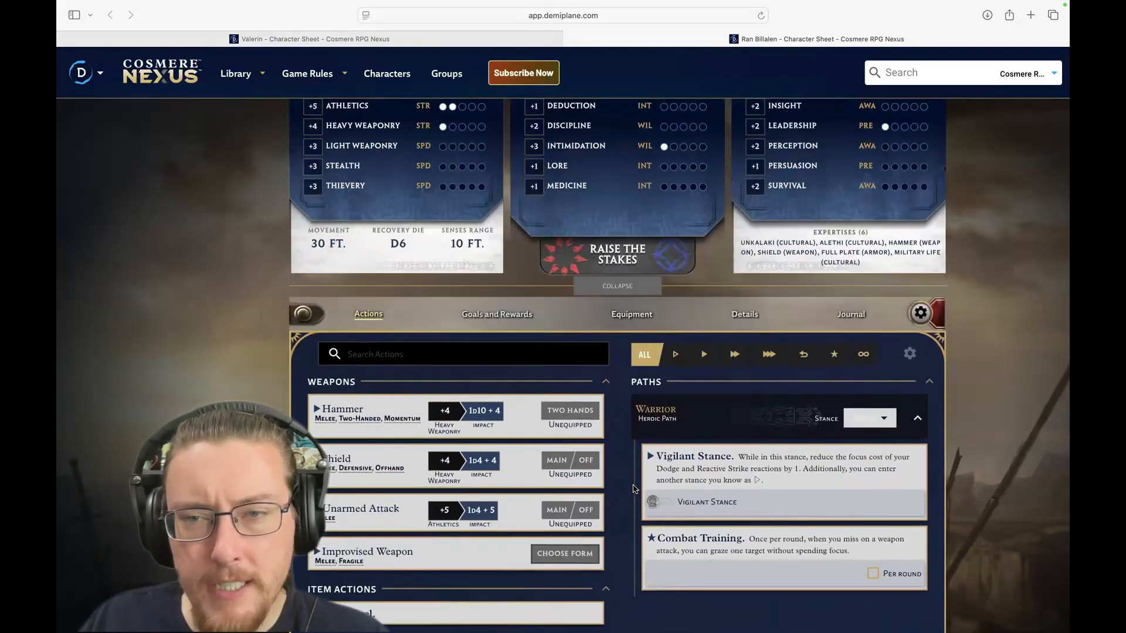
{"action": "scroll", "coordinate": [634, 489], "scroll_direction": "down", "scroll_amount": 3}
{"action": "scroll", "coordinate": [635, 488], "scroll_direction": "down", "scroll_amount": 5}
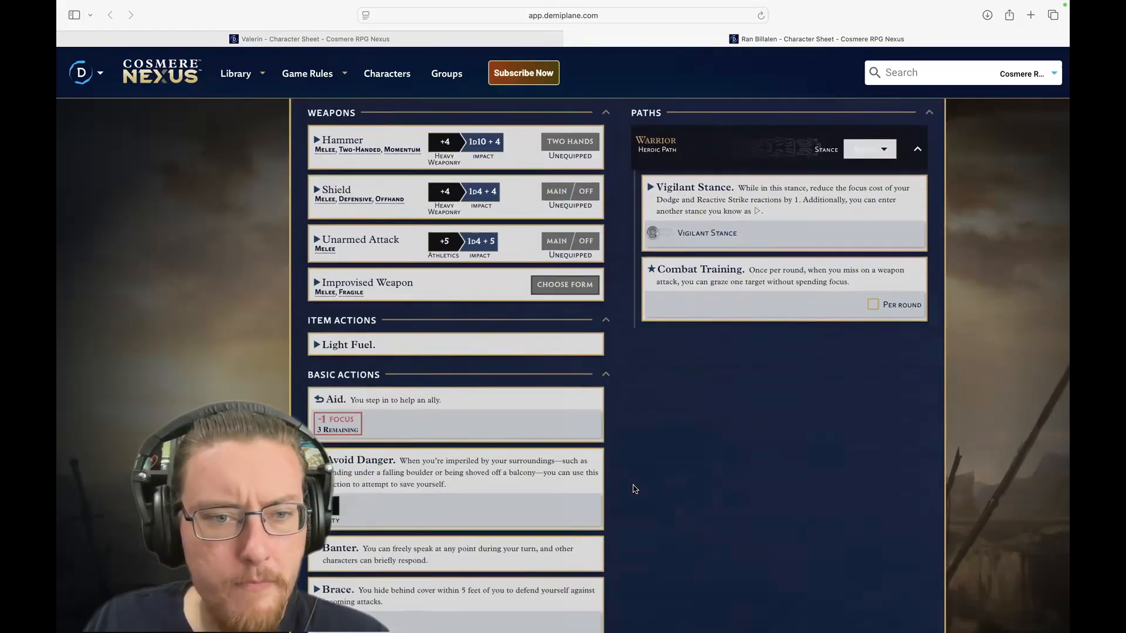
{"action": "scroll", "coordinate": [634, 488], "scroll_direction": "up", "scroll_amount": 2}
{"action": "scroll", "coordinate": [634, 489], "scroll_direction": "up", "scroll_amount": 2}
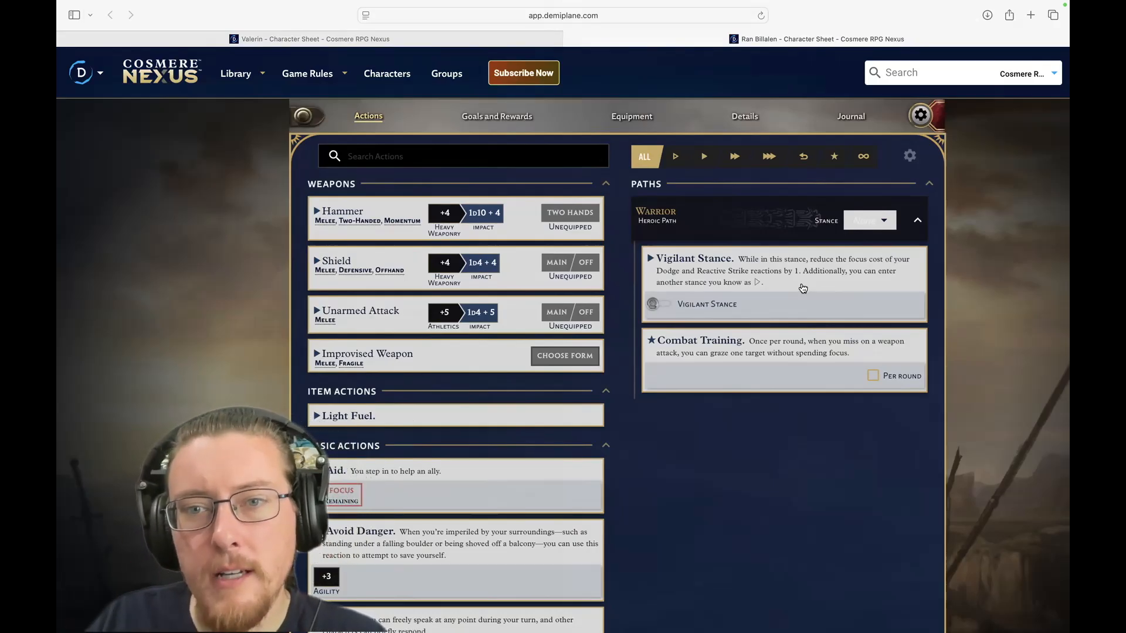
{"action": "scroll", "coordinate": [803, 288], "scroll_direction": "up", "scroll_amount": 2}
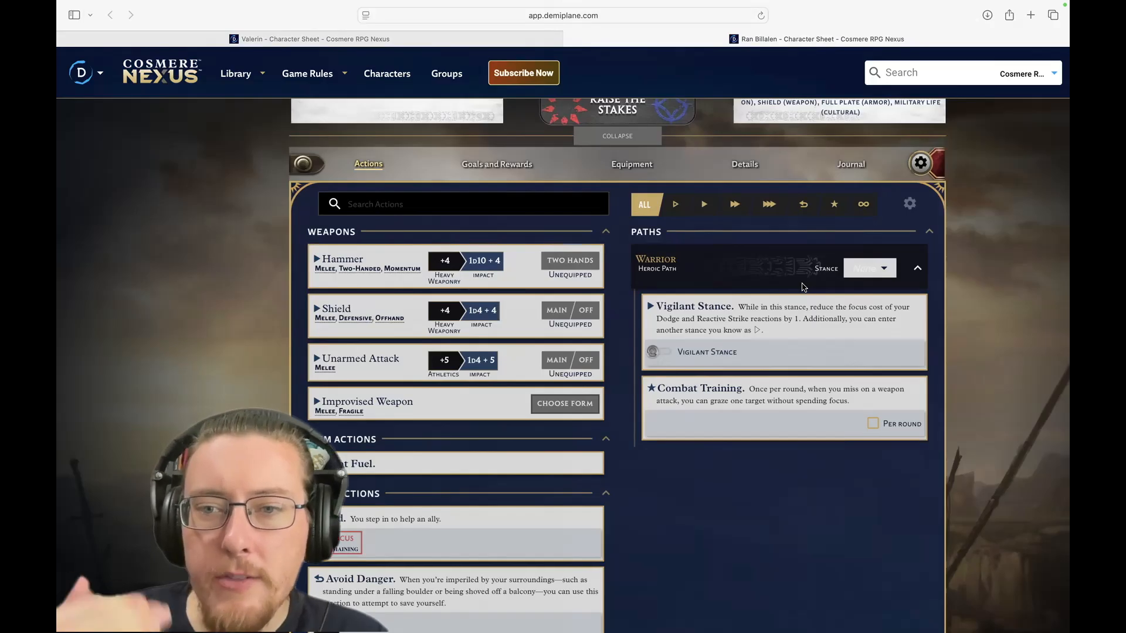
{"action": "scroll", "coordinate": [804, 287], "scroll_direction": "up", "scroll_amount": 1}
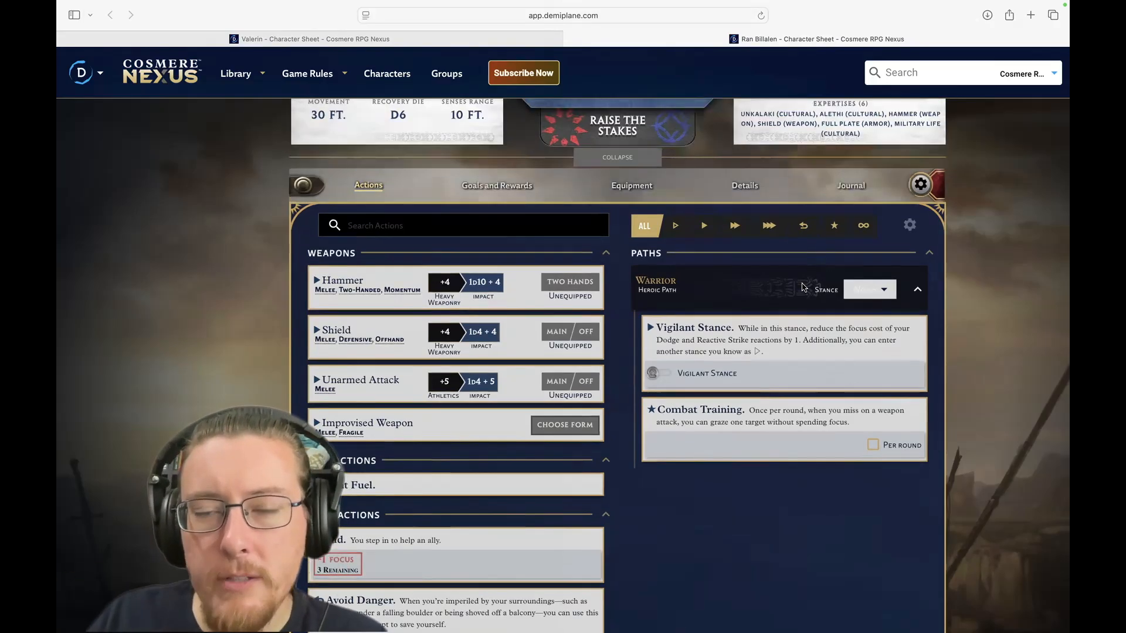
{"action": "scroll", "coordinate": [803, 287], "scroll_direction": "up", "scroll_amount": 4}
{"action": "scroll", "coordinate": [803, 287], "scroll_direction": "up", "scroll_amount": 8}
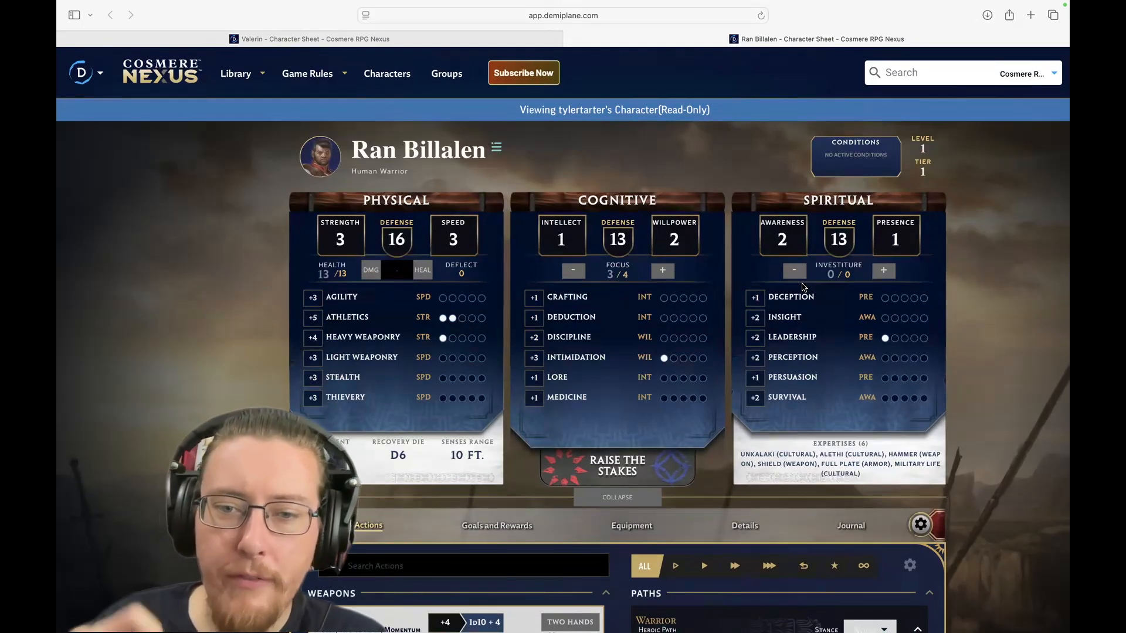
Step: Open the Warrior's goals and rewards and read the enlarged purpose, obstacle and goal entries
{"action": "scroll", "coordinate": [800, 296], "scroll_direction": "down", "scroll_amount": 4}
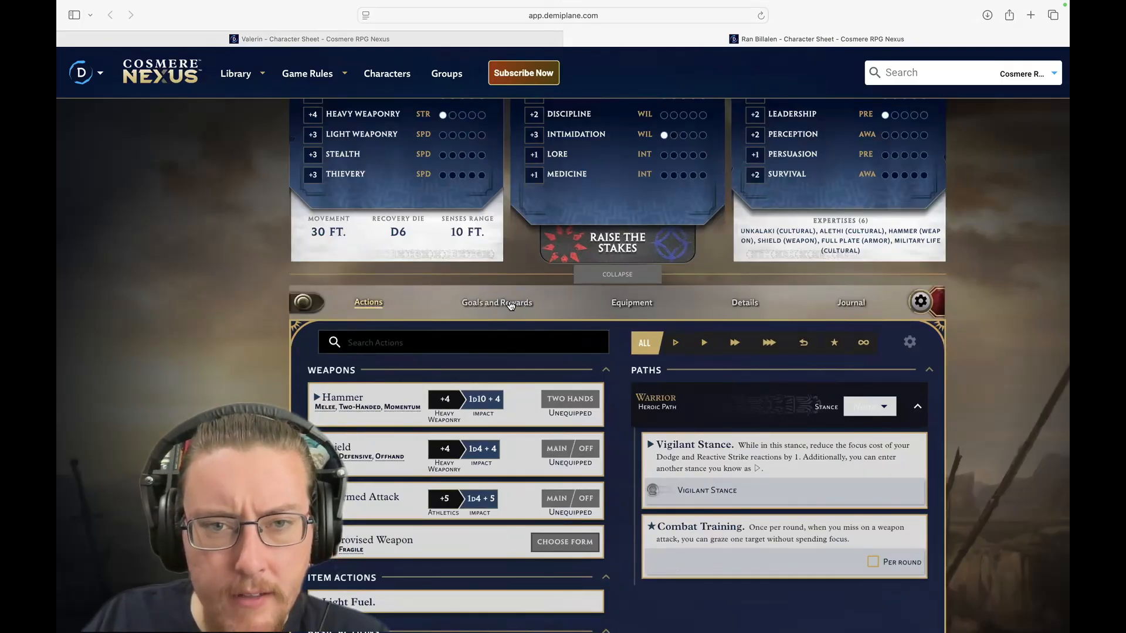
{"action": "left_click", "coordinate": [510, 305]}
{"action": "scroll", "coordinate": [341, 386], "scroll_direction": "up", "scroll_amount": 3}
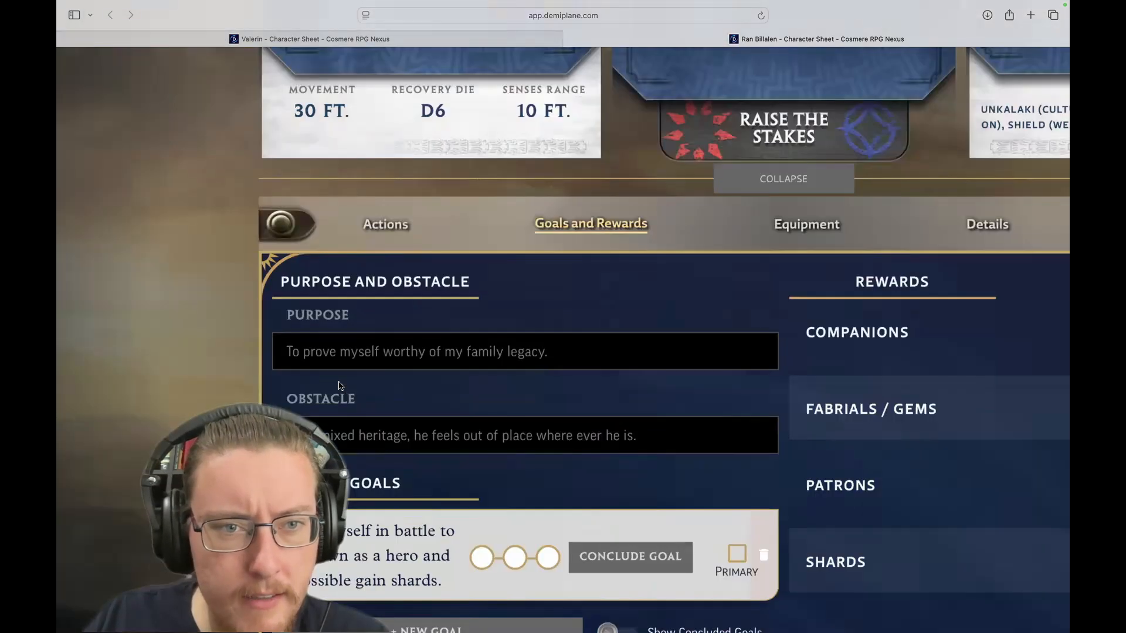
{"action": "scroll", "coordinate": [339, 386], "scroll_direction": "up", "scroll_amount": 2}
{"action": "scroll", "coordinate": [339, 385], "scroll_direction": "up", "scroll_amount": 2}
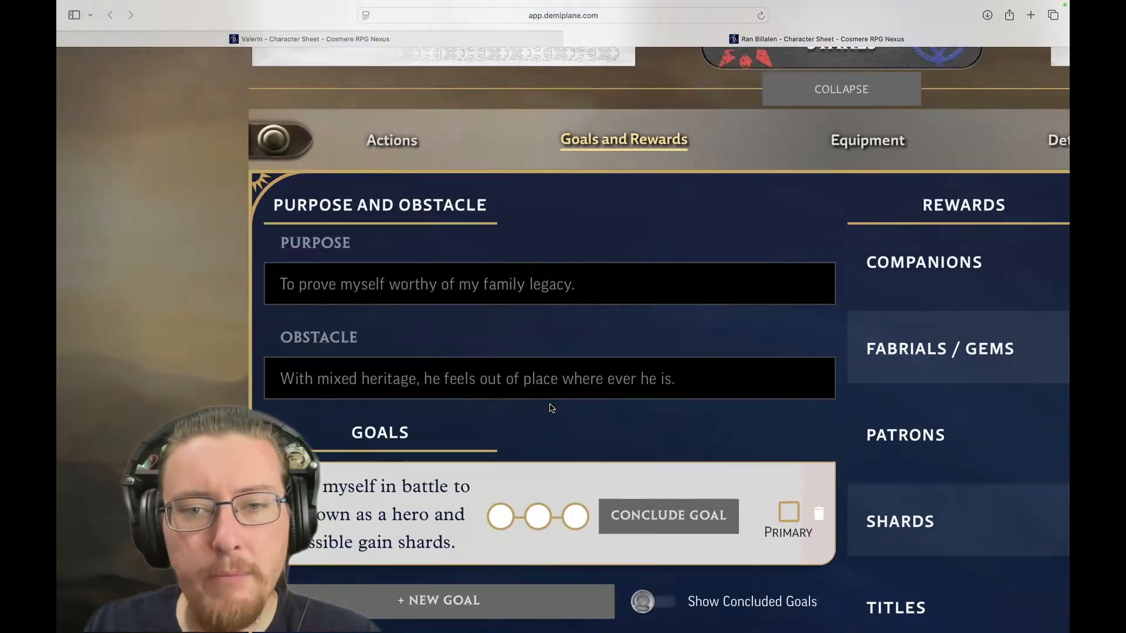
Step: Read through the Warrior's obstacle and battle goal up close, and return the sheet to its normal size
{"action": "scroll", "coordinate": [551, 408], "scroll_direction": "down", "scroll_amount": 3}
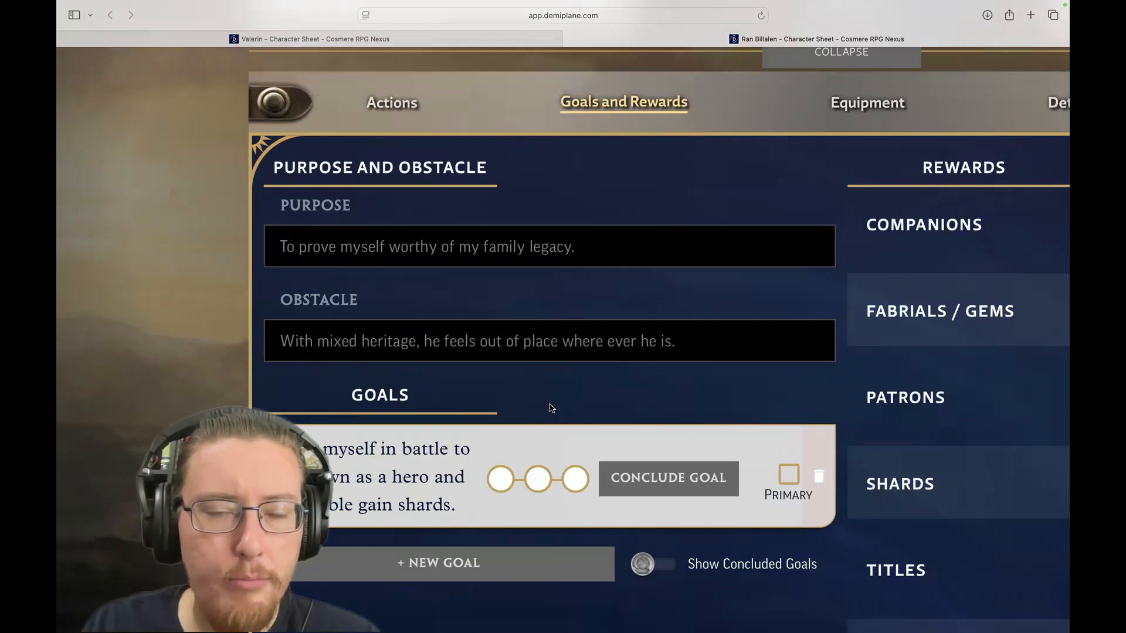
{"action": "scroll", "coordinate": [550, 408], "scroll_direction": "up", "scroll_amount": 3}
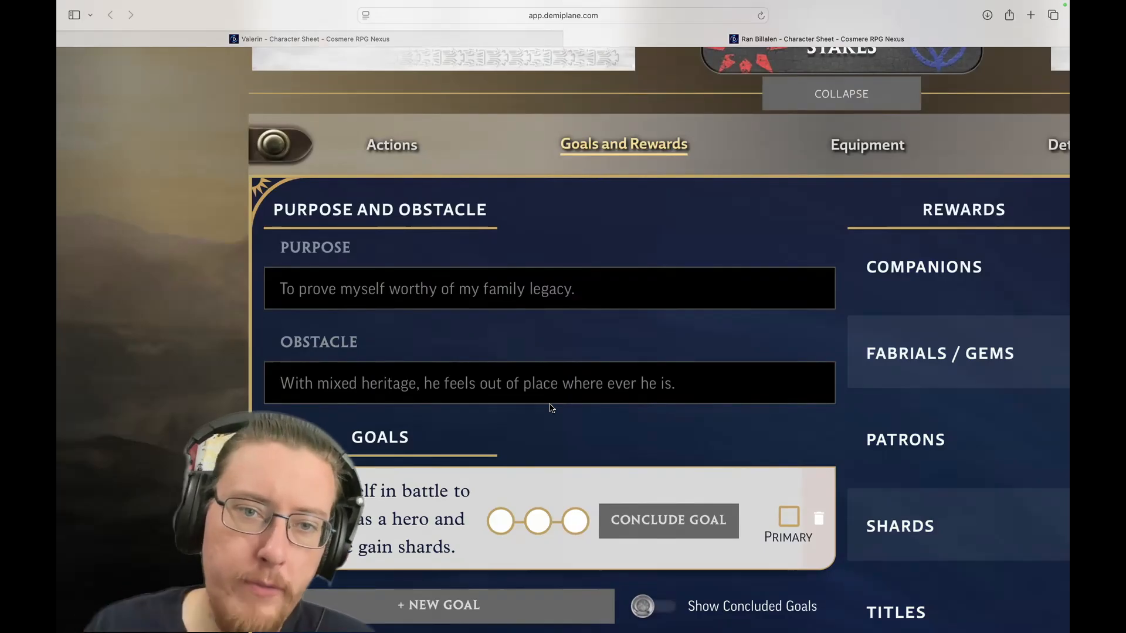
{"action": "scroll", "coordinate": [550, 408], "scroll_direction": "down", "scroll_amount": 3}
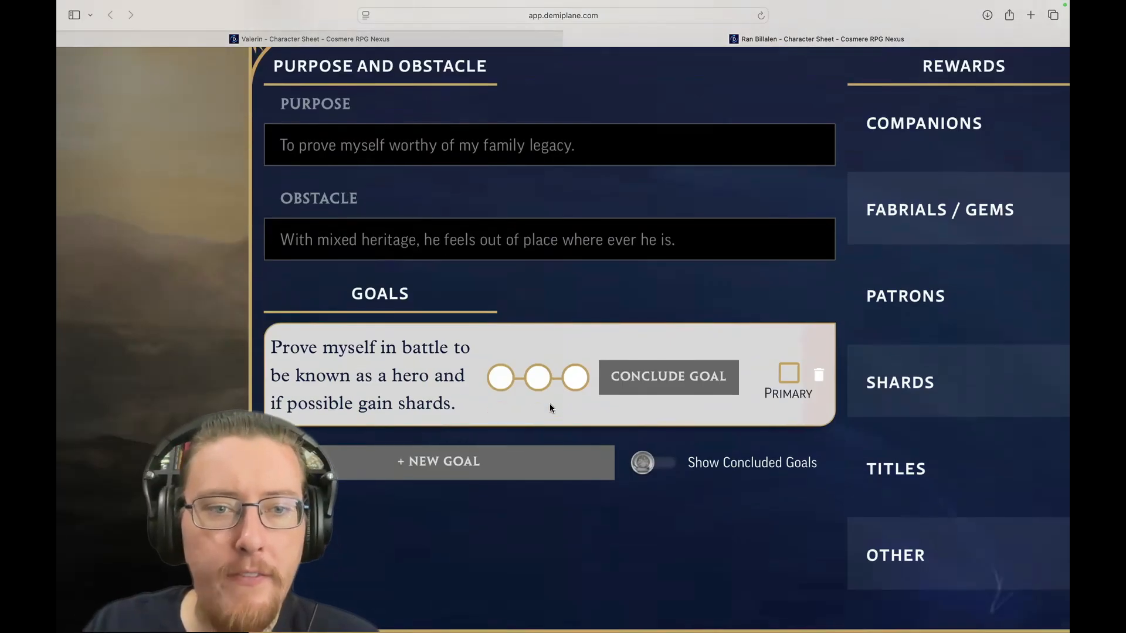
{"action": "left_click_drag", "start_coordinate": [267, 343], "coordinate": [484, 409]}
{"action": "left_click", "coordinate": [484, 410]}
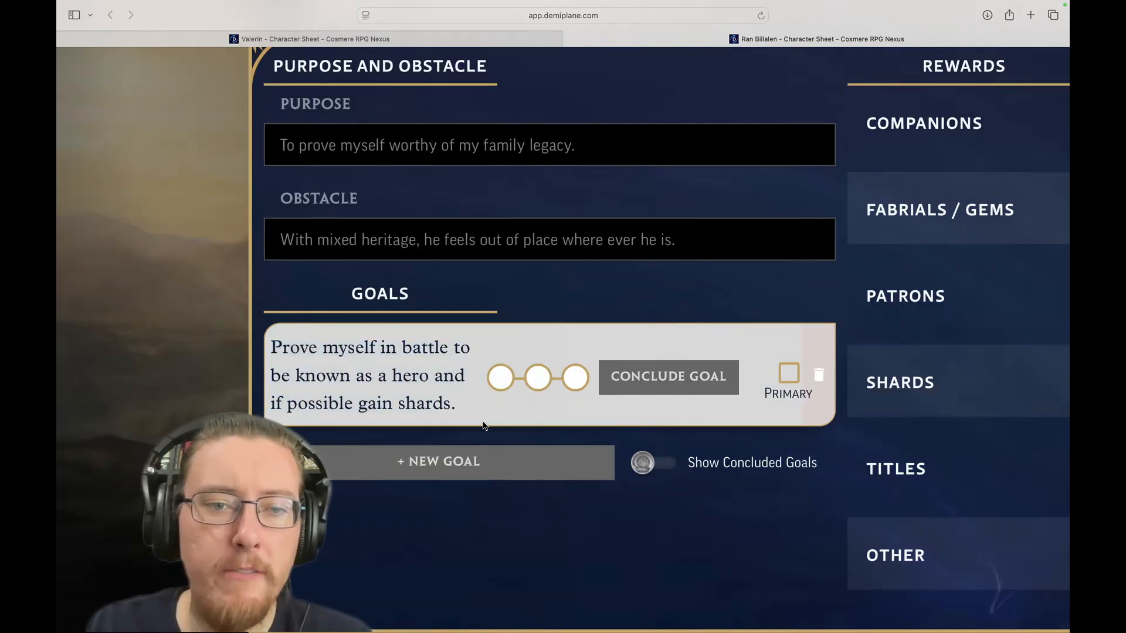
{"action": "scroll", "coordinate": [492, 421], "scroll_direction": "down", "scroll_amount": 5}
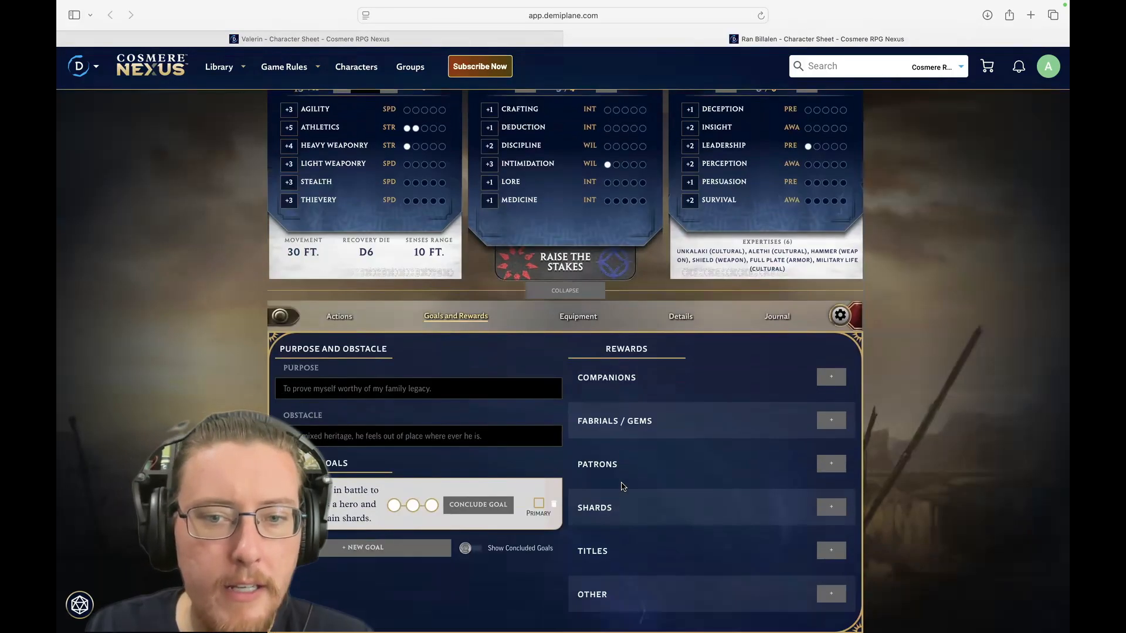
Step: Open the Warrior's equipment and review the full item list, from the armor and supplies to the weapons
{"action": "scroll", "coordinate": [623, 487], "scroll_direction": "down", "scroll_amount": 3}
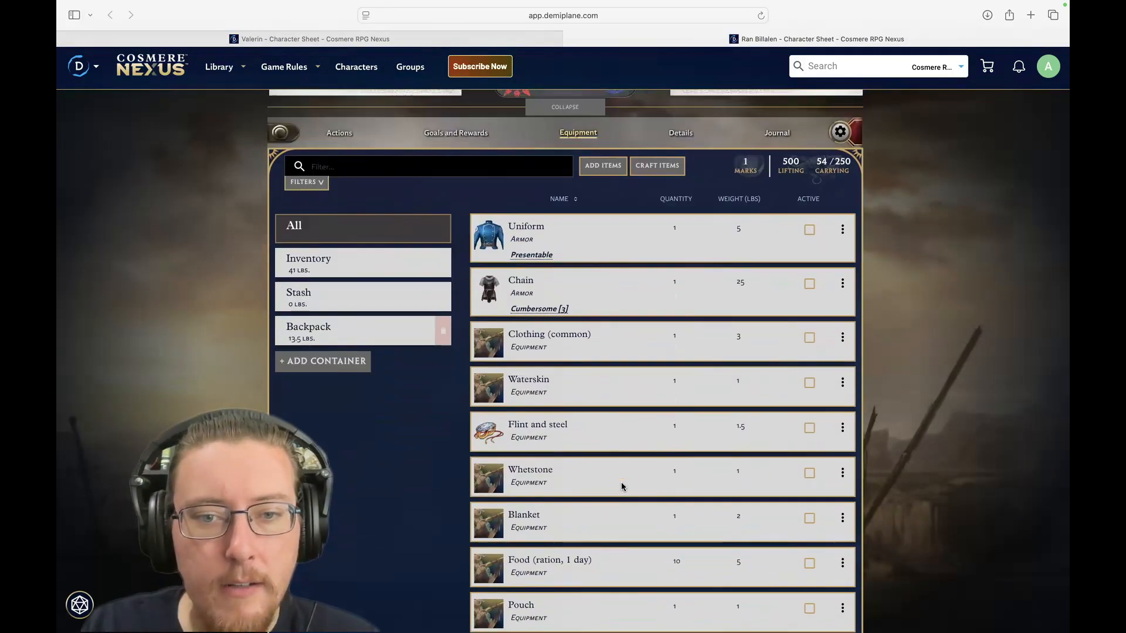
{"action": "scroll", "coordinate": [622, 487], "scroll_direction": "down", "scroll_amount": 3}
{"action": "scroll", "coordinate": [622, 487], "scroll_direction": "up", "scroll_amount": 1}
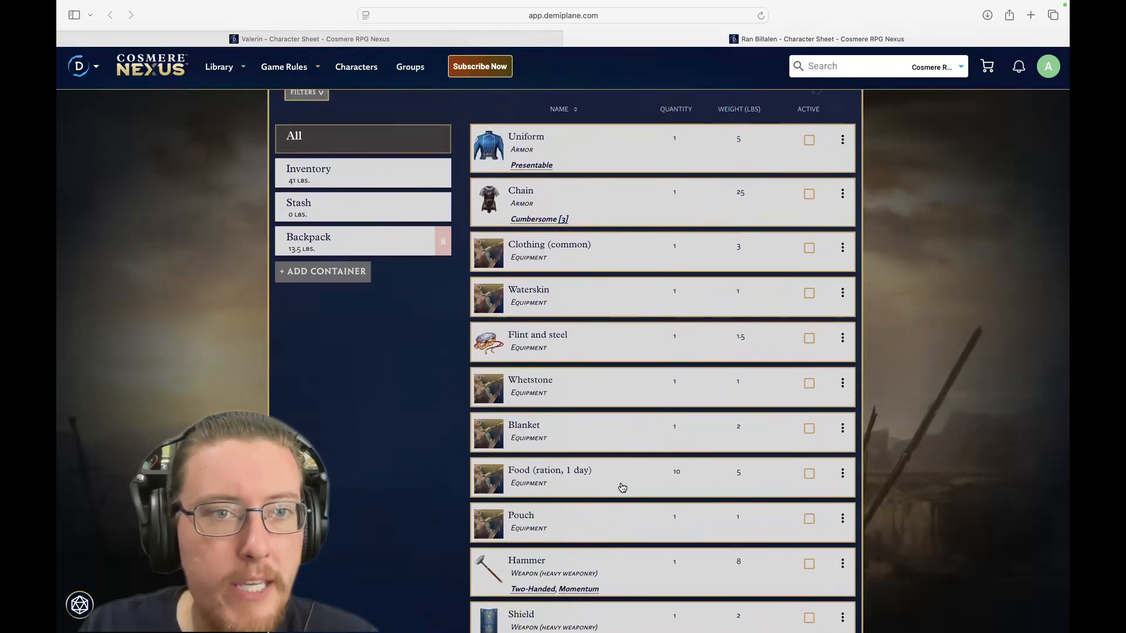
{"action": "scroll", "coordinate": [622, 488], "scroll_direction": "down", "scroll_amount": 1}
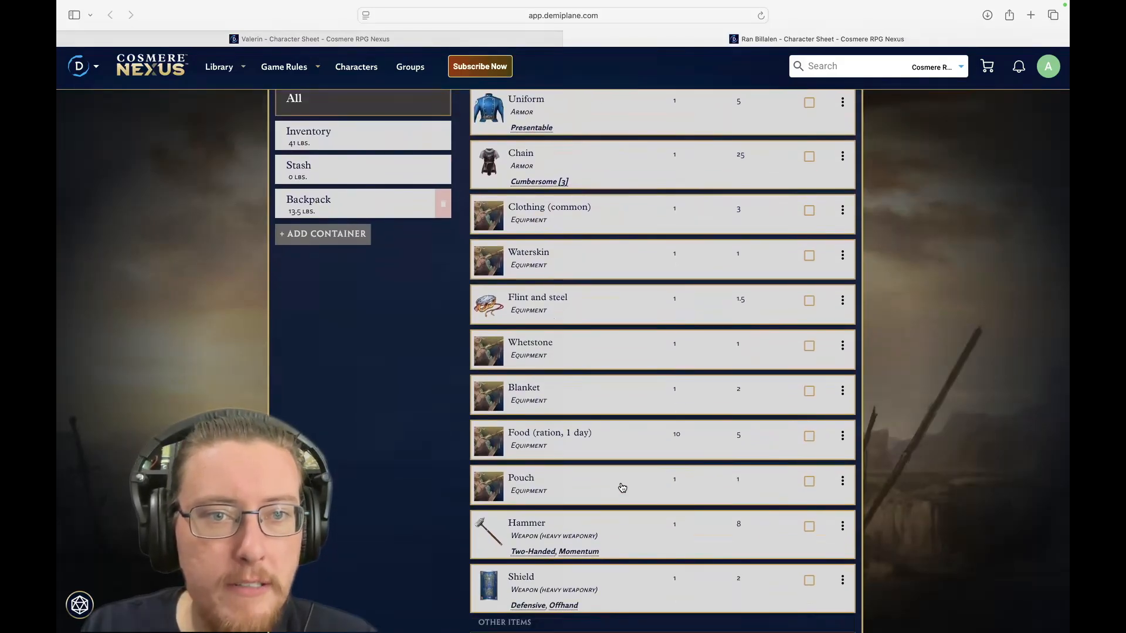
{"action": "scroll", "coordinate": [622, 488], "scroll_direction": "up", "scroll_amount": 6}
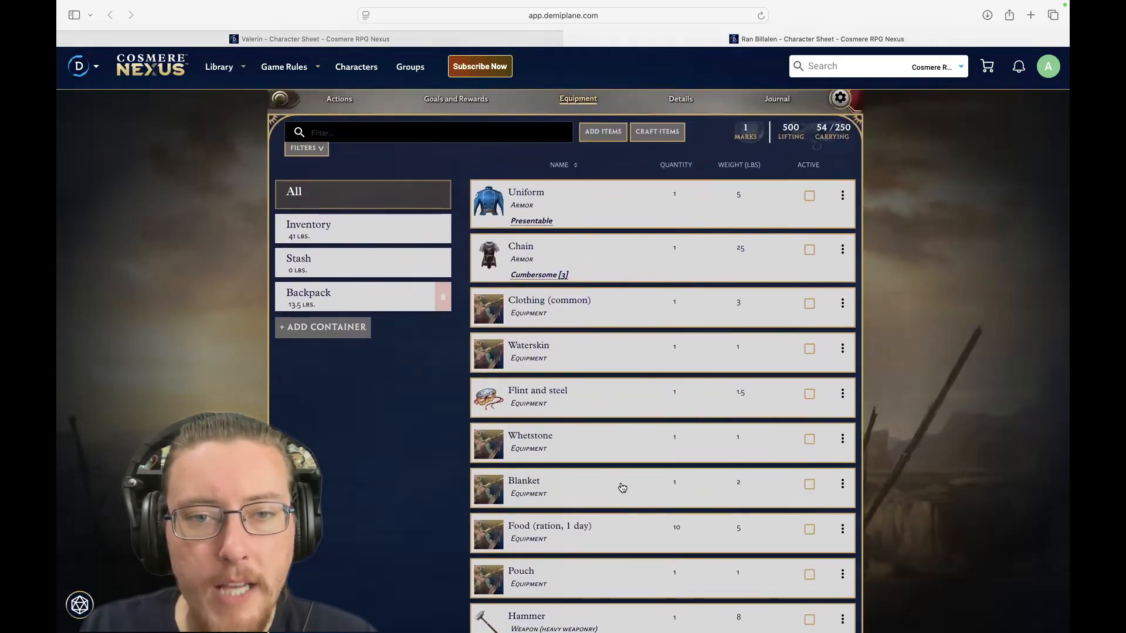
{"action": "scroll", "coordinate": [623, 488], "scroll_direction": "up", "scroll_amount": 4}
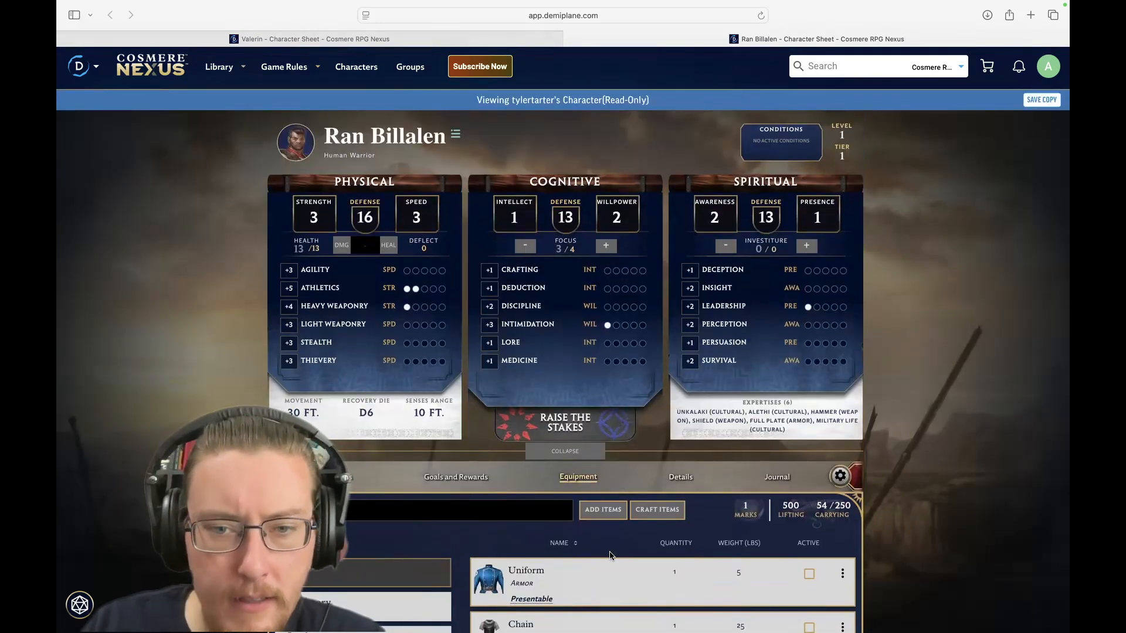
Step: Open the Warrior's journal, view the blank form for a new entry and close it without writing anything
{"action": "left_click", "coordinate": [770, 479]}
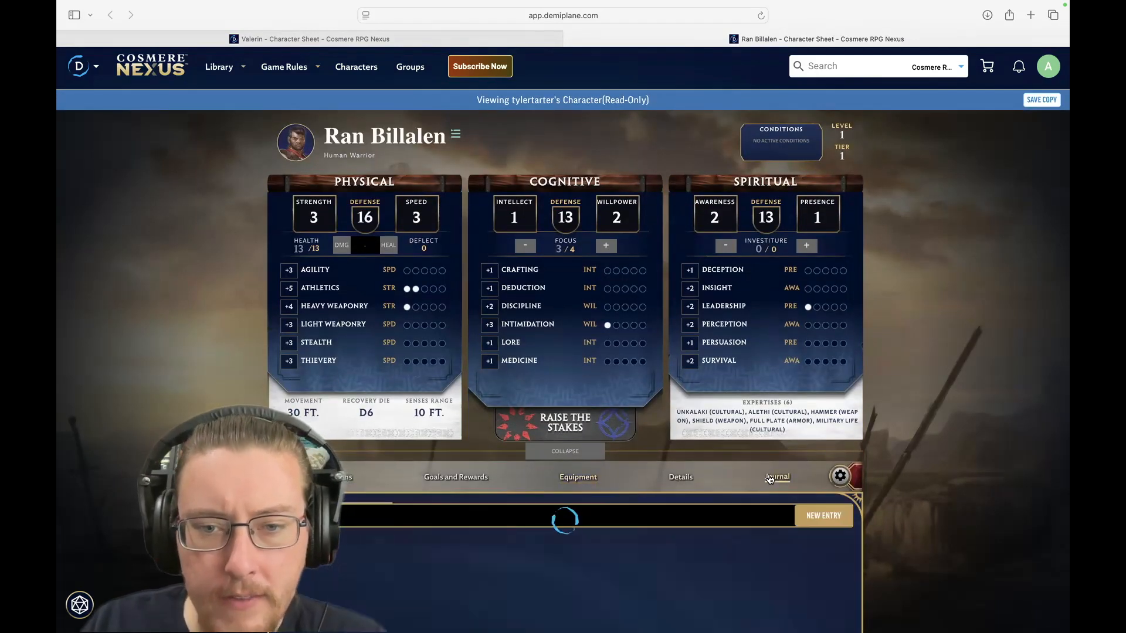
{"action": "scroll", "coordinate": [768, 477], "scroll_direction": "down", "scroll_amount": 3}
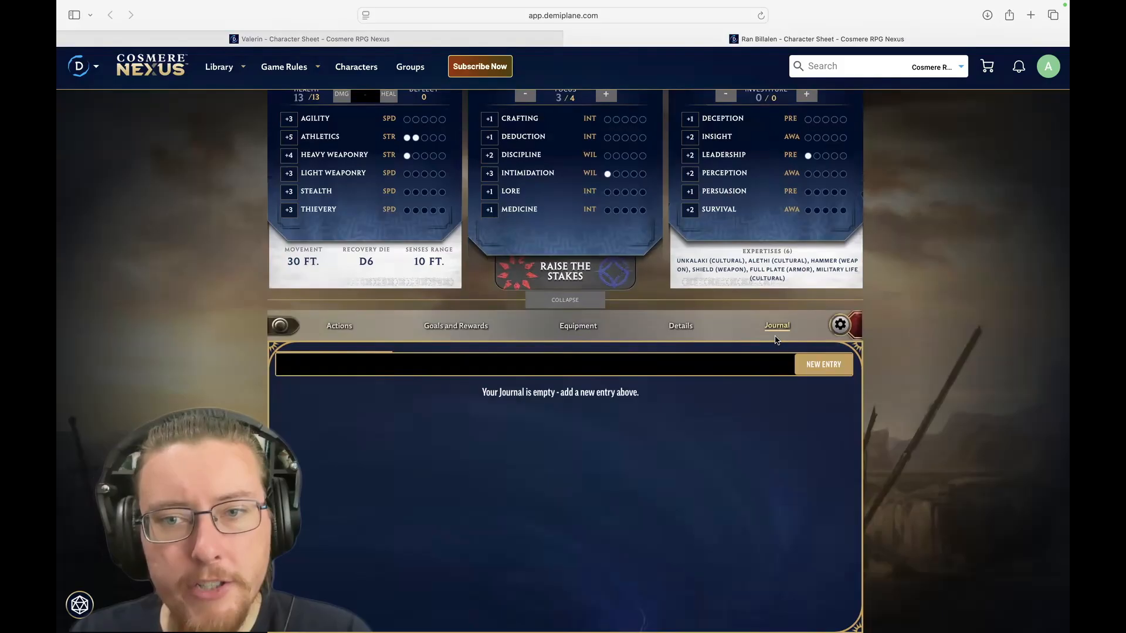
{"action": "left_click", "coordinate": [823, 365]}
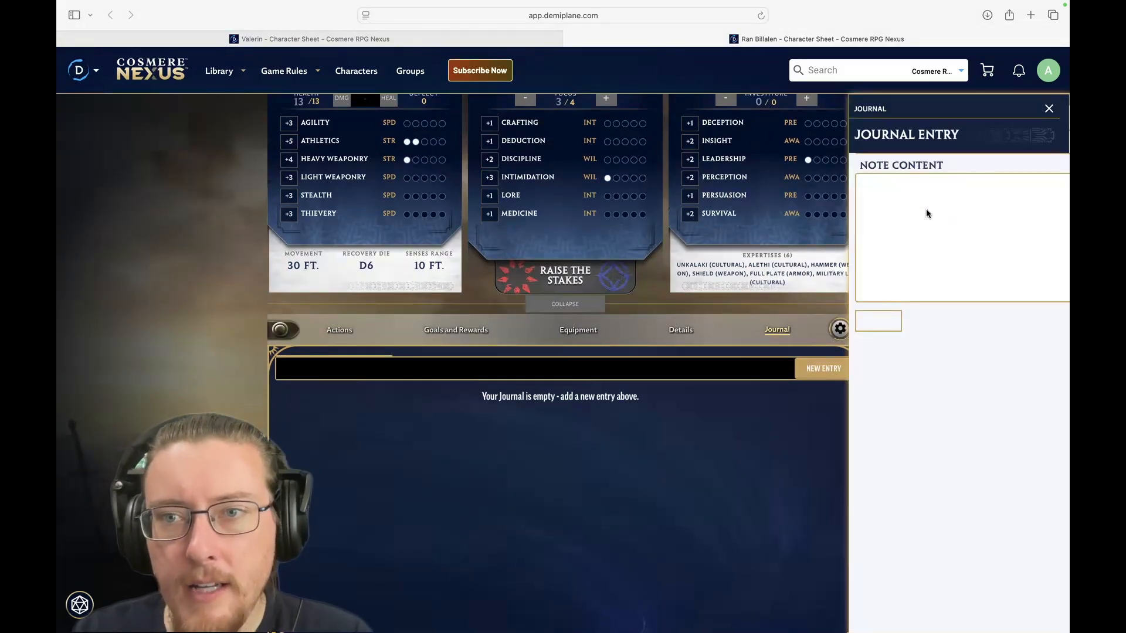
{"action": "left_click", "coordinate": [1048, 109]}
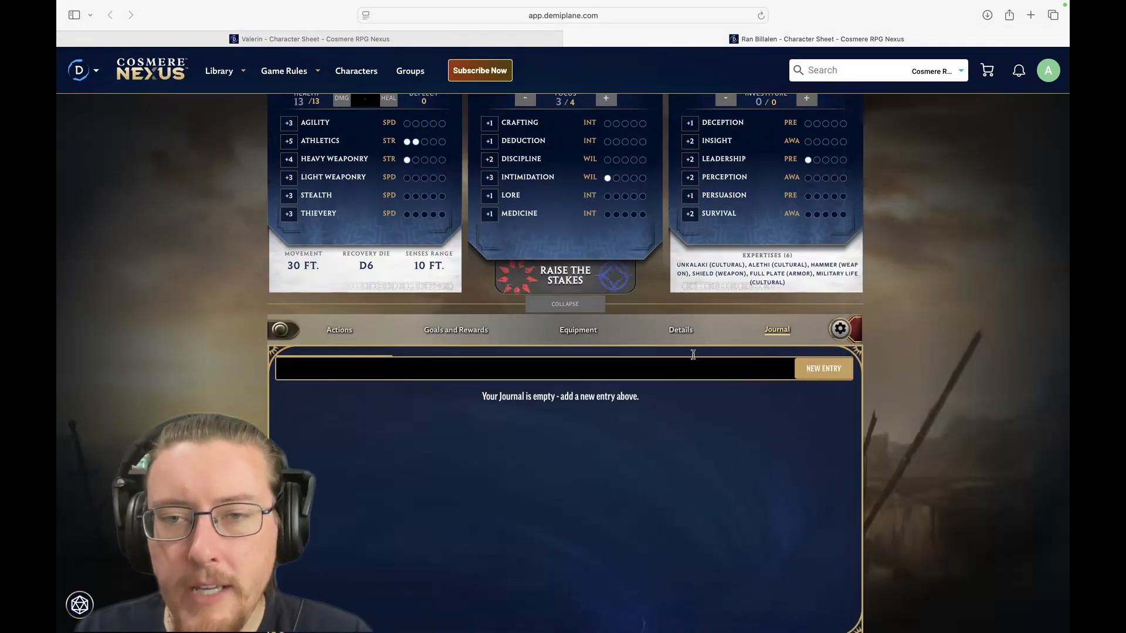
{"action": "scroll", "coordinate": [804, 171], "scroll_direction": "up", "scroll_amount": 3}
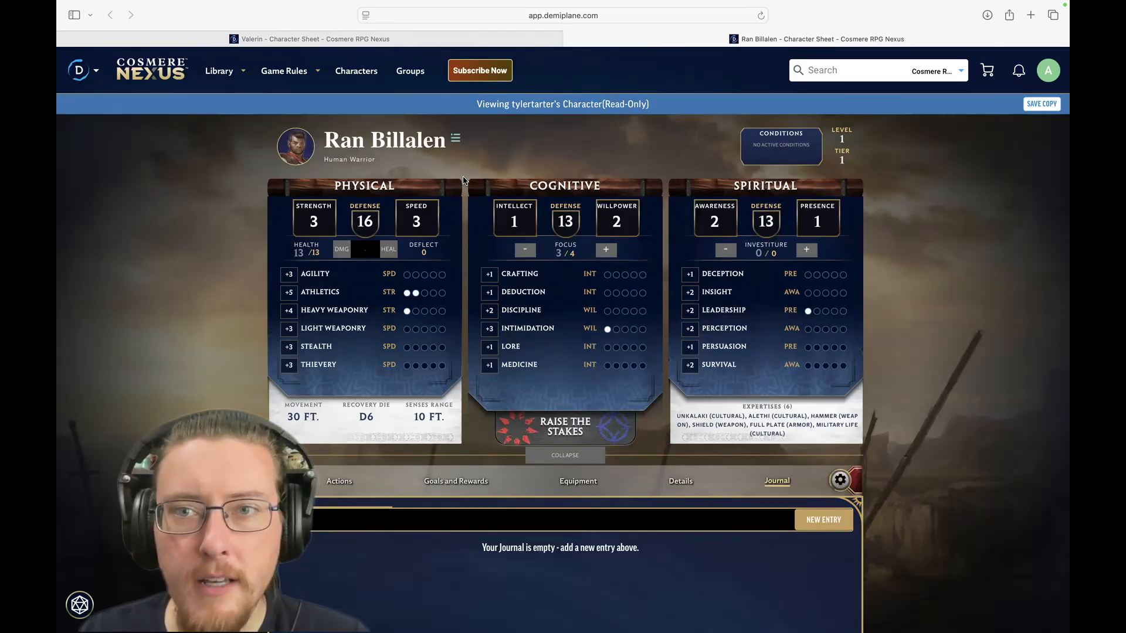
Step: Switch back to the Envoy's character sheet and look over its attributes, skills, purpose, obstacle and goals
{"action": "left_click", "coordinate": [378, 39]}
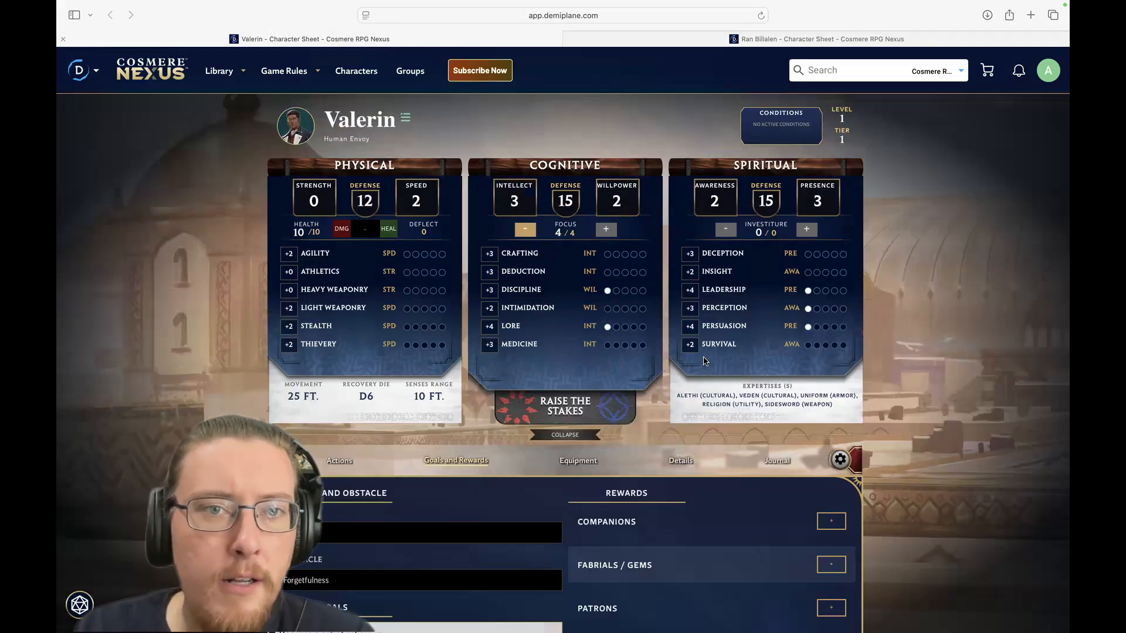
{"action": "scroll", "coordinate": [876, 234], "scroll_direction": "down", "scroll_amount": 3}
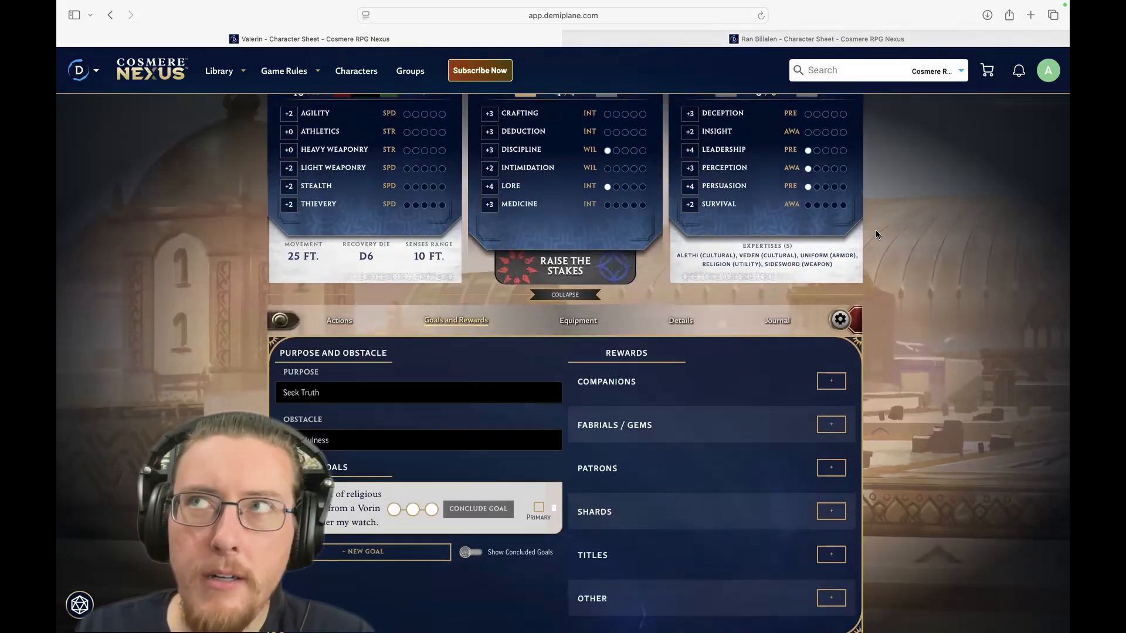
{"action": "scroll", "coordinate": [875, 234], "scroll_direction": "up", "scroll_amount": 3}
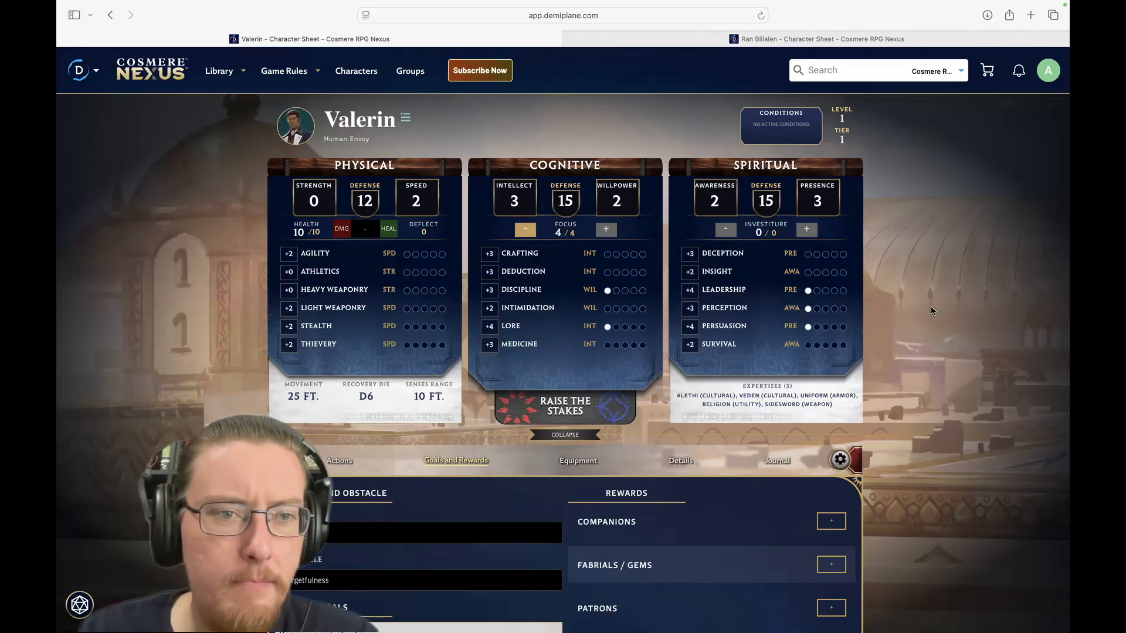
{"action": "scroll", "coordinate": [931, 309], "scroll_direction": "down", "scroll_amount": 3}
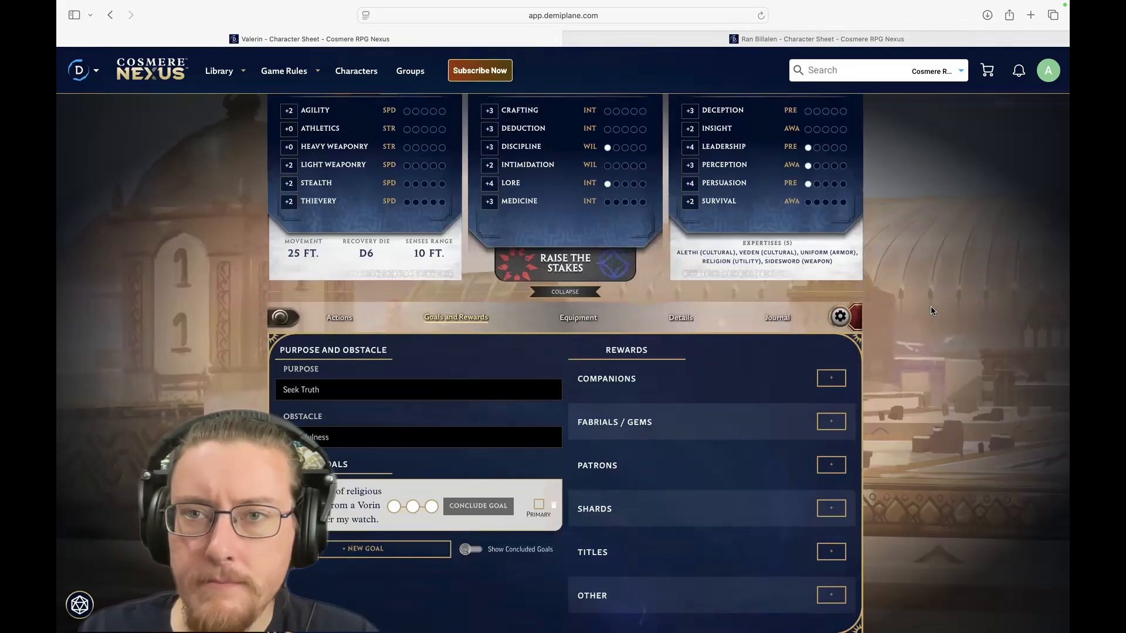
{"action": "scroll", "coordinate": [931, 310], "scroll_direction": "up", "scroll_amount": 3}
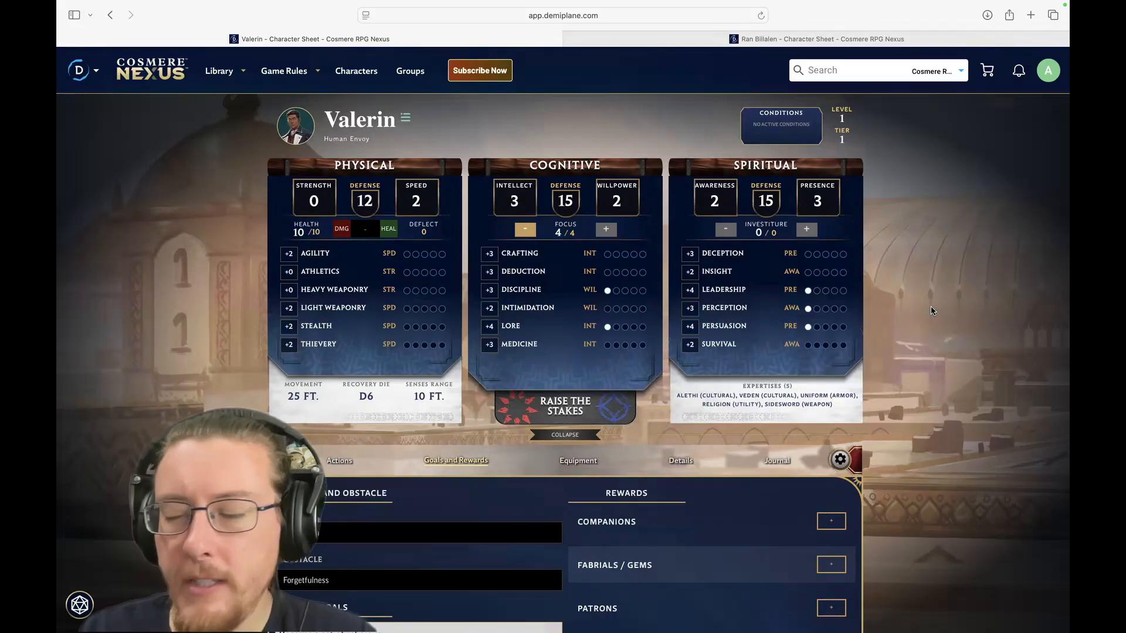